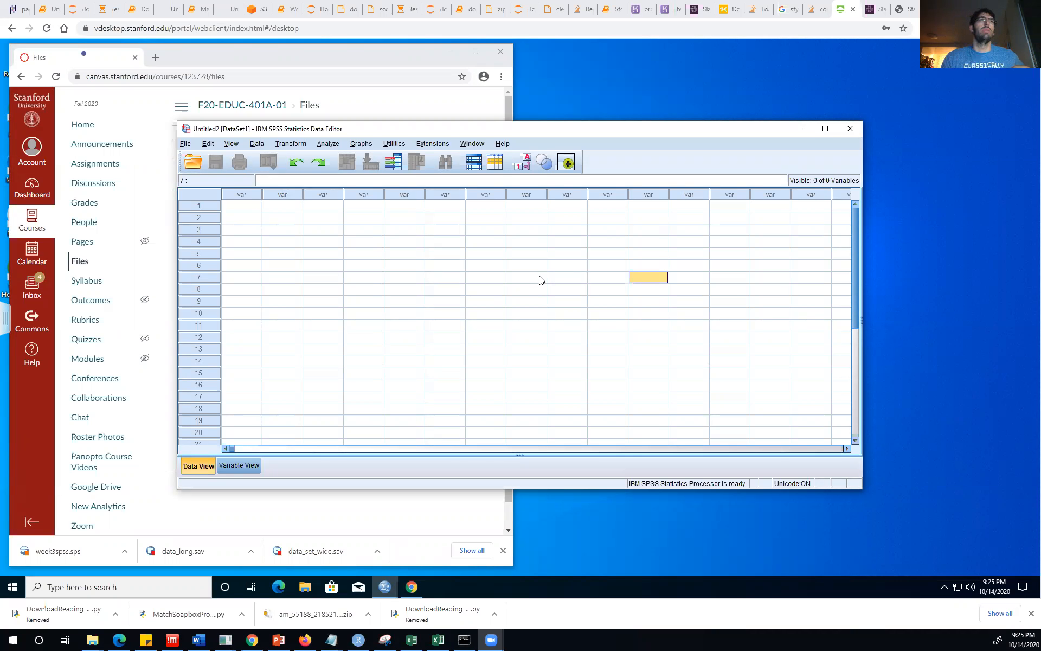
# Step: Set up a CSV import of scores.csv from the Downloads folder with the default options and paste its commands as syntax
pyautogui.click(187, 144)
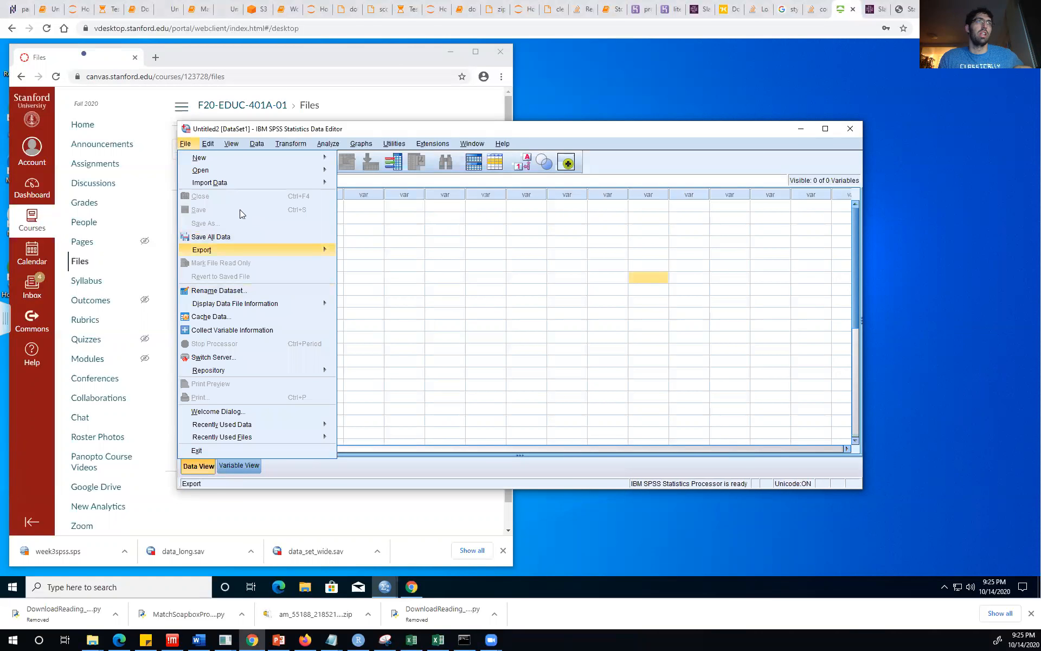
pyautogui.moveTo(241, 181)
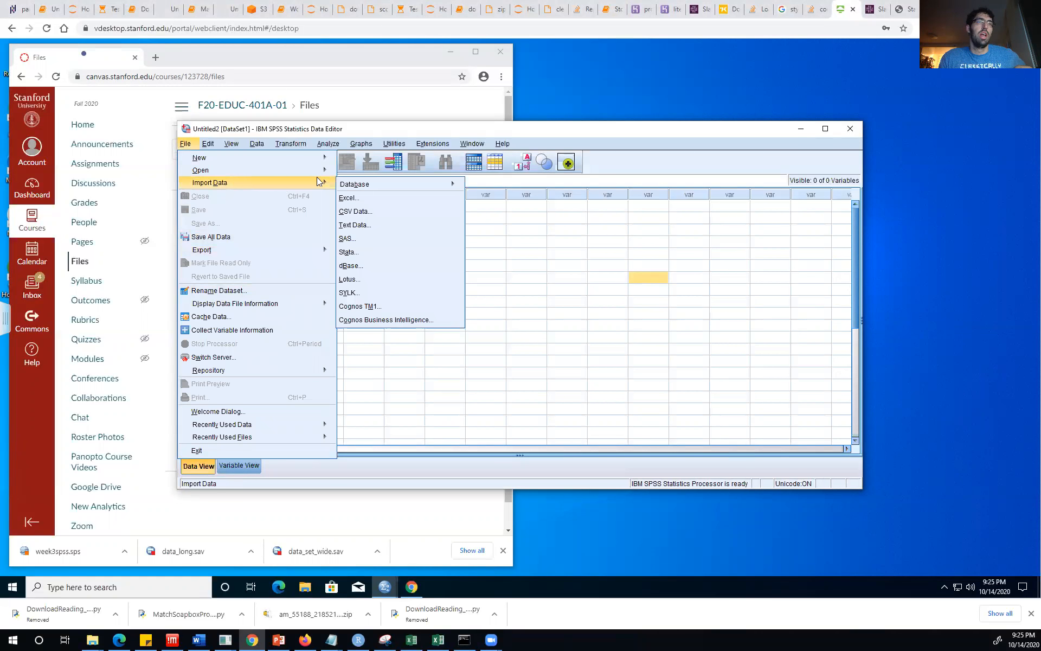
pyautogui.click(372, 211)
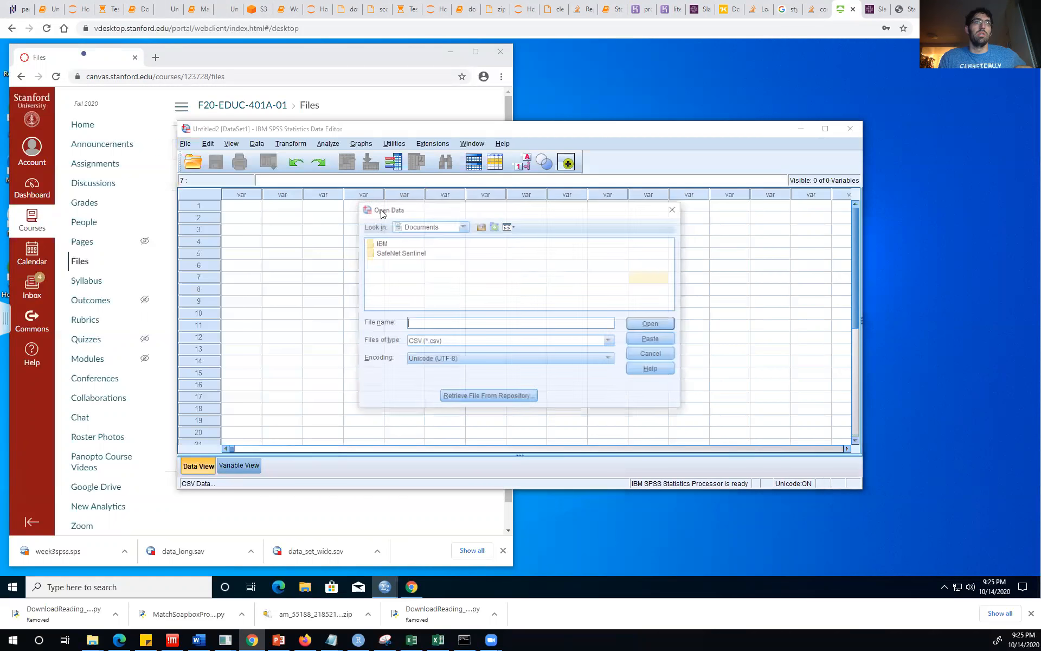
pyautogui.click(435, 227)
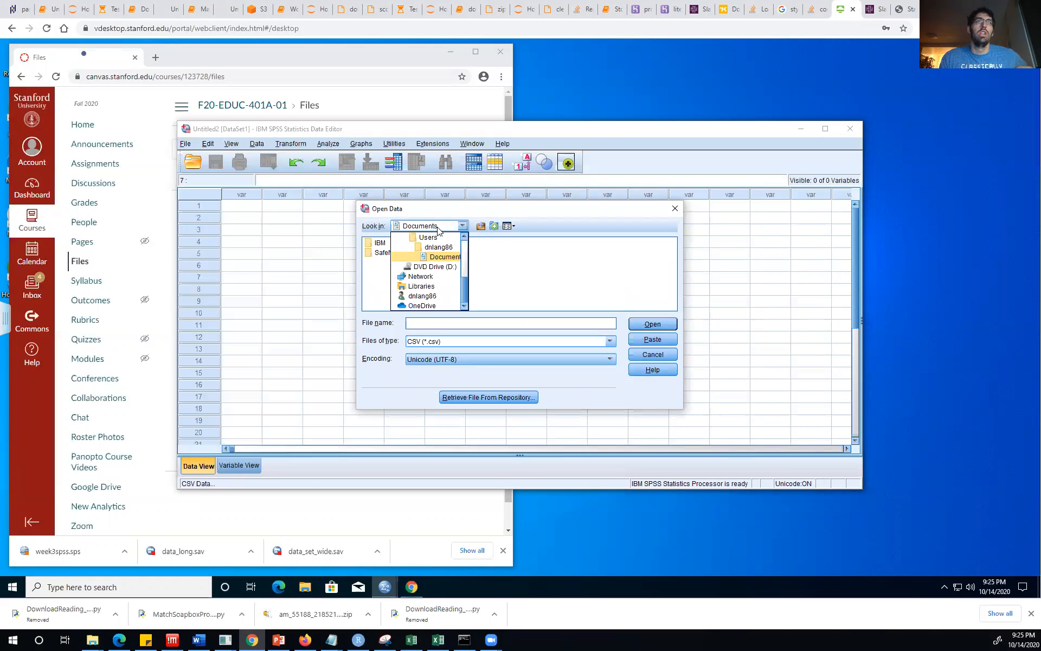
pyautogui.scroll(-3, 432, 287)
pyautogui.click(434, 273)
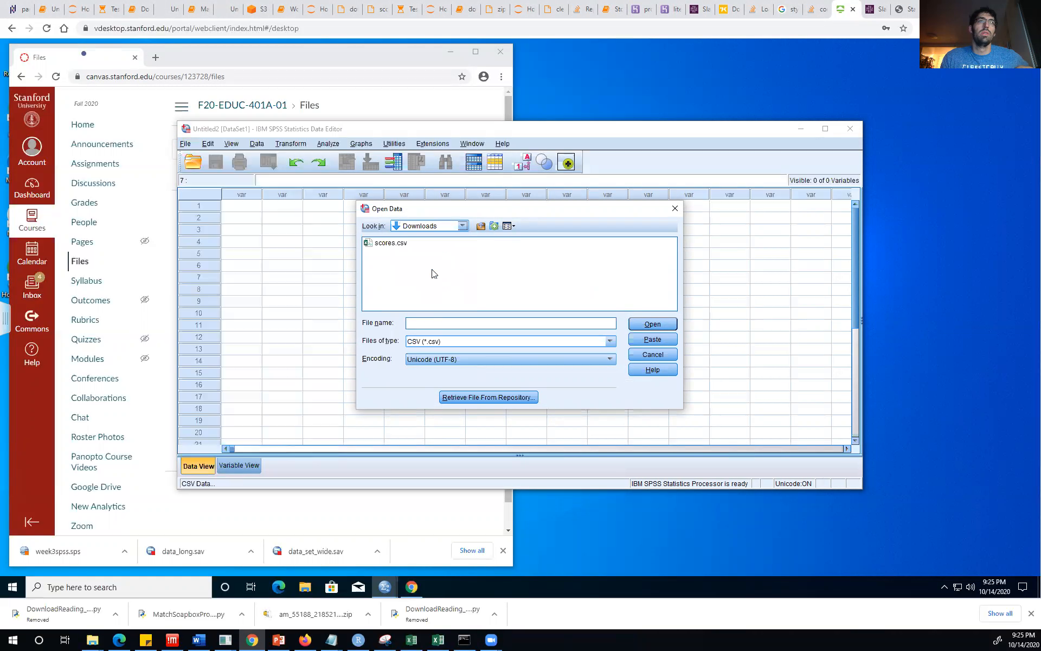
pyautogui.click(400, 243)
pyautogui.click(651, 324)
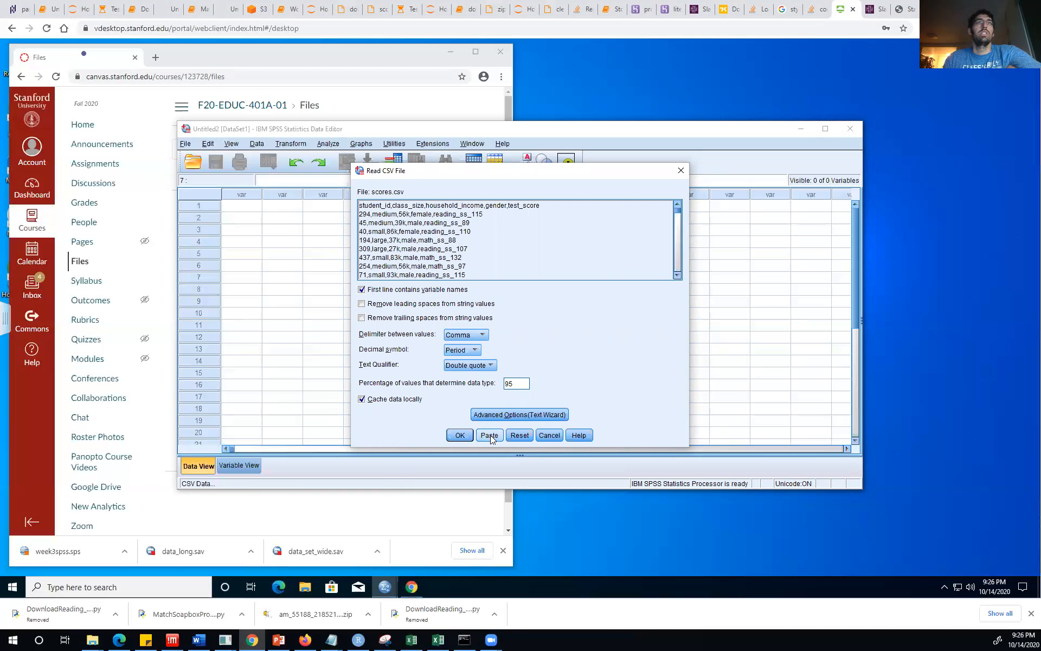
pyautogui.click(489, 435)
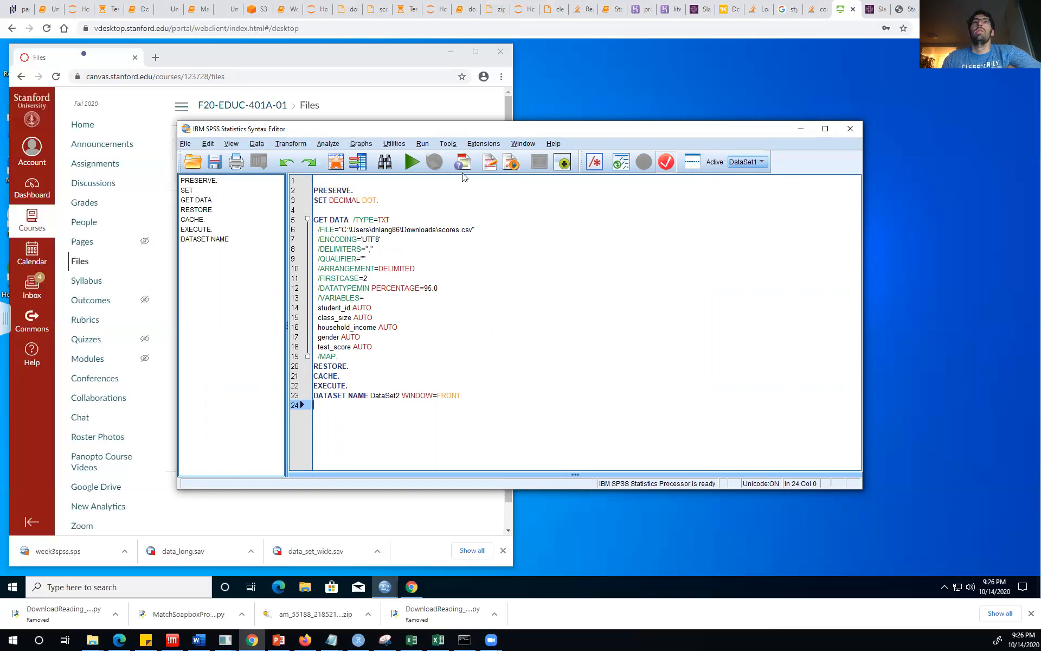
# Step: Run the entire pasted GET DATA syntax to load scores.csv as DataSet2
pyautogui.moveTo(472, 131); pyautogui.dragTo(564, 177)
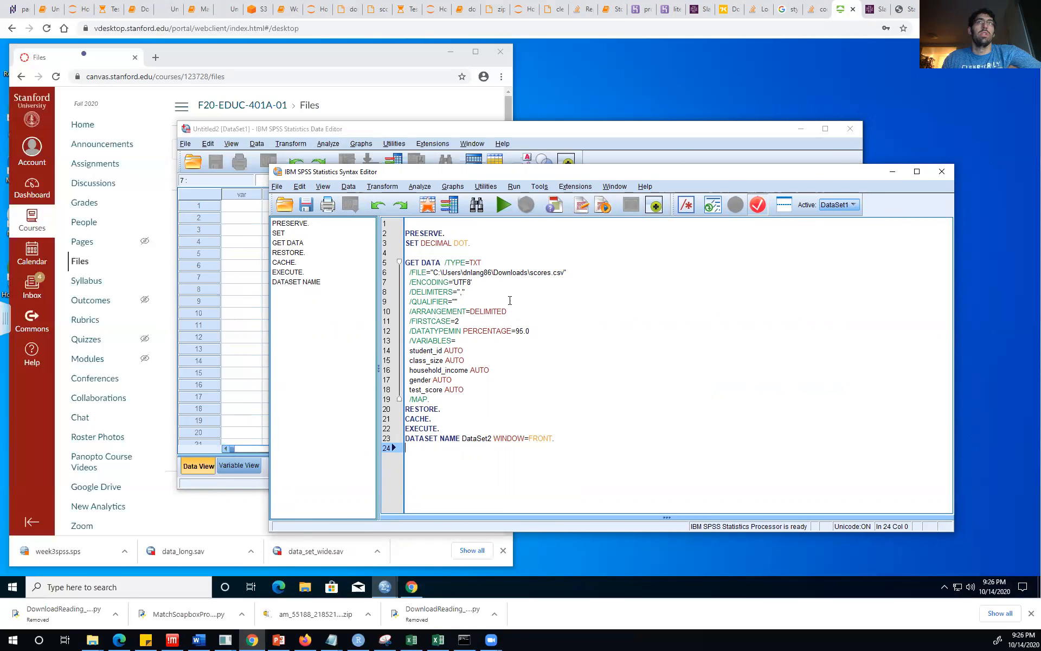
pyautogui.moveTo(578, 437); pyautogui.dragTo(392, 217)
pyautogui.click(503, 204)
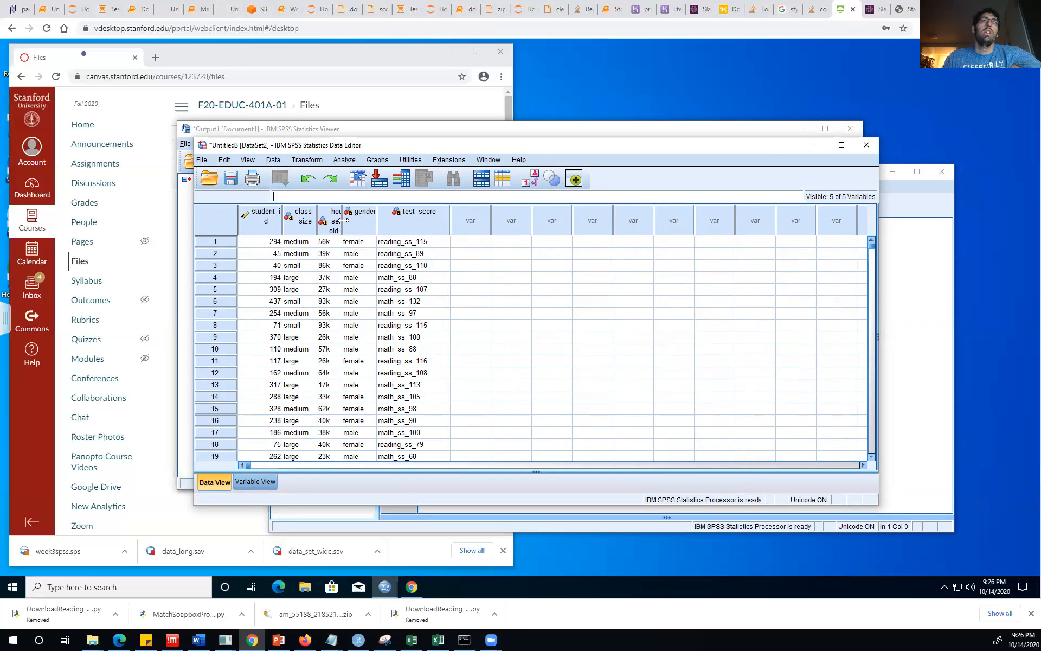
# Step: Widen the household_income column to about 30 characters and check the imported variables' types and measurement levels
pyautogui.moveTo(345, 221); pyautogui.dragTo(469, 217)
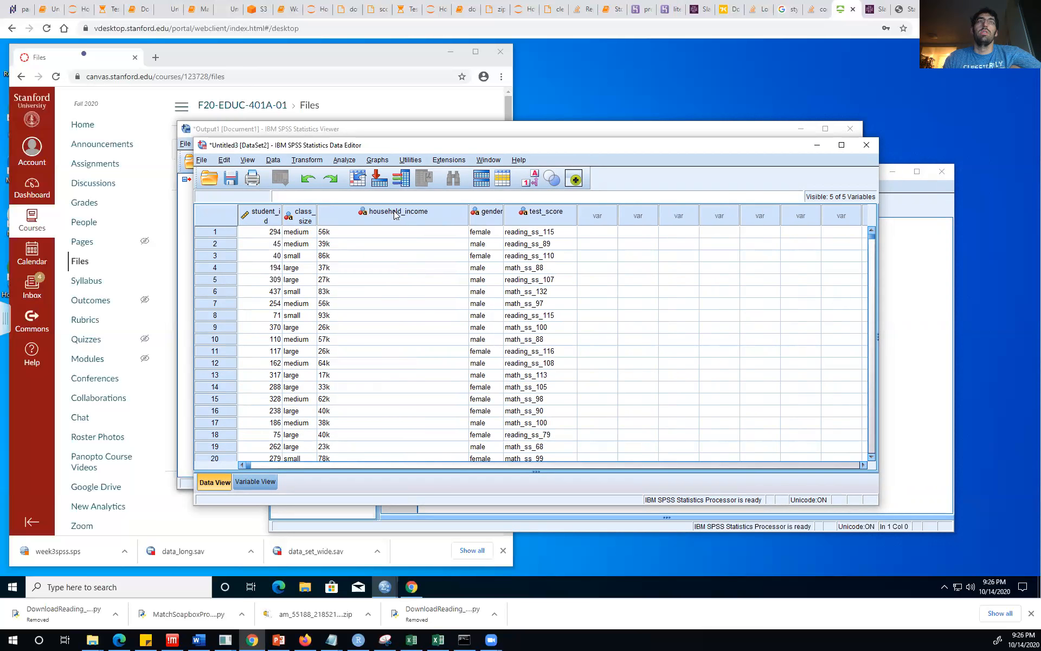
pyautogui.click(250, 483)
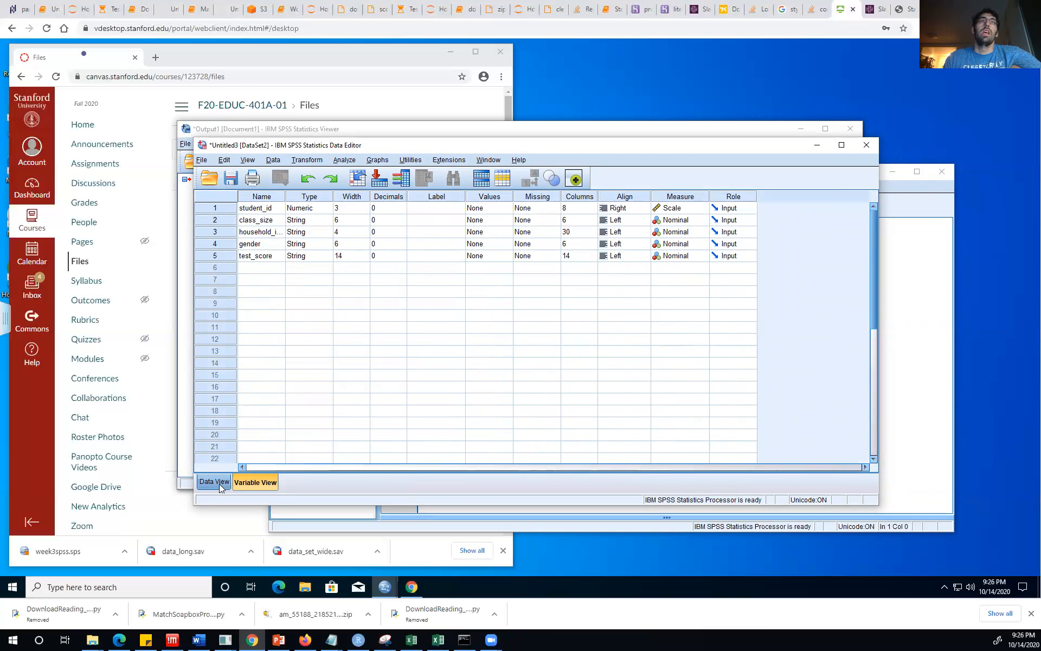
pyautogui.click(196, 481)
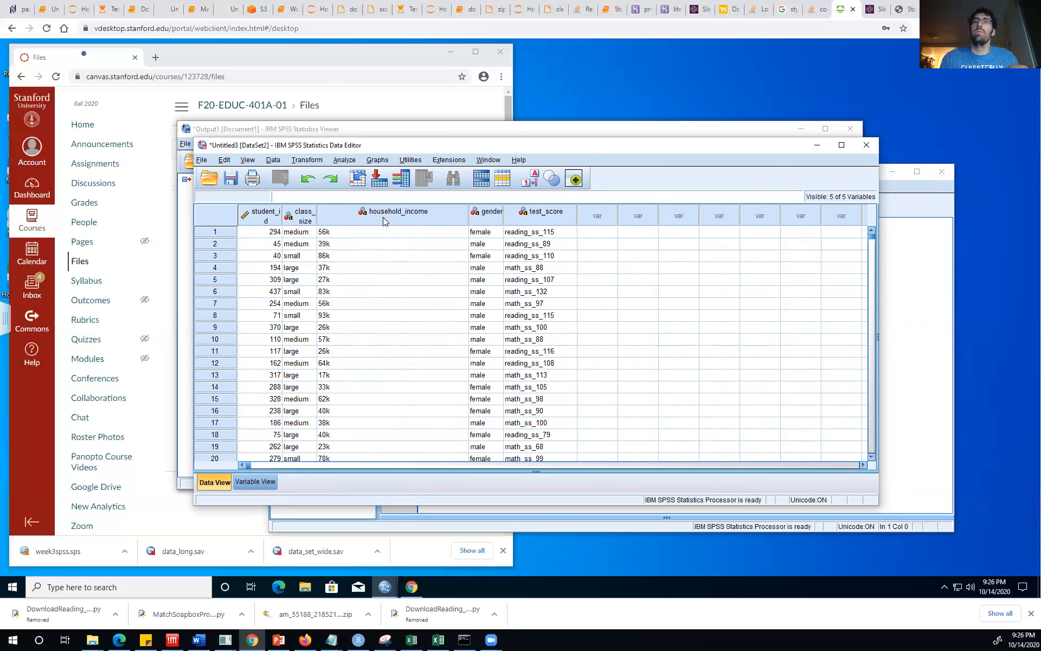
pyautogui.moveTo(383, 217)
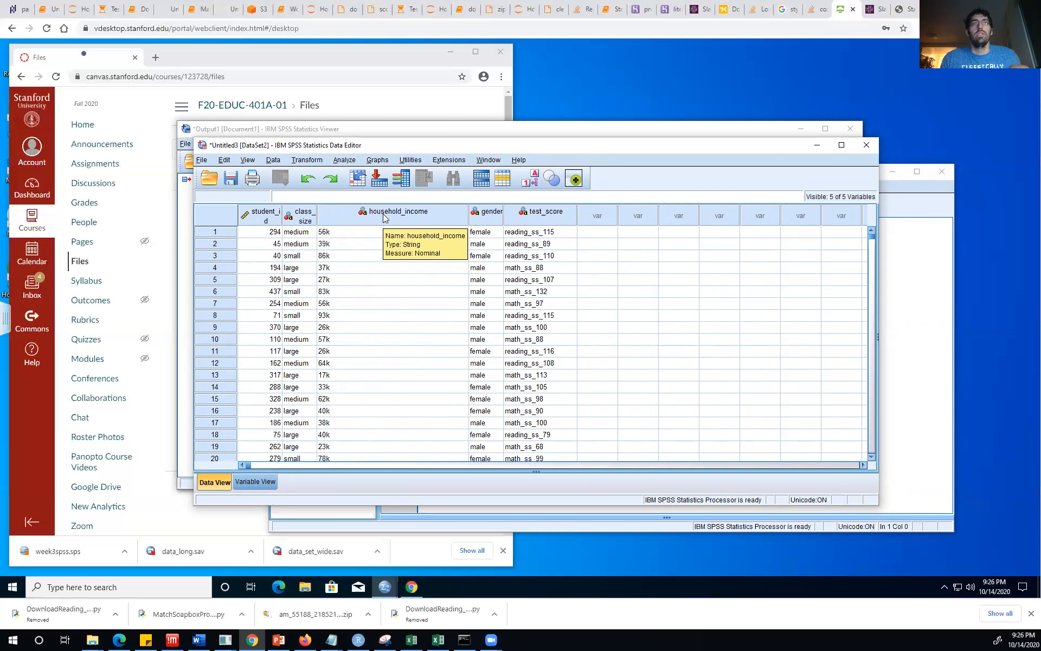
# Step: Set household_income in the first case to 56, without the k suffix
pyautogui.click(378, 232)
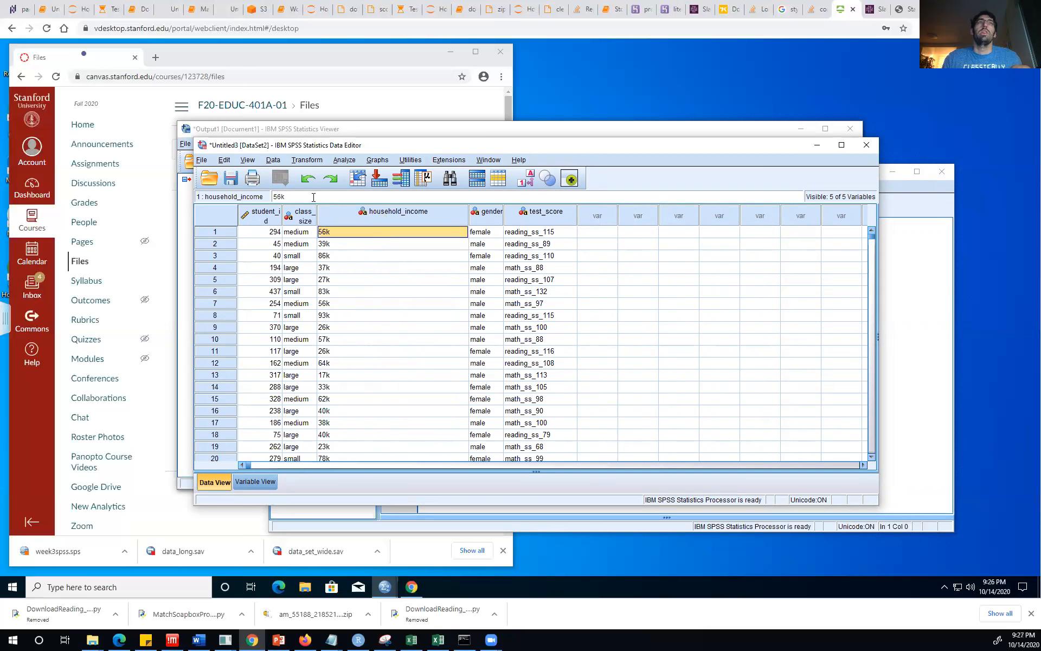
pyautogui.press('BackSpace')
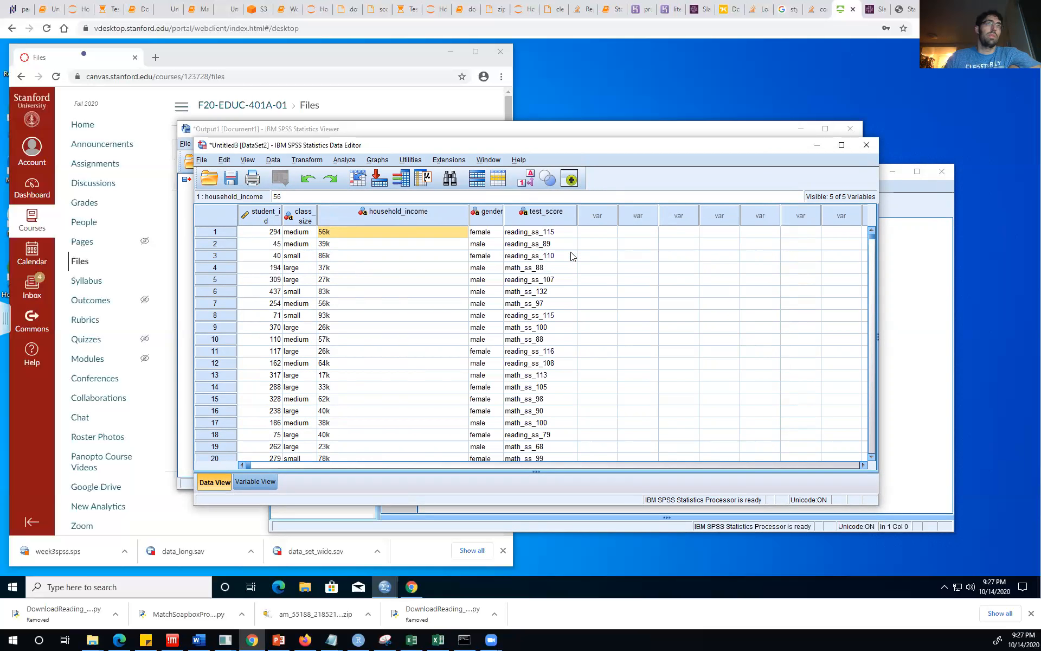
pyautogui.click(537, 232)
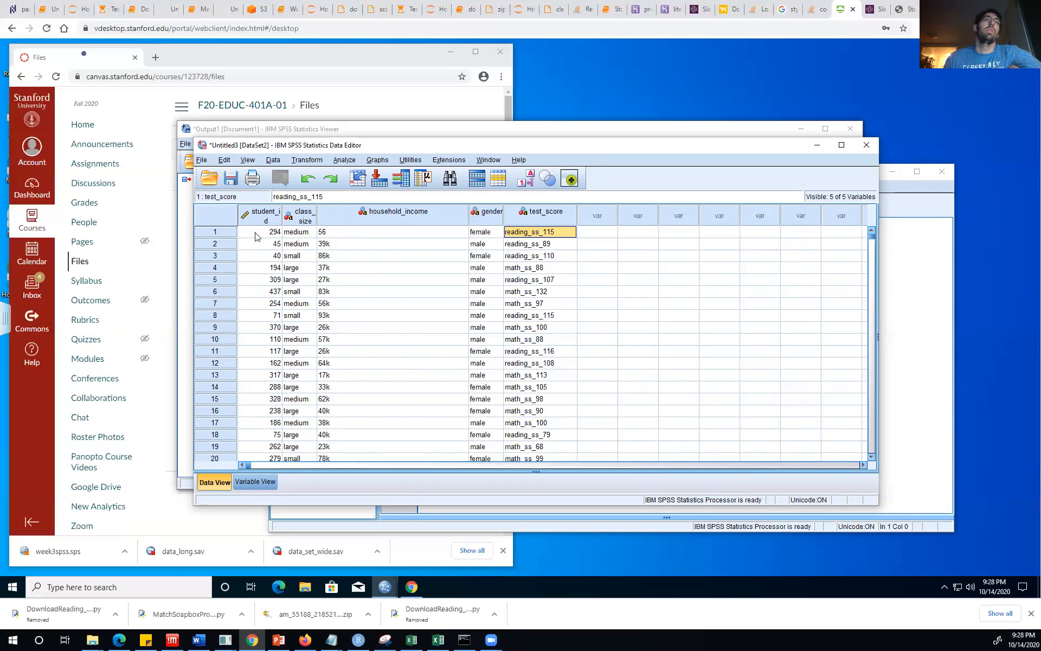
pyautogui.click(263, 215)
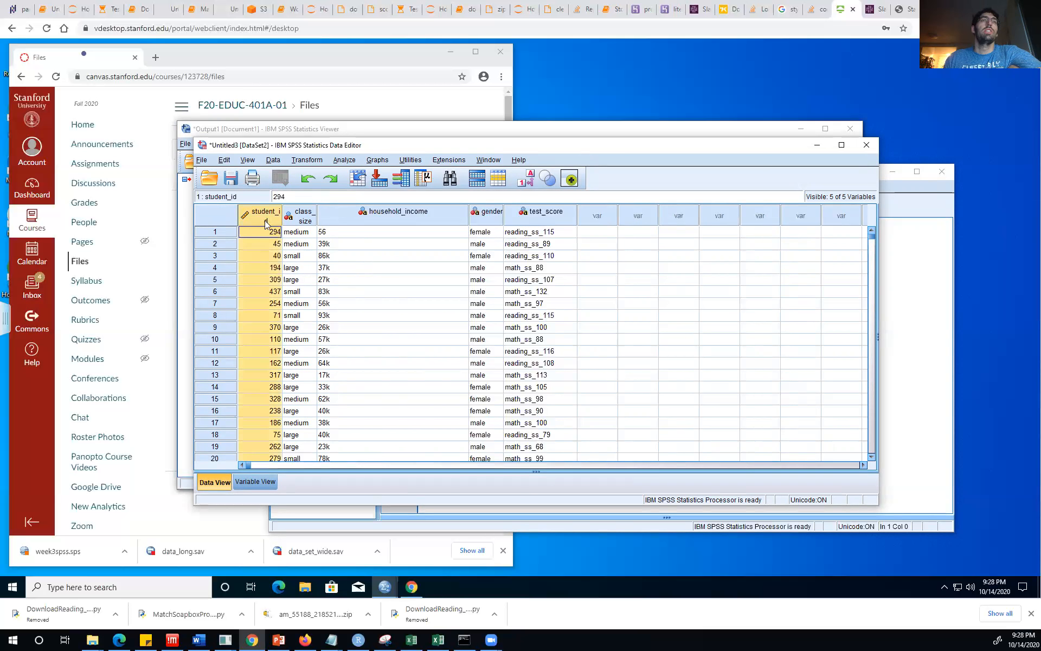
pyautogui.click(273, 160)
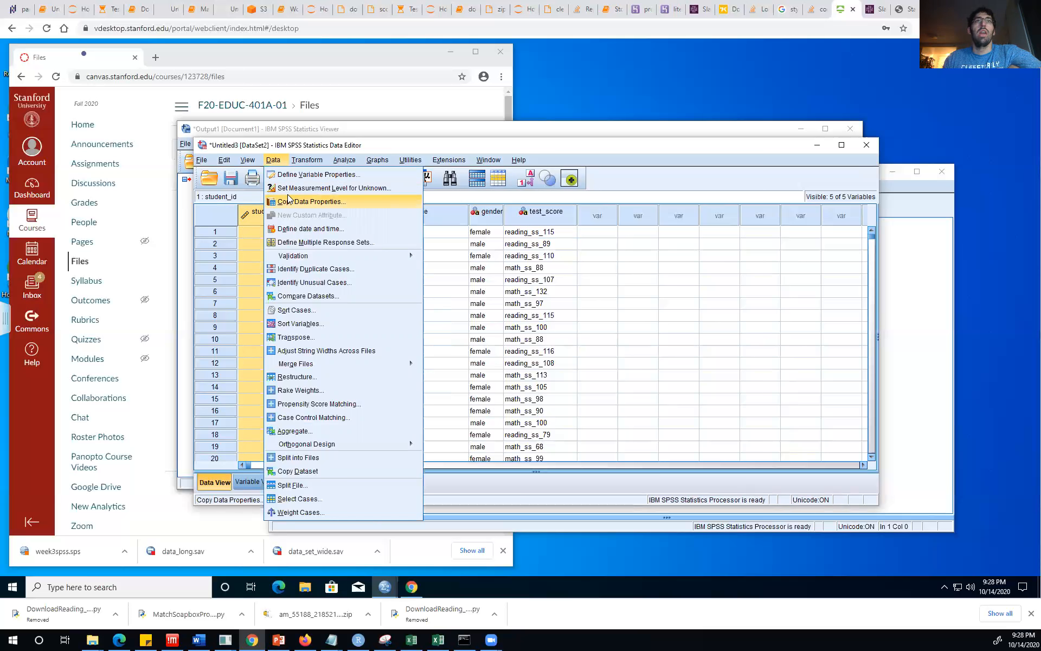
pyautogui.click(605, 257)
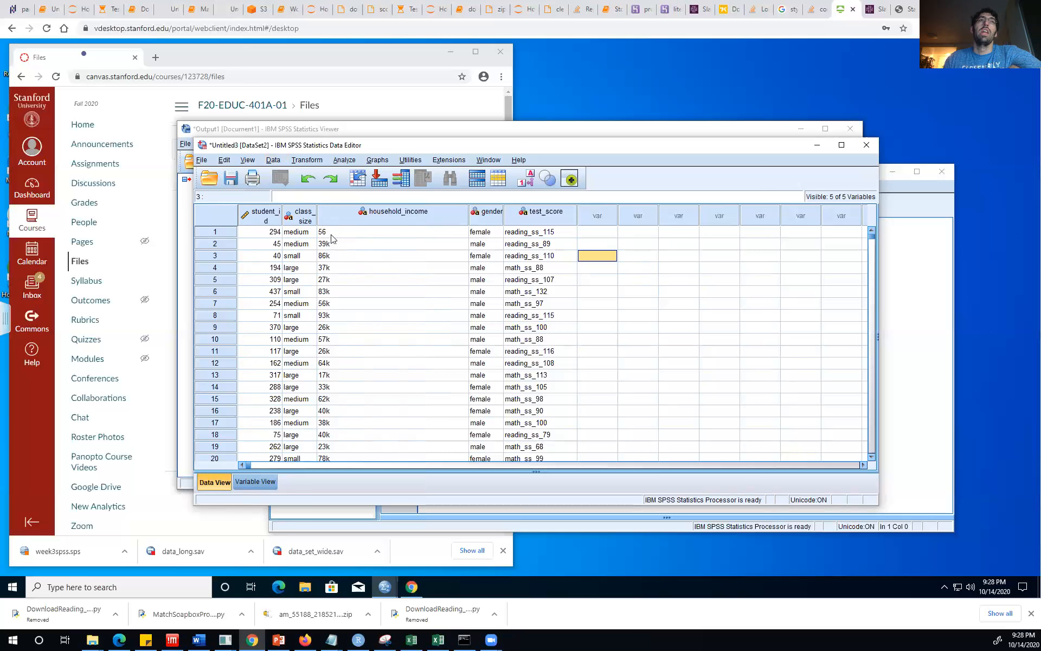
# Step: Sort the cases by student_id in ascending order and return to the DataSet2 data editor
pyautogui.click(266, 217)
pyautogui.click(279, 161)
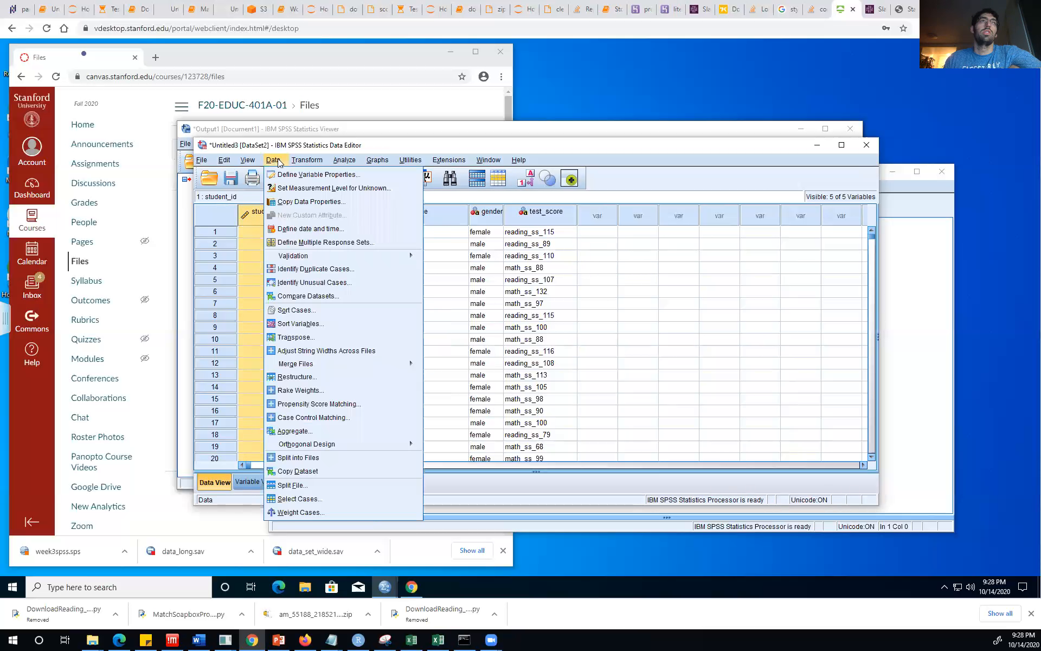
pyautogui.moveTo(306, 159)
pyautogui.moveTo(269, 162)
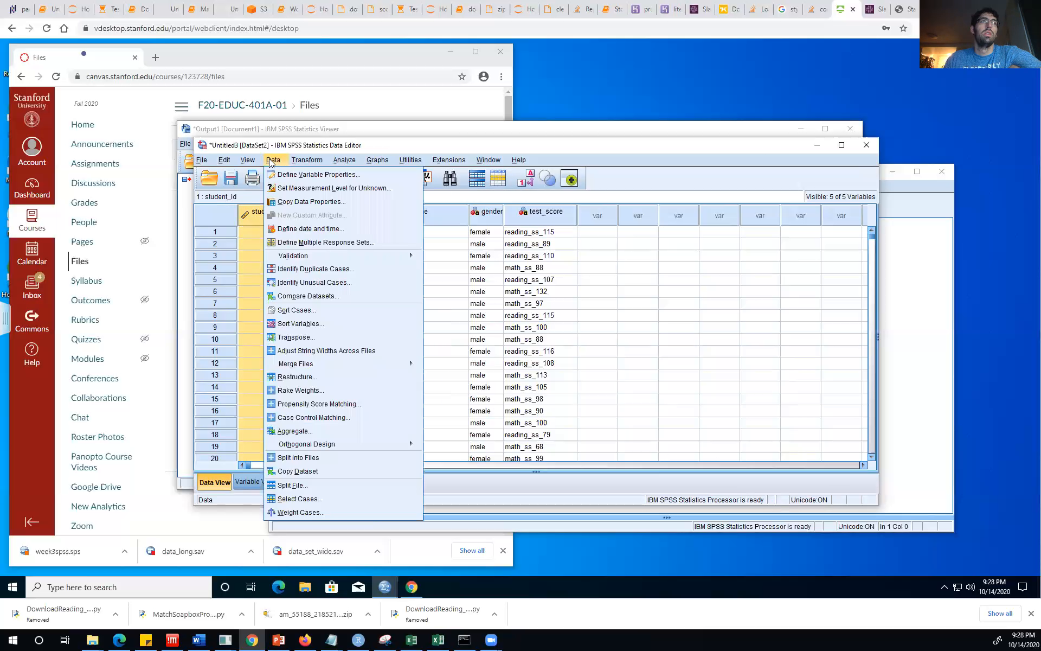
pyautogui.click(295, 309)
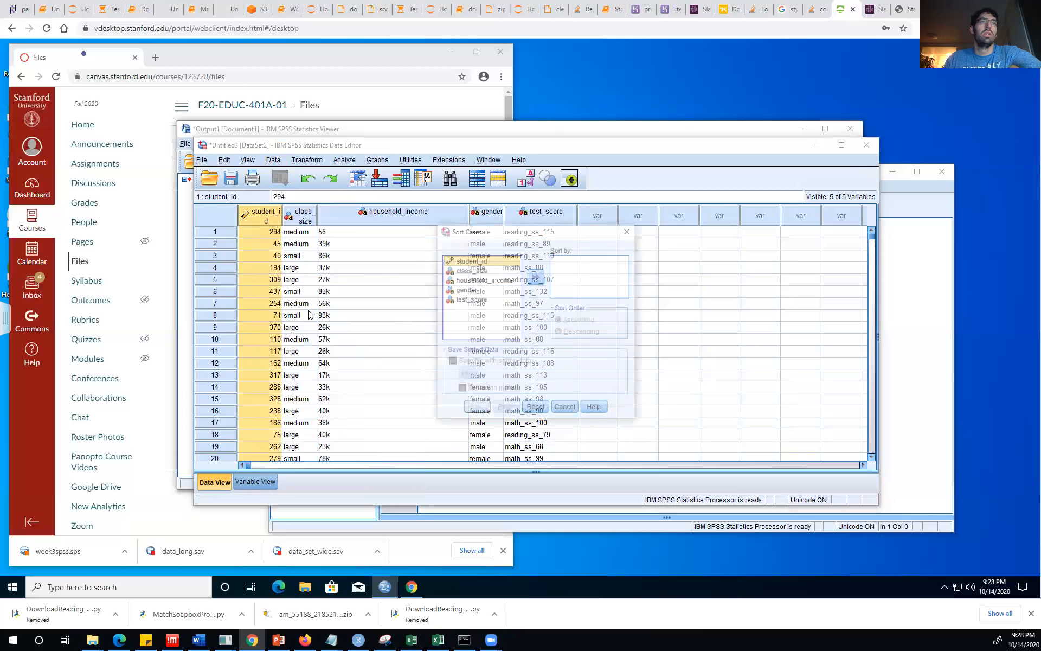
pyautogui.click(538, 277)
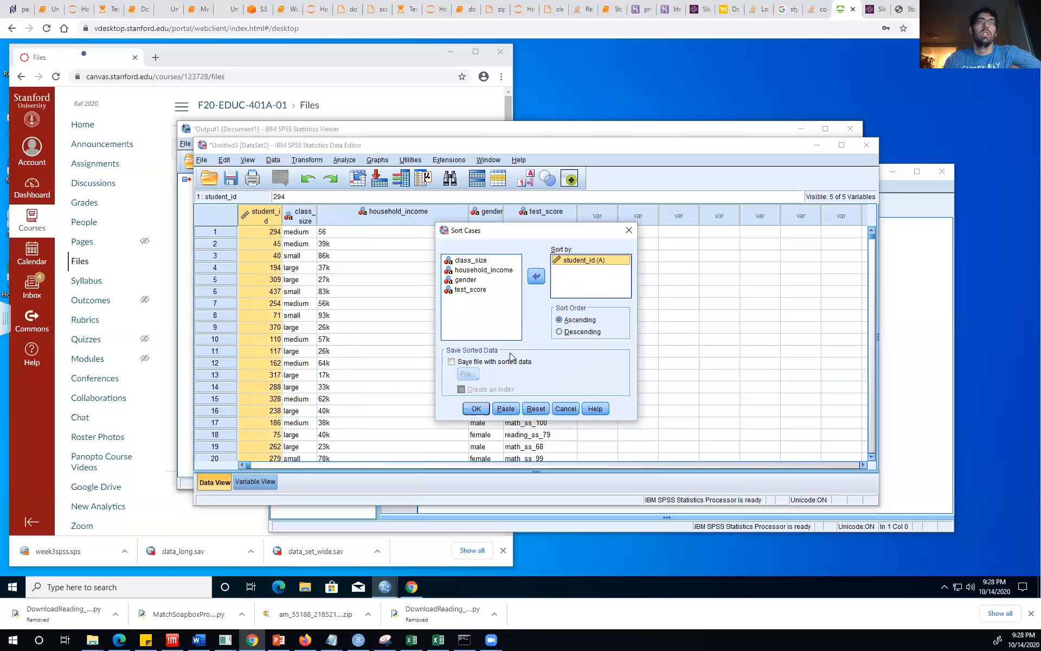
pyautogui.click(477, 409)
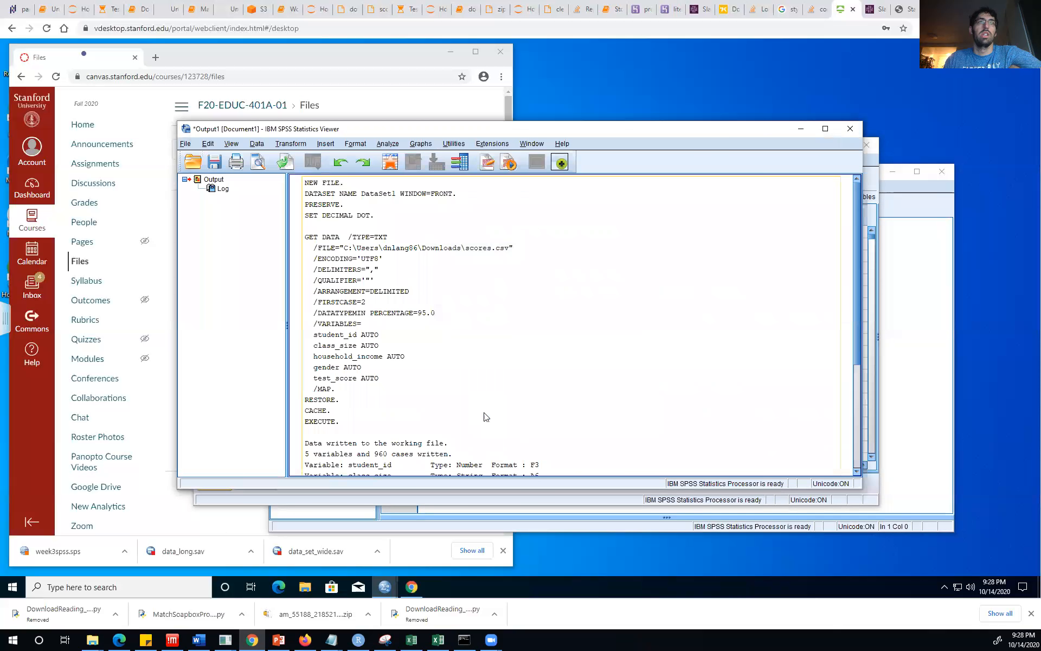
pyautogui.click(764, 498)
# Step: Examine the first case's values variable by variable, from student_id through to test_score
pyautogui.click(302, 233)
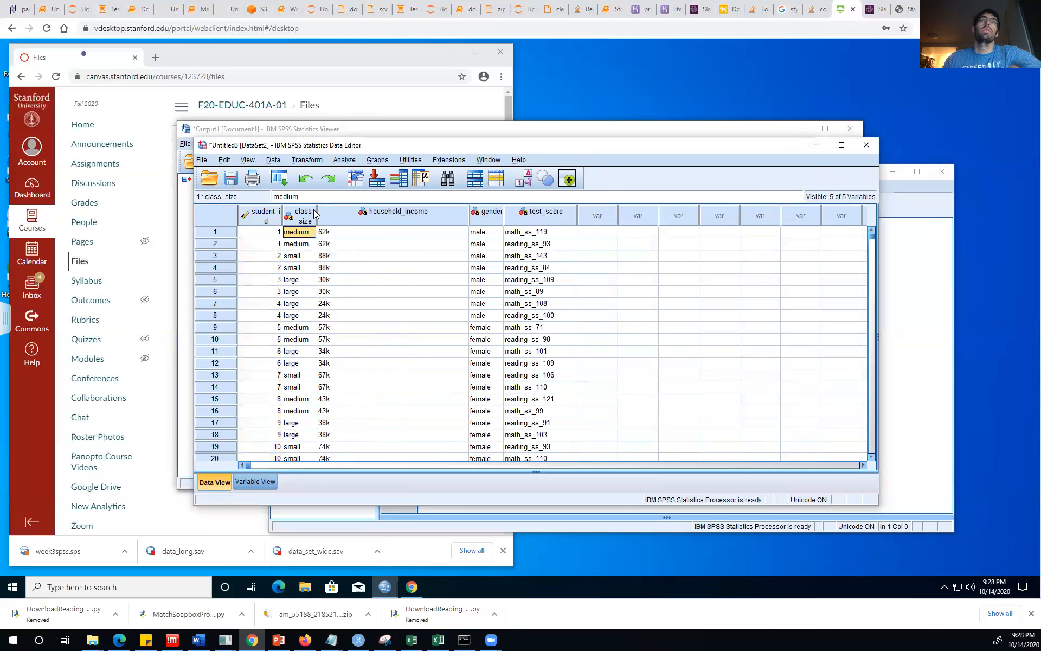
pyautogui.press('Left')
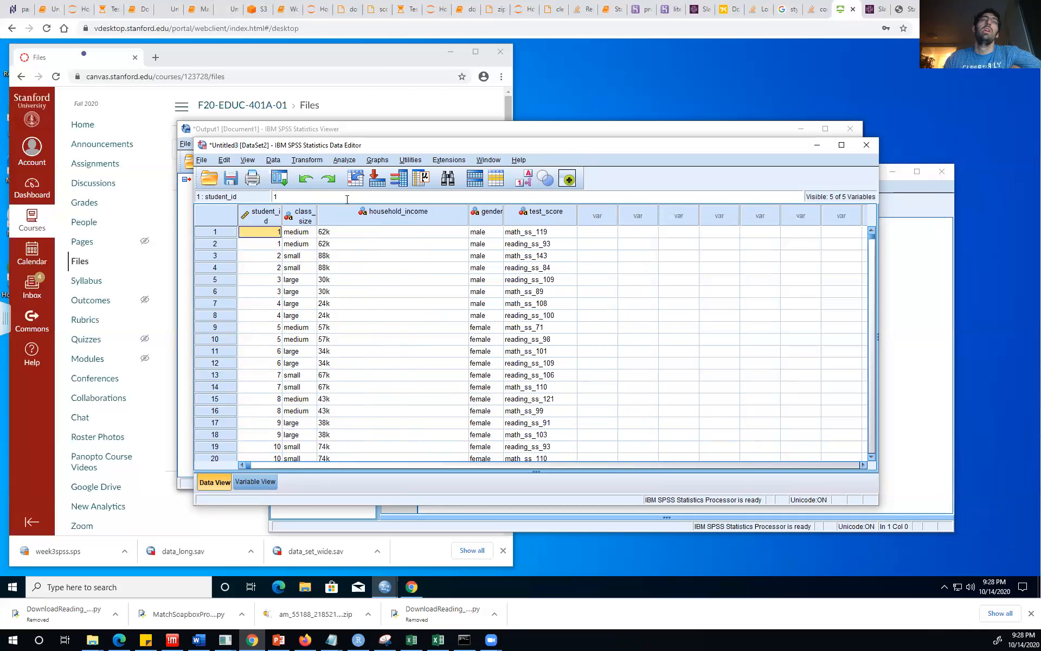
pyautogui.press('Right')
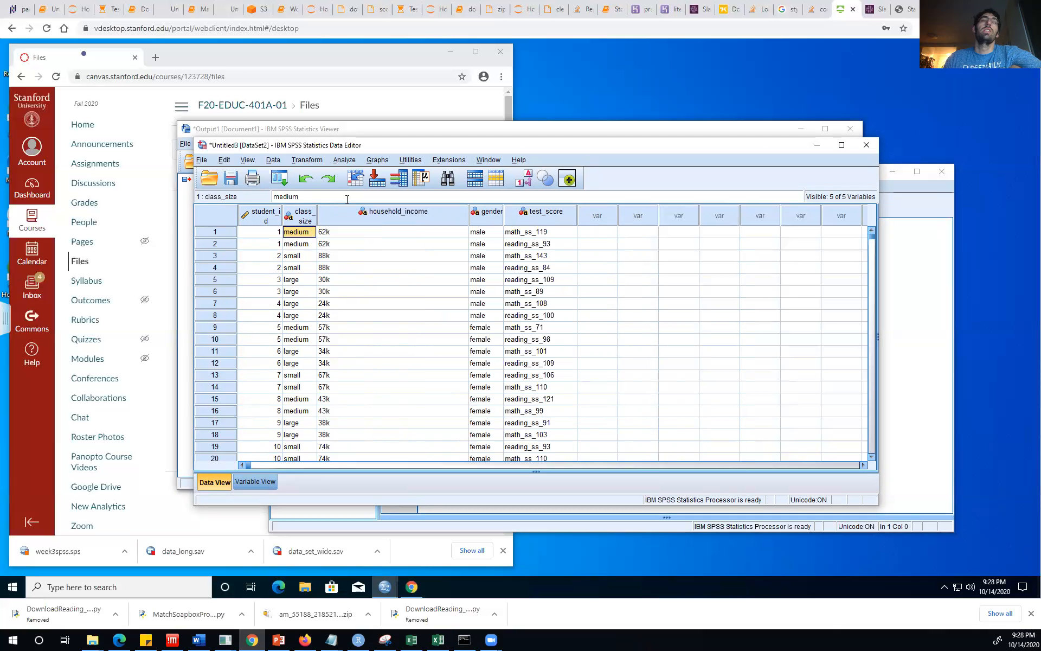
pyautogui.press('Right')
pyautogui.press('Right')
pyautogui.press('Left')
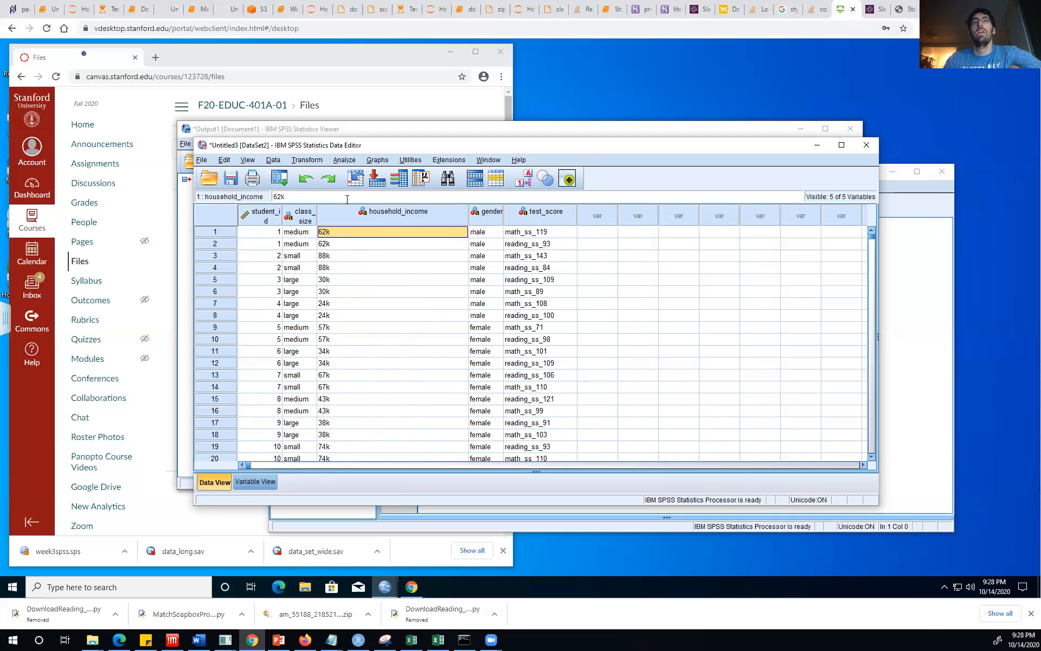
pyautogui.press('Right')
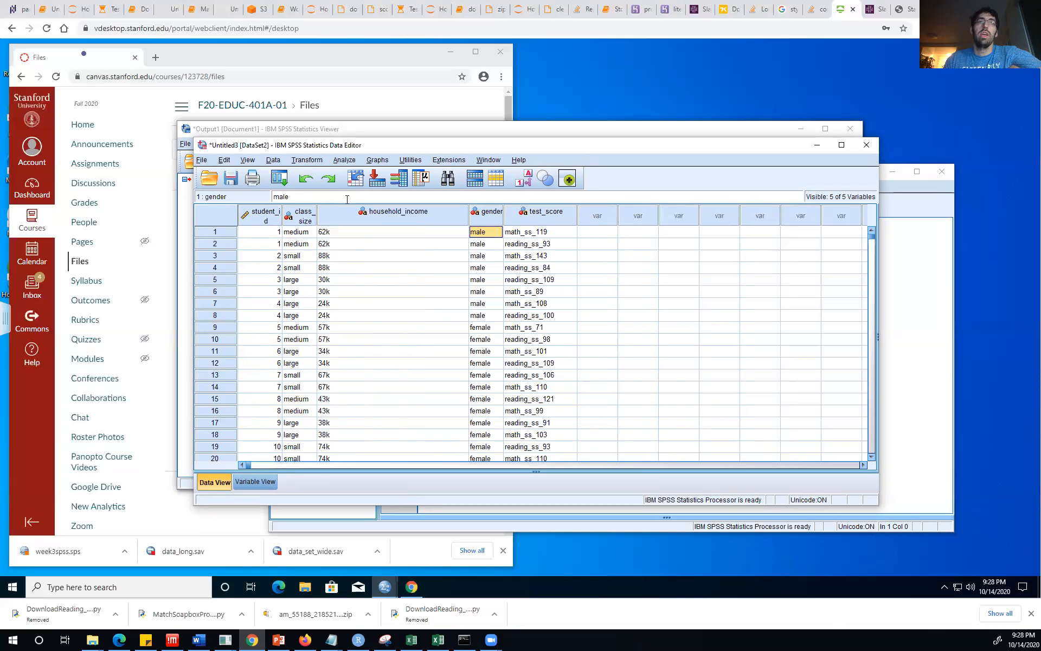
pyautogui.press('Right')
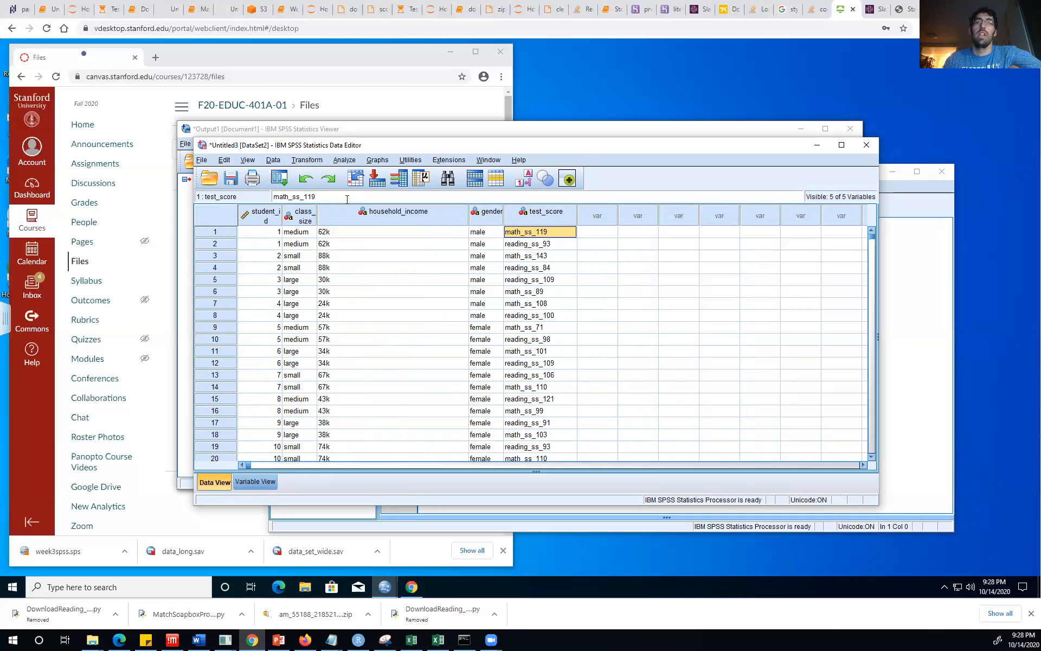
# Step: Compare the second case's student_id, other attributes and test_score with those of the first case
pyautogui.press('Down')
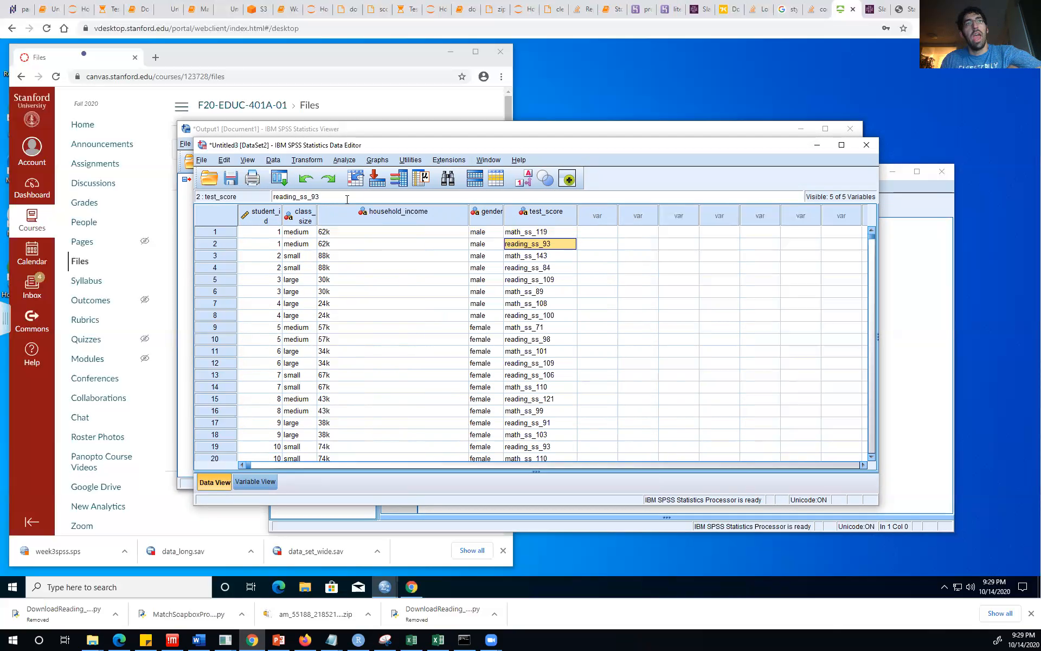
pyautogui.press('Left')
pyautogui.press('Left')
pyautogui.press('Left')
pyautogui.press('Left')
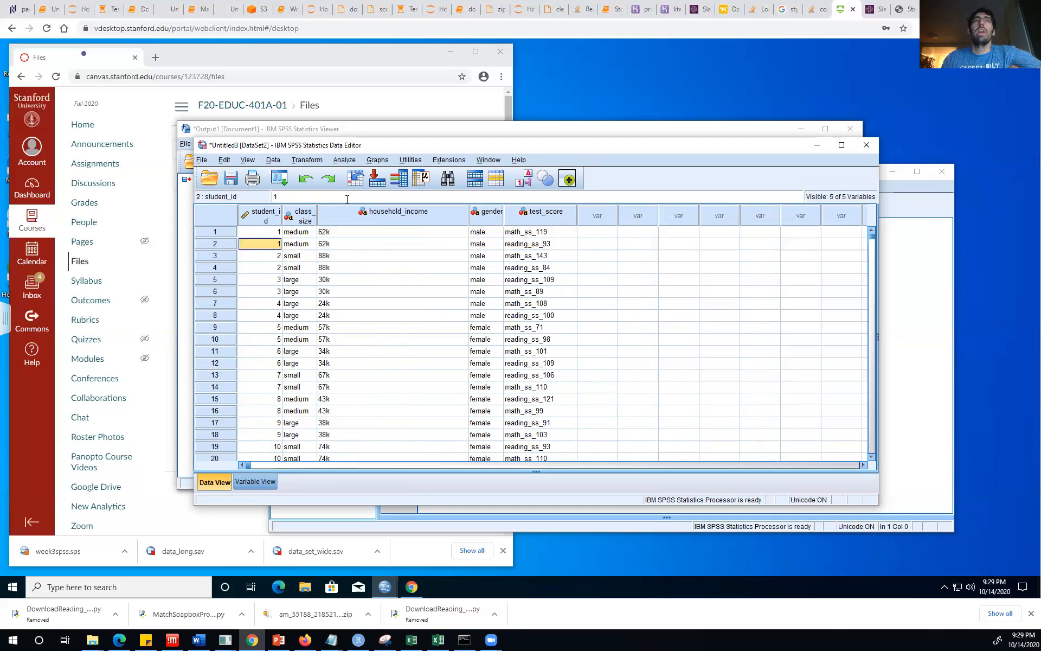
pyautogui.press('Right')
pyautogui.press('Right')
pyautogui.press('Right')
pyautogui.press('Right')
pyautogui.press('Right')
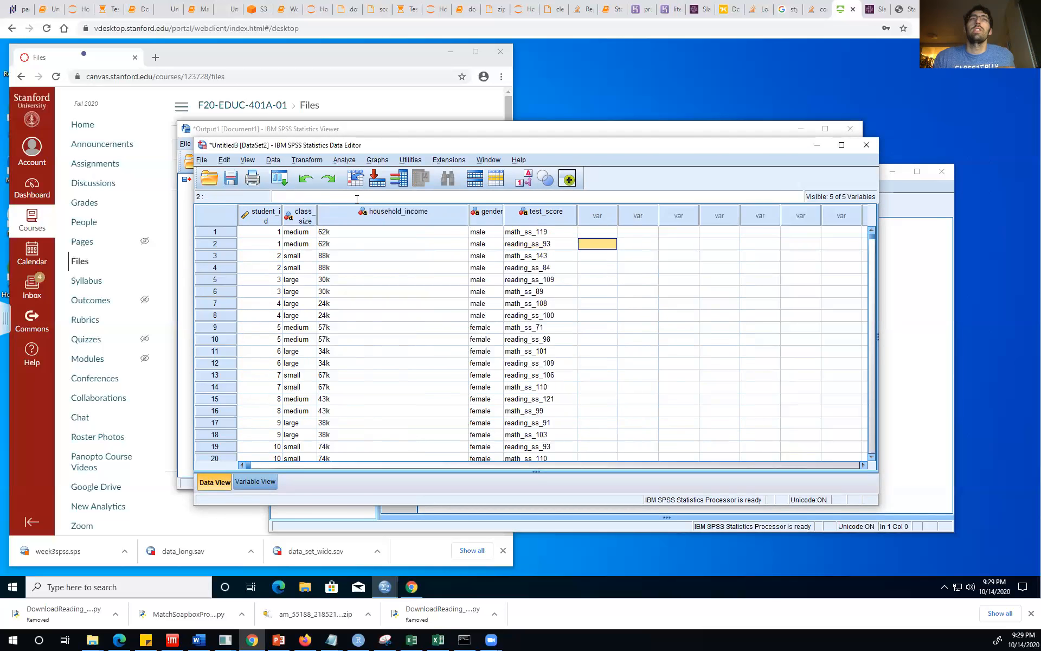
pyautogui.press('Up')
pyautogui.press('Left')
pyautogui.press('Left')
pyautogui.press('Right')
pyautogui.press('Right')
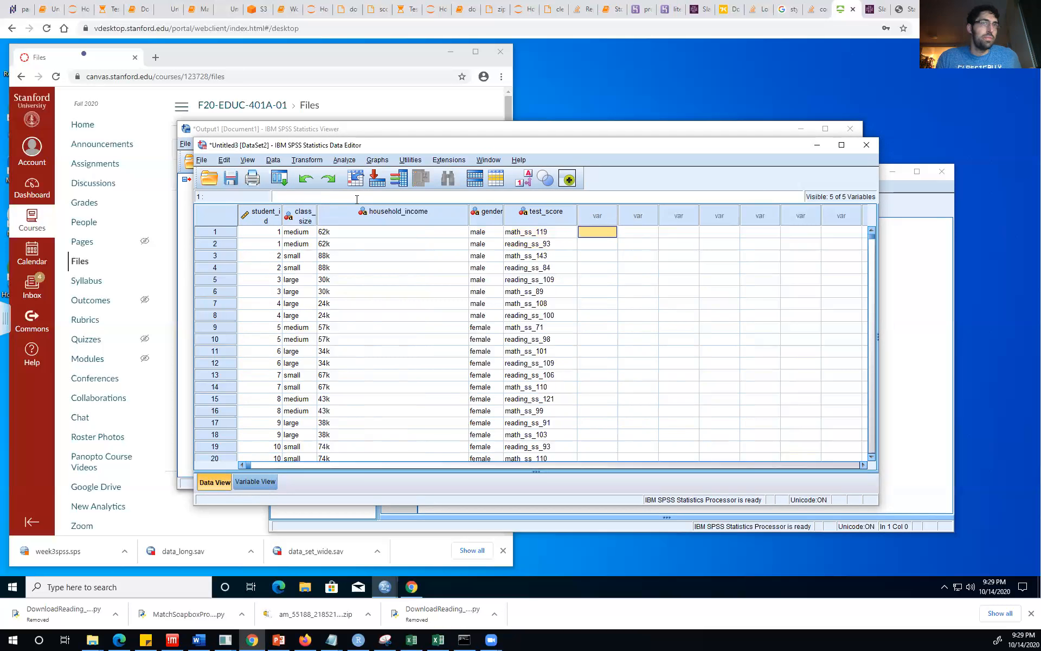
pyautogui.press('Left')
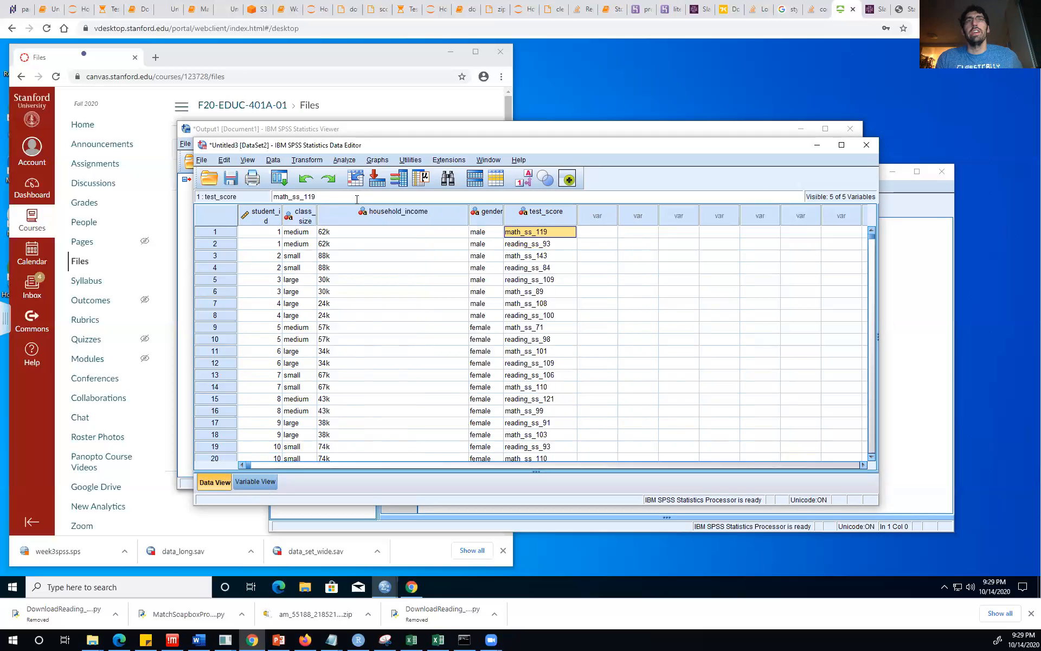
# Step: Compare the test_score entries of the first two cases, which belong to the same student
pyautogui.press('Down')
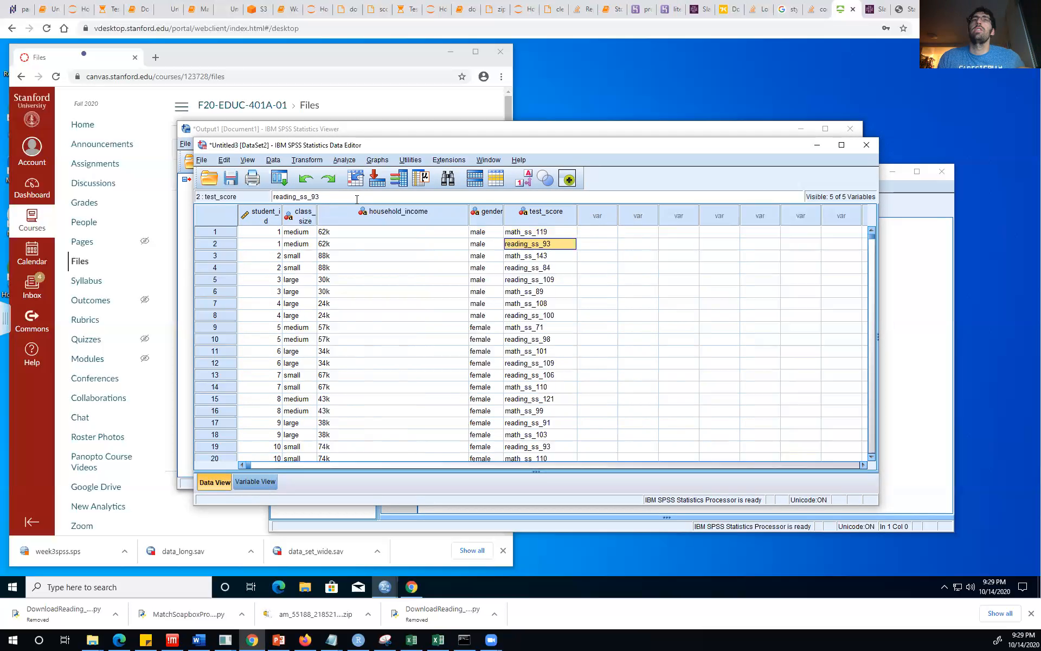
pyautogui.press('Right')
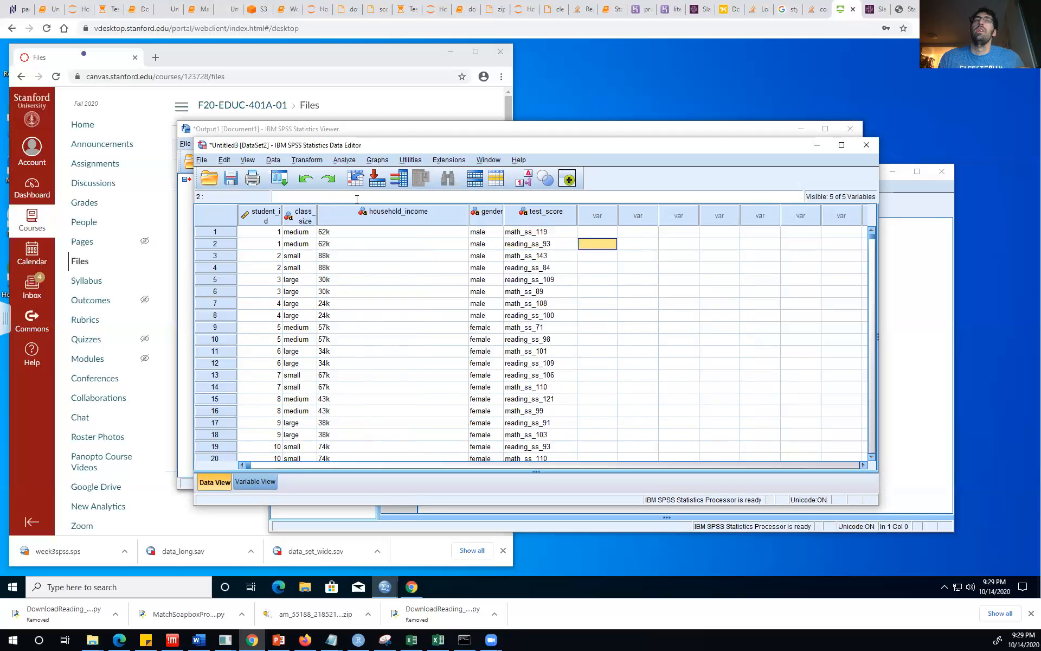
pyautogui.press('Left')
pyautogui.press('Up')
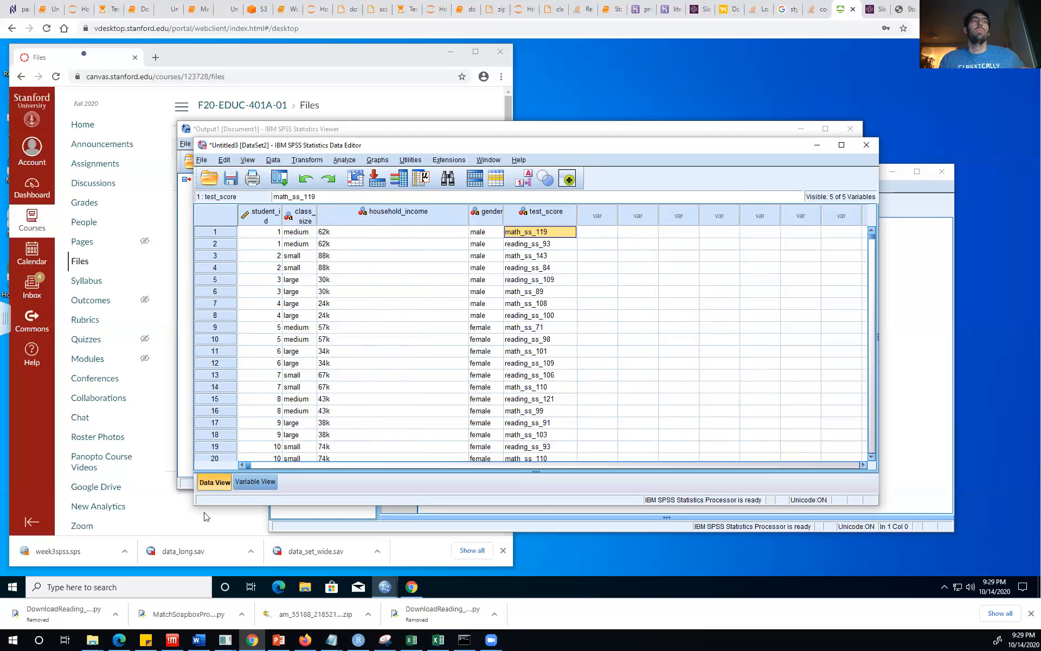
# Step: Try to convert household_income from string to the Numeric variable type, and check its values in the case data
pyautogui.click(245, 481)
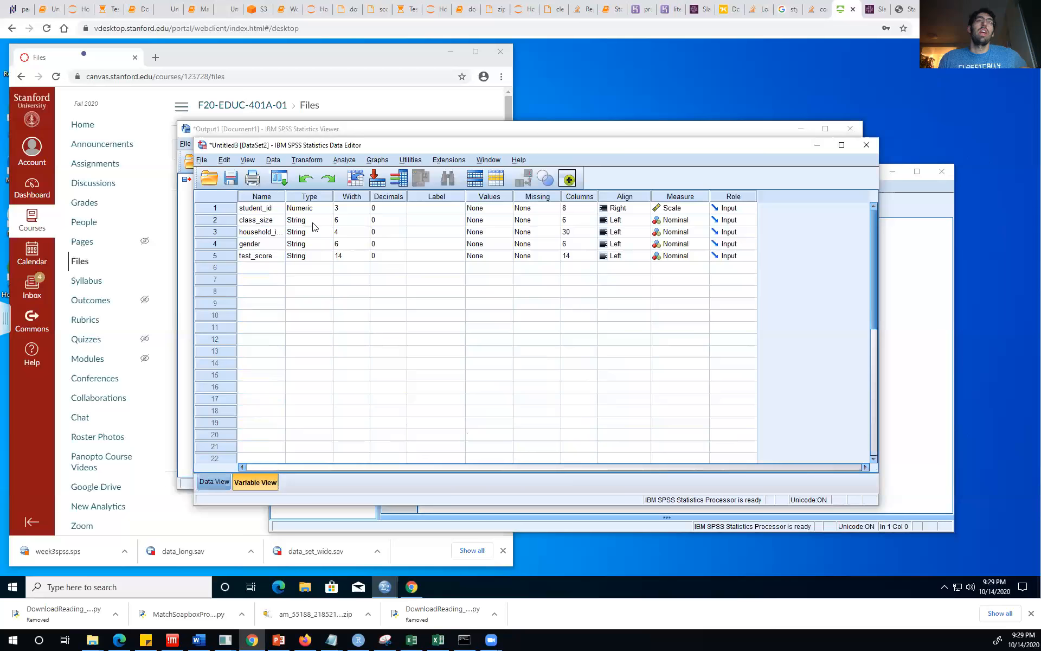
pyautogui.click(300, 234)
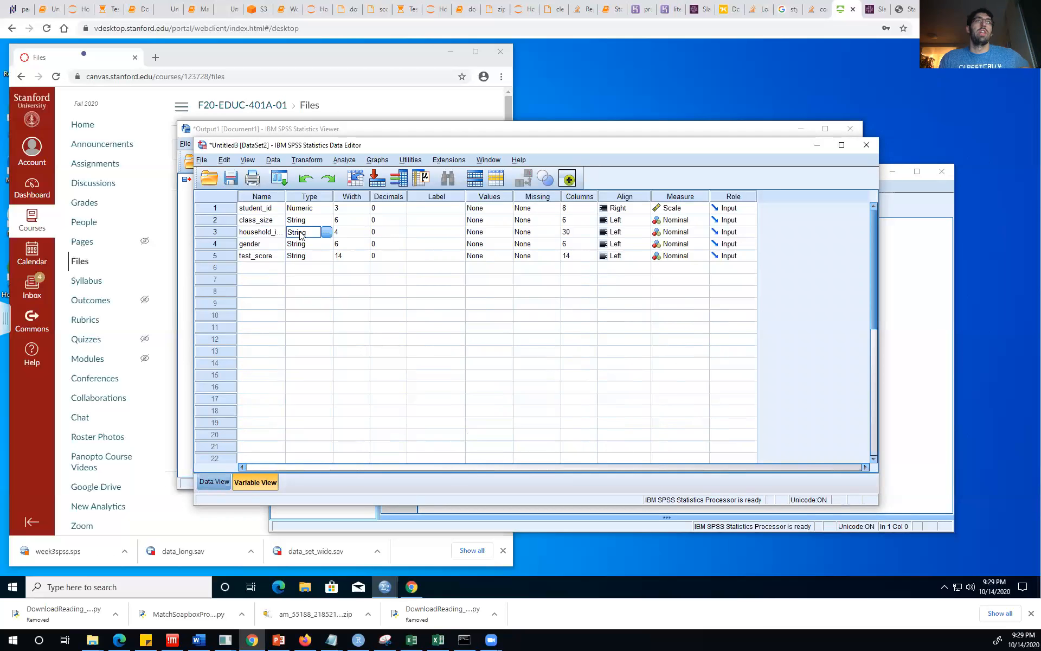
pyautogui.click(326, 233)
pyautogui.click(416, 258)
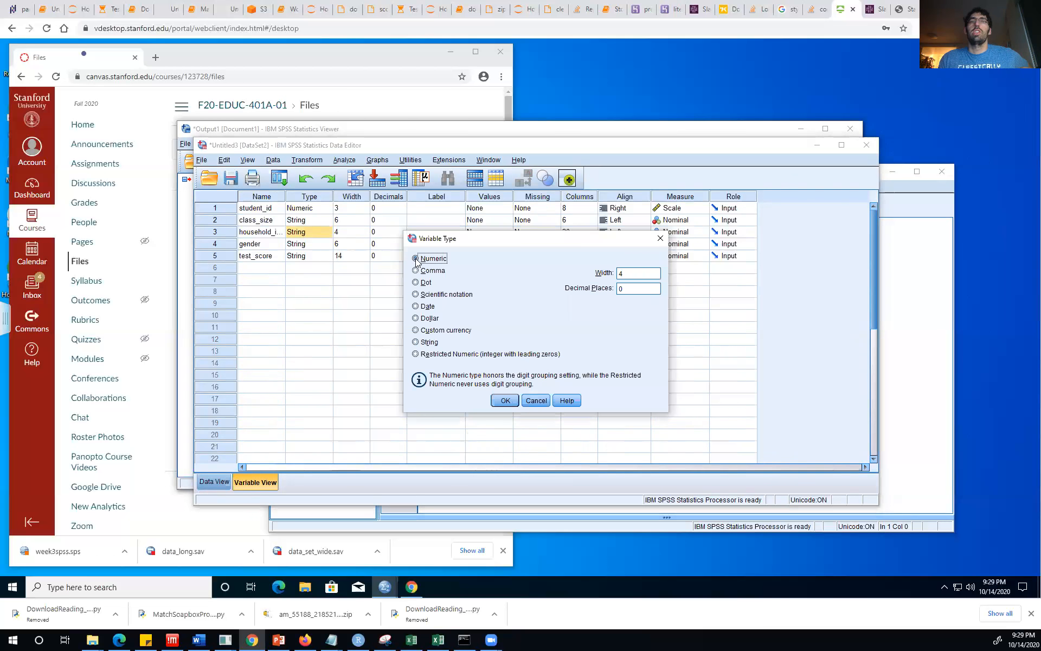
pyautogui.click(506, 401)
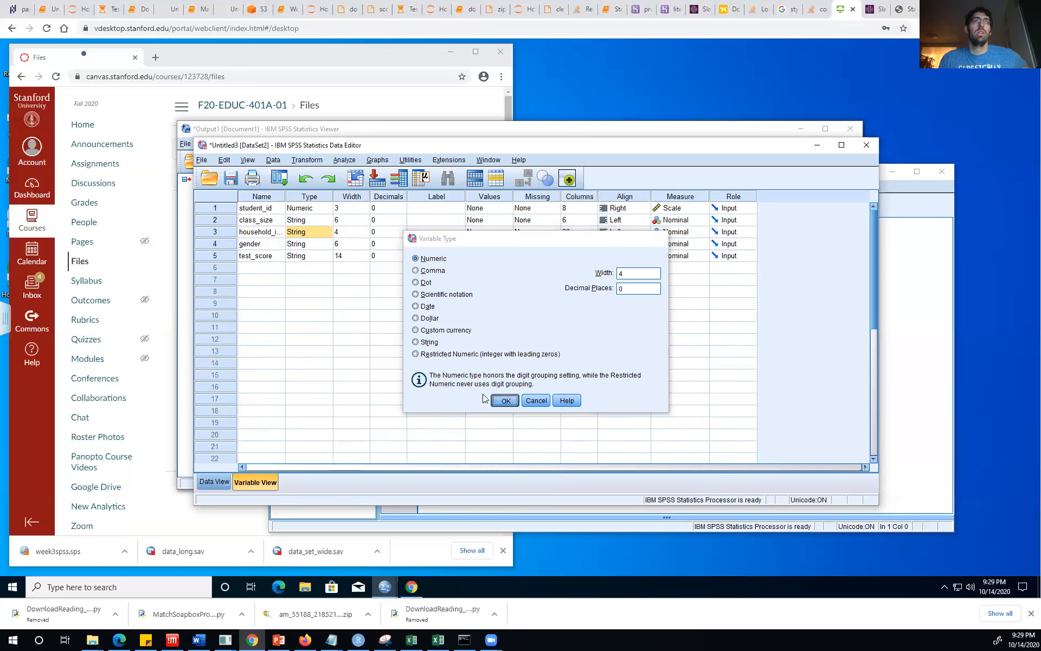
pyautogui.click(208, 487)
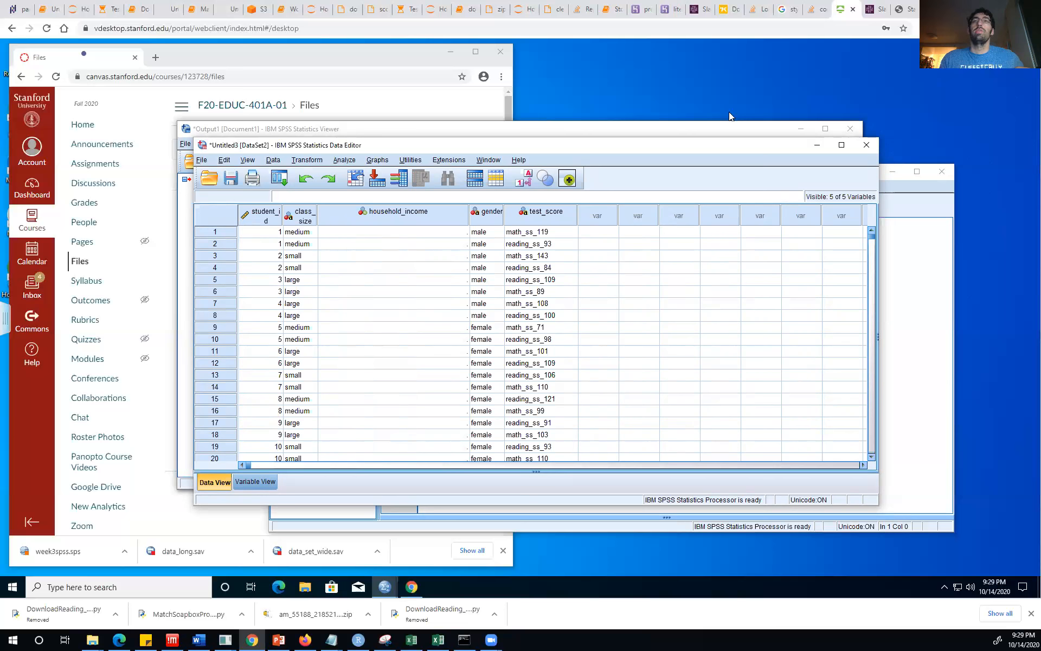
# Step: Re-import scores.csv by running the full GET DATA syntax, and widen the household_income column in the new dataset
pyautogui.click(923, 356)
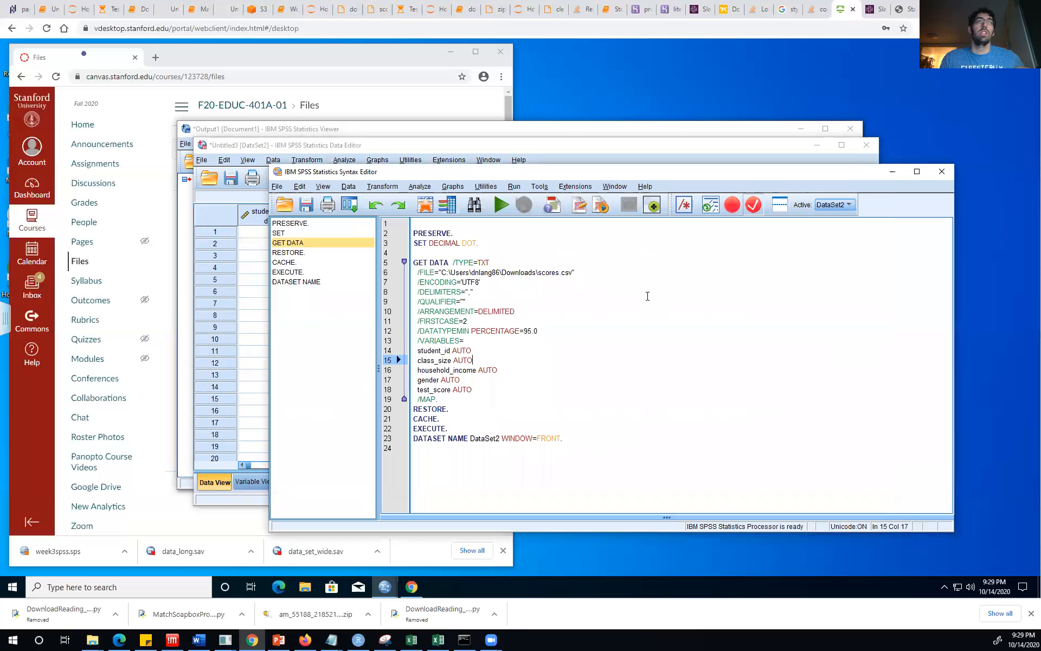
pyautogui.moveTo(593, 504); pyautogui.dragTo(446, 209)
pyautogui.click(501, 205)
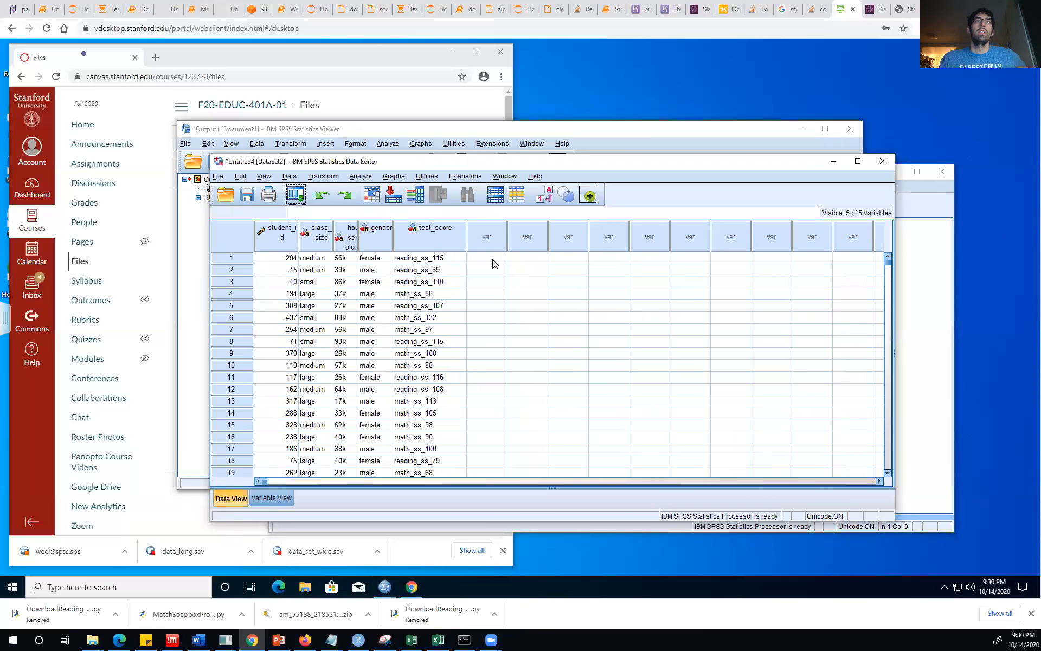
pyautogui.click(357, 239)
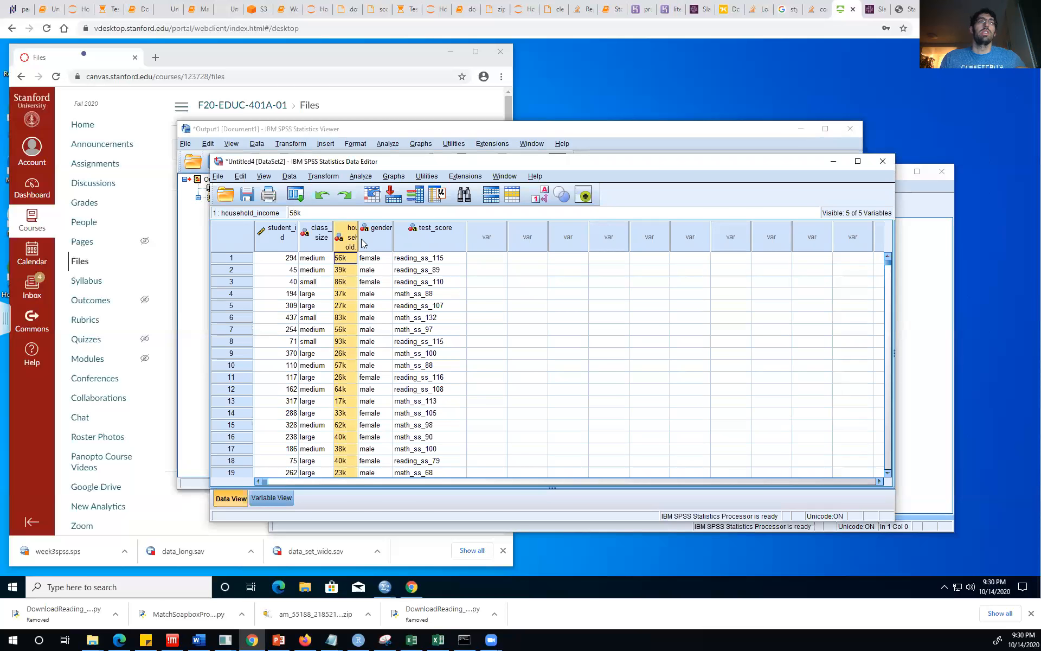
pyautogui.moveTo(358, 241); pyautogui.dragTo(559, 242)
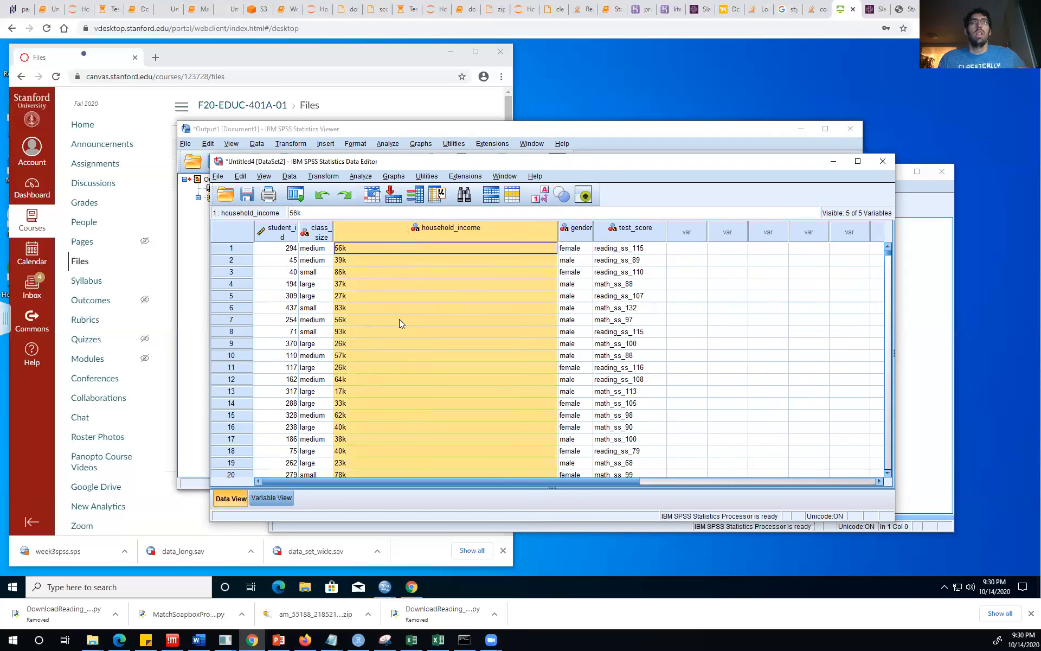
# Step: Look through the household_income values across the whole dataset and return to the first case
pyautogui.scroll(-19, 401, 323)
pyautogui.moveTo(888, 268); pyautogui.dragTo(889, 353)
pyautogui.scroll(-20, 686, 390)
pyautogui.scroll(-20, 688, 394)
pyautogui.scroll(-20, 679, 399)
pyautogui.scroll(-18, 855, 436)
pyautogui.moveTo(887, 431); pyautogui.dragTo(893, 205)
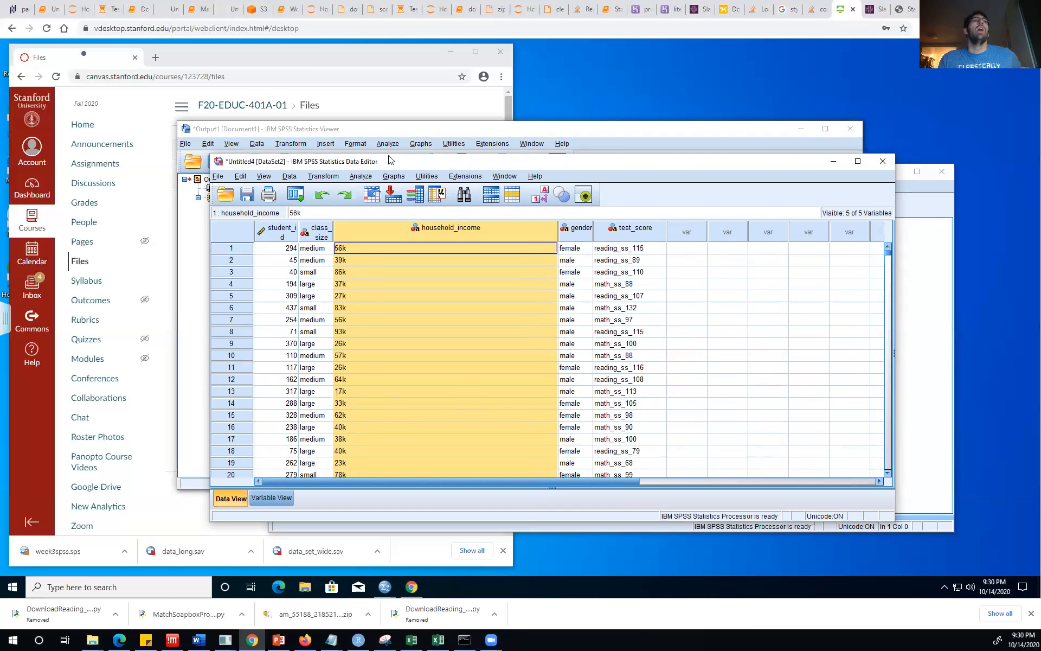
# Step: Start a Compute Variable transformation and add household_income to its numeric expression
pyautogui.click(361, 177)
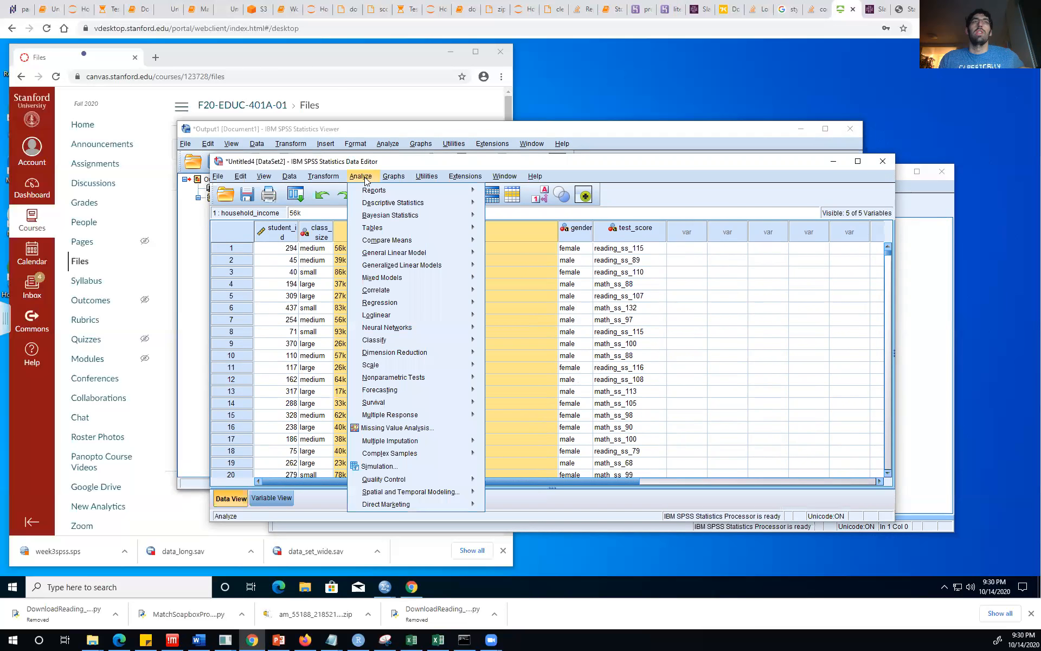
pyautogui.moveTo(323, 176)
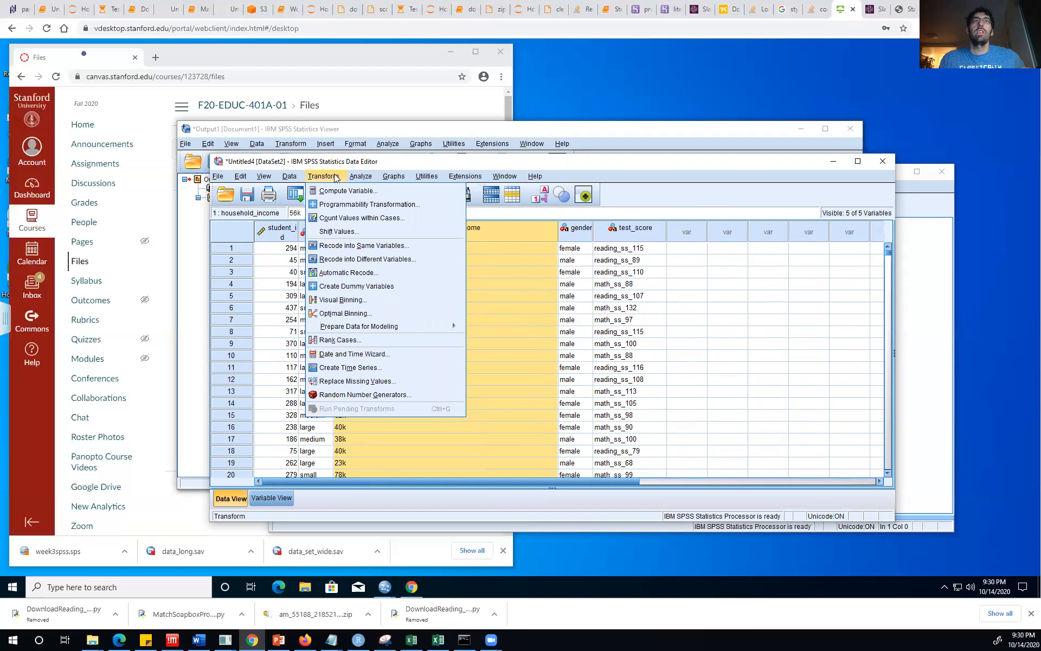
pyautogui.click(388, 190)
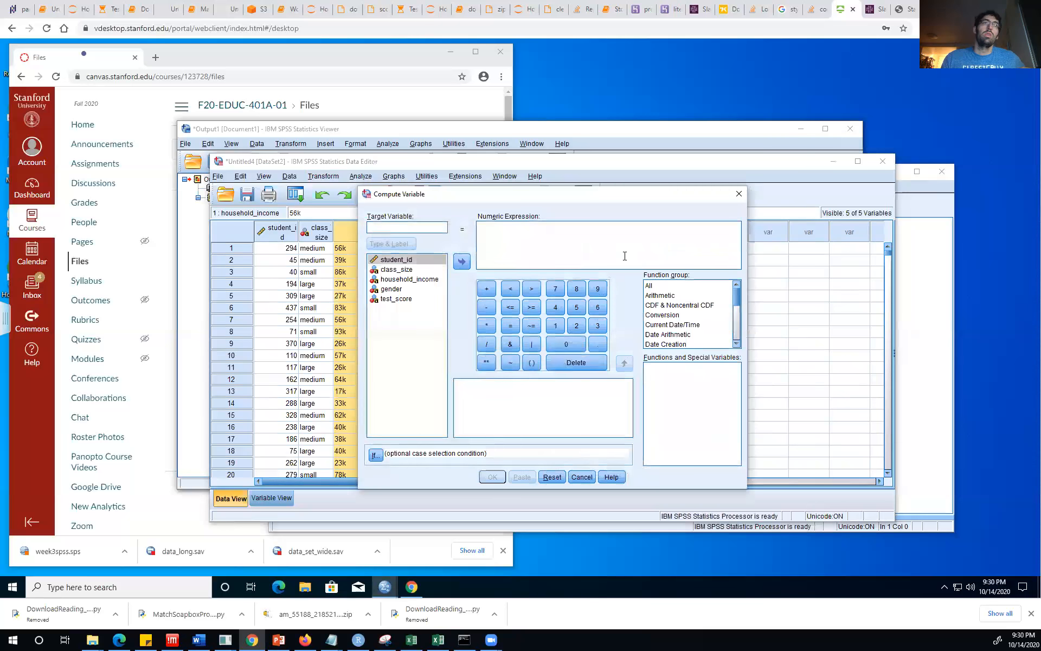
pyautogui.click(393, 280)
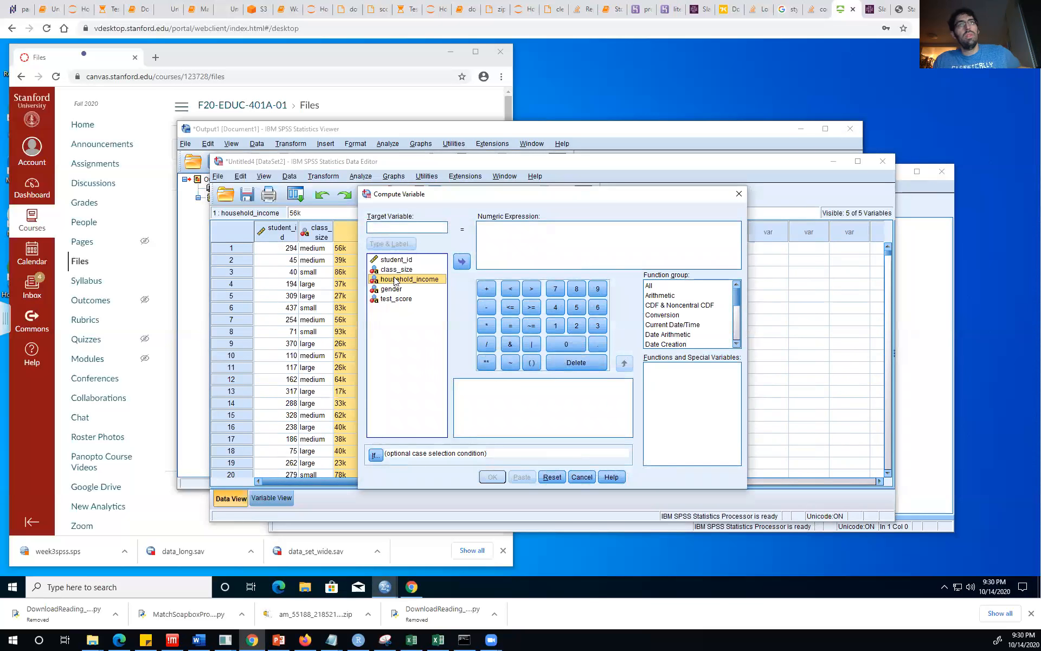
pyautogui.click(460, 260)
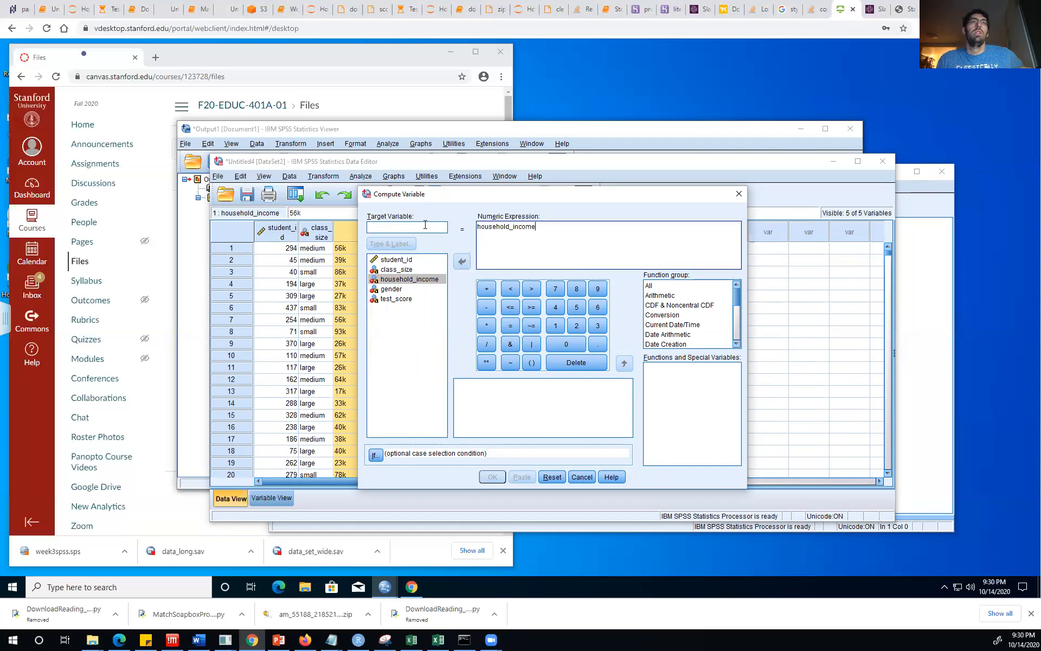
# Step: Insert the three-argument REPLACE string function, Replace(3), into the numeric expression
pyautogui.scroll(-1, 694, 315)
pyautogui.scroll(-3, 686, 333)
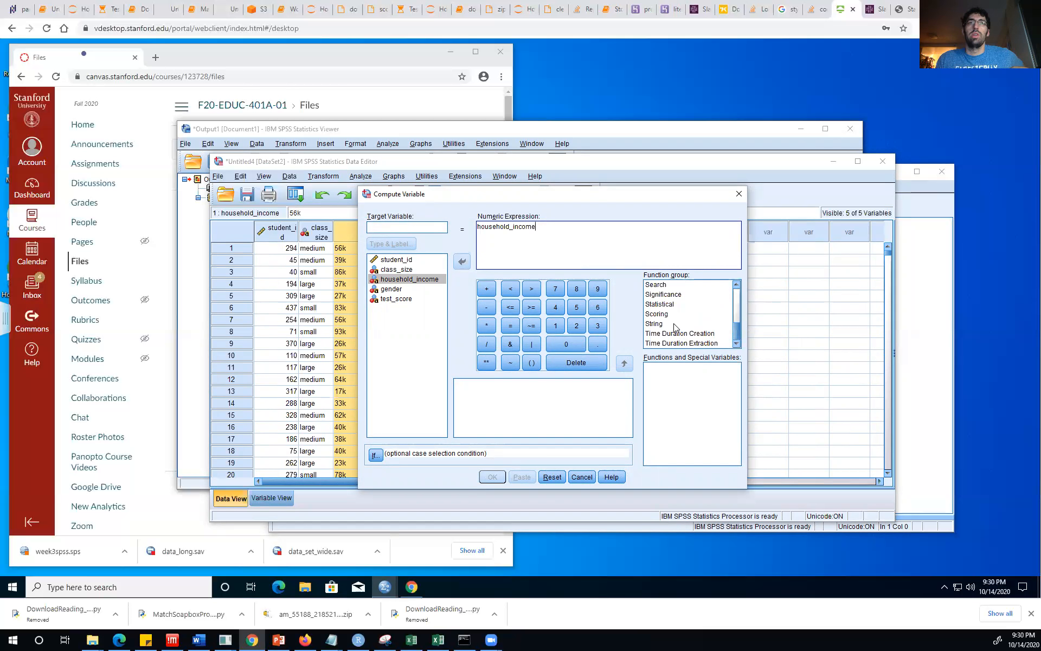
pyautogui.click(674, 323)
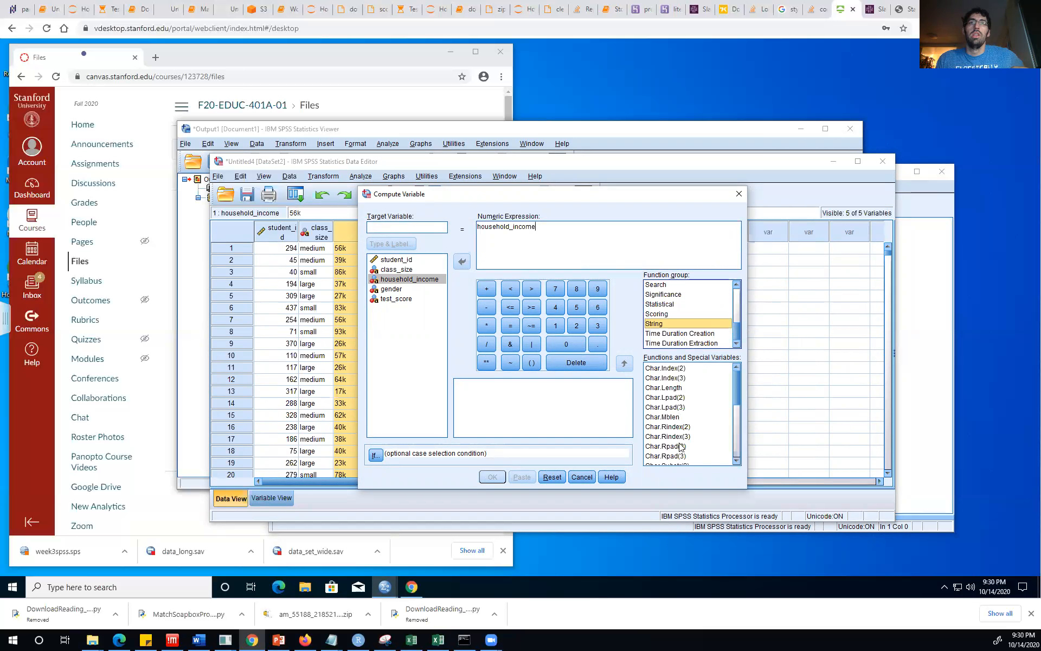
pyautogui.scroll(-4, 681, 442)
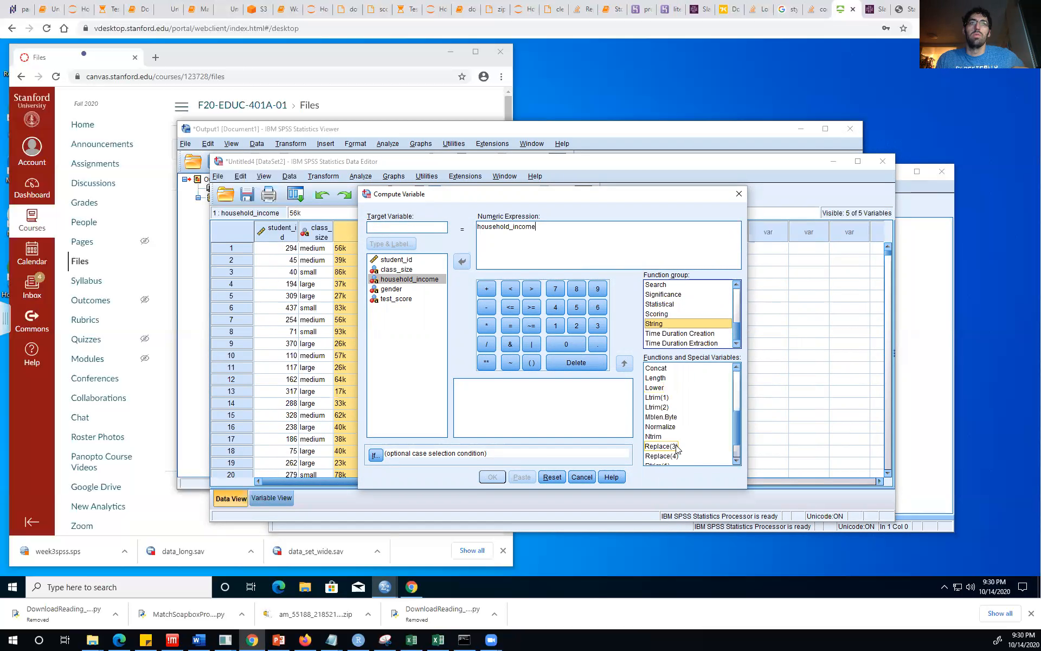
pyautogui.click(675, 446)
pyautogui.doubleClick(675, 446)
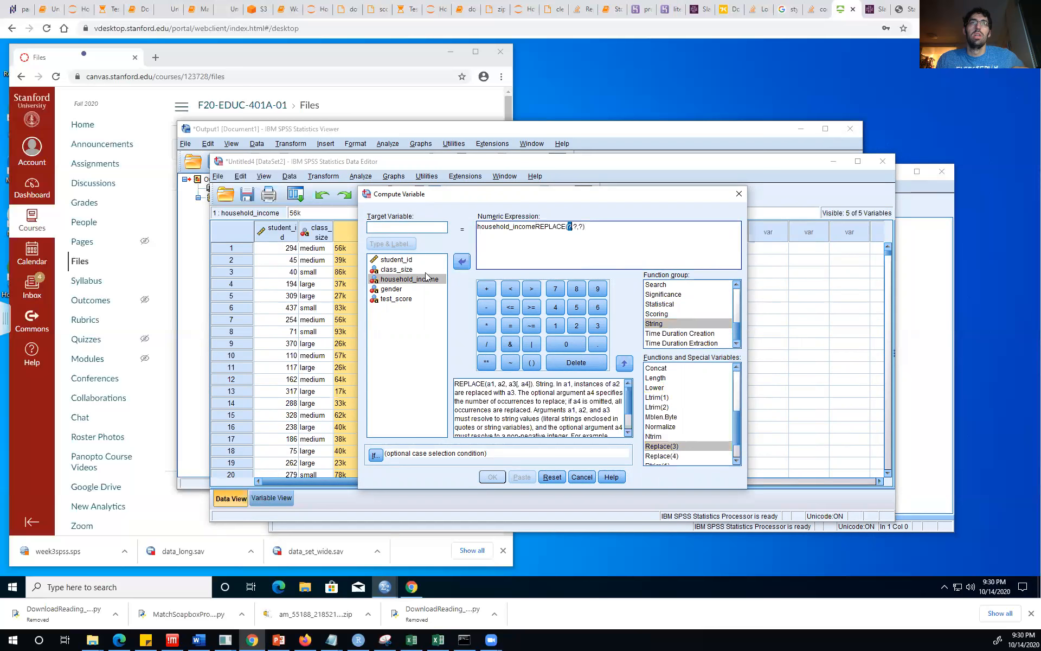
# Step: Delete household_income from in front of the REPLACE function in the numeric expression
pyautogui.doubleClick(496, 238)
pyautogui.click(499, 225)
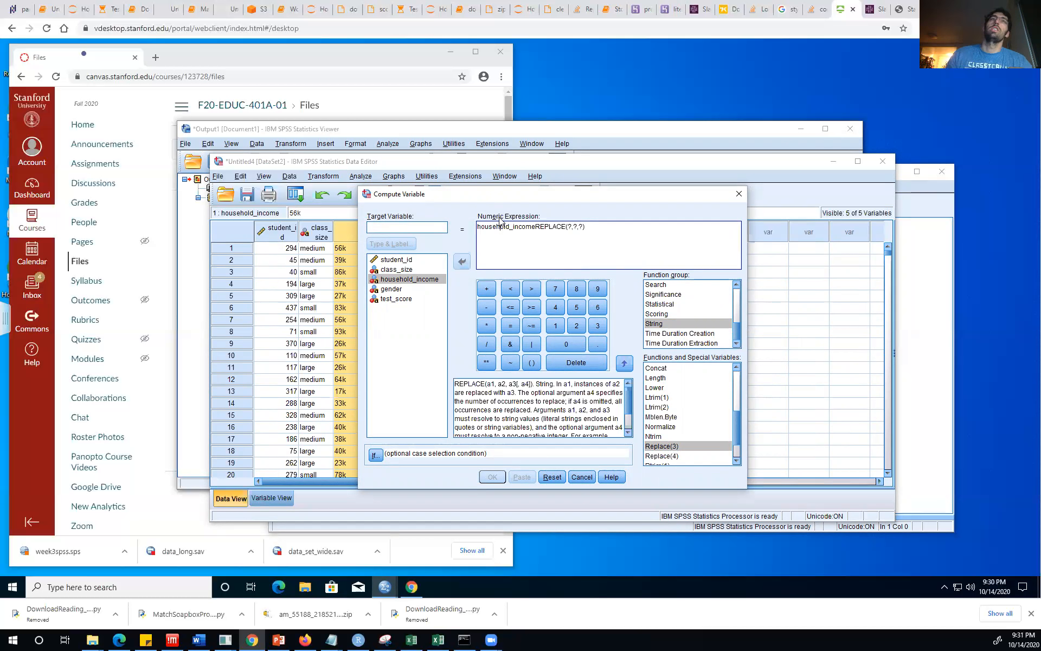
pyautogui.press('BackSpace')
pyautogui.press('BackSpace')
pyautogui.press('BackSpace')
pyautogui.press('BackSpace')
pyautogui.press('BackSpace')
pyautogui.press('BackSpace')
pyautogui.press('BackSpace')
pyautogui.press('BackSpace')
pyautogui.press('BackSpace')
pyautogui.press('BackSpace')
pyautogui.press('BackSpace')
pyautogui.press('BackSpace')
pyautogui.press('BackSpace')
pyautogui.press('BackSpace')
pyautogui.press('BackSpace')
pyautogui.press('BackSpace')
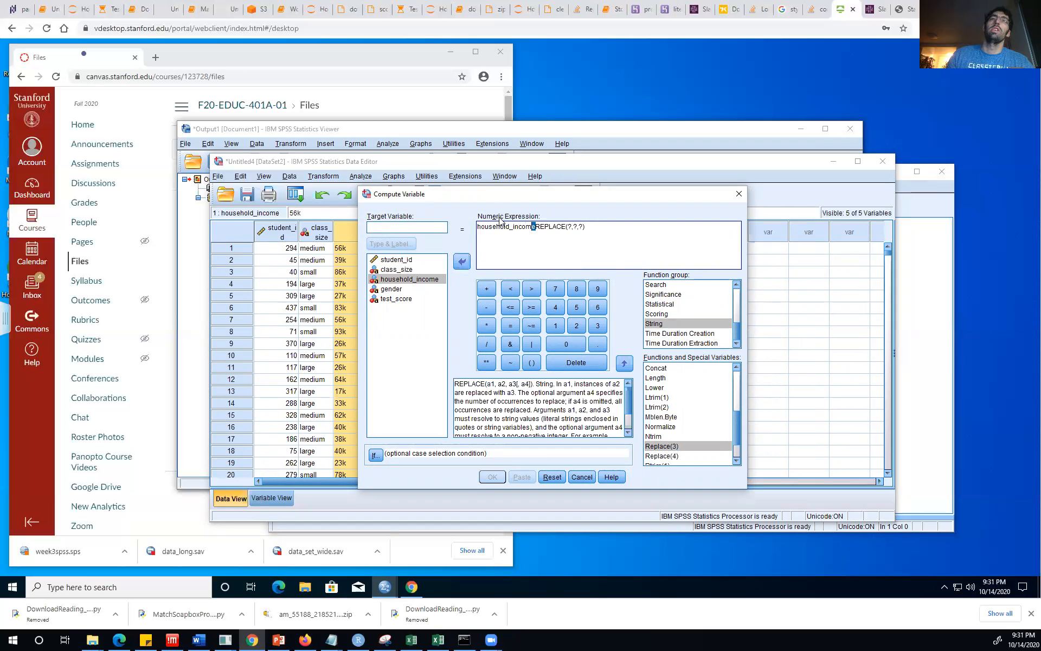
# Step: Enlarge the Compute Variable dialog to read the REPLACE description, and clear the function's first placeholder
pyautogui.click(515, 226)
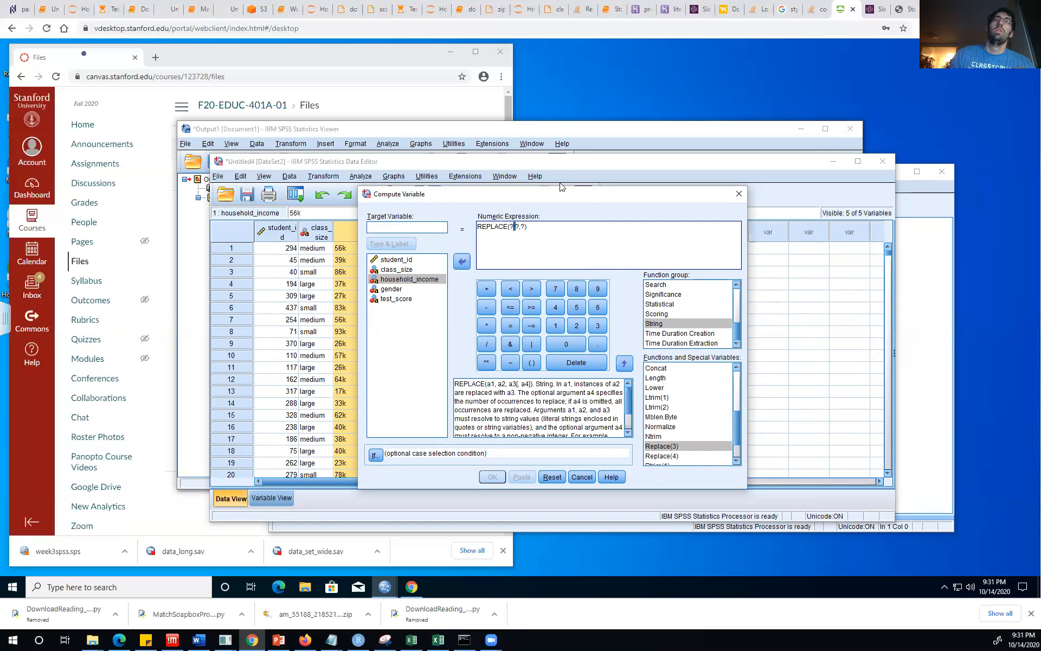
pyautogui.moveTo(747, 488); pyautogui.dragTo(920, 514)
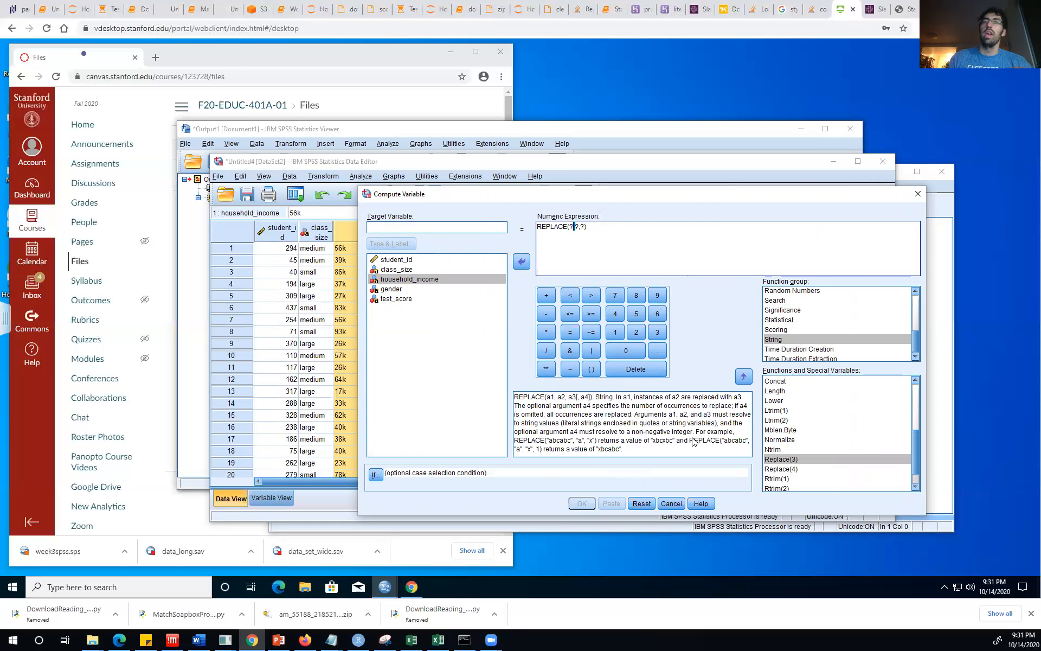
pyautogui.press('Left')
pyautogui.press('BackSpace')
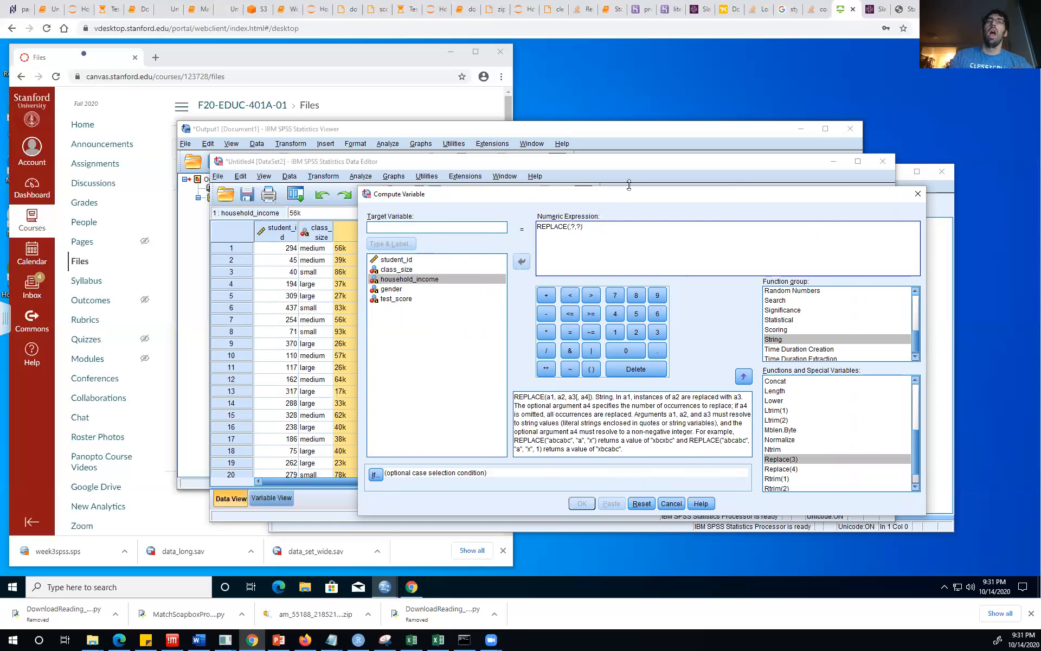
pyautogui.write("aws_dir + i +'.txt'")
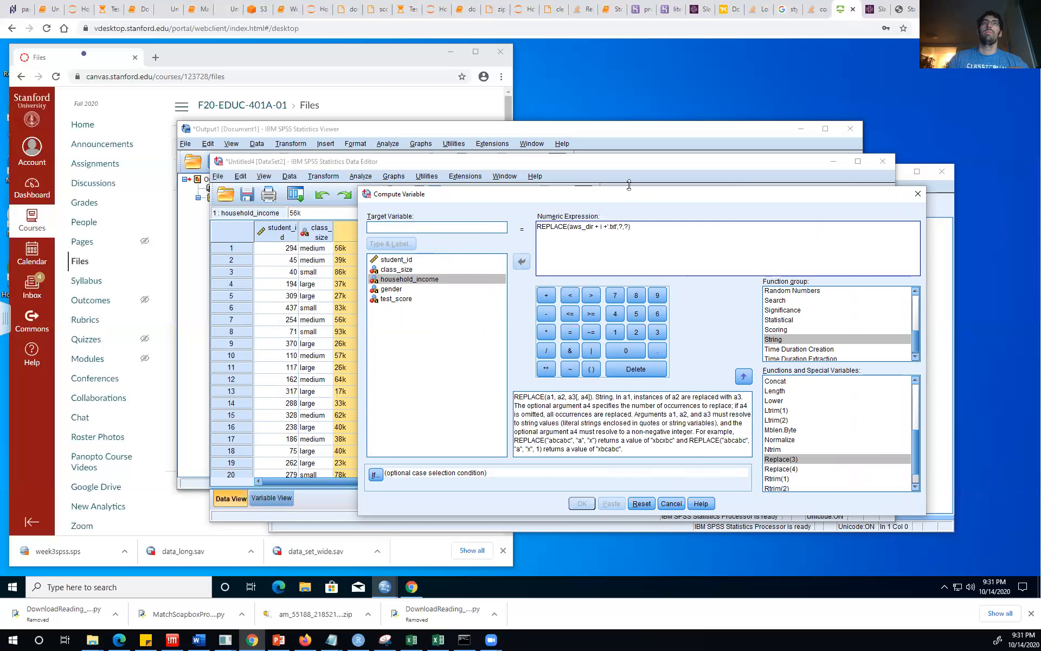
pyautogui.press('BackSpace')
pyautogui.press('BackSpace')
pyautogui.press('BackSpace')
pyautogui.press('BackSpace')
pyautogui.press('BackSpace')
pyautogui.press('BackSpace')
pyautogui.press('BackSpace')
pyautogui.press('BackSpace')
pyautogui.press('BackSpace')
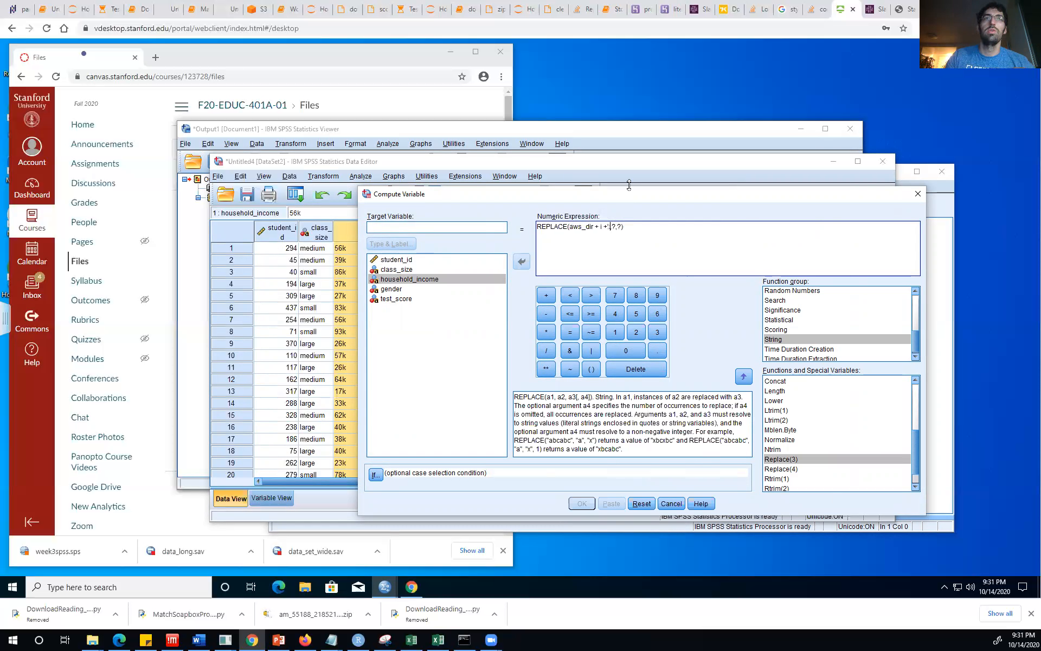
pyautogui.press('BackSpace')
pyautogui.press('BackSpace')
pyautogui.press('BackSpace')
pyautogui.press('BackSpace')
pyautogui.press('BackSpace')
pyautogui.press('BackSpace')
pyautogui.press('BackSpace')
pyautogui.press('BackSpace')
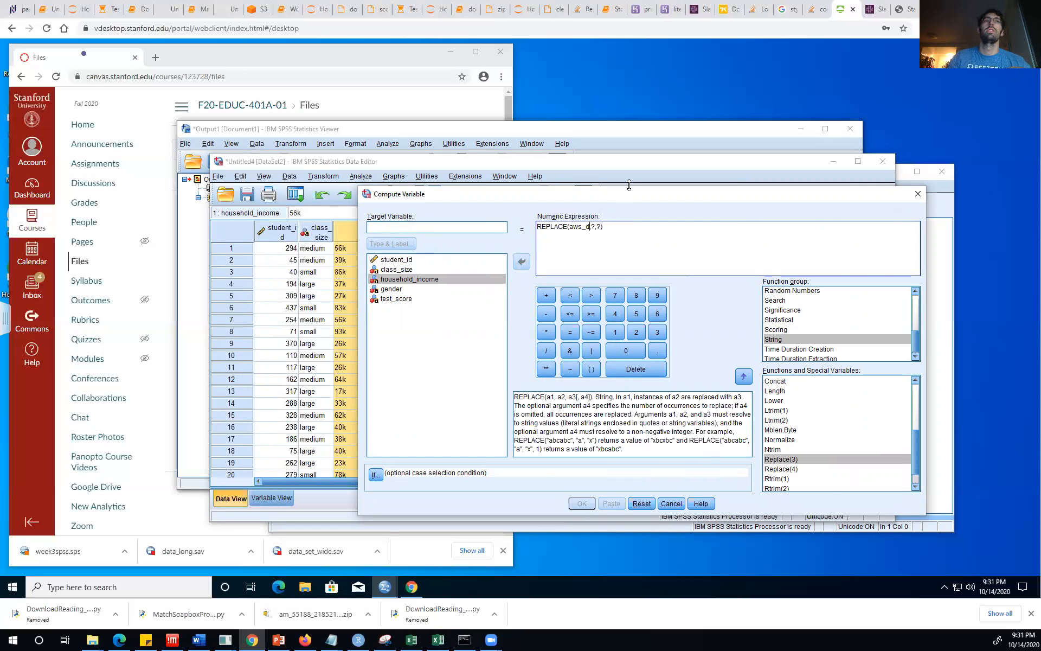
pyautogui.press('BackSpace')
pyautogui.press('BackSpace')
# Step: Enter household_income as the first argument of the REPLACE function
pyautogui.write('housh')
pyautogui.press('BackSpace')
pyautogui.press('BackSpace')
pyautogui.write('sehold')
pyautogui.write('_income')
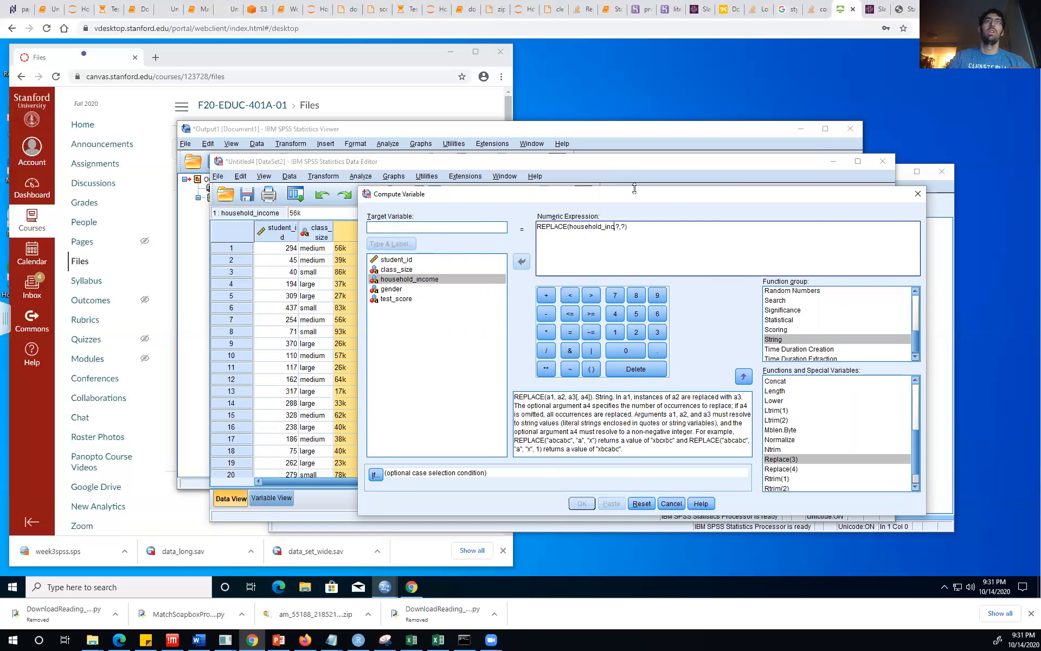
# Step: Complete the REPLACE arguments with "k" as the text to find and an empty string "" as its replacement
pyautogui.press('BackSpace')
pyautogui.press('BackSpace')
pyautogui.write("'")
pyautogui.write('k')
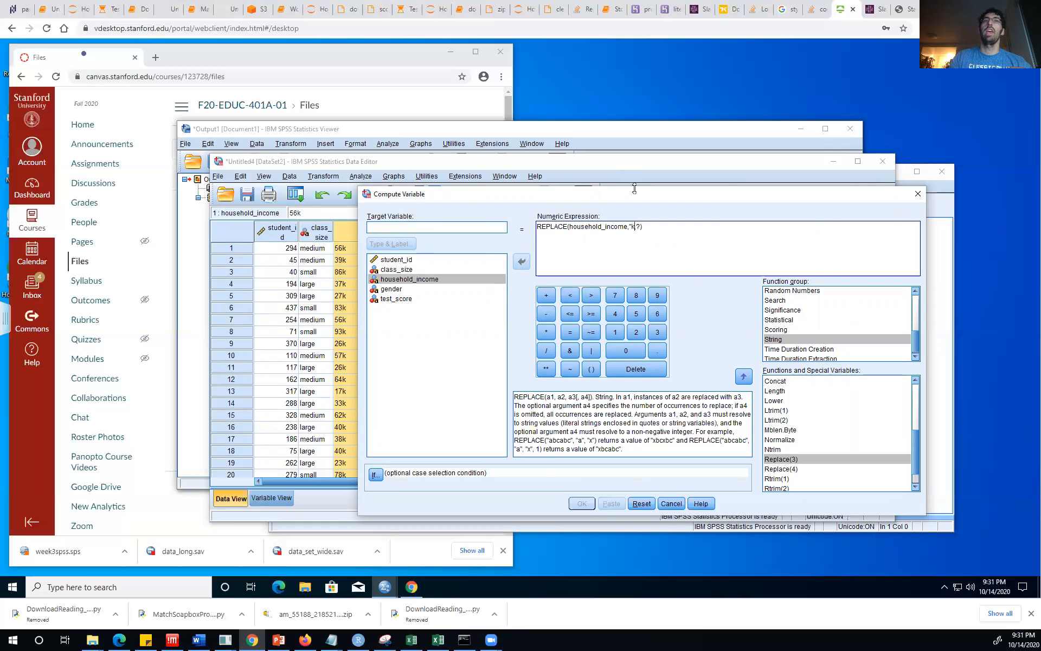
pyautogui.write('"')
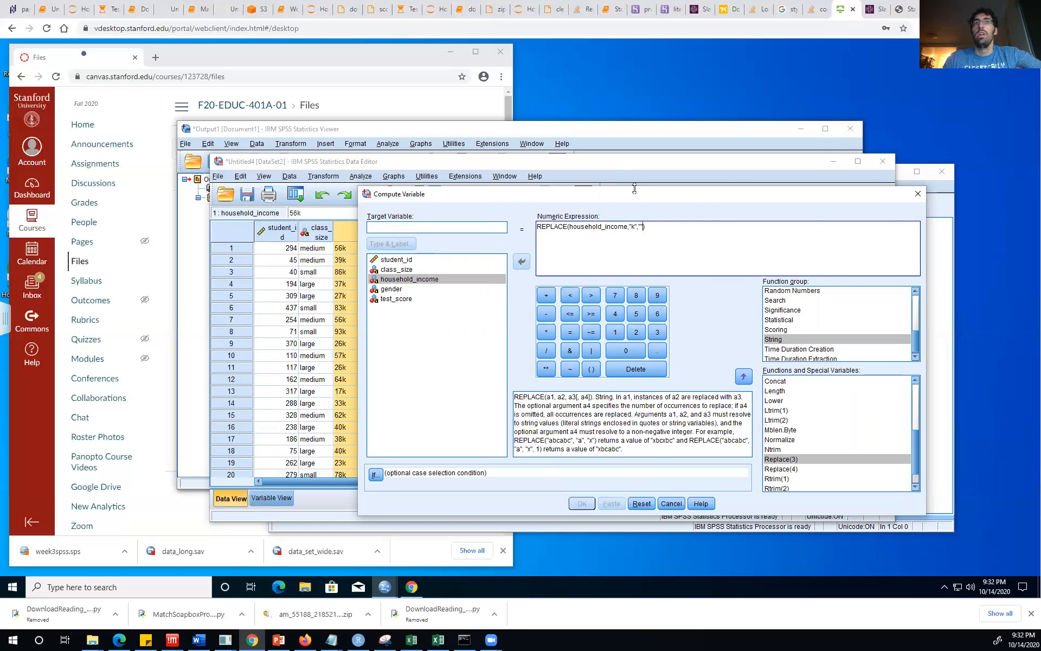
pyautogui.write('""')
pyautogui.press('Left')
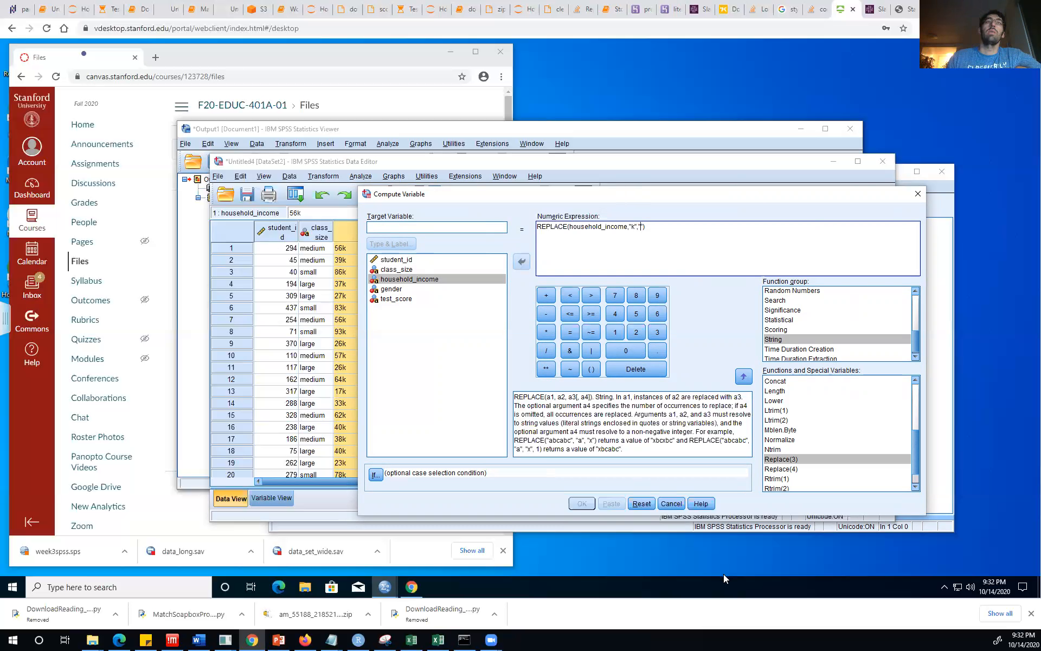
# Step: Enter income_alt as the target variable of the REPLACE computation
pyautogui.click(417, 228)
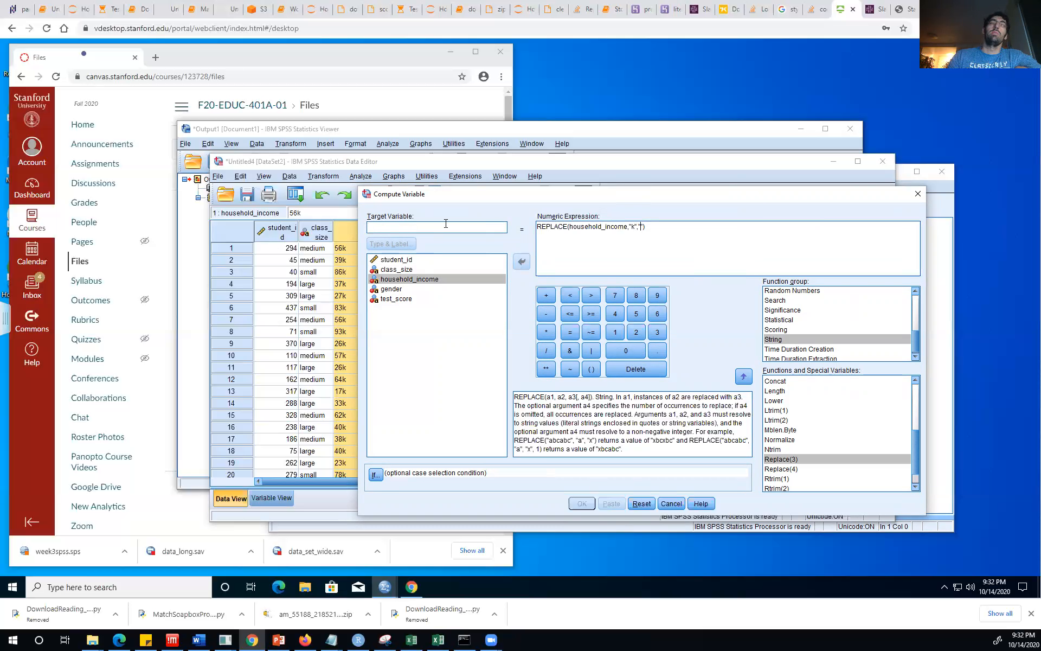
pyautogui.write('in')
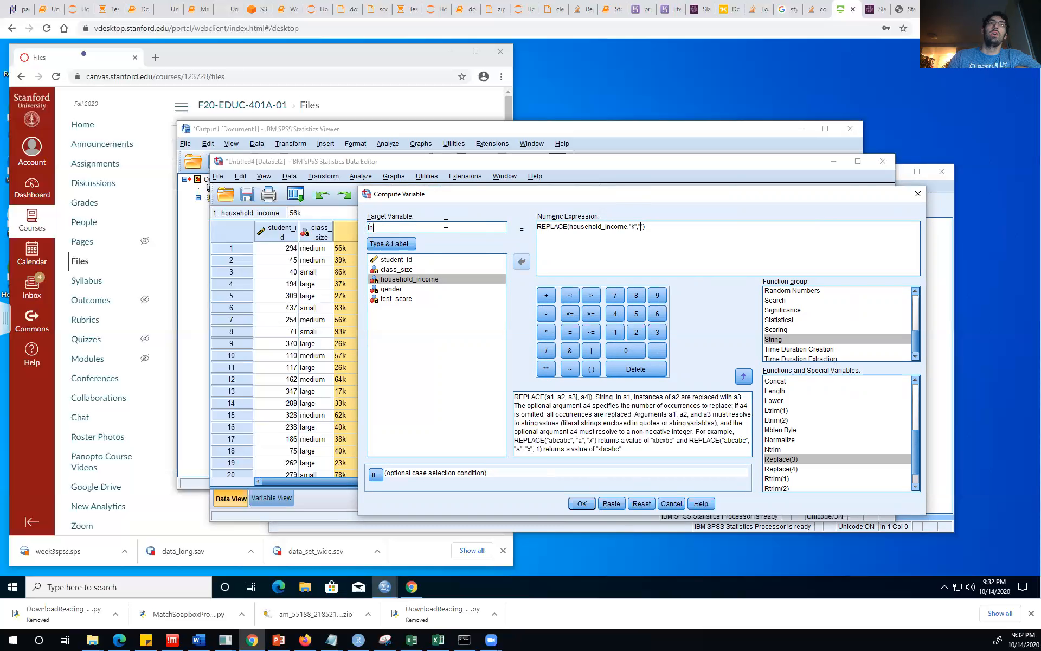
pyautogui.write('come_alt')
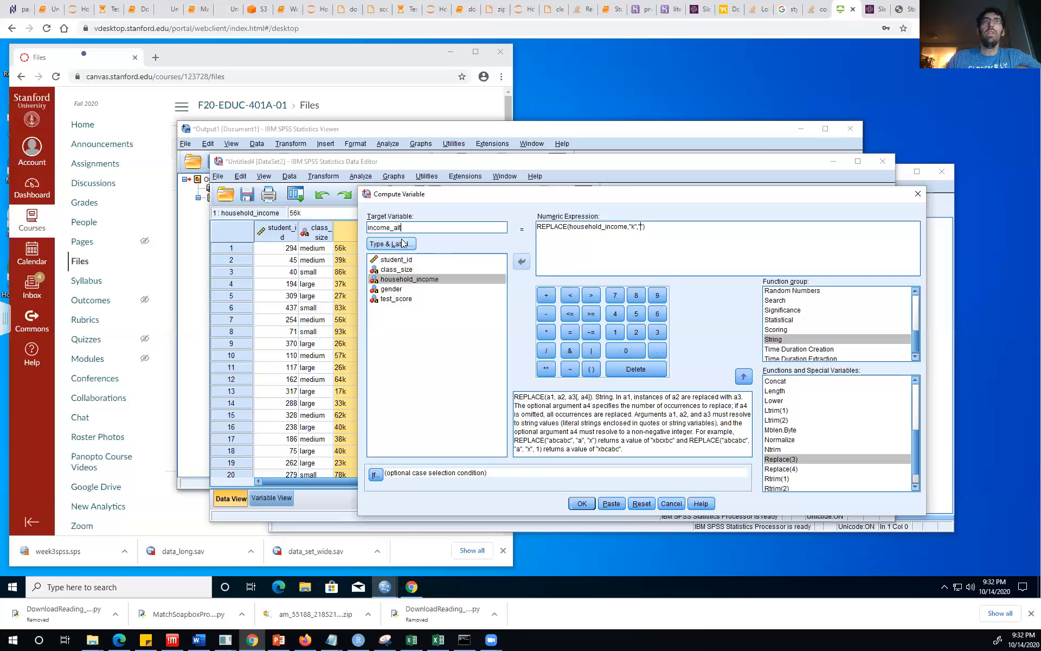
# Step: Try to run the income_alt computation with the target variable's type left as Numeric
pyautogui.click(400, 246)
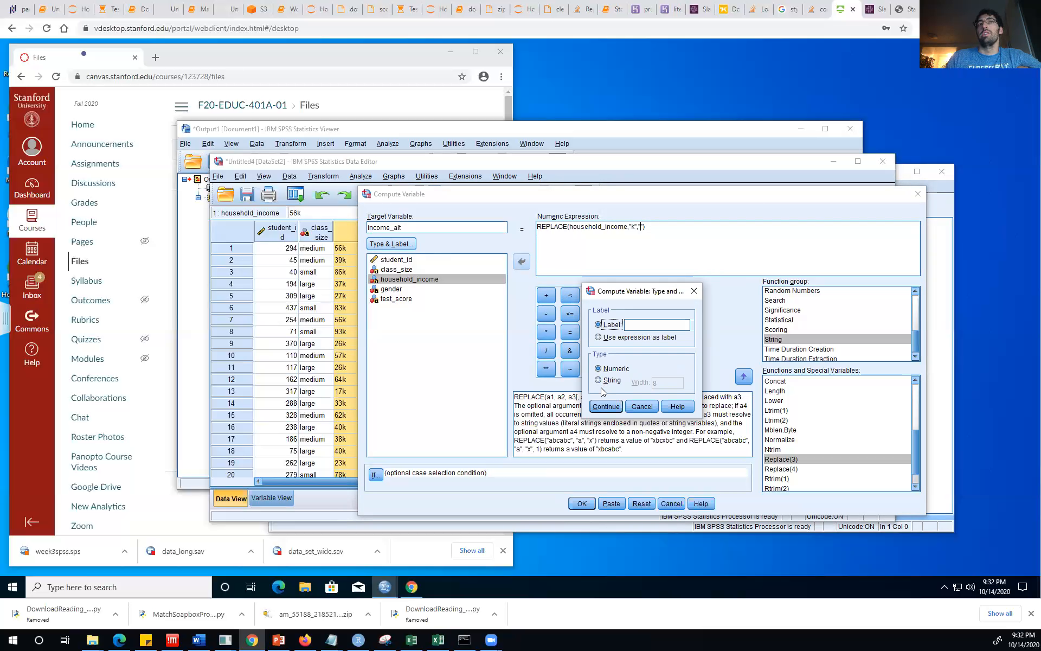
pyautogui.click(599, 414)
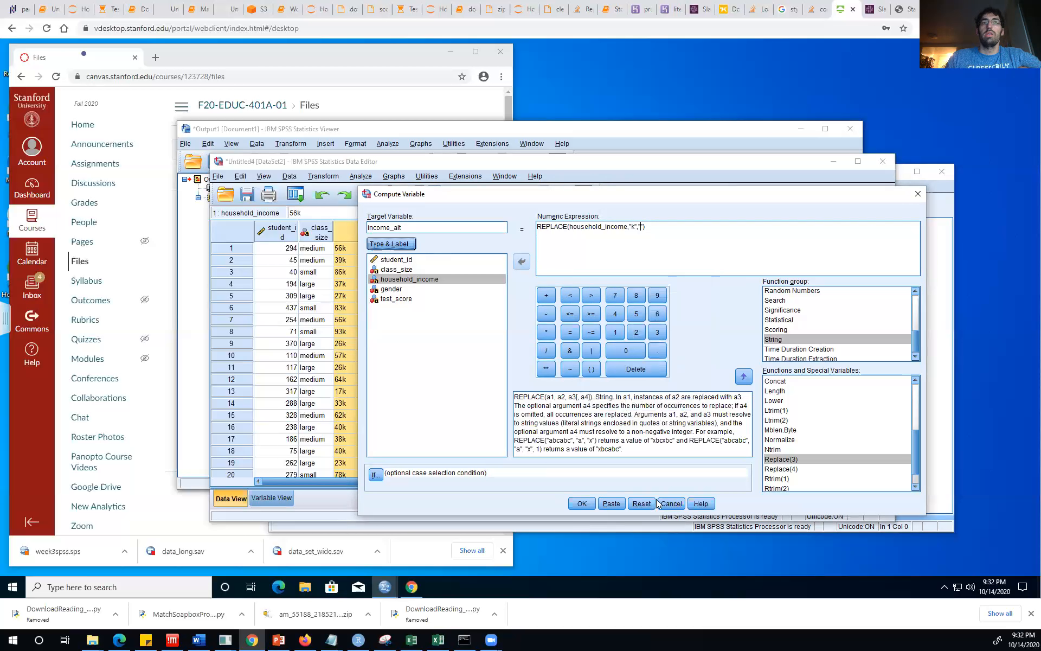
pyautogui.click(583, 506)
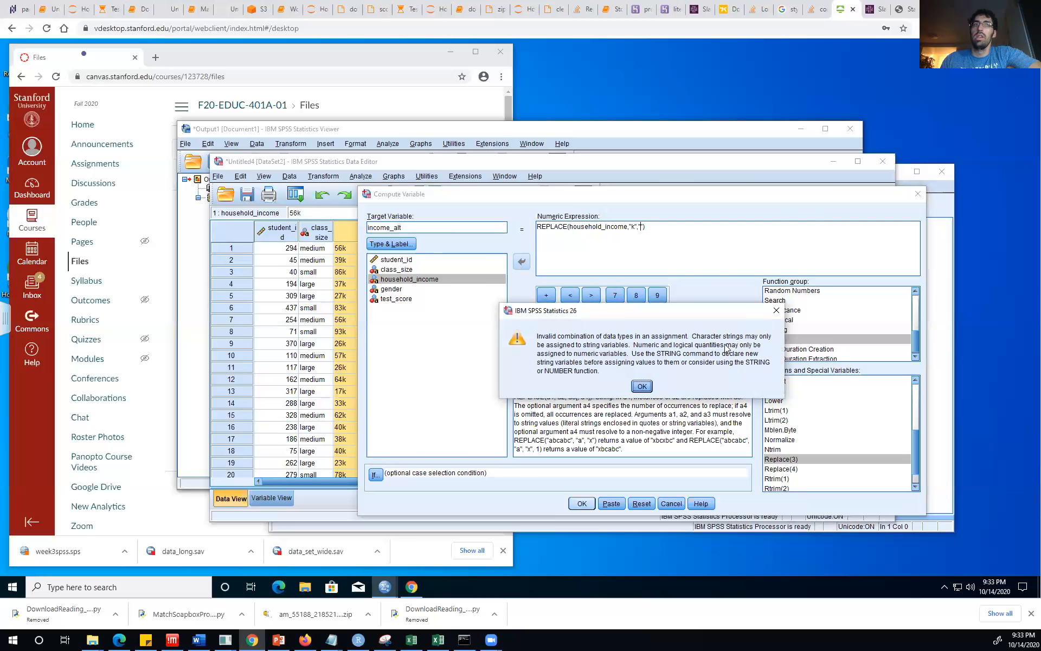
pyautogui.press('Return')
# Step: Set the type of the target variable income_alt to String with a width of 8
pyautogui.click(391, 244)
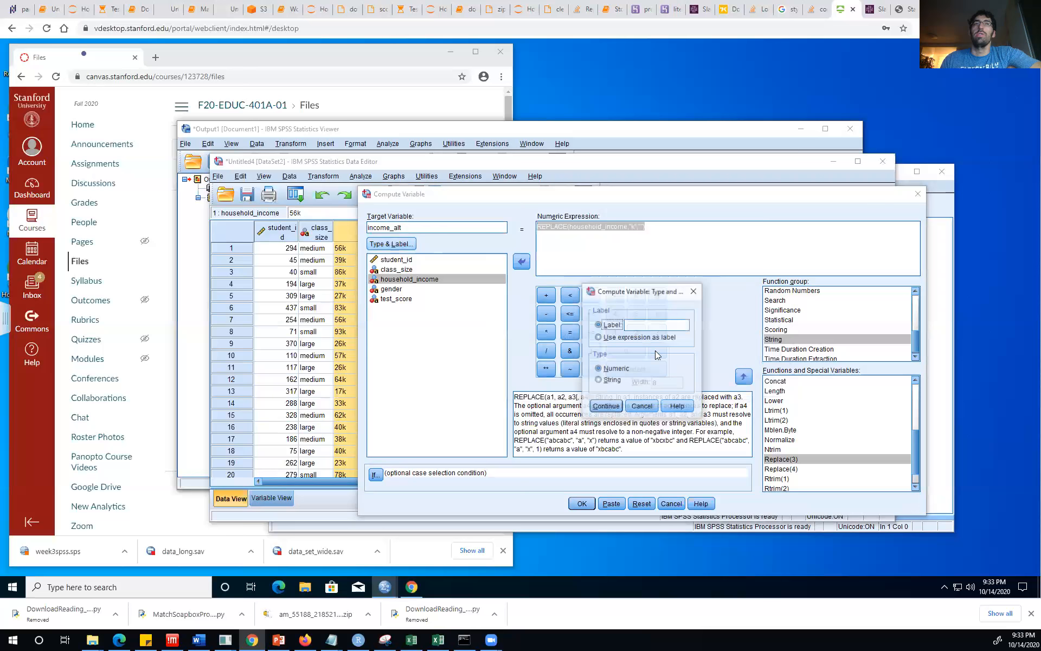
pyautogui.click(611, 380)
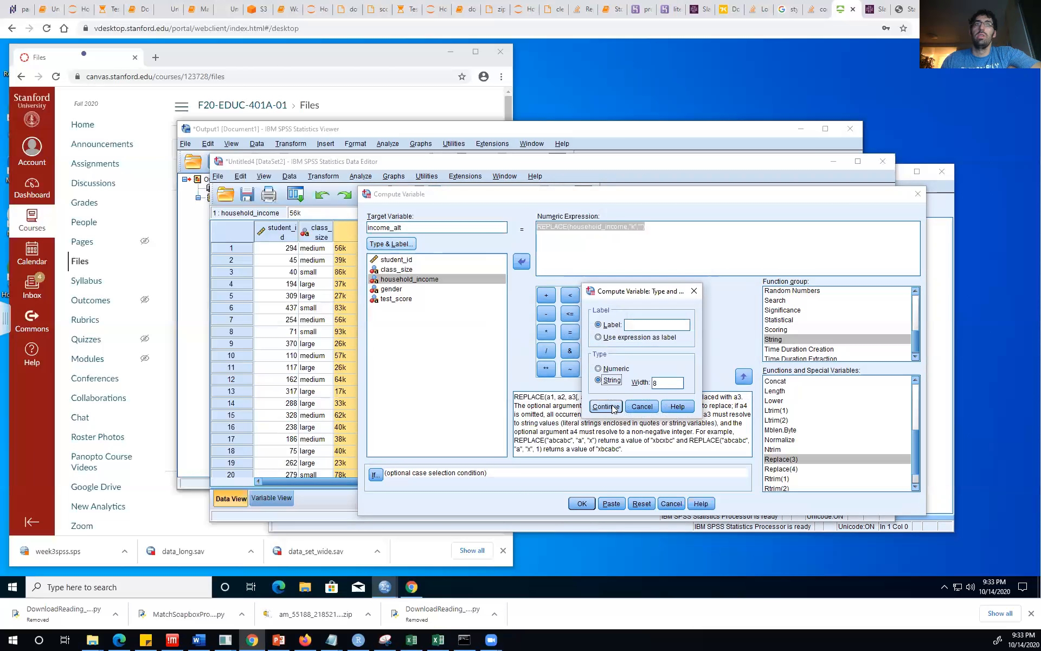
pyautogui.click(607, 406)
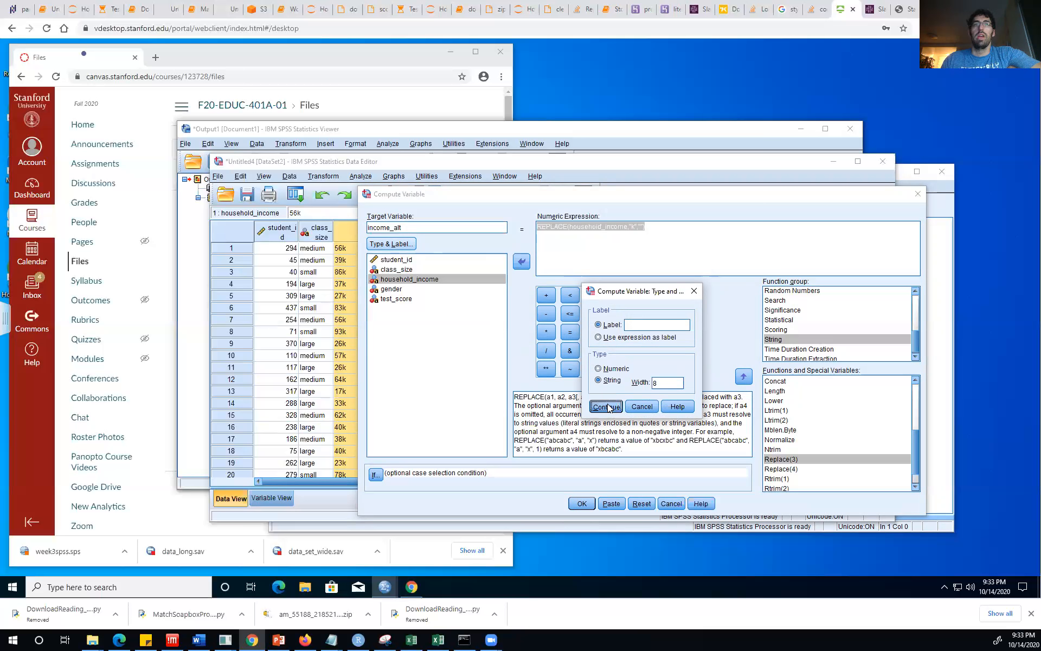
# Step: Move the data editor clear of the Compute Variable dialog, run the income_alt computation and view the data
pyautogui.click(314, 355)
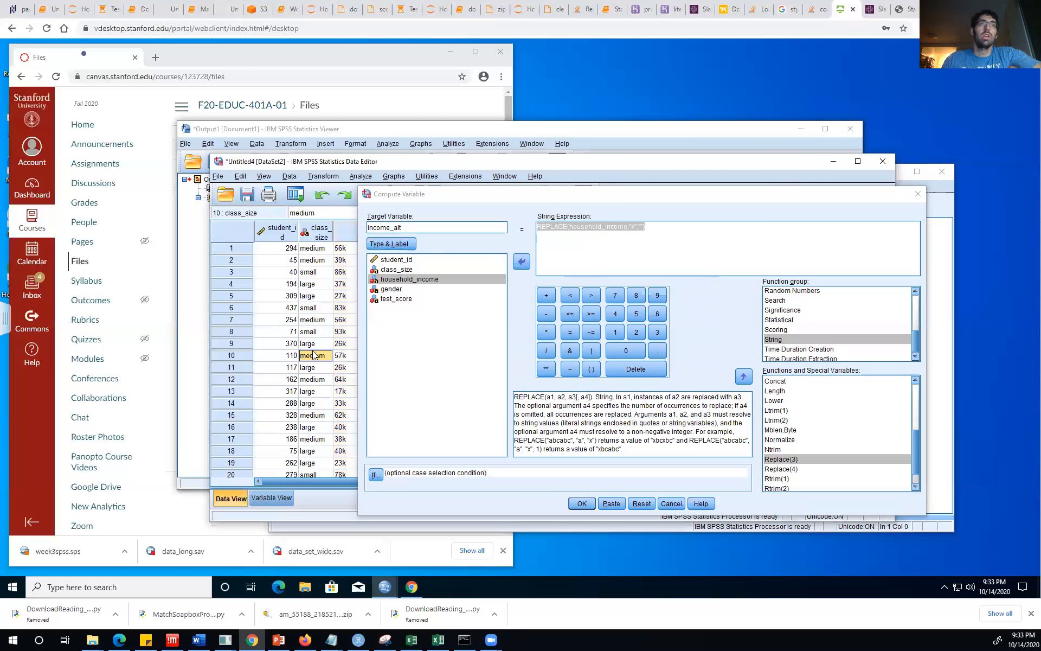
pyautogui.click(636, 127)
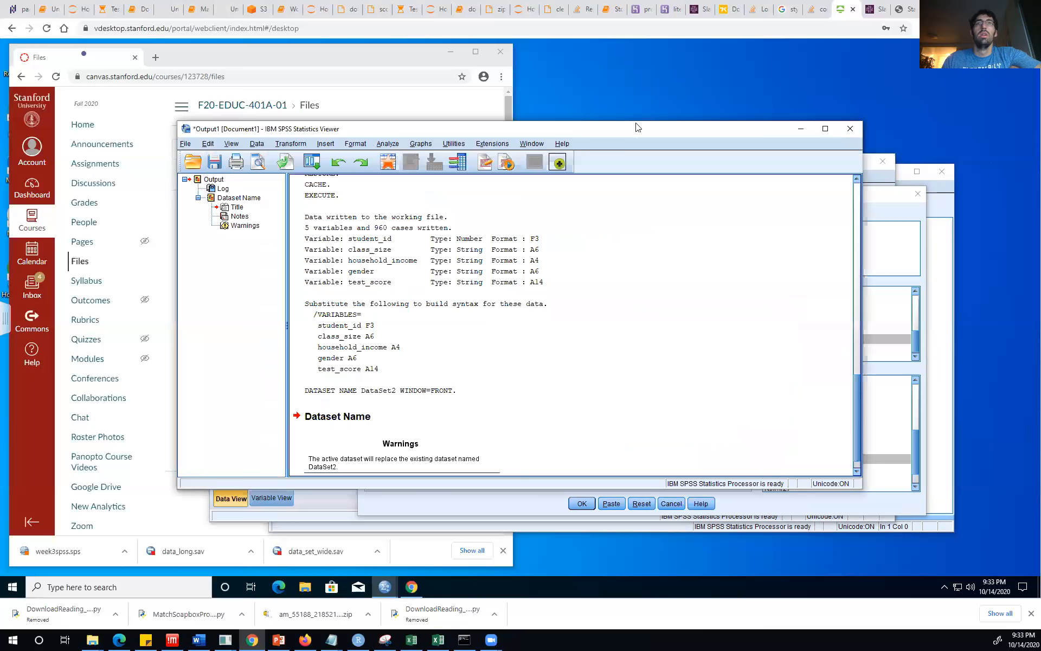
pyautogui.click(871, 179)
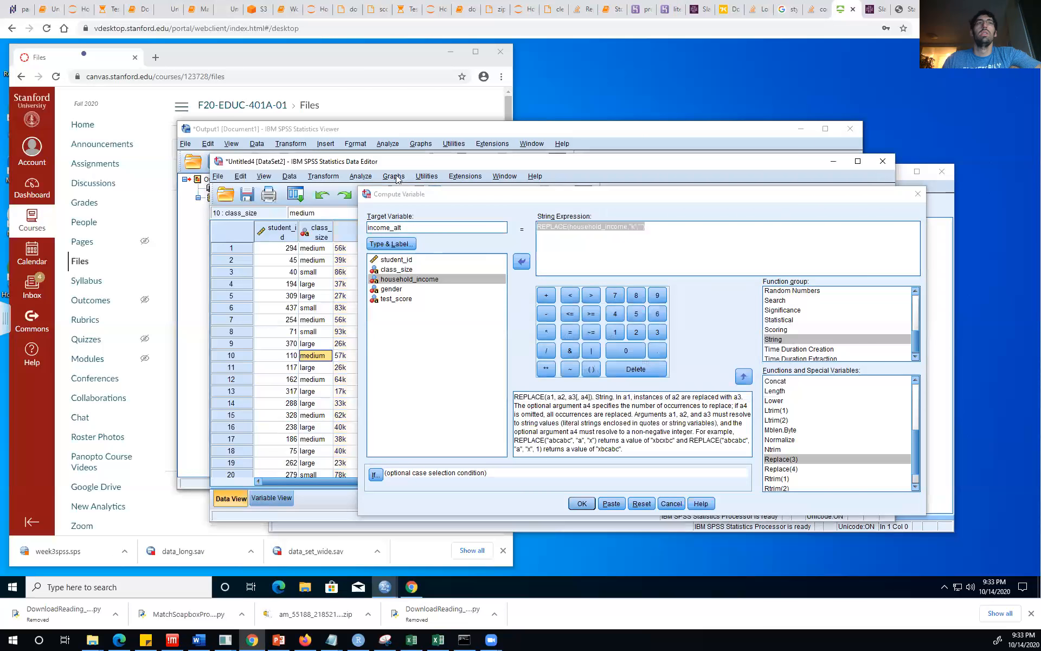
pyautogui.moveTo(348, 162); pyautogui.dragTo(263, 70)
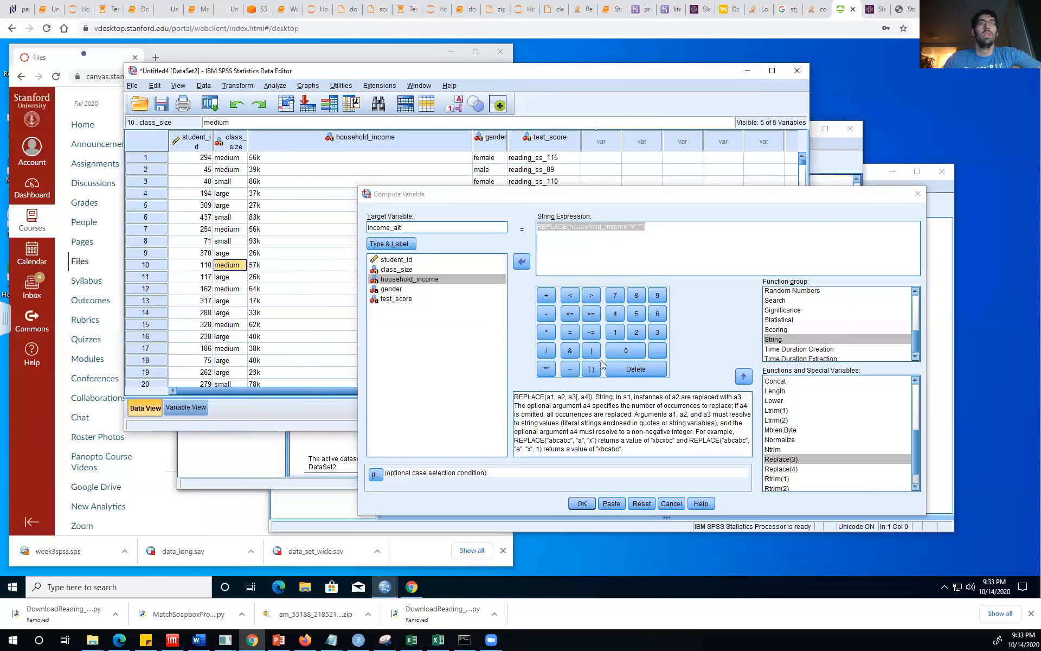
pyautogui.click(582, 504)
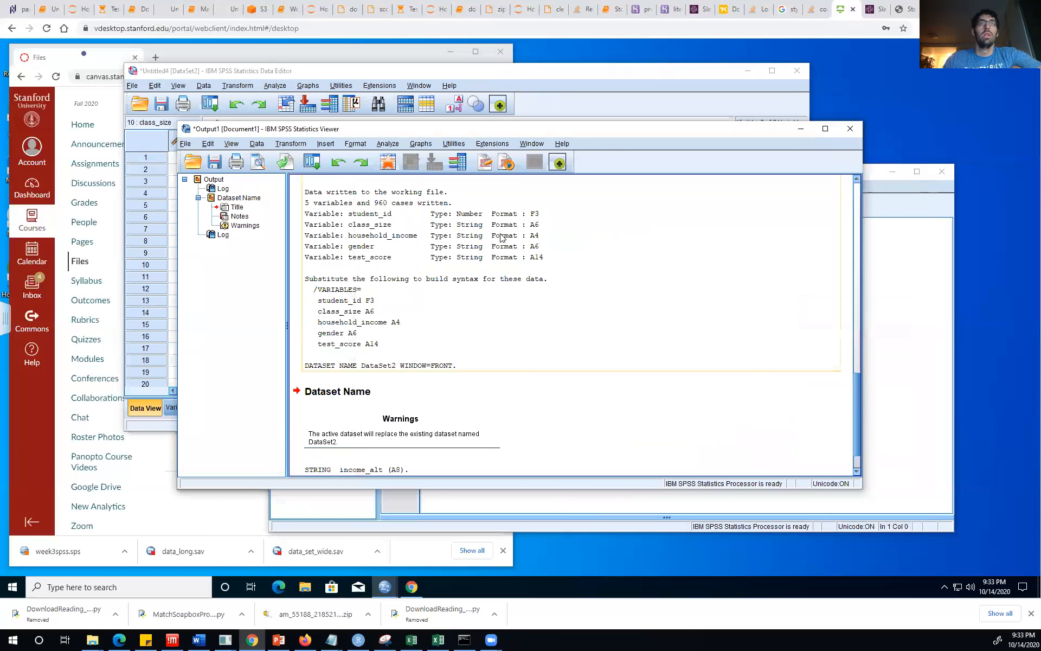
pyautogui.click(592, 107)
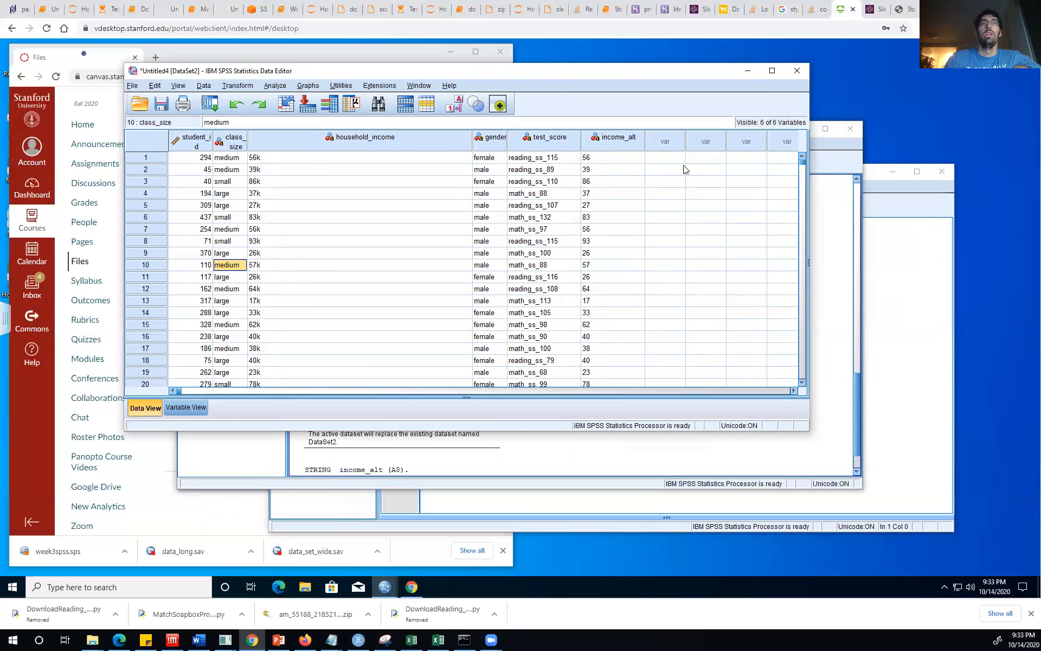
# Step: Start another variable computation with income_numeric as the target variable
pyautogui.click(237, 86)
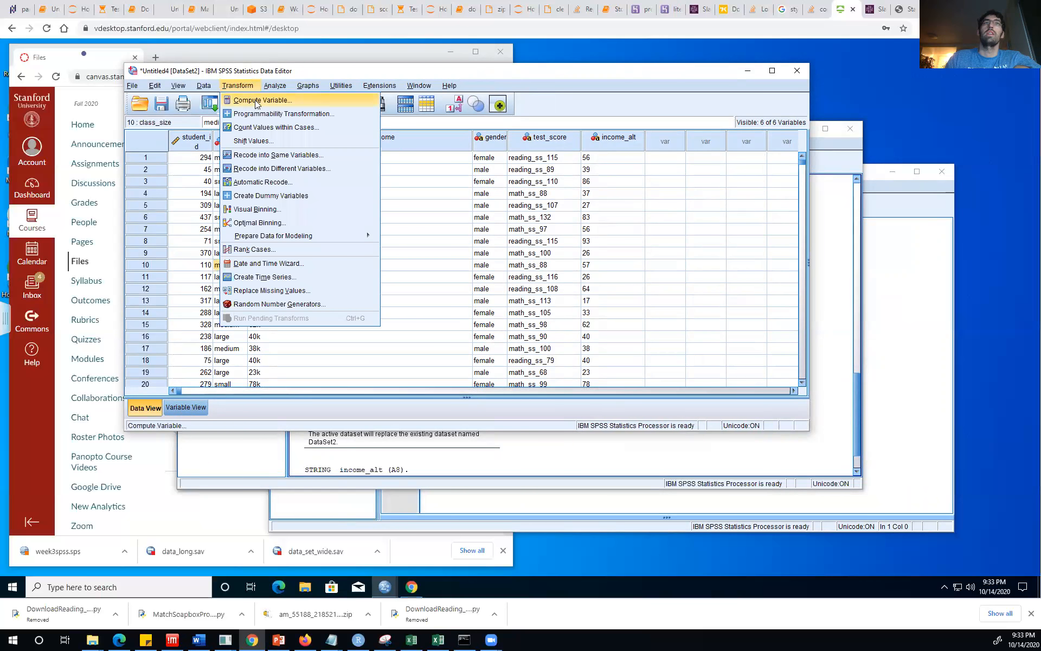
pyautogui.click(255, 101)
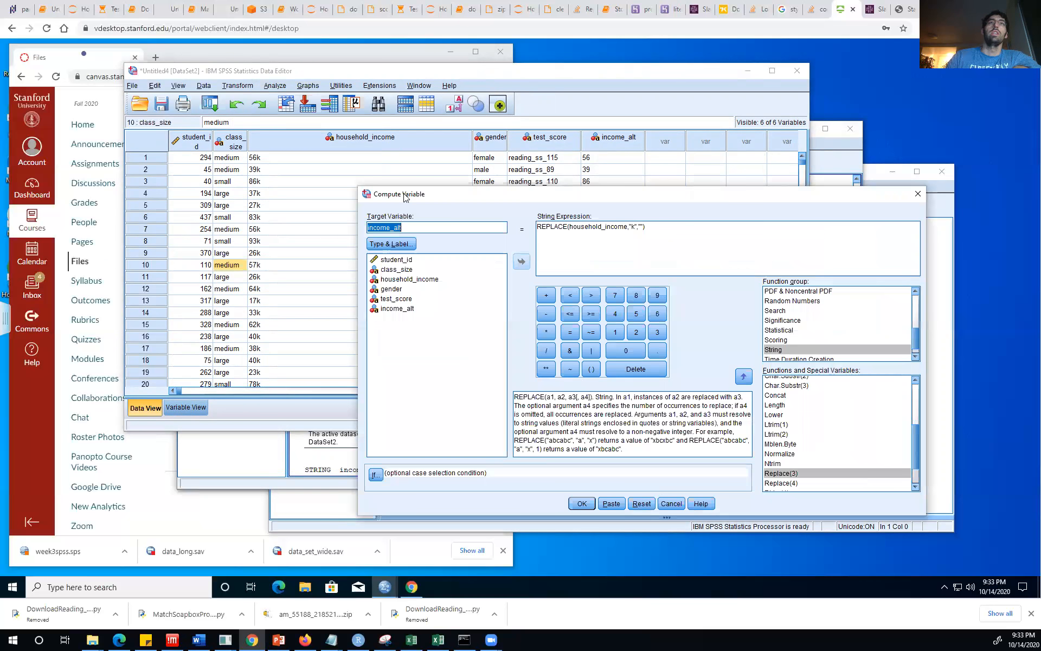
pyautogui.write('inco')
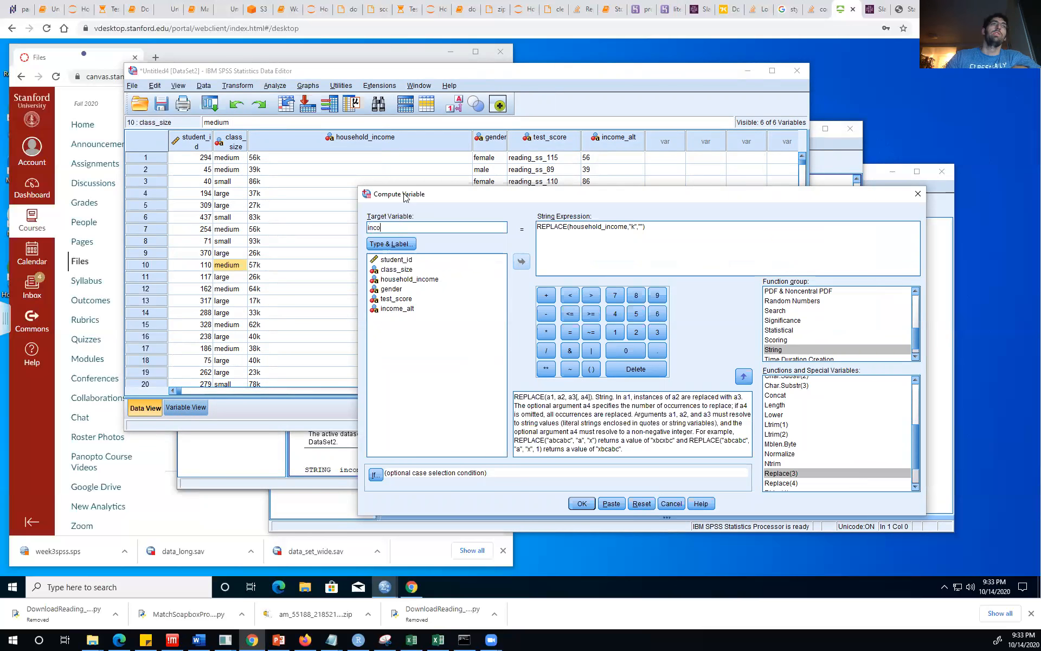
pyautogui.write('me_numeric')
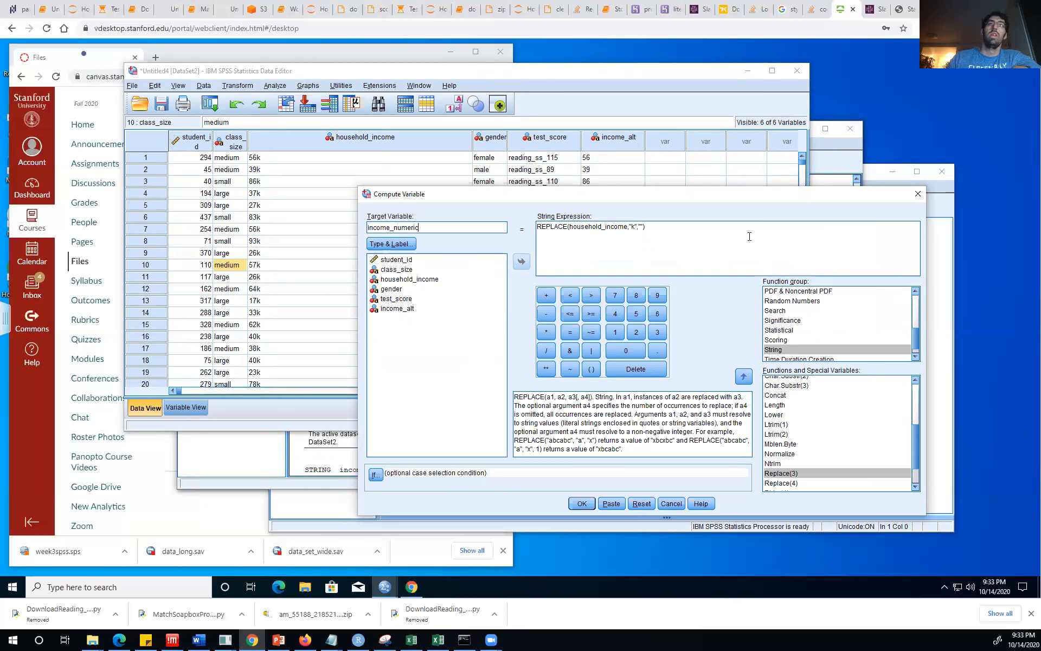
# Step: Replace the old REPLACE expression with Number and look up the Number function's description among the Conversion functions
pyautogui.click(612, 228)
pyautogui.moveTo(612, 228); pyautogui.dragTo(528, 213)
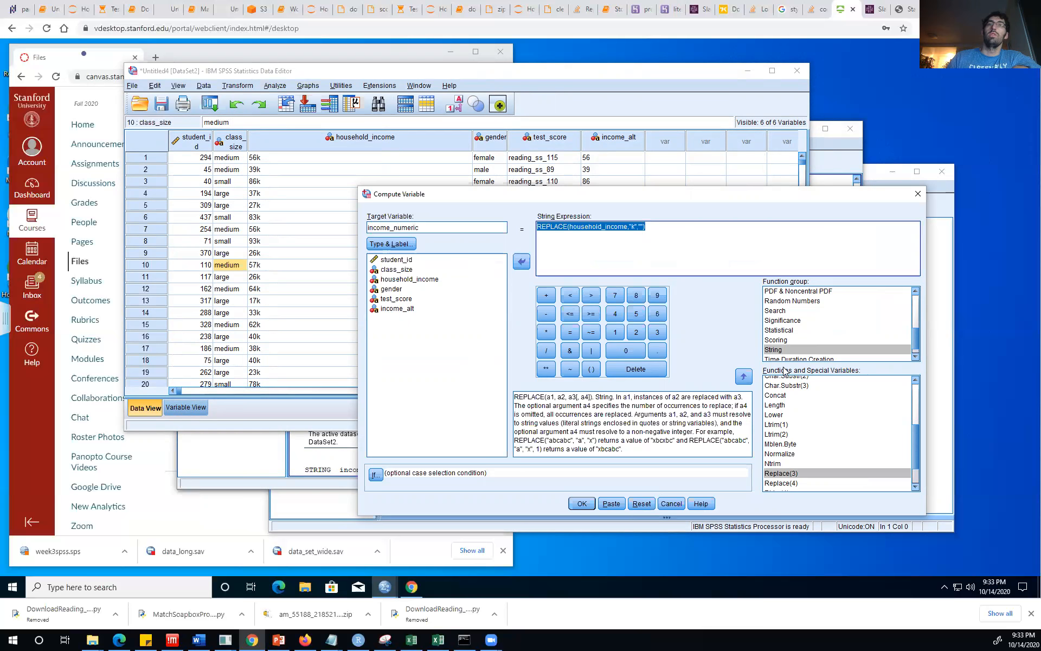
pyautogui.write('Number')
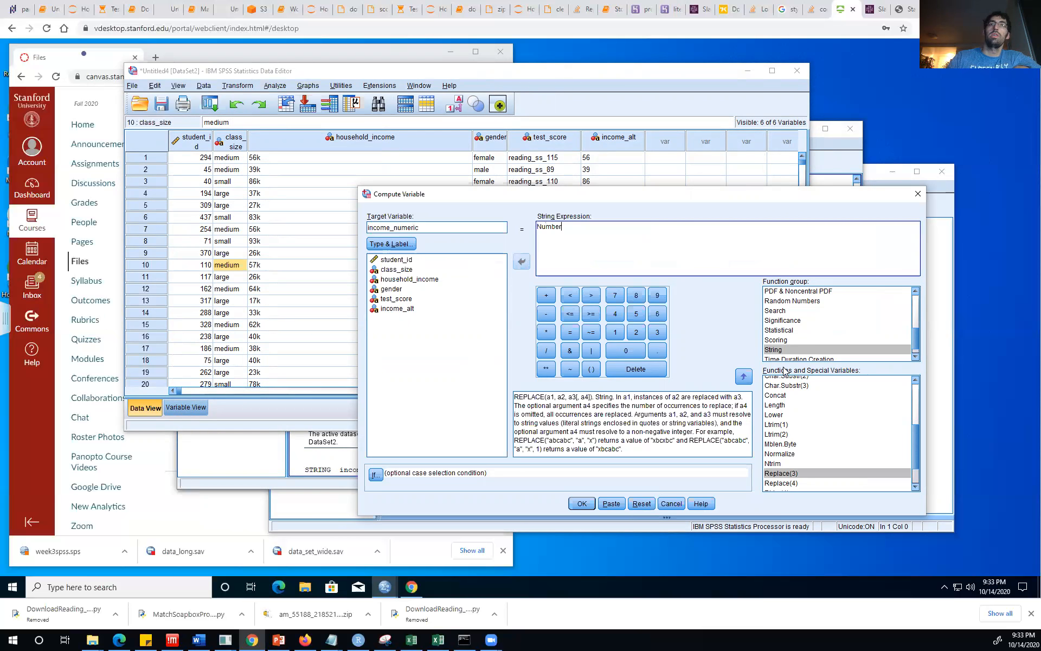
pyautogui.scroll(4, 792, 342)
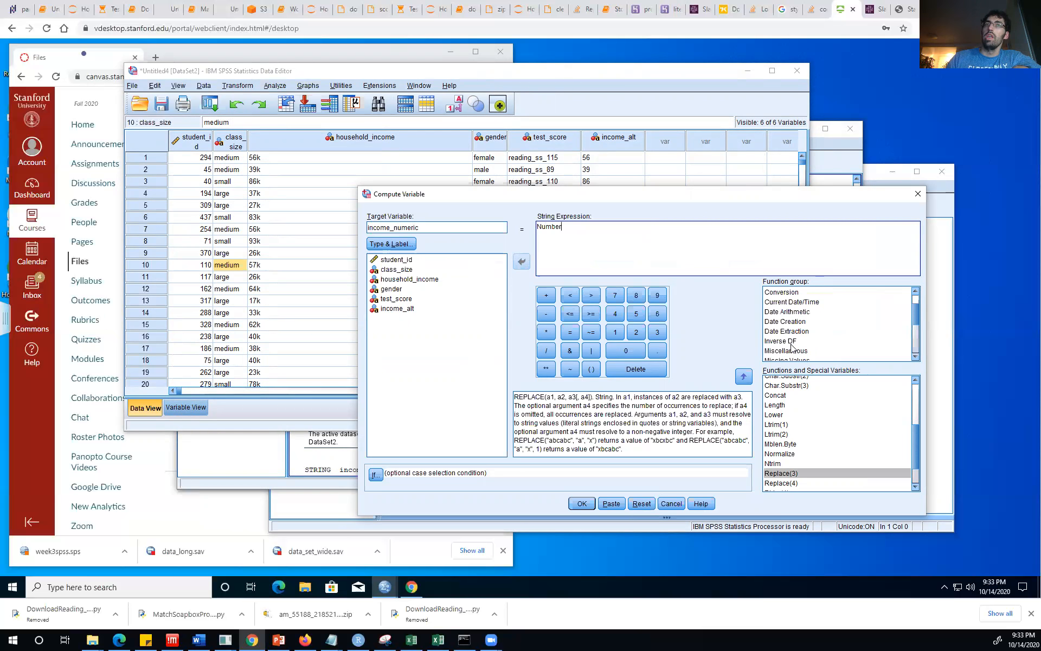
pyautogui.click(792, 322)
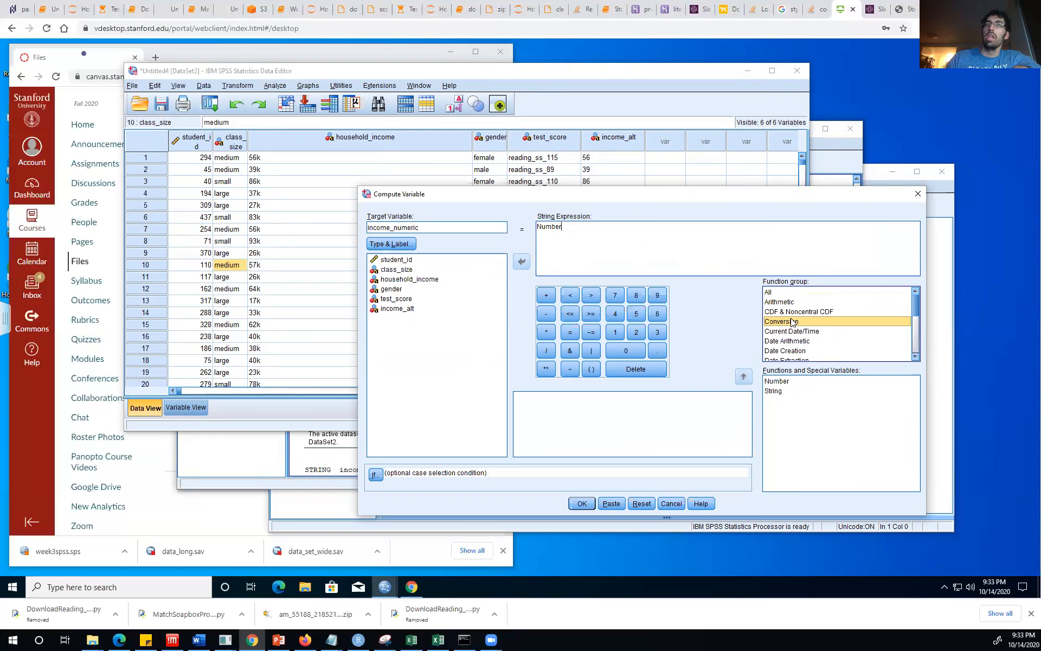
pyautogui.click(789, 382)
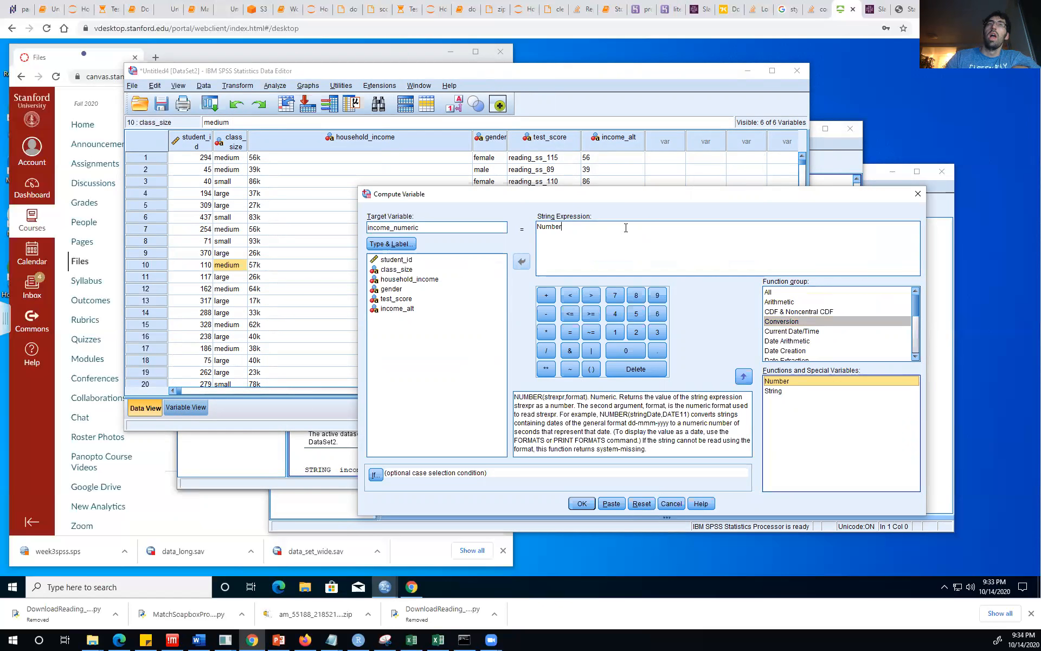
# Step: Complete the expression as Number(income_alt,F5) to convert the cleaned income strings
pyautogui.click(614, 239)
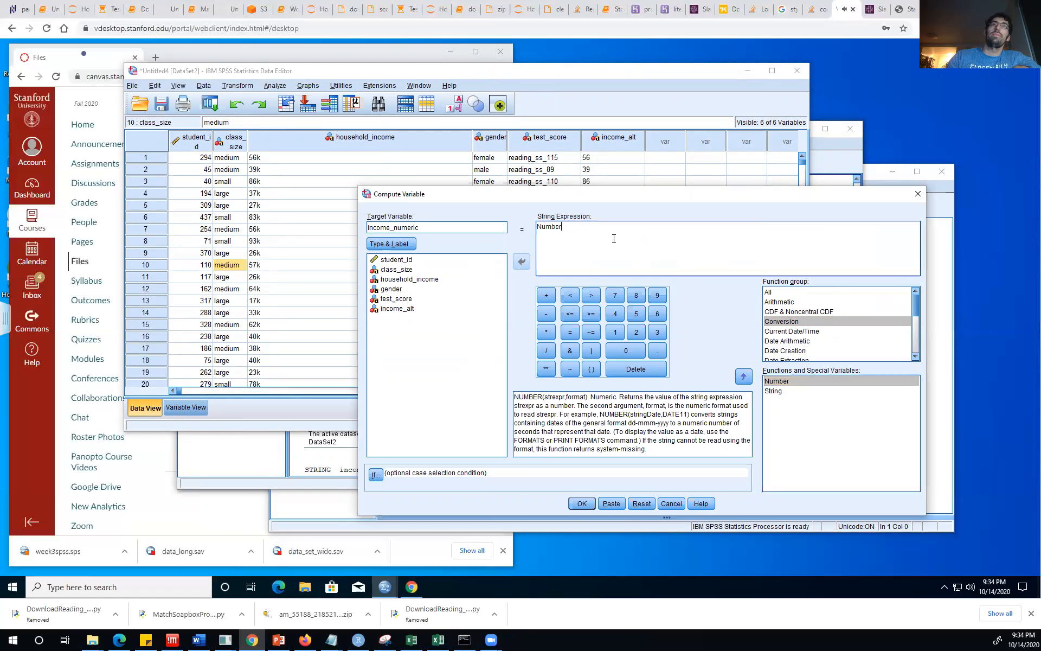
pyautogui.write('Number(')
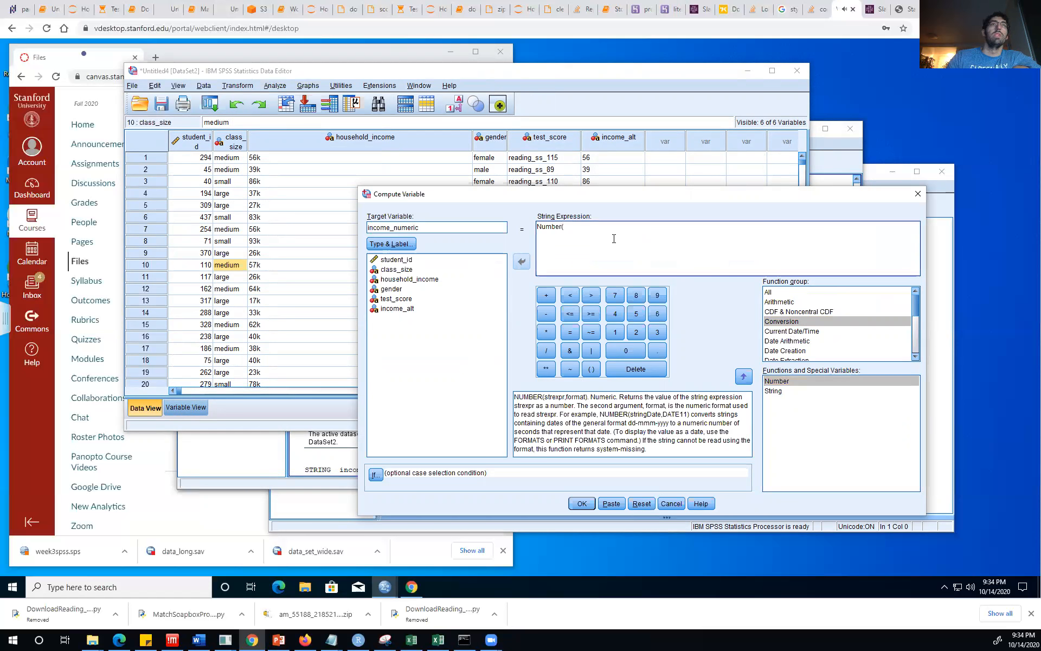
pyautogui.write('income_alt,')
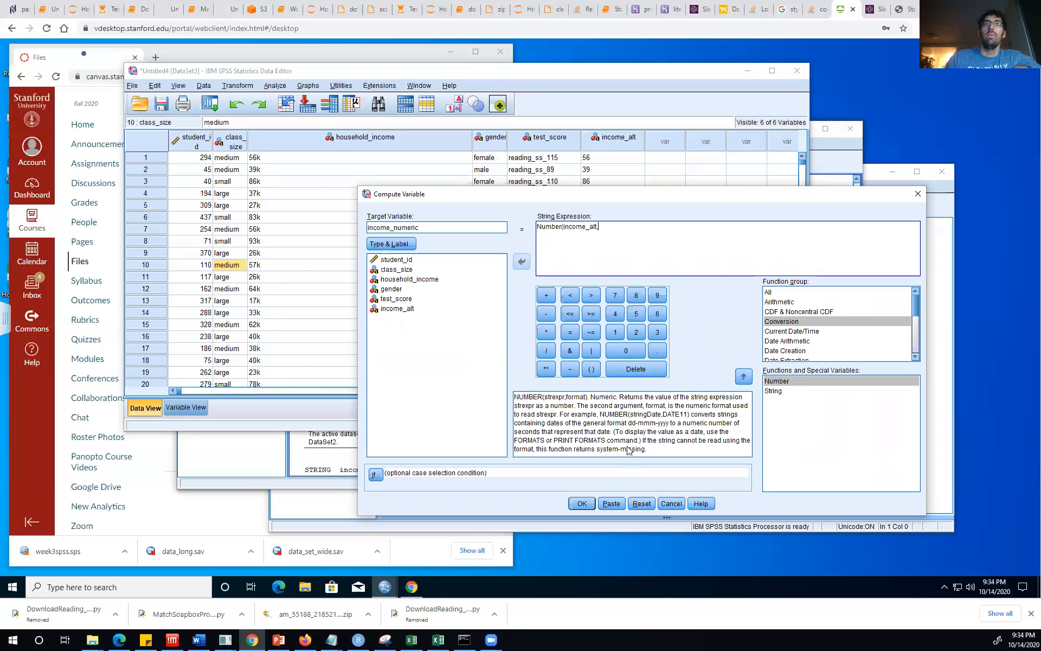
pyautogui.write('F5')
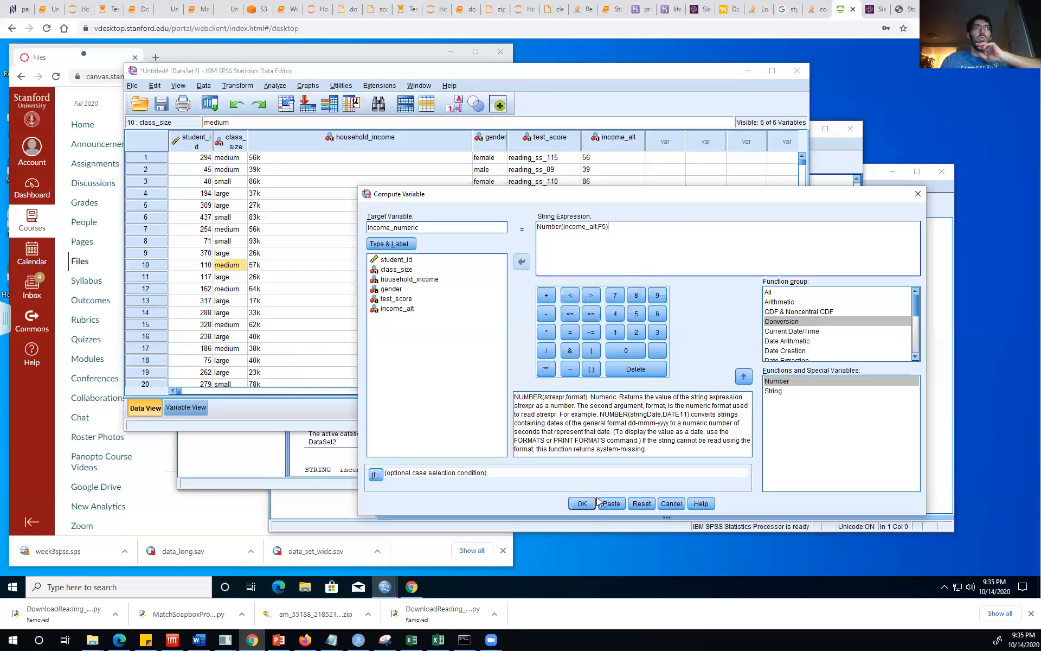
# Step: Try to compute income_numeric, and check the new column in the data editor and the log in the output viewer
pyautogui.click(579, 505)
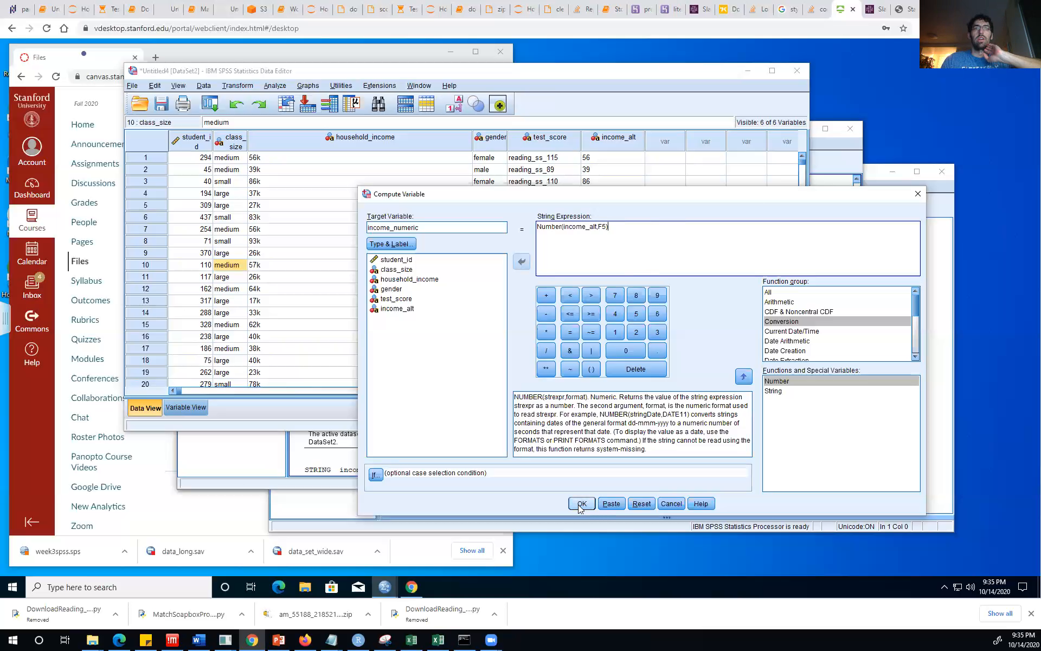
pyautogui.click(580, 505)
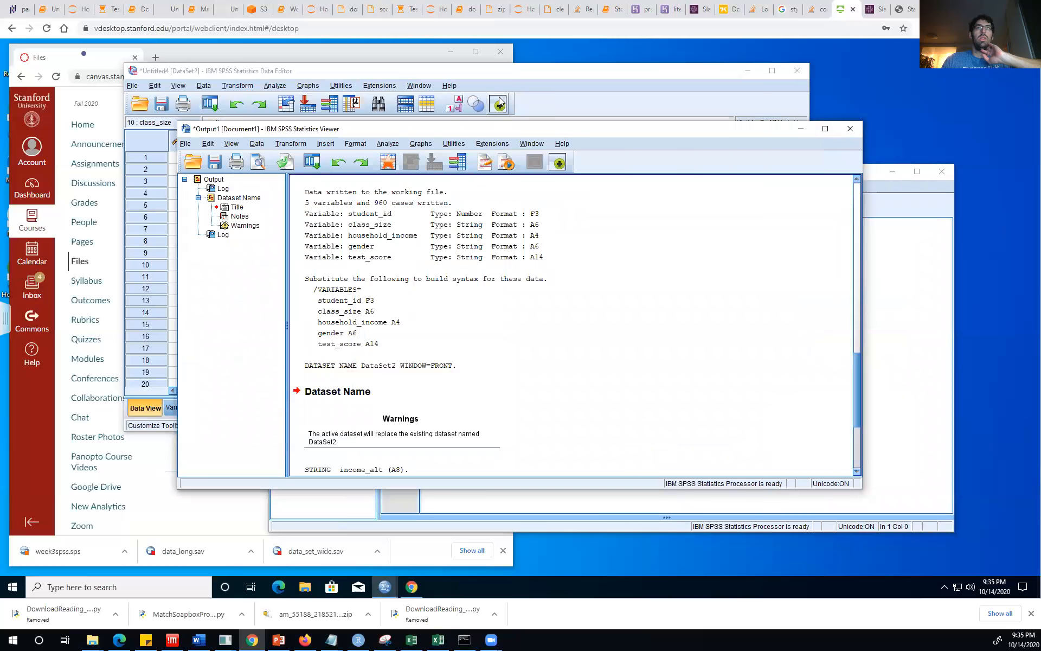
pyautogui.click(588, 104)
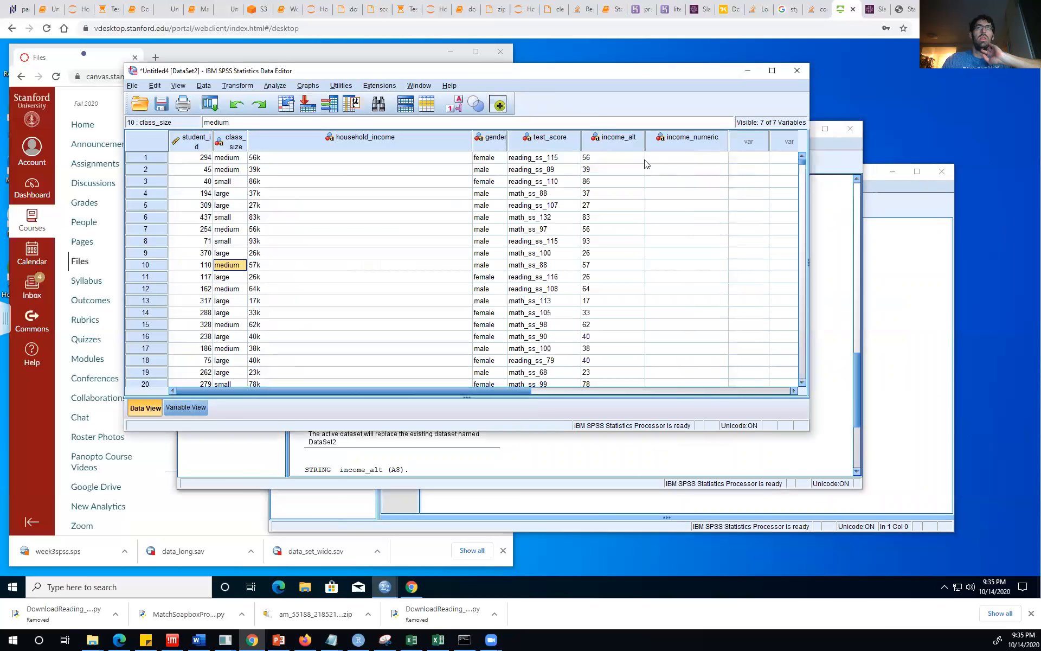
pyautogui.click(612, 467)
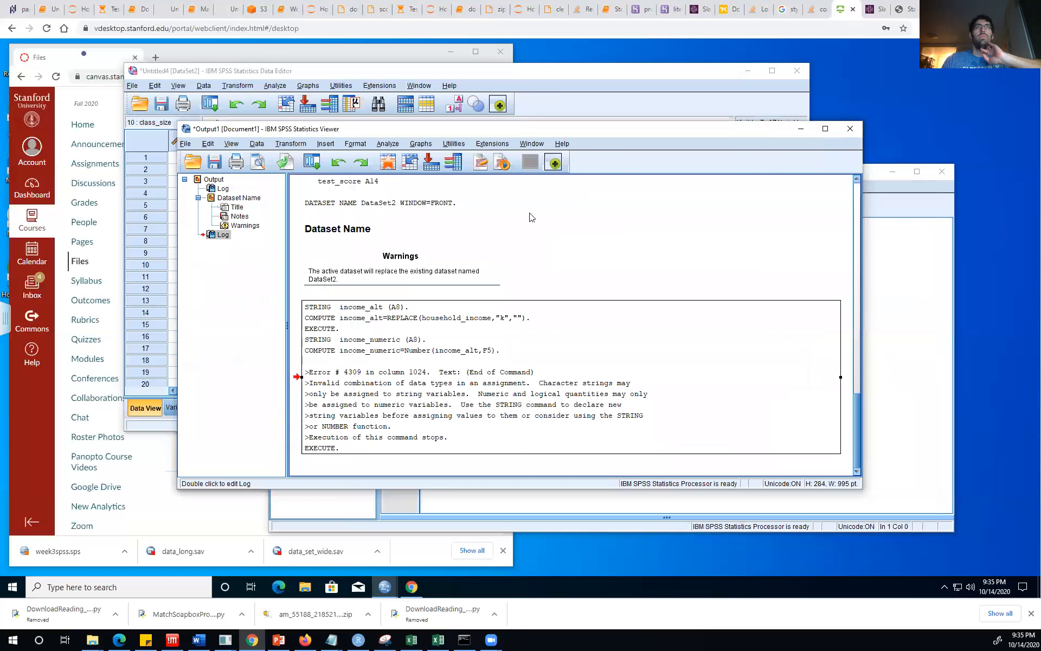
# Step: Reopen the variable computation and check the type and label settings of income_numeric
pyautogui.click(388, 143)
pyautogui.moveTo(346, 145)
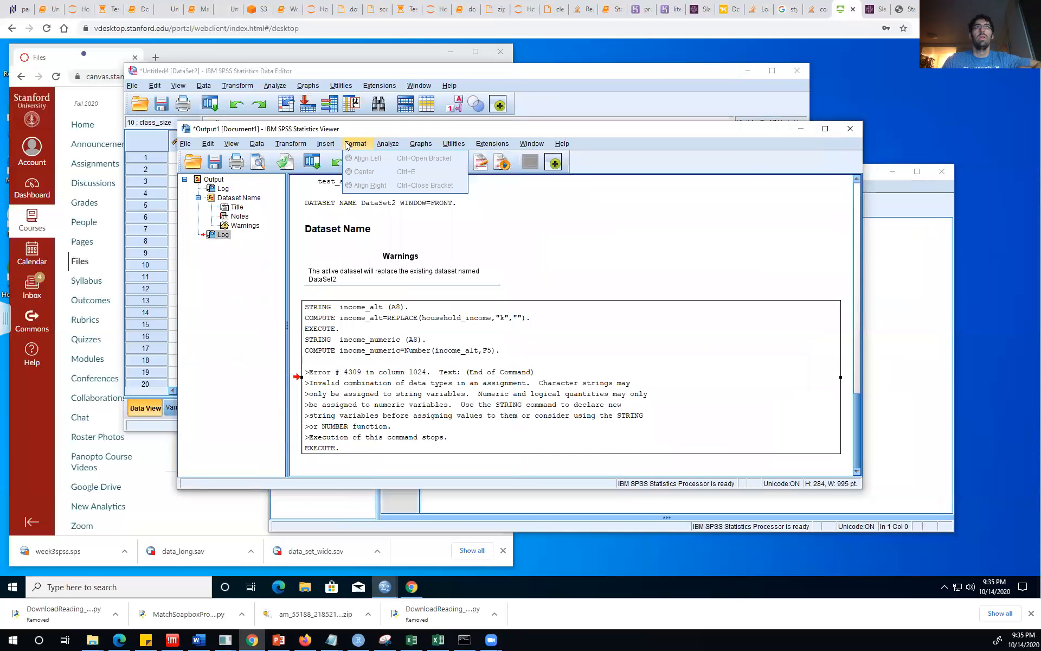
pyautogui.moveTo(384, 147)
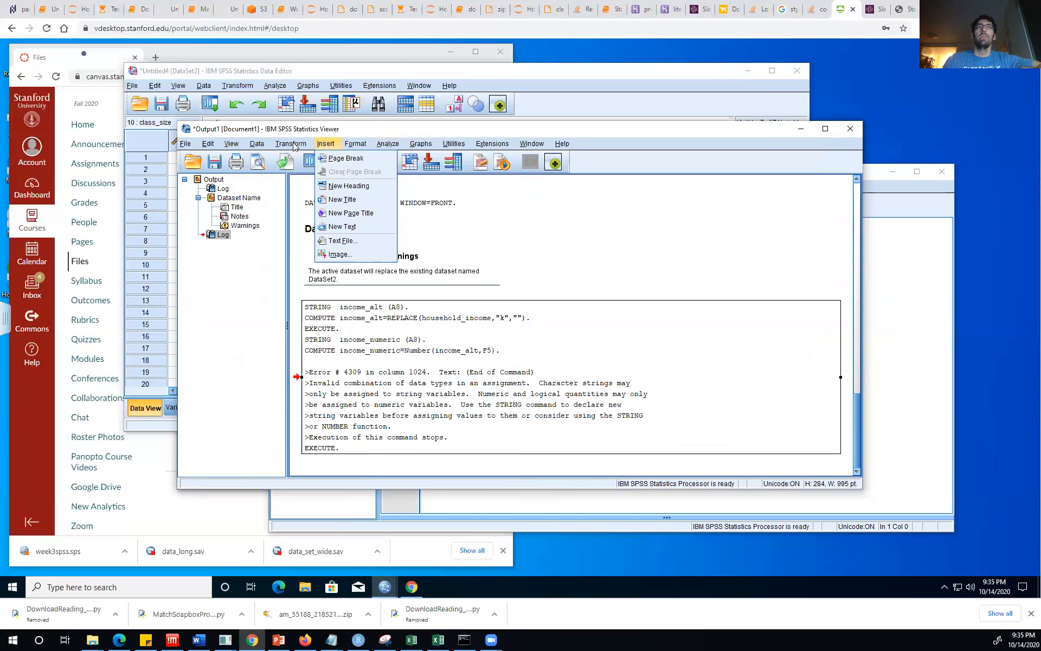
pyautogui.click(308, 158)
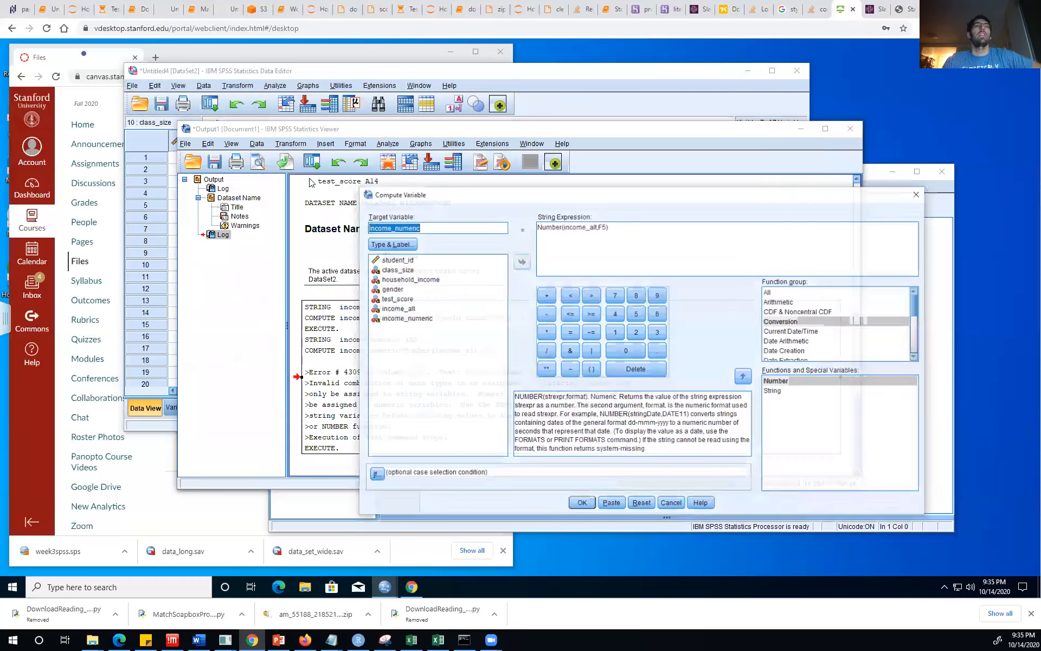
pyautogui.click(392, 244)
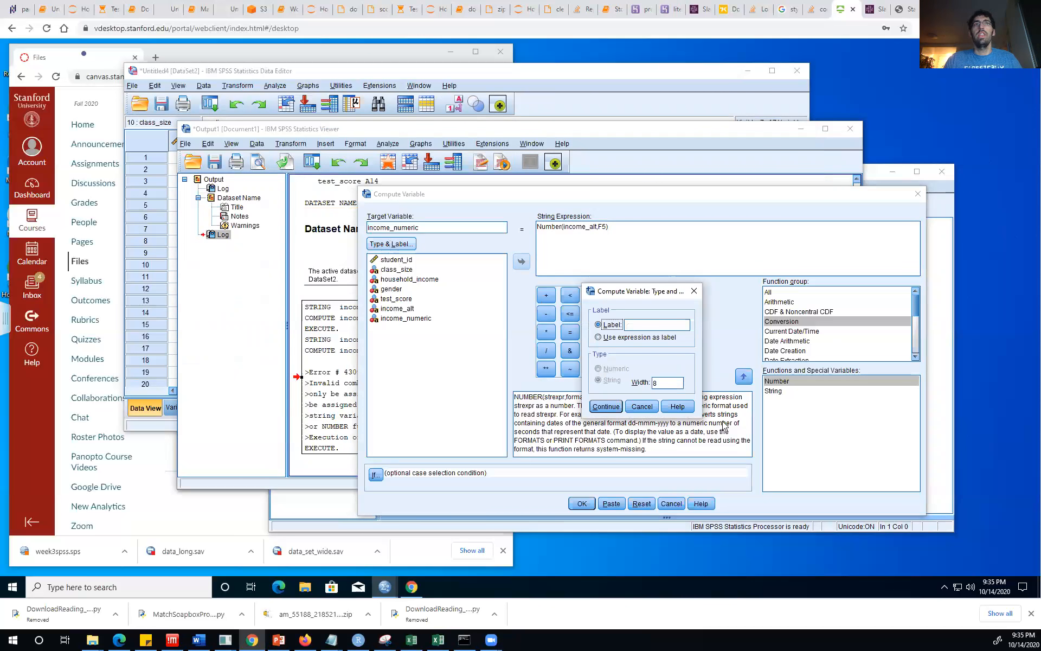
pyautogui.click(642, 407)
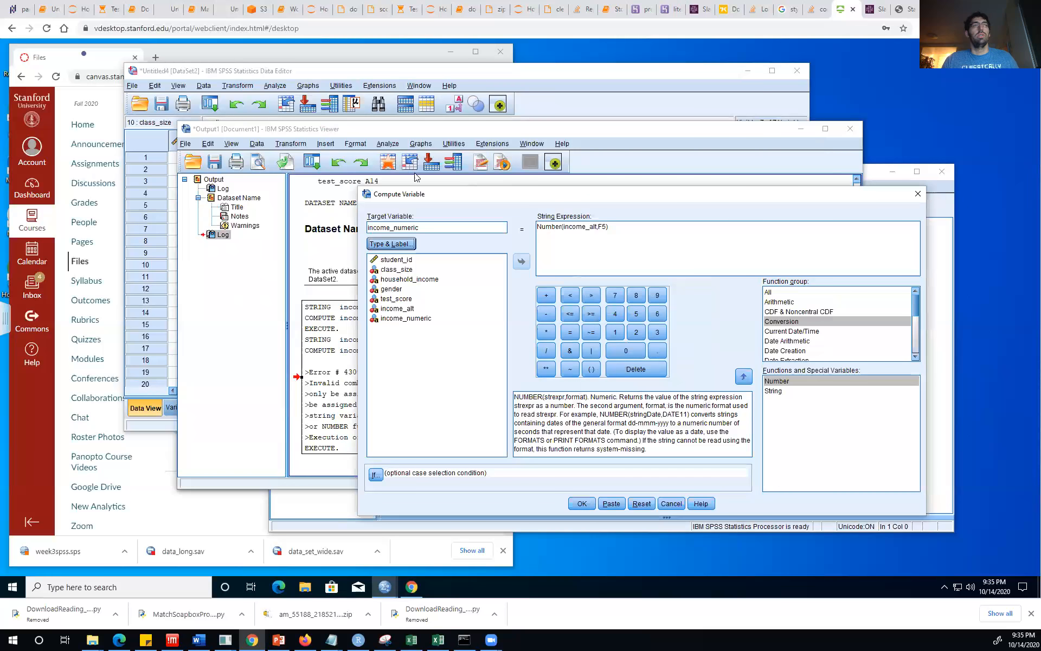
# Step: Change the variable type of income_numeric to Numeric in the data editor's variable definitions
pyautogui.click(142, 426)
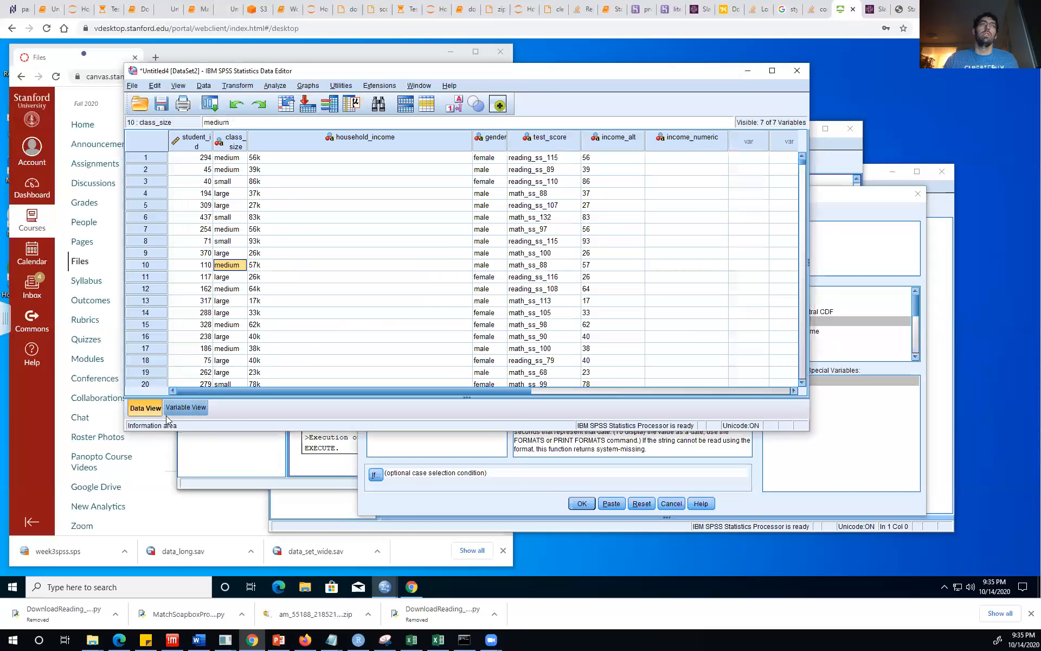
pyautogui.click(184, 408)
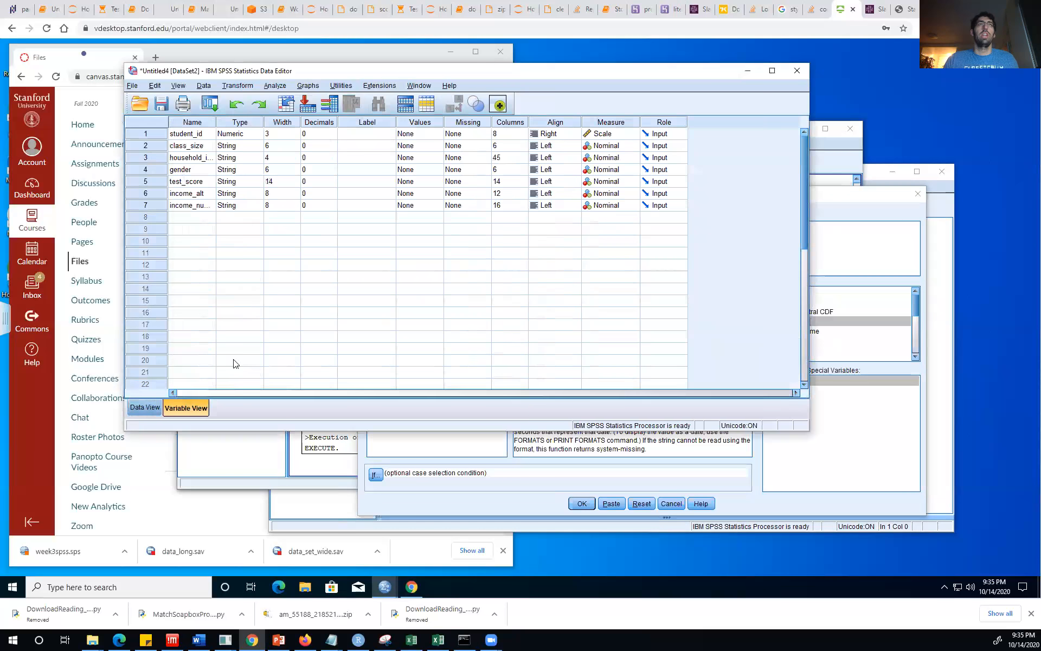
pyautogui.click(220, 208)
pyautogui.rightClick(251, 209)
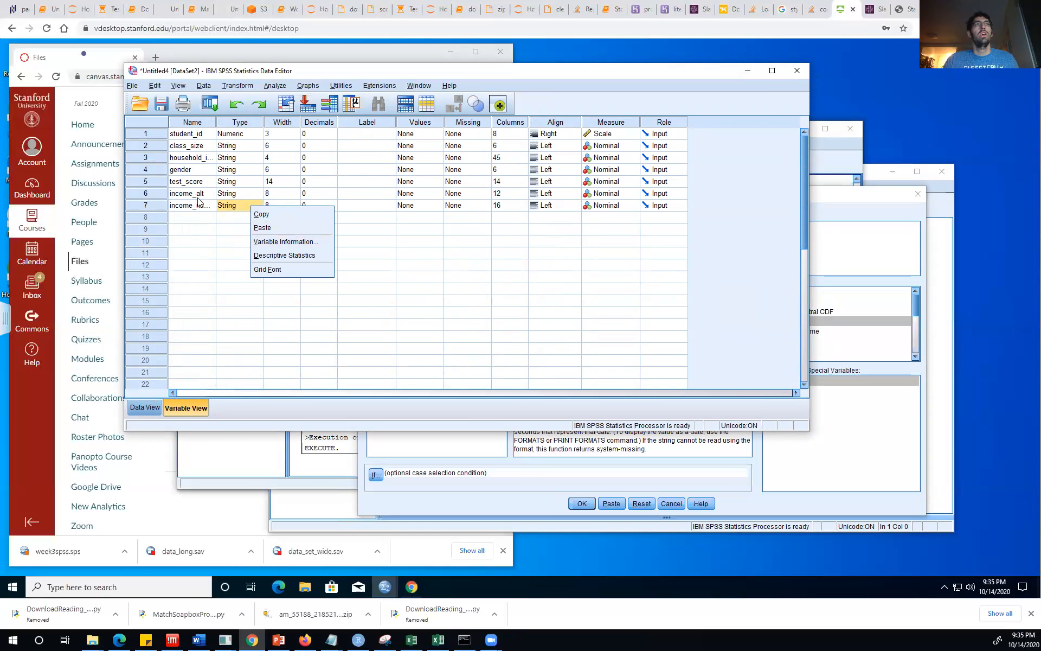
pyautogui.click(239, 207)
pyautogui.click(256, 206)
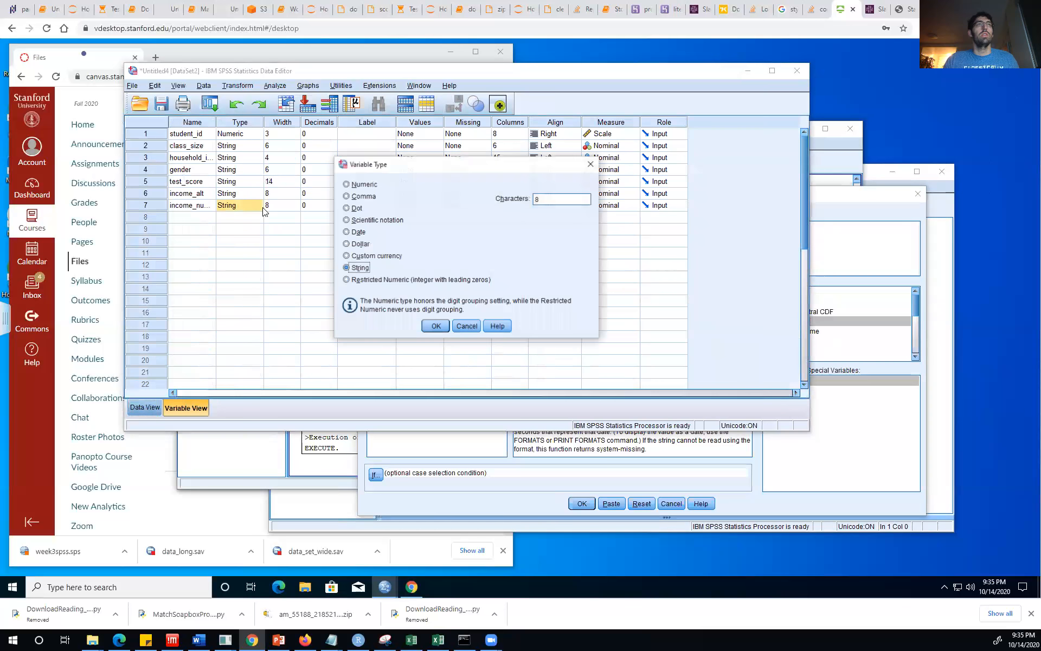
pyautogui.click(346, 184)
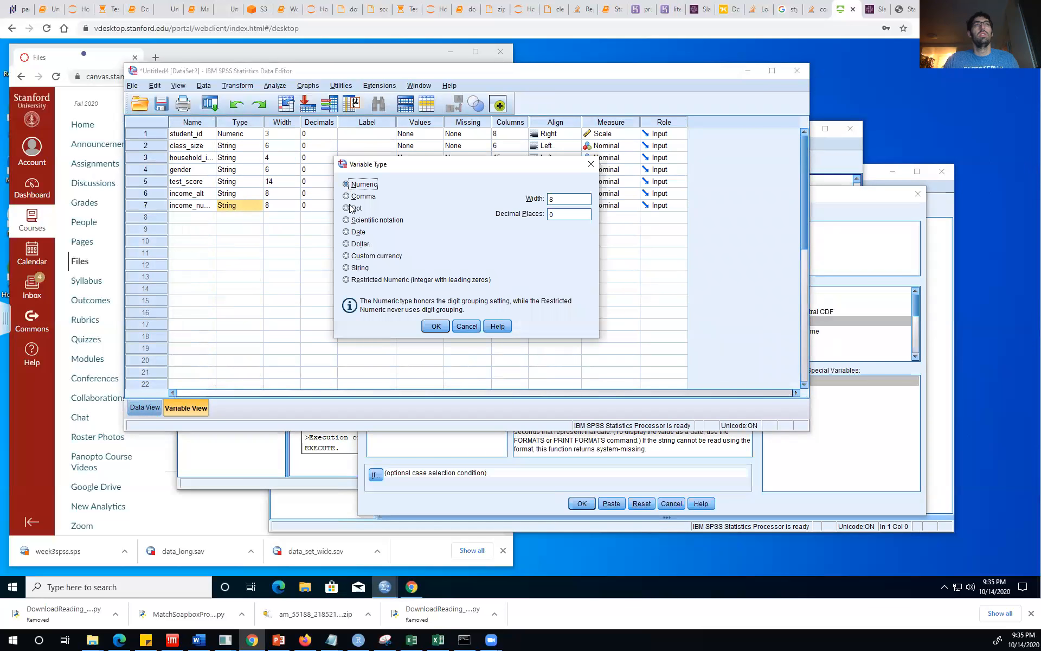
pyautogui.click(437, 326)
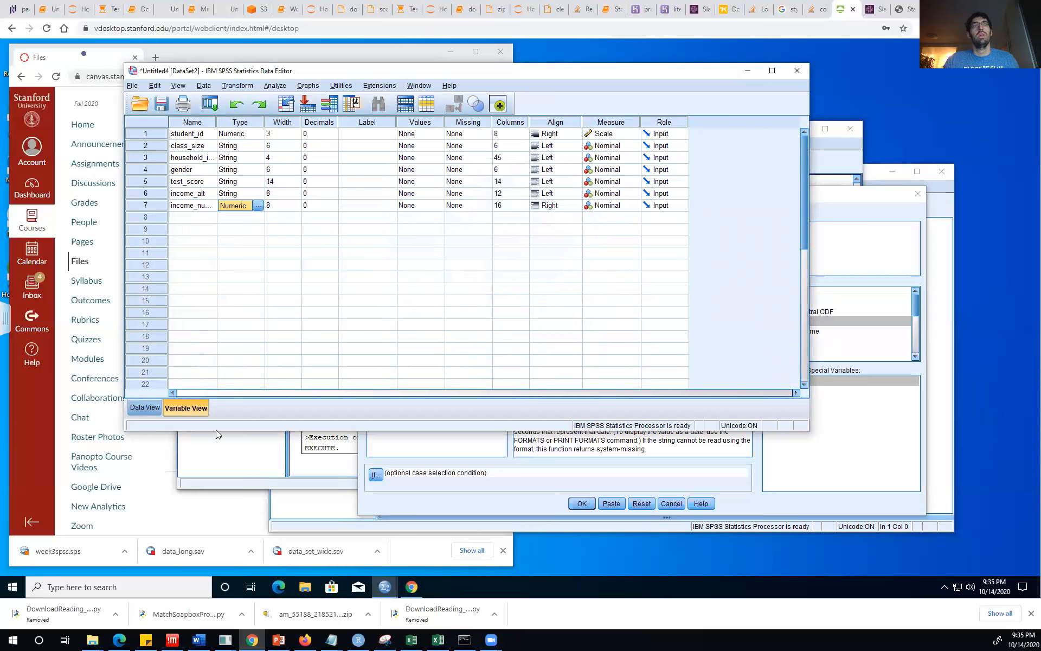
# Step: Run the Number(income_alt,F5) computation again, overwriting the existing income_numeric variable, and check its column in the data
pyautogui.click(243, 85)
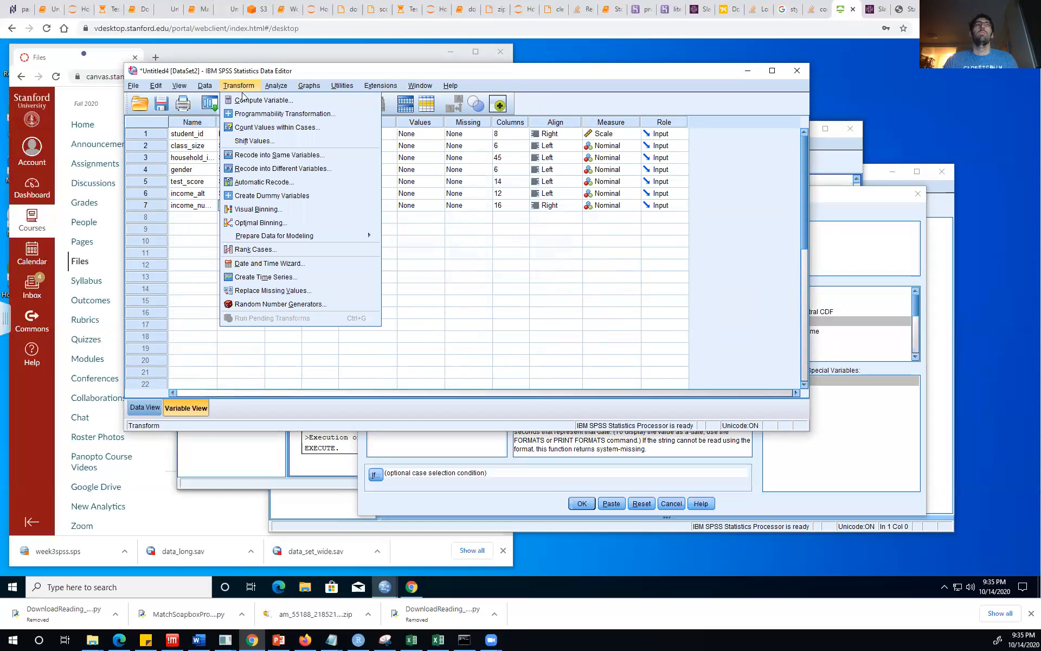
pyautogui.click(247, 97)
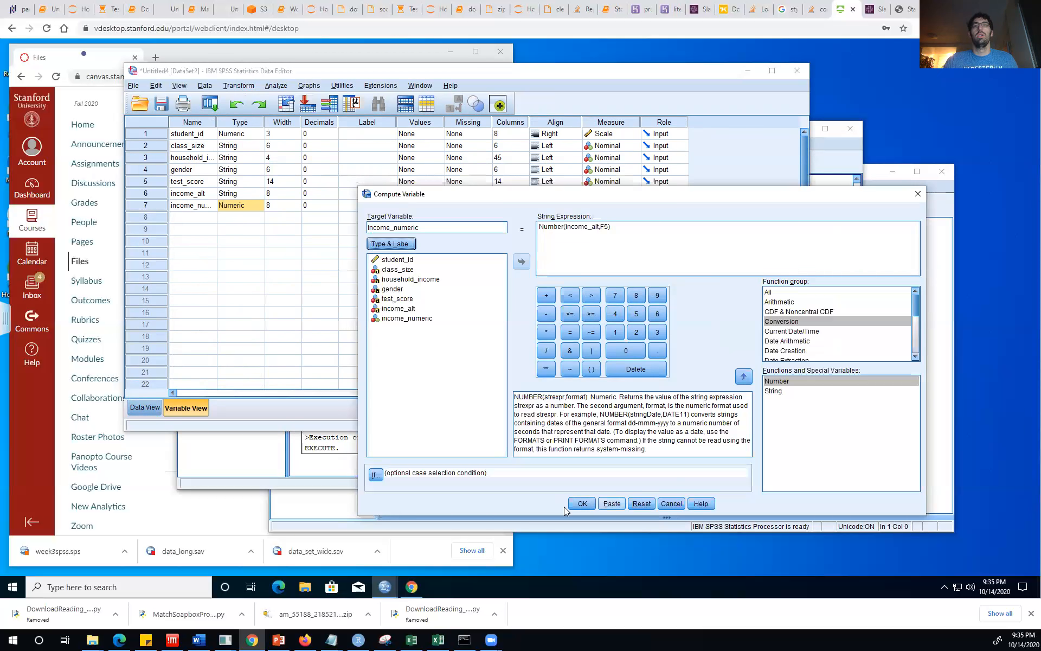
pyautogui.click(581, 503)
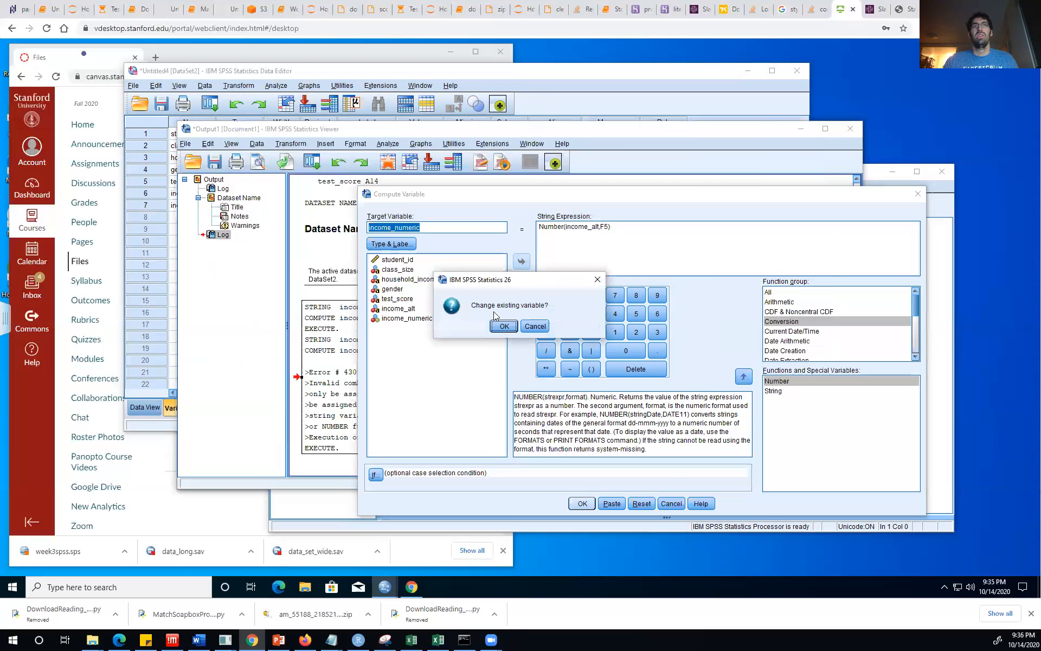
pyautogui.click(503, 326)
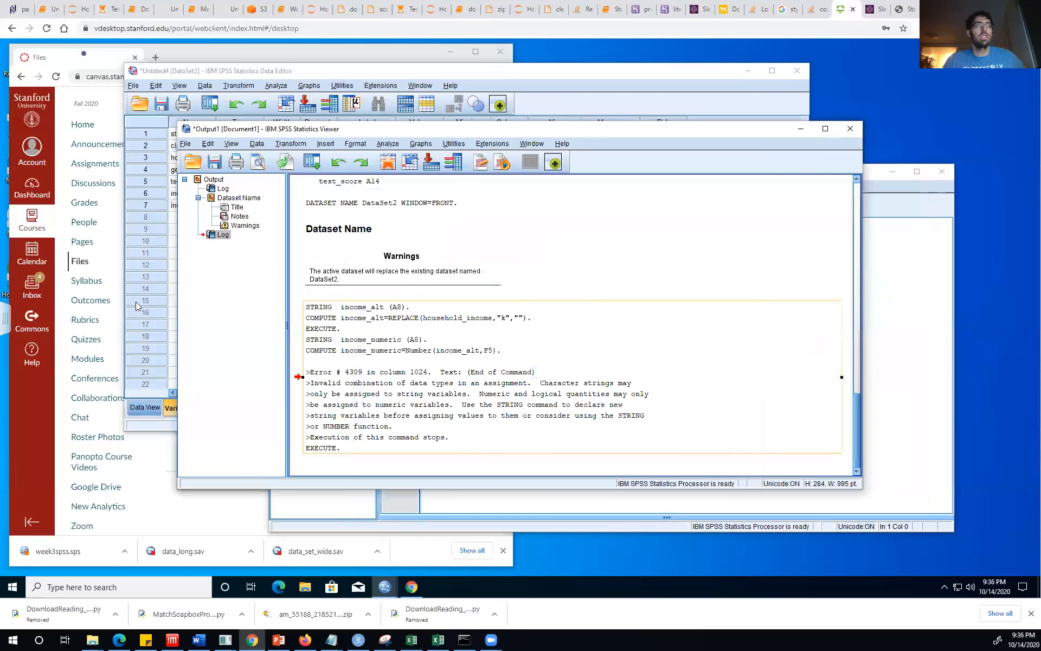
pyautogui.click(148, 429)
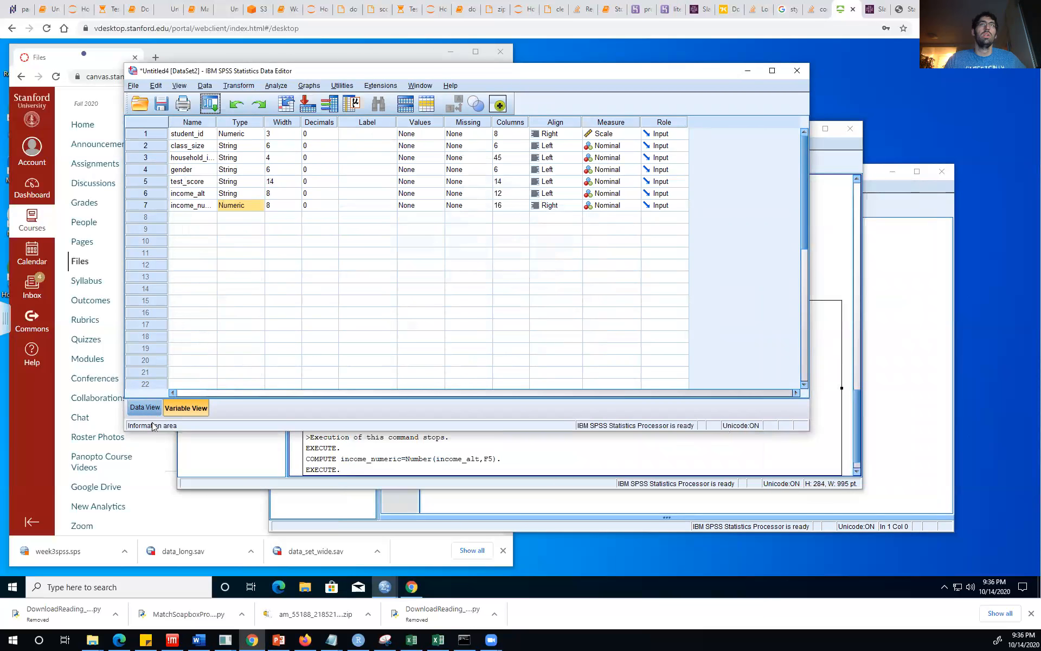
pyautogui.click(140, 409)
pyautogui.click(685, 157)
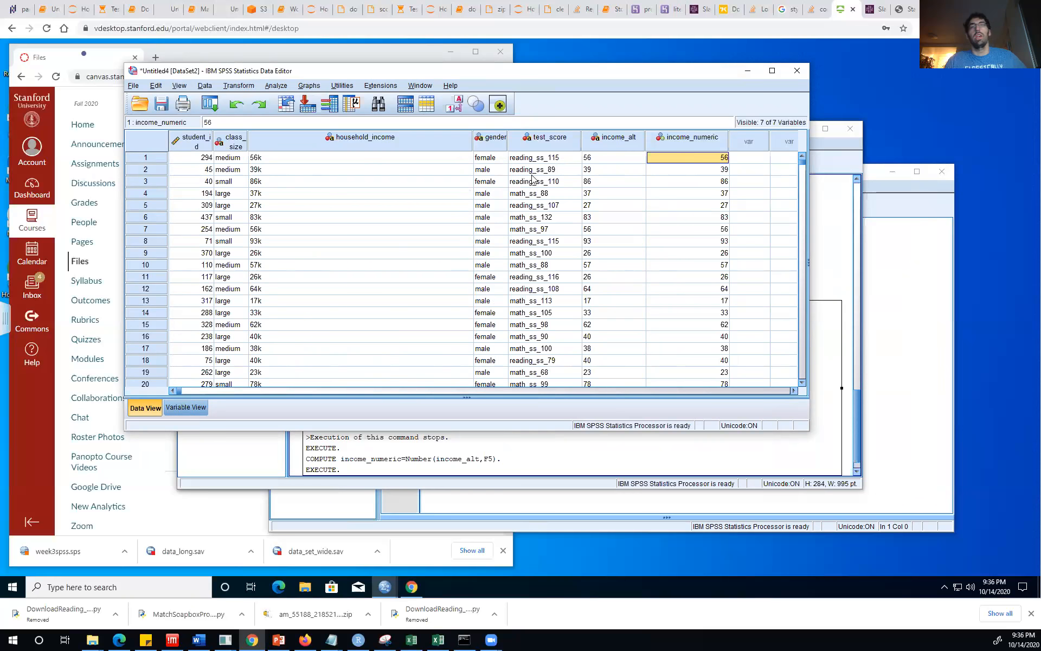
# Step: Delete the household_income and income_alt columns from the dataset
pyautogui.click(608, 137)
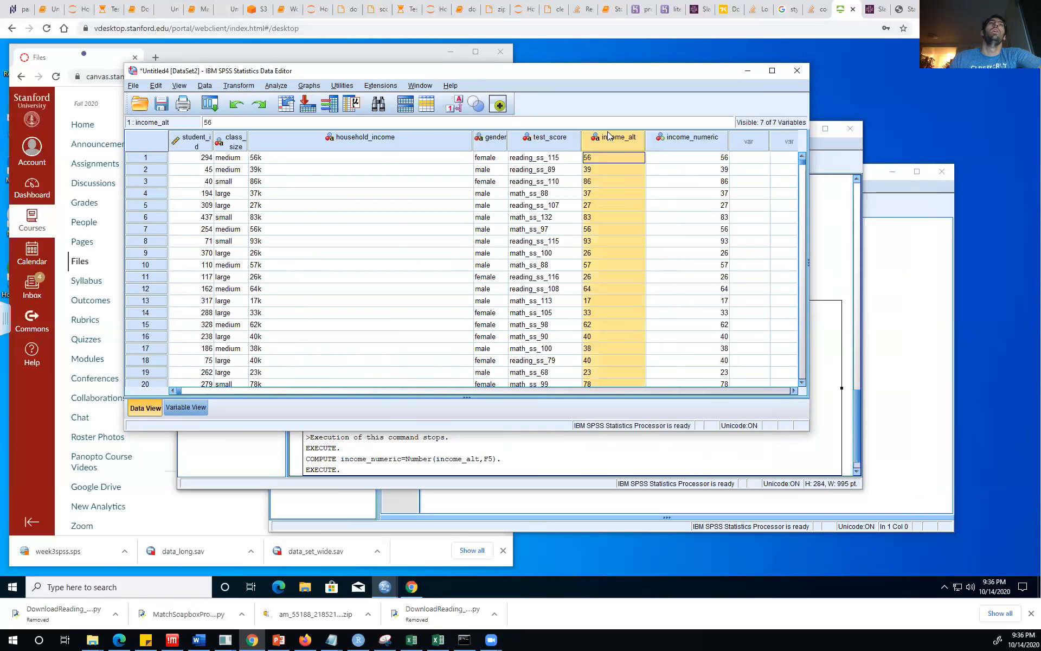
pyautogui.click(350, 147)
pyautogui.keyDown('ctrl'); pyautogui.click(622, 141); pyautogui.keyUp('ctrl')
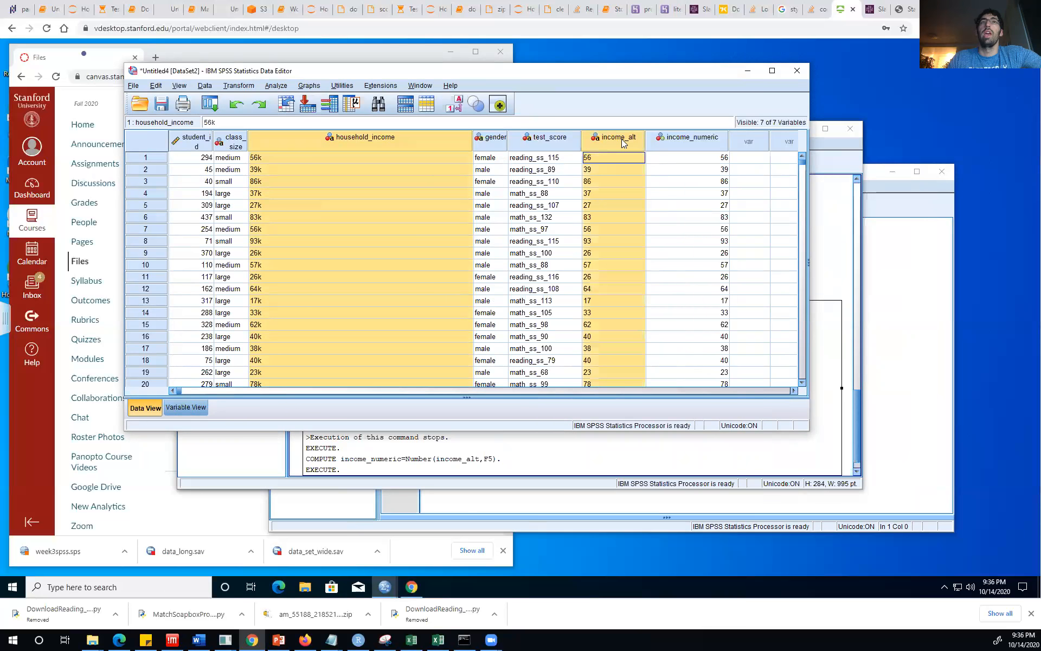
pyautogui.rightClick(613, 138)
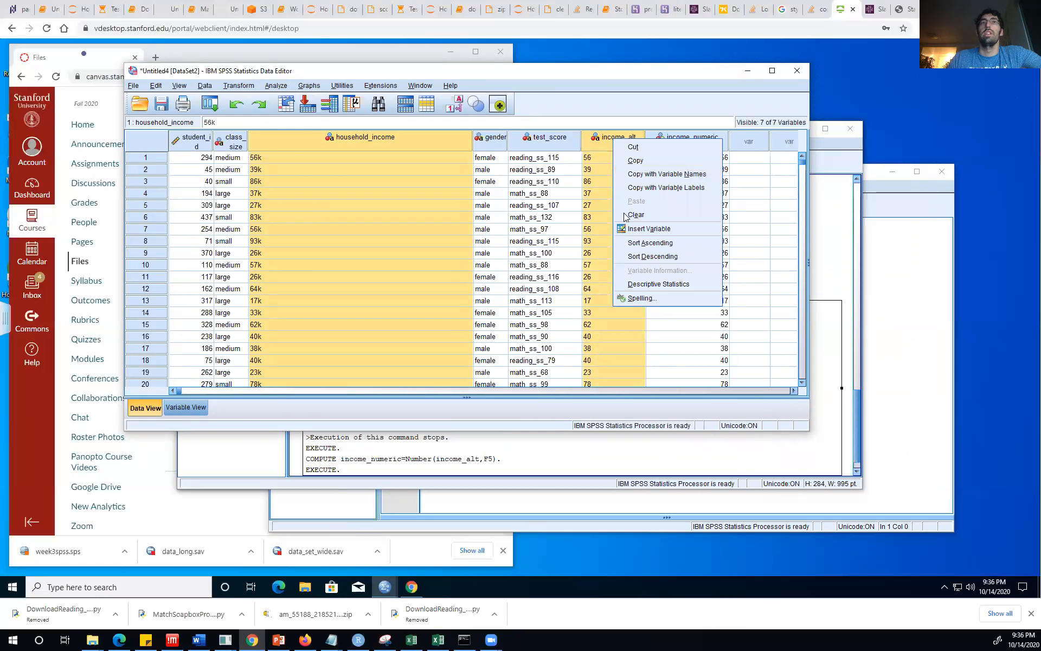
pyautogui.click(399, 140)
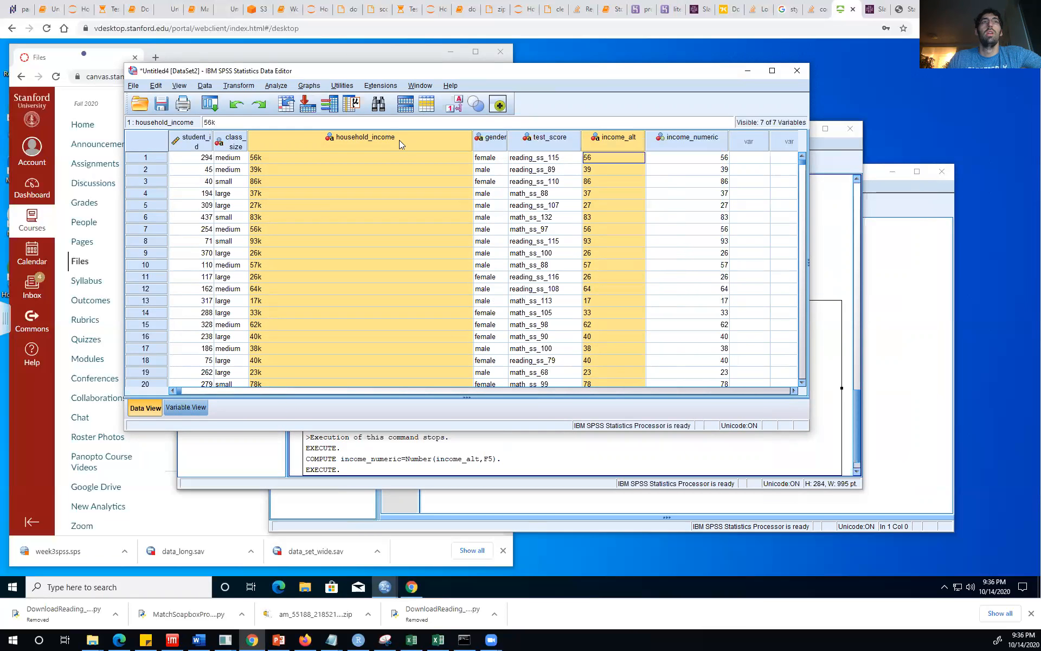
pyautogui.click(398, 142)
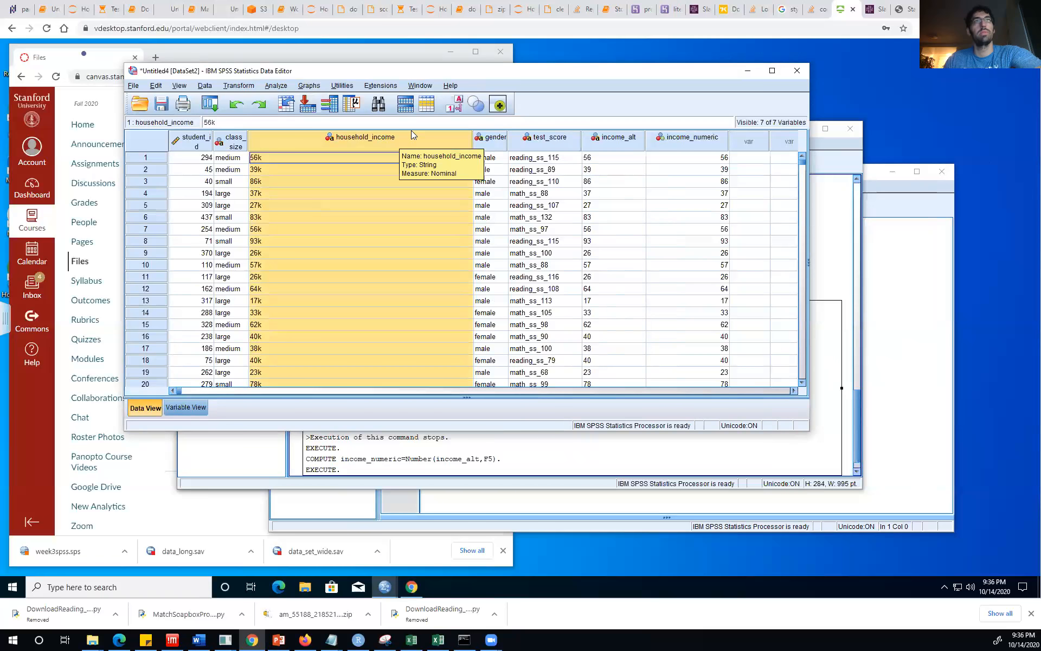
pyautogui.press('Delete')
pyautogui.click(379, 138)
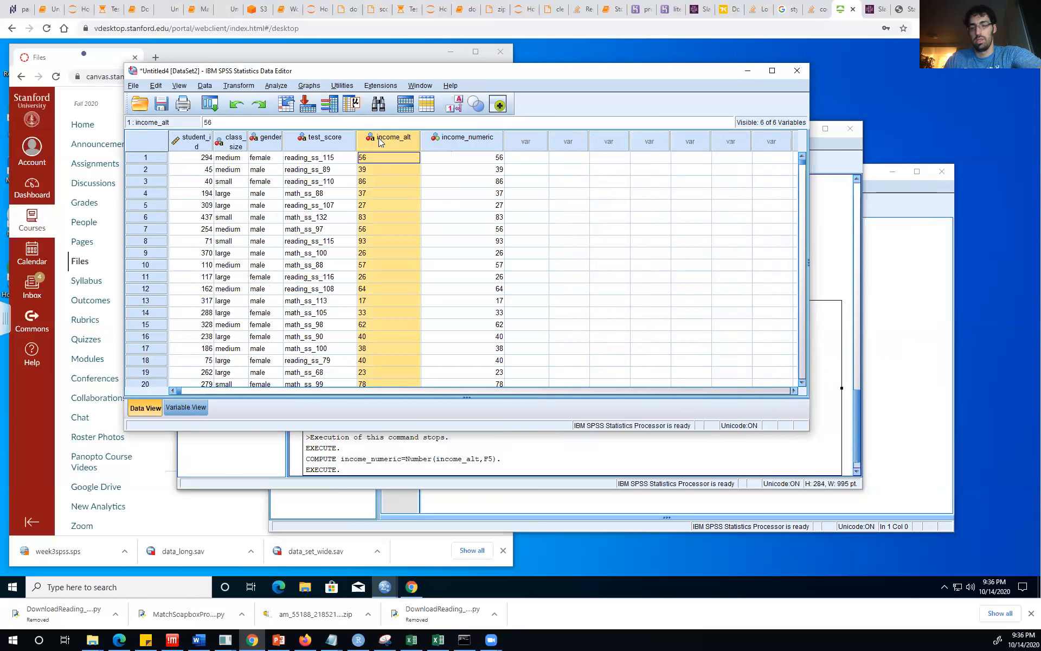
pyautogui.press('Delete')
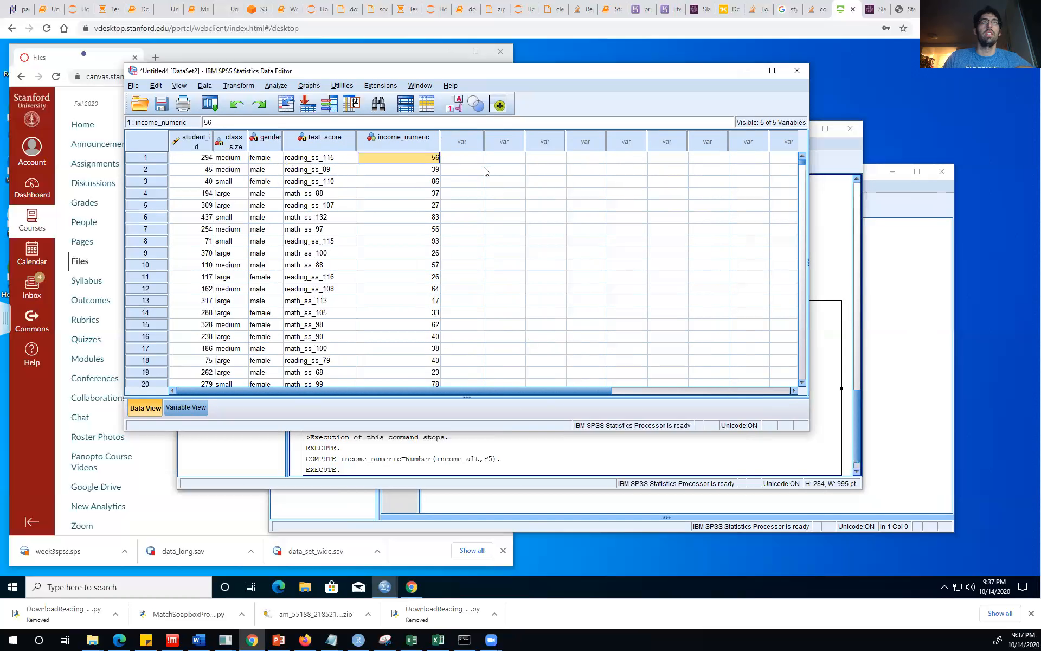
# Step: Look through the dataset's rows to examine how the test_score values combine test type and score
pyautogui.scroll(-12, 304, 196)
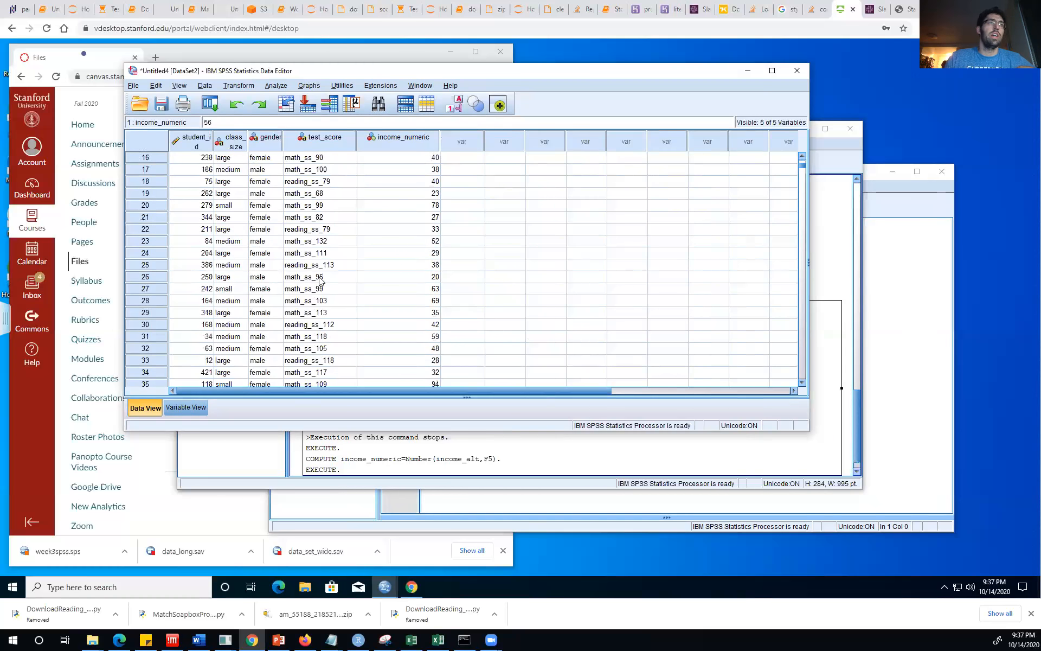
pyautogui.scroll(-20, 341, 311)
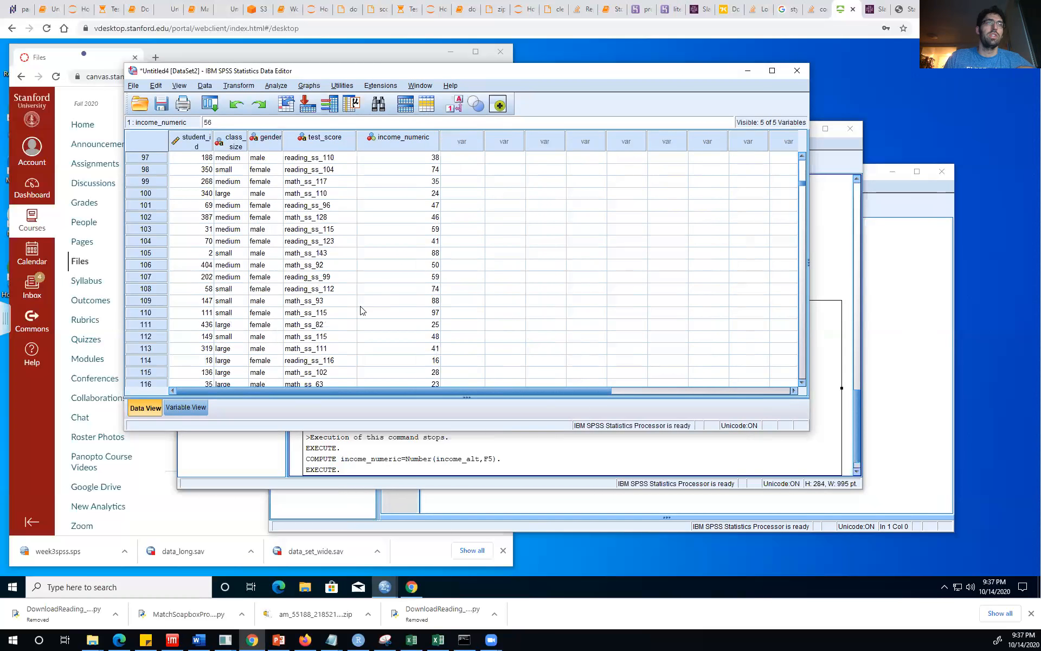
pyautogui.scroll(-12, 566, 318)
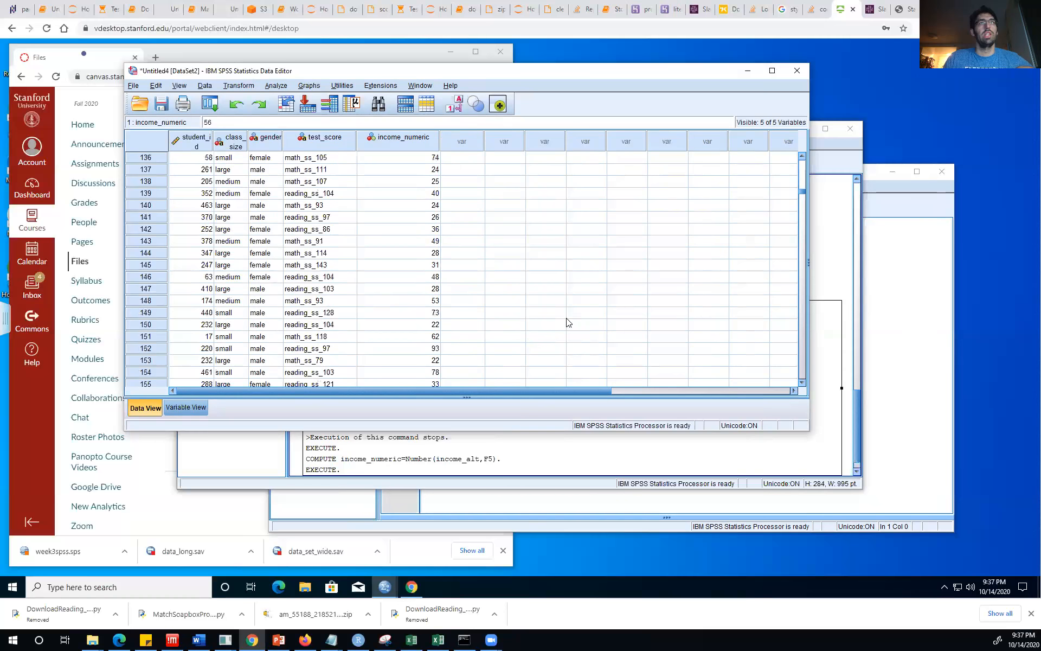
pyautogui.scroll(-16, 565, 337)
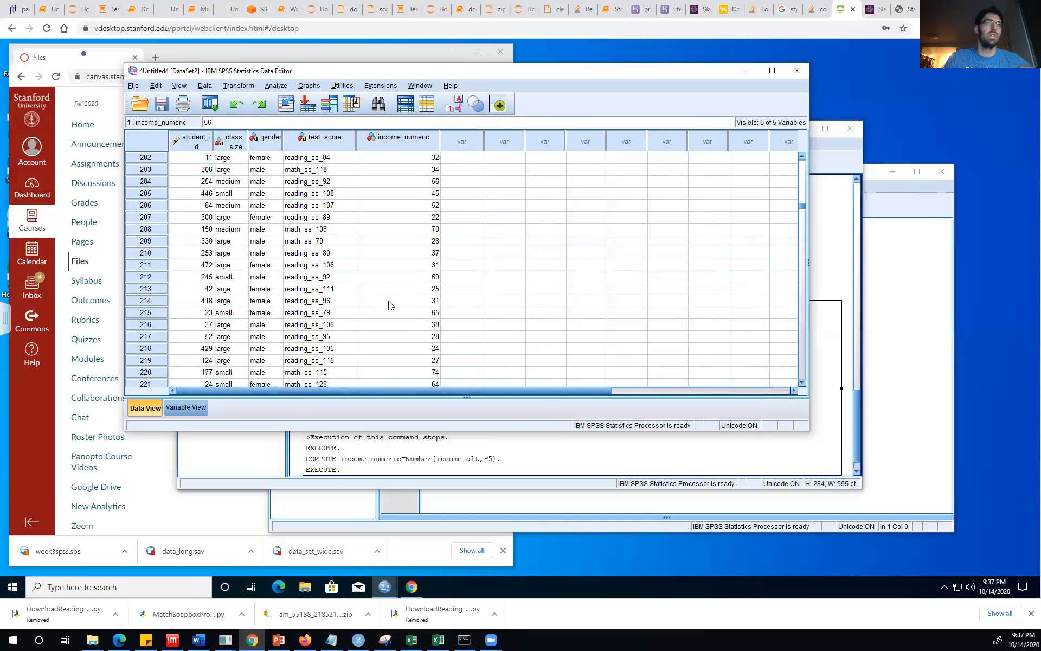
pyautogui.scroll(-19, 368, 272)
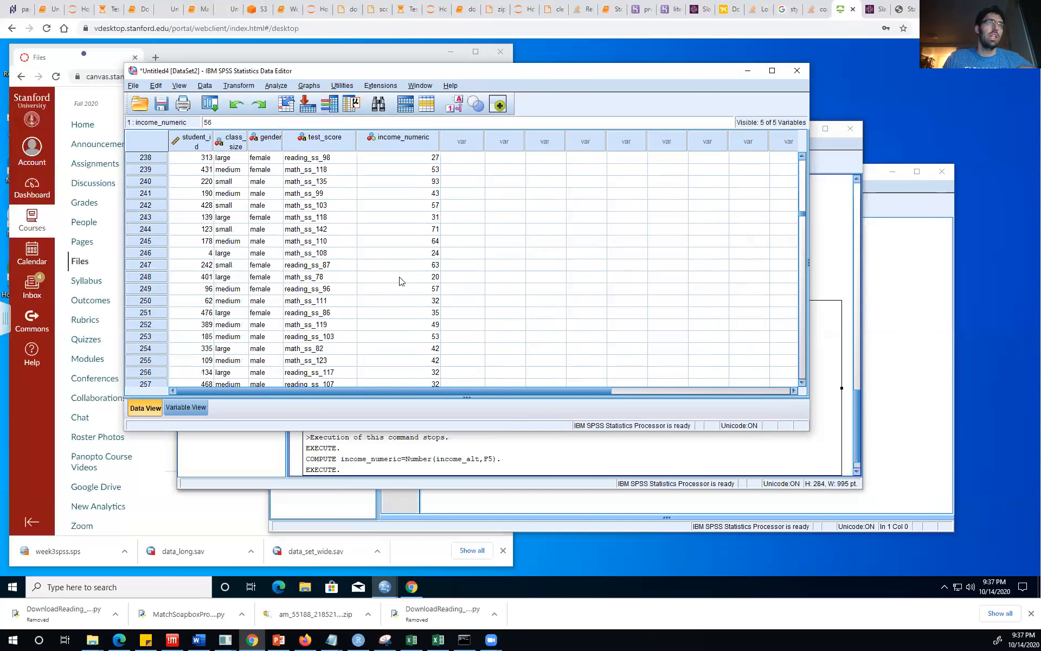
pyautogui.scroll(-20, 553, 315)
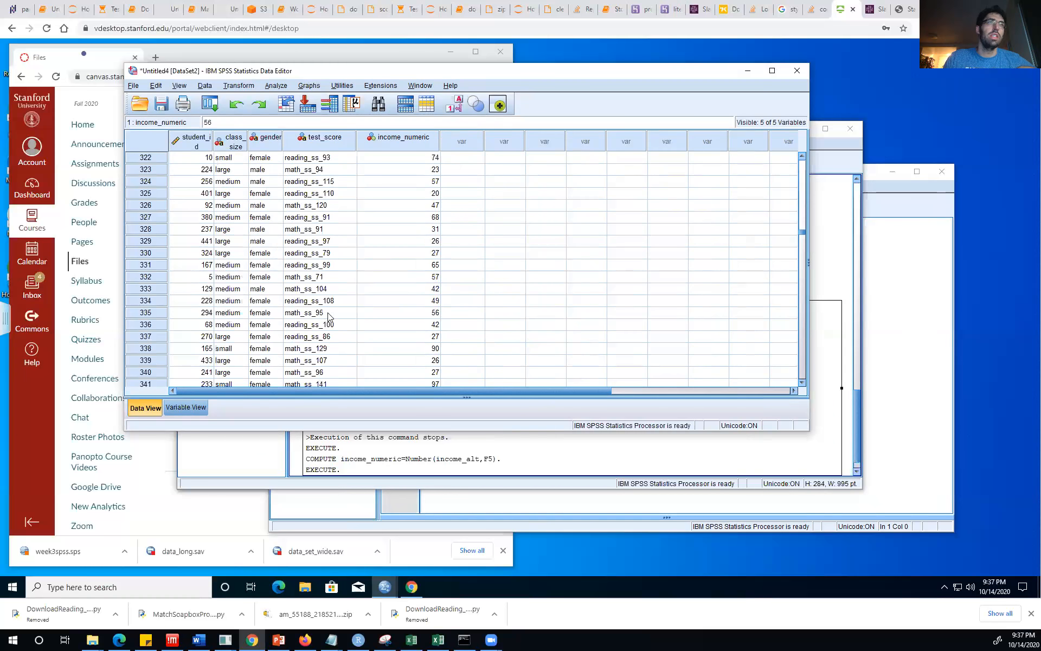
pyautogui.scroll(-20, 320, 312)
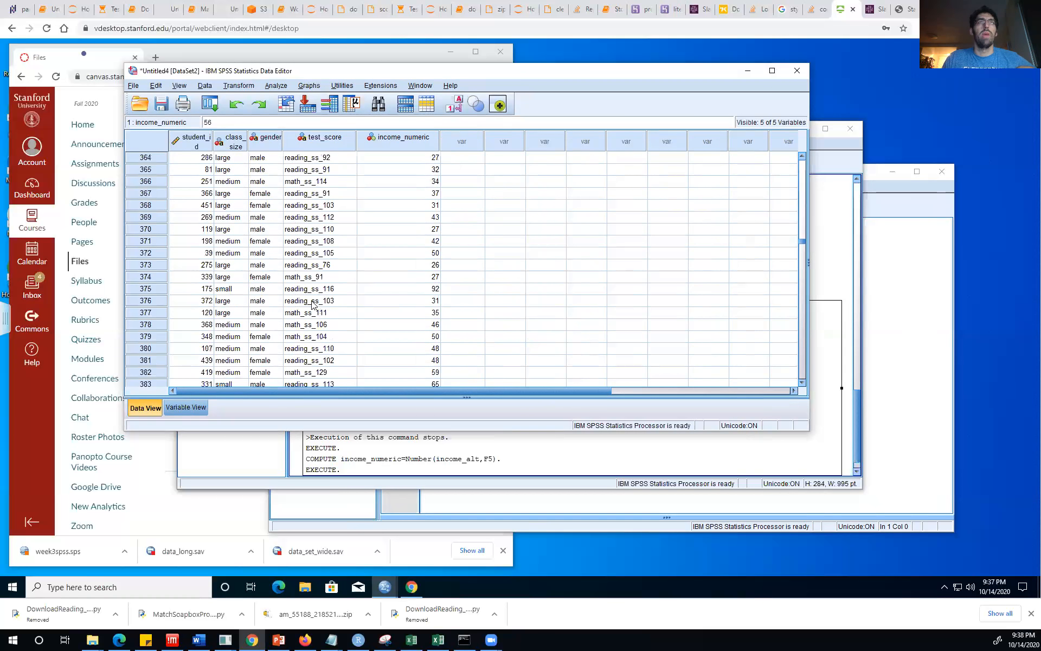
pyautogui.scroll(-5, 312, 307)
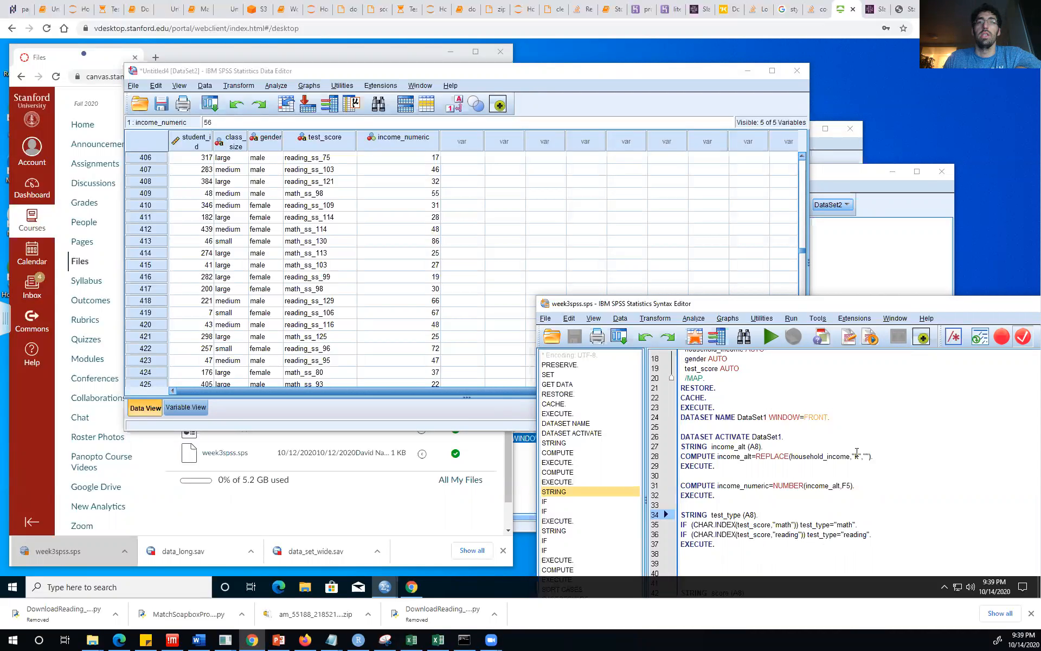
# Step: Start a new variable computation with test_type as the target variable
pyautogui.click(239, 86)
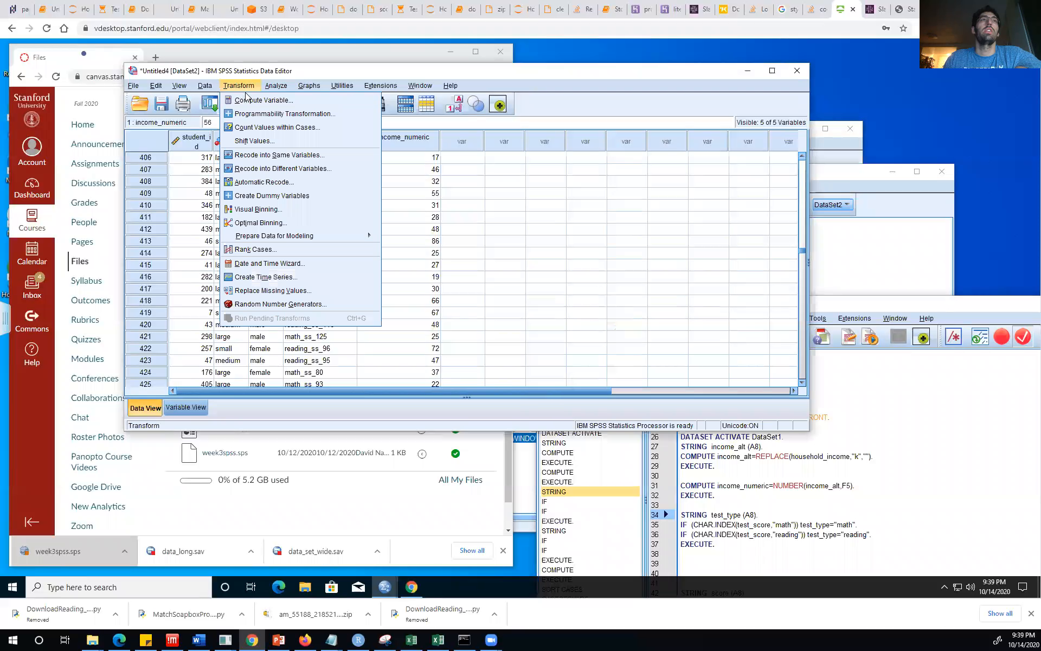
pyautogui.click(255, 100)
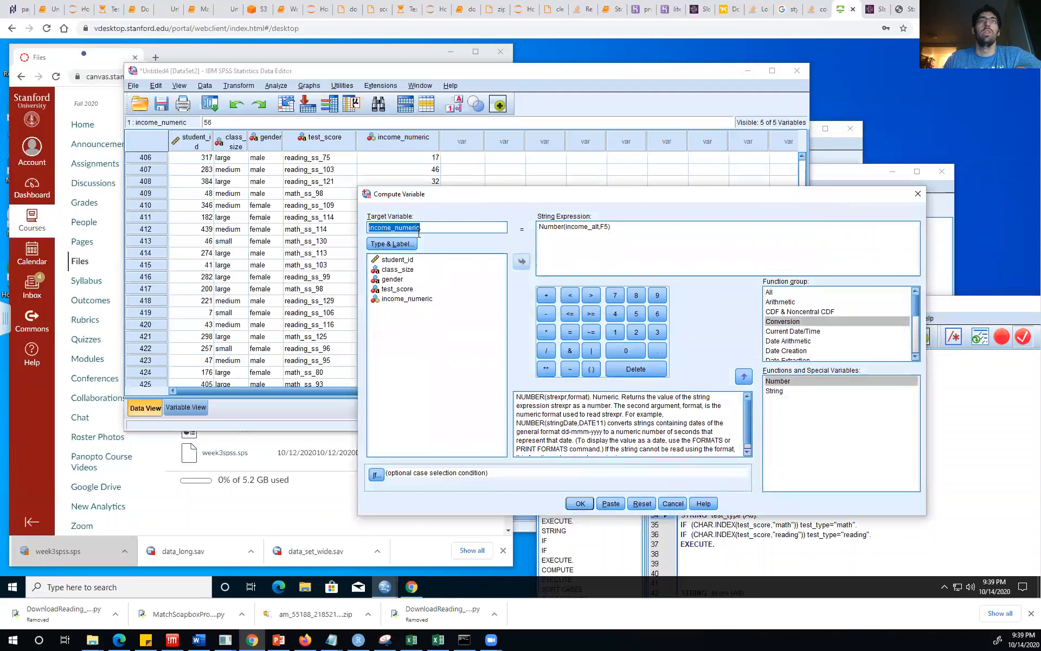
pyautogui.moveTo(476, 195); pyautogui.dragTo(350, 91)
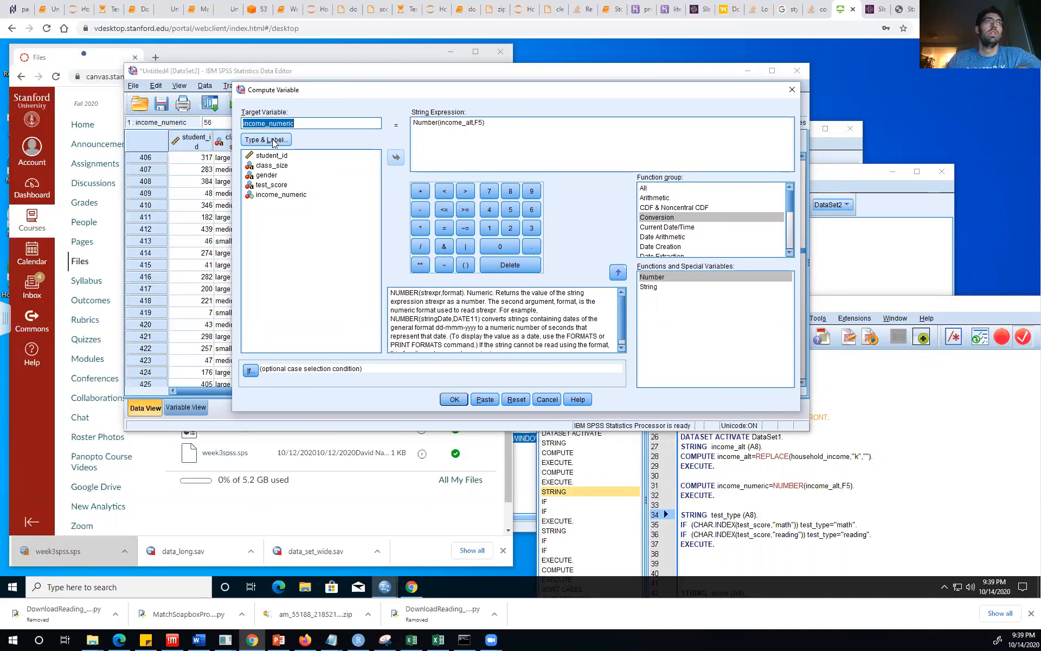
pyautogui.click(360, 127)
pyautogui.doubleClick(360, 125)
pyautogui.write('test_type')
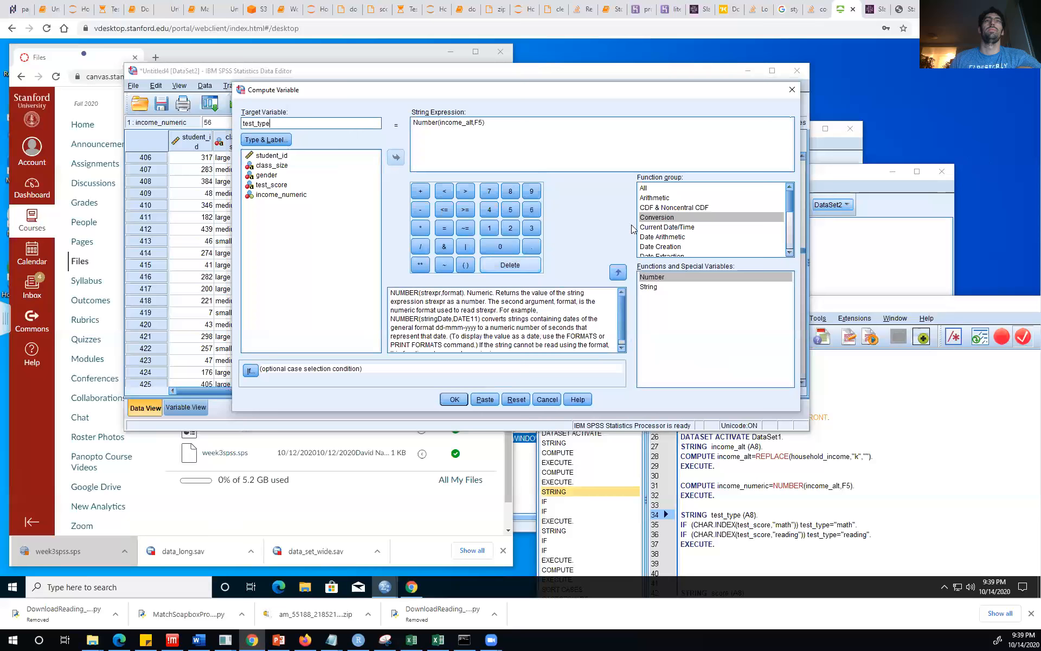
pyautogui.scroll(-2, 662, 232)
pyautogui.scroll(2, 663, 235)
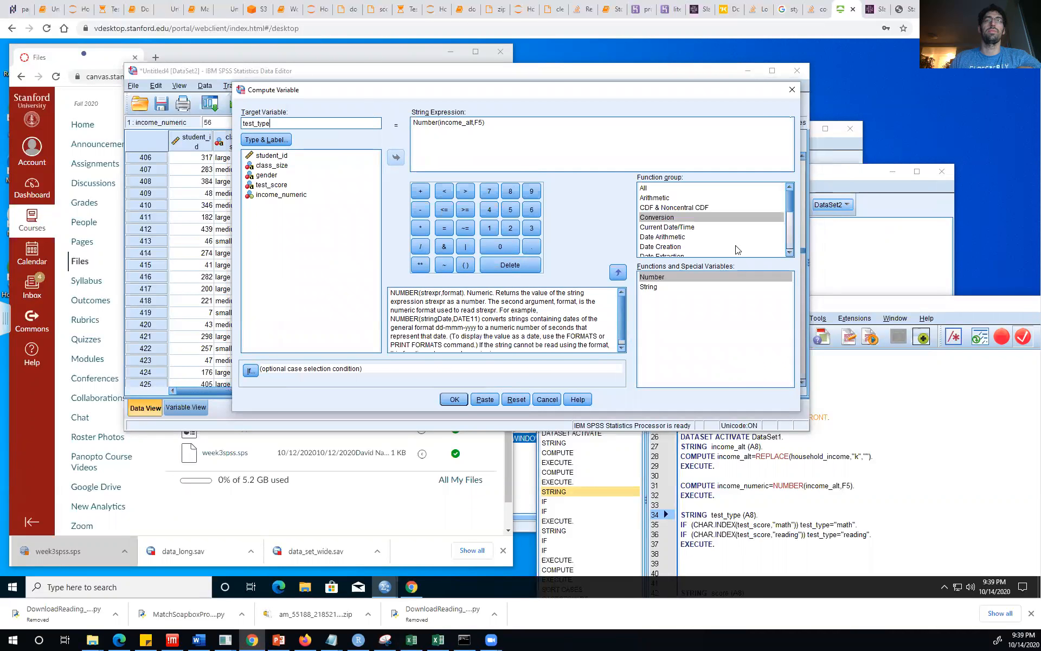
pyautogui.press('Tab')
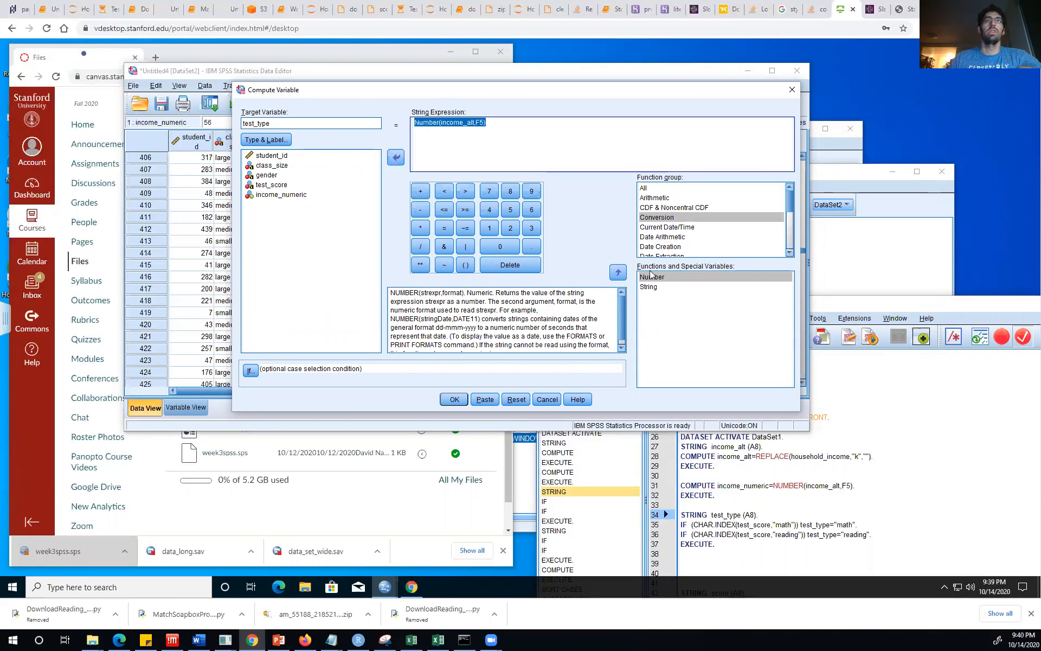
pyautogui.scroll(-5, 666, 234)
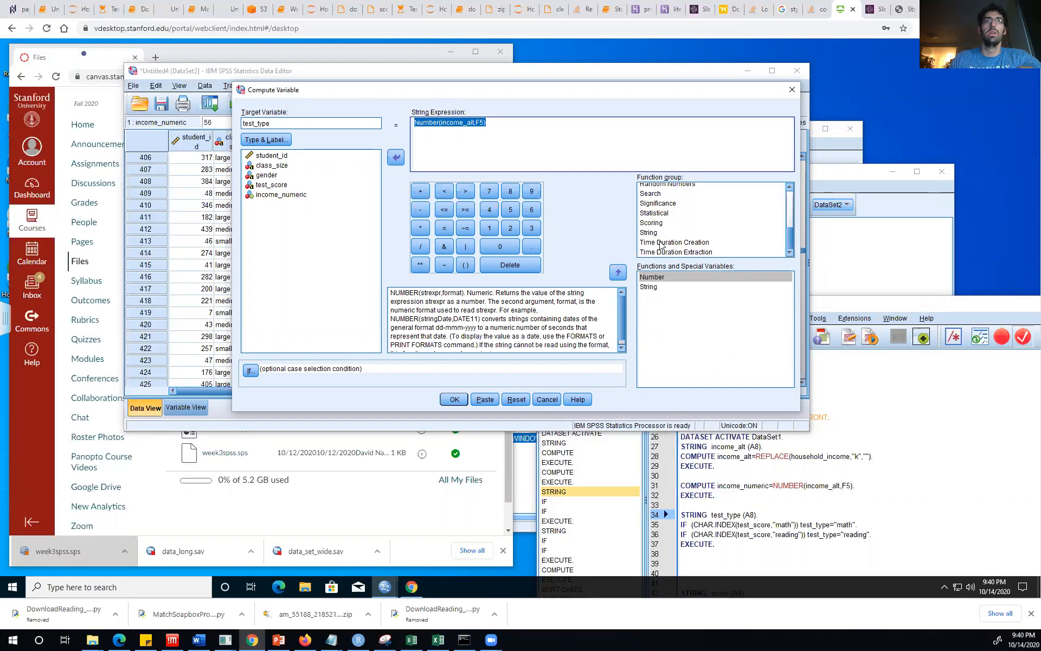
pyautogui.click(654, 235)
pyautogui.click(544, 139)
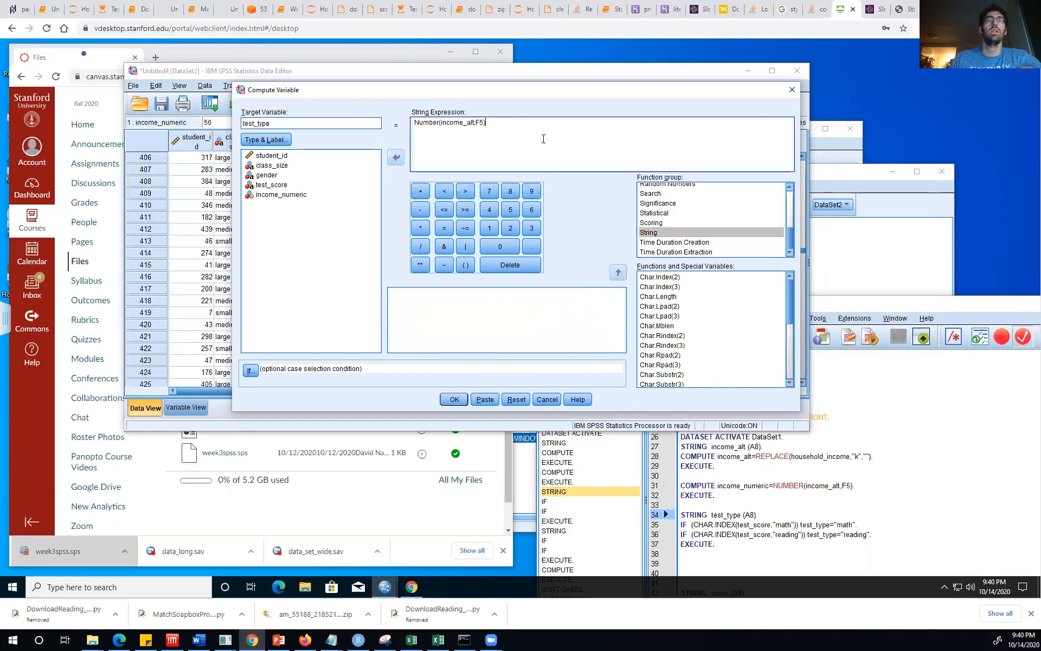
pyautogui.hotkey('shift', 'Left')
pyautogui.hotkey('shift', 'Left')
pyautogui.hotkey('shift', 'Left')
pyautogui.hotkey('shift', 'Left')
pyautogui.hotkey('shift', 'Left')
pyautogui.hotkey('shift', 'Left')
pyautogui.hotkey('shift', 'Left')
pyautogui.hotkey('shift', 'Left')
pyautogui.hotkey('shift', 'Left')
pyautogui.hotkey('shift', 'Left')
pyautogui.hotkey('shift', 'Left')
pyautogui.hotkey('shift', 'Left')
pyautogui.hotkey('shift', 'Left')
pyautogui.hotkey('shift', 'Left')
pyautogui.hotkey('shift', 'Left')
pyautogui.hotkey('shift', 'Left')
pyautogui.hotkey('shift', 'Left')
pyautogui.hotkey('shift', 'Left')
pyautogui.hotkey('shift', 'Left')
pyautogui.hotkey('shift', 'Left')
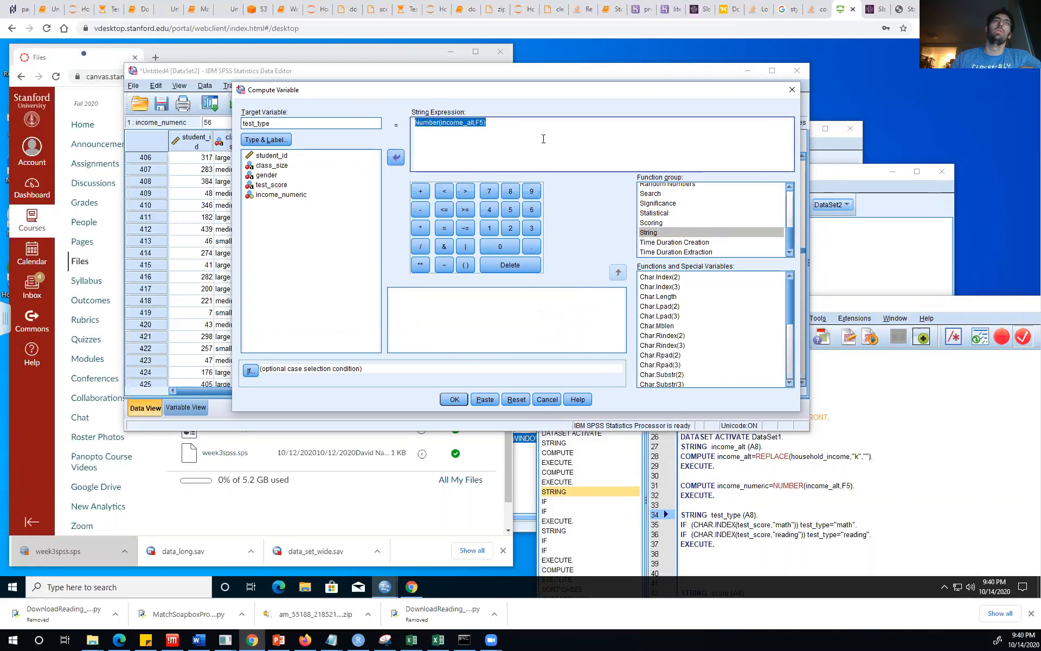
pyautogui.write('CG')
pyautogui.press('BackSpace')
pyautogui.write('HAR.INDEX(')
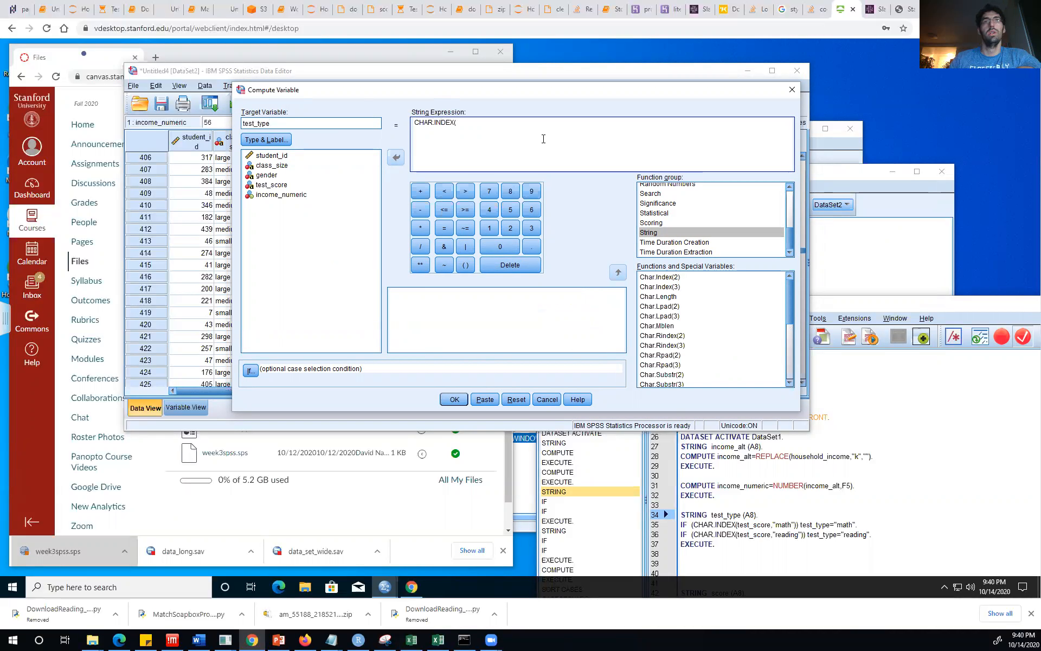
pyautogui.write('Income,')
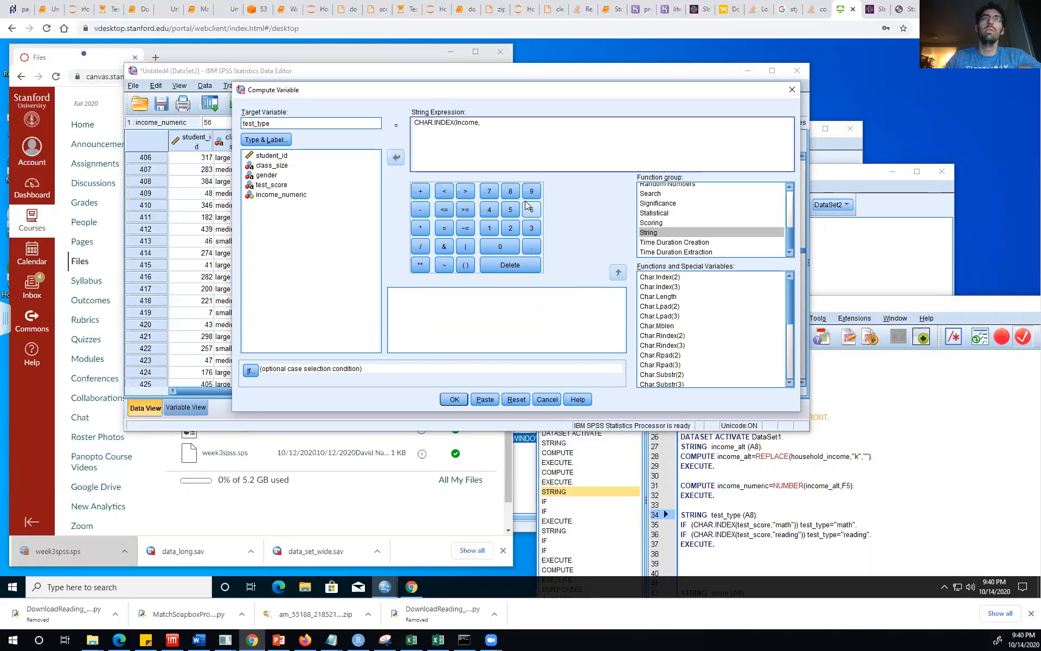
pyautogui.press('BackSpace')
pyautogui.press('BackSpace')
pyautogui.press('BackSpace')
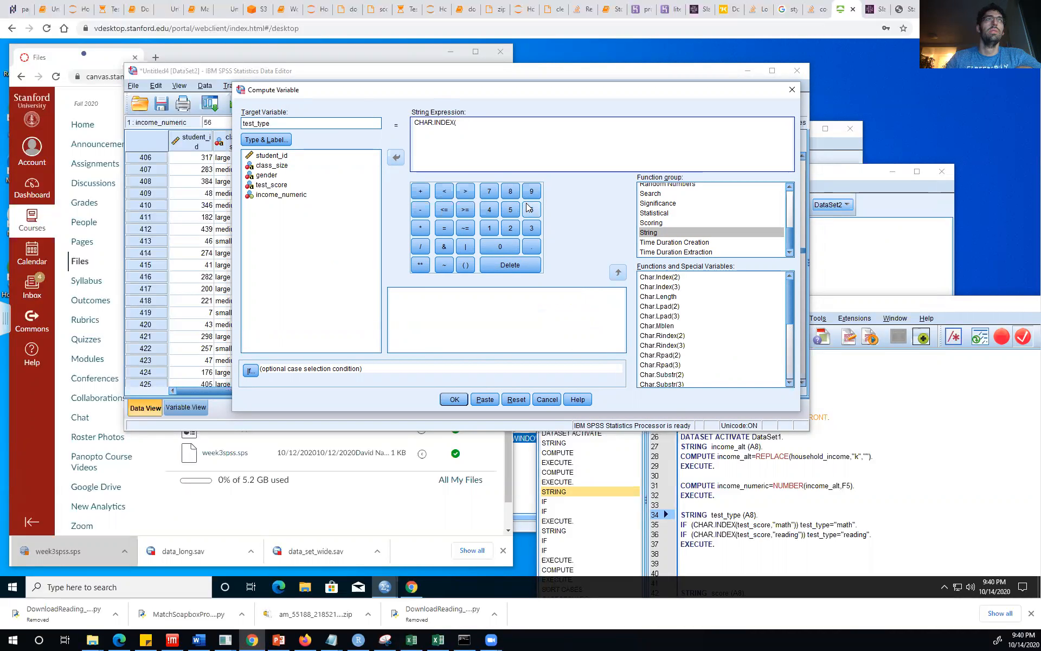
pyautogui.moveTo(430, 95); pyautogui.dragTo(468, 88)
pyautogui.write('test_score')
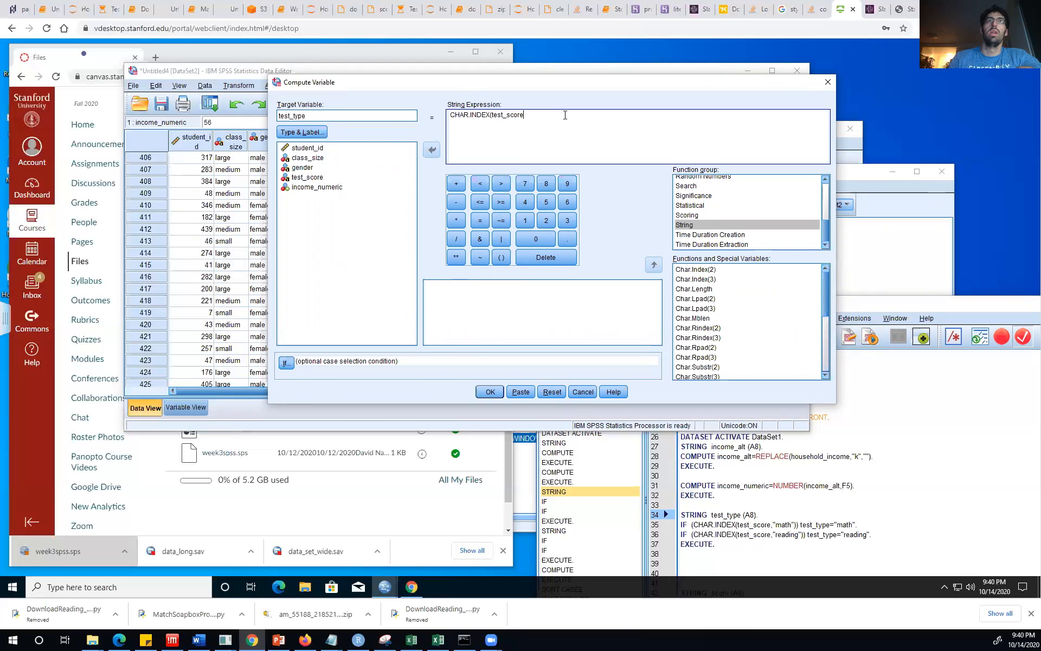
pyautogui.hotkey('ctrl', 'a')
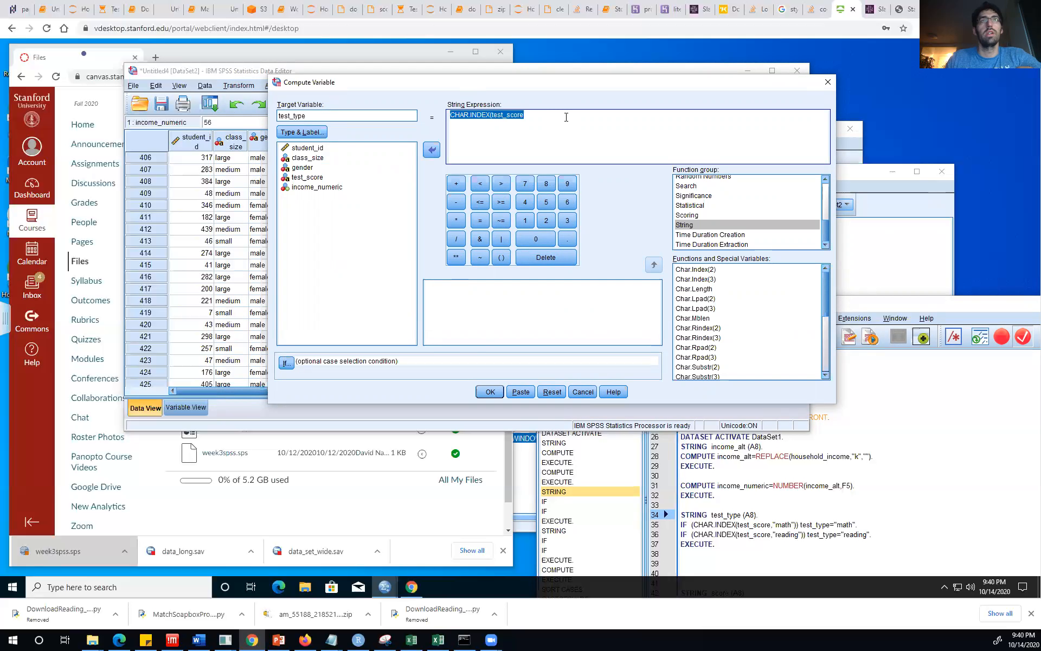
pyautogui.press('BackSpace')
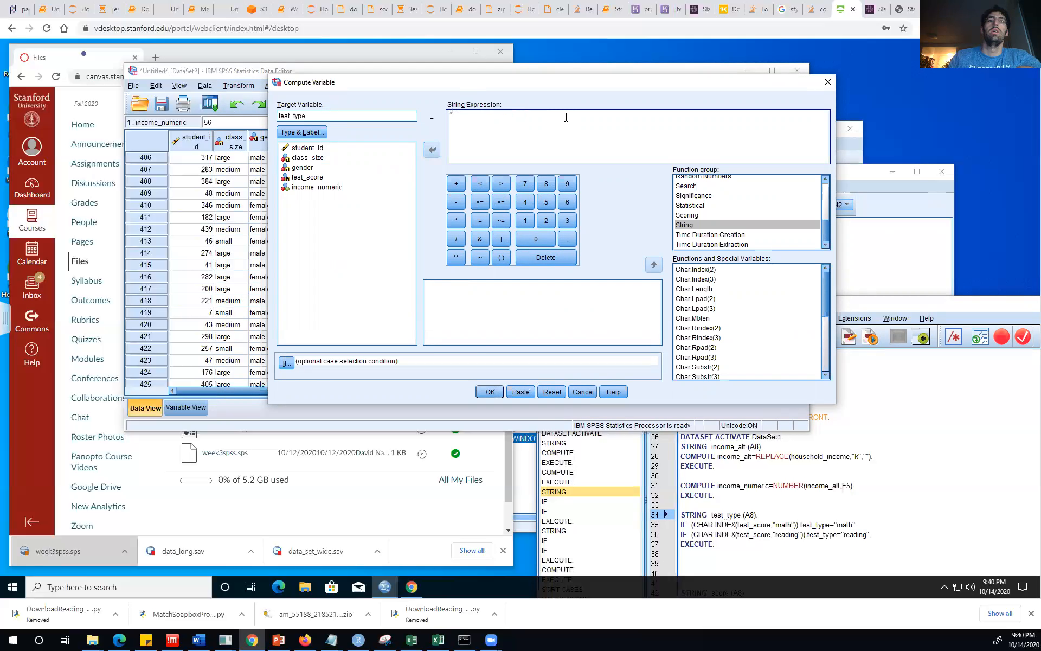
# Step: Compute test_type as "math" only for cases satisfying CHAR.INDEX(test_score,"math"), and check the column in the data
pyautogui.write('"math"')
pyautogui.click(286, 362)
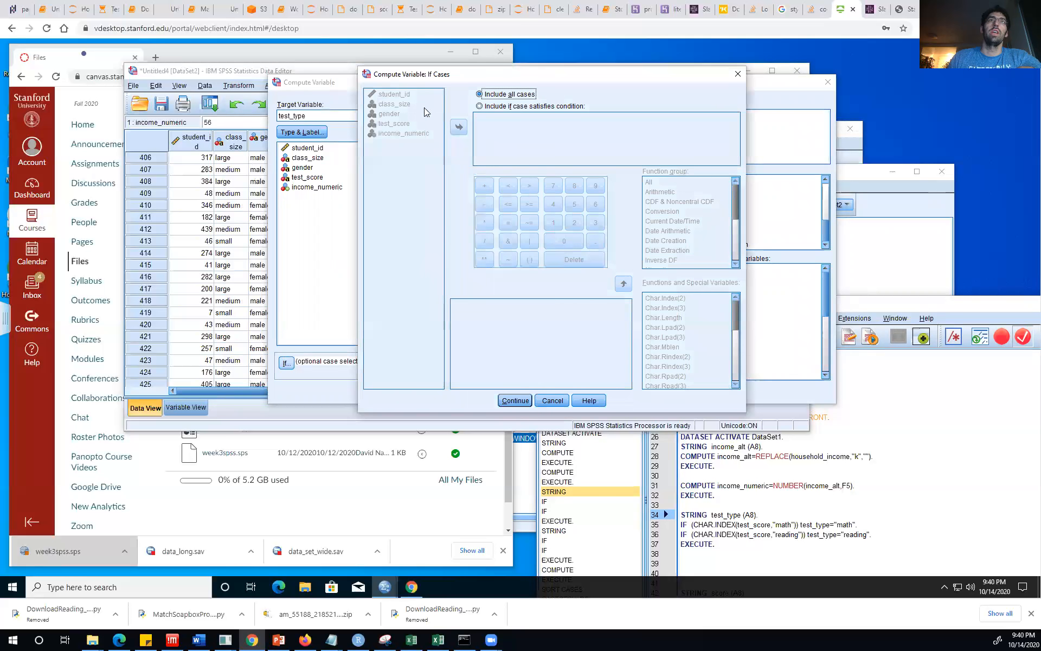
pyautogui.click(479, 106)
pyautogui.click(495, 116)
pyautogui.write('Char.')
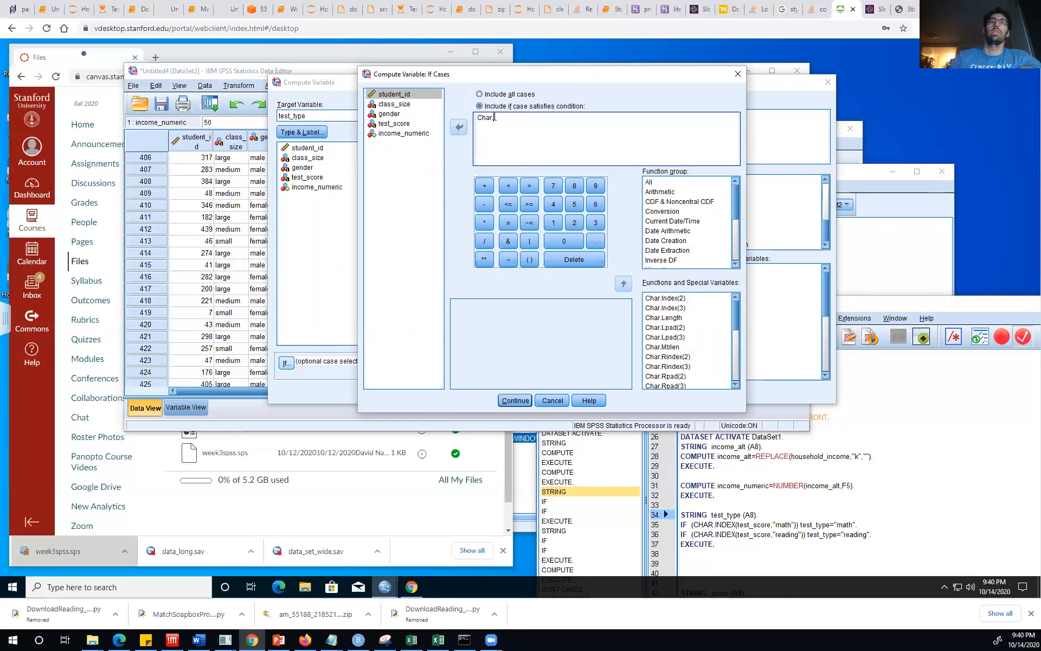
pyautogui.press('BackSpace')
pyautogui.press('BackSpace')
pyautogui.write('A')
pyautogui.press('Left')
pyautogui.press('BackSpace')
pyautogui.press('BackSpace')
pyautogui.press('BackSpace')
pyautogui.write('HAR.INDEX')
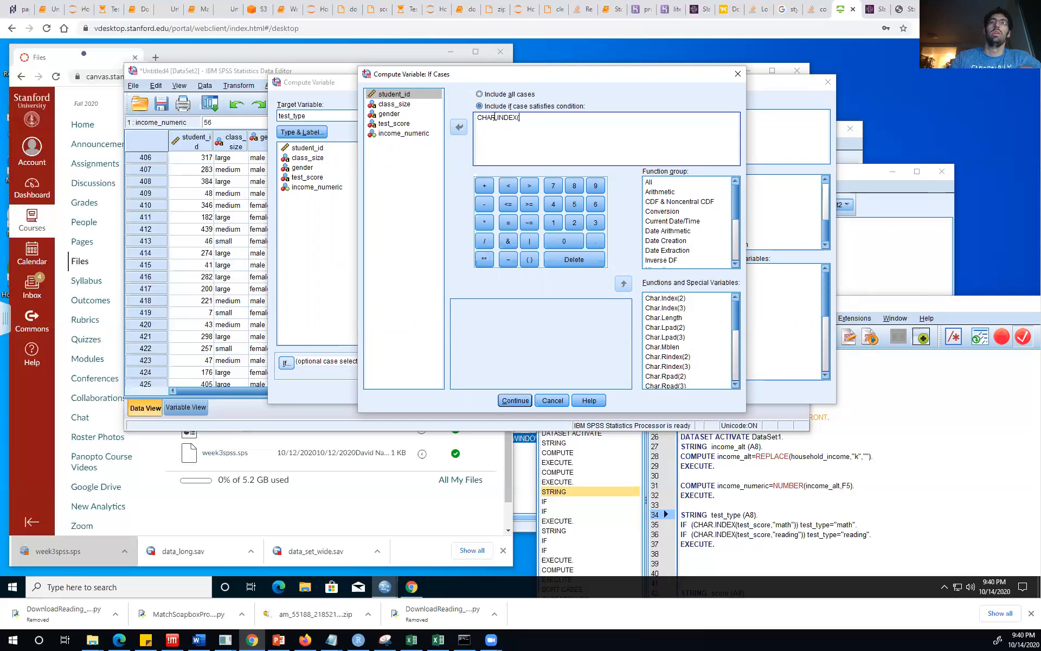
pyautogui.write('(test_score,"math"')
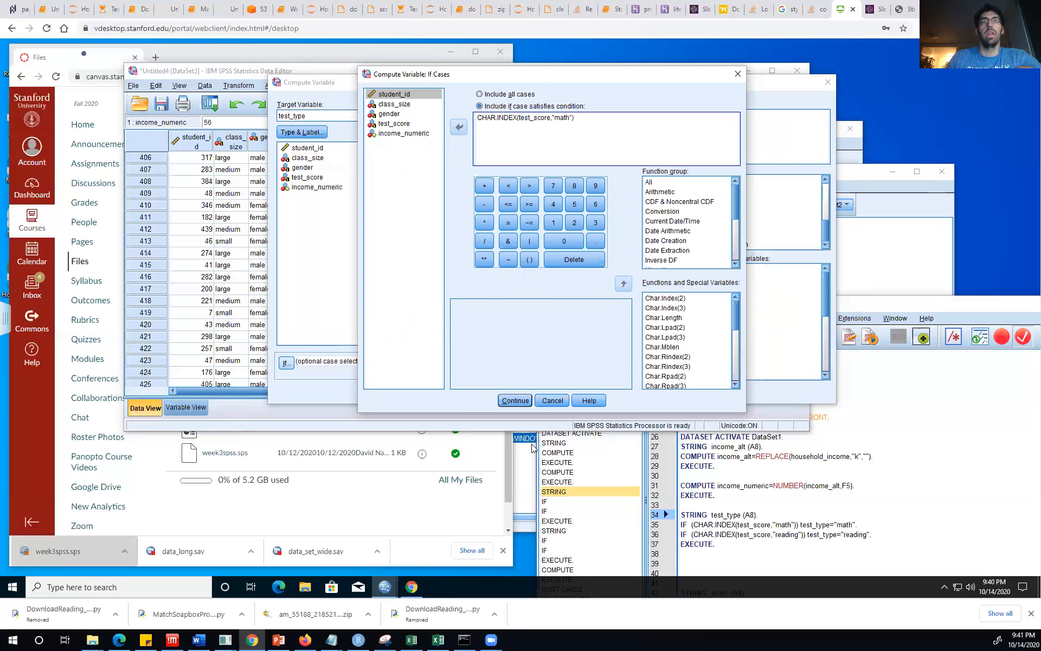
pyautogui.click(515, 400)
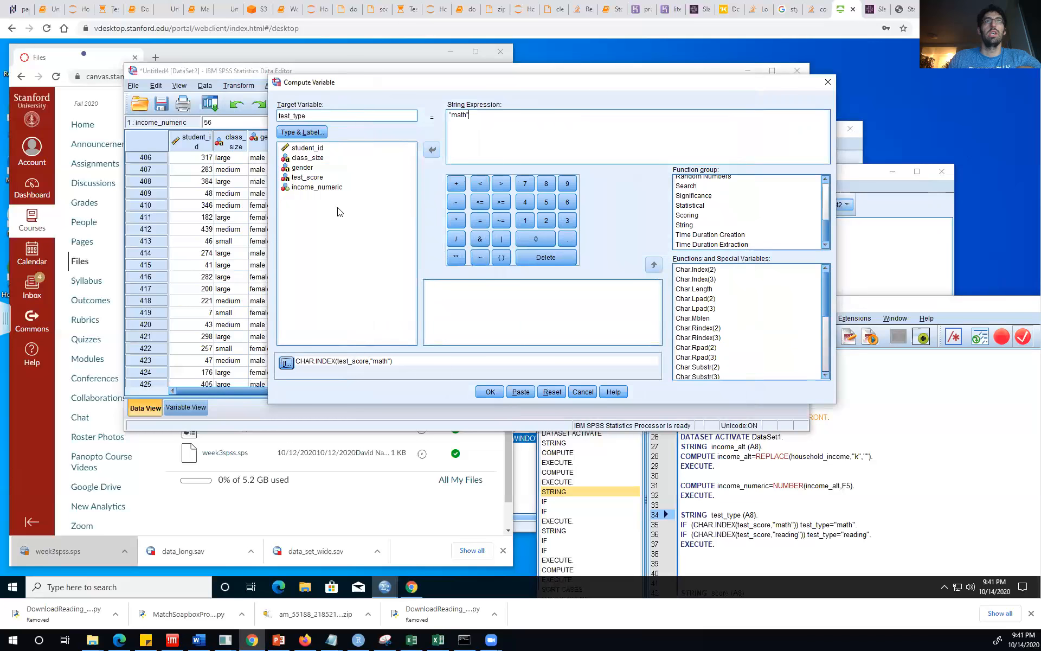
pyautogui.click(487, 392)
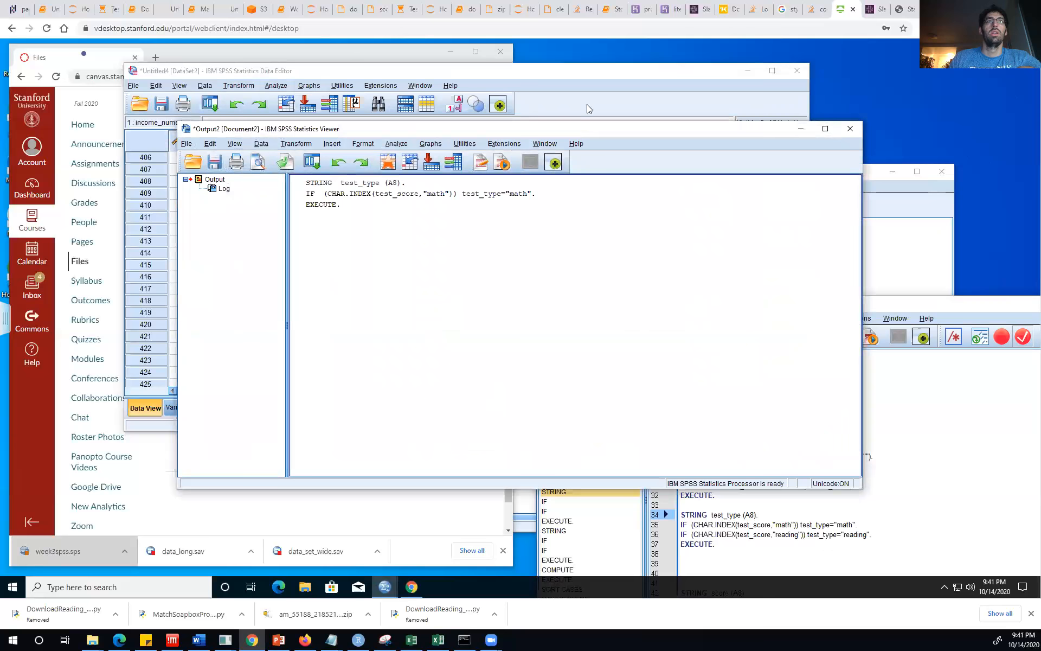
pyautogui.click(570, 72)
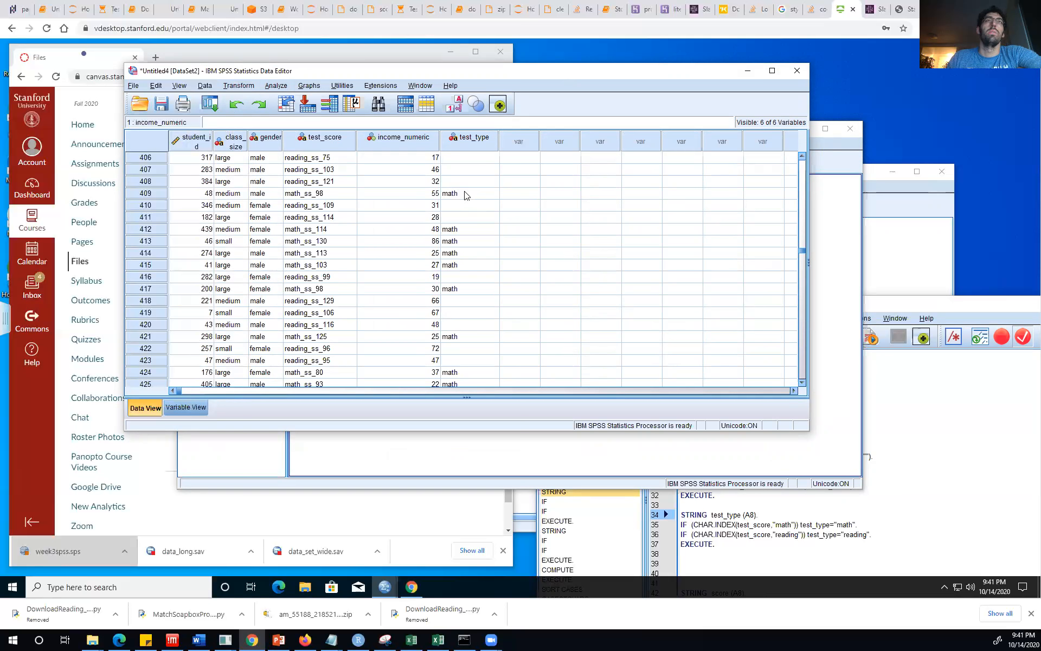
# Step: Reopen the test_type computation and change its case condition to CHAR.INDEX(test_score,"reading")
pyautogui.click(841, 308)
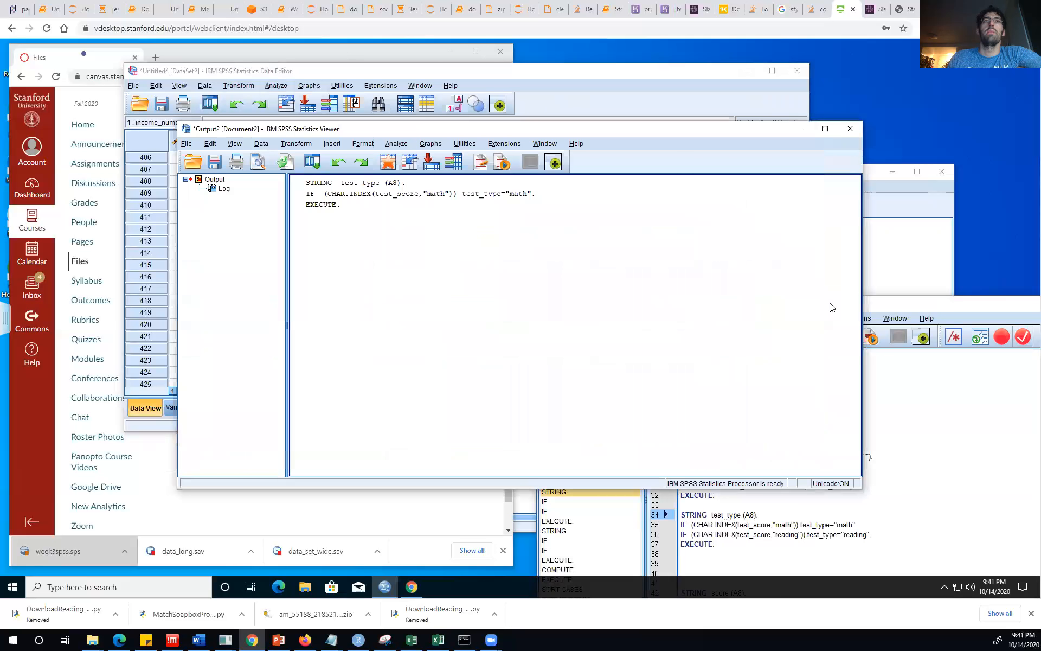
pyautogui.click(308, 146)
pyautogui.click(309, 158)
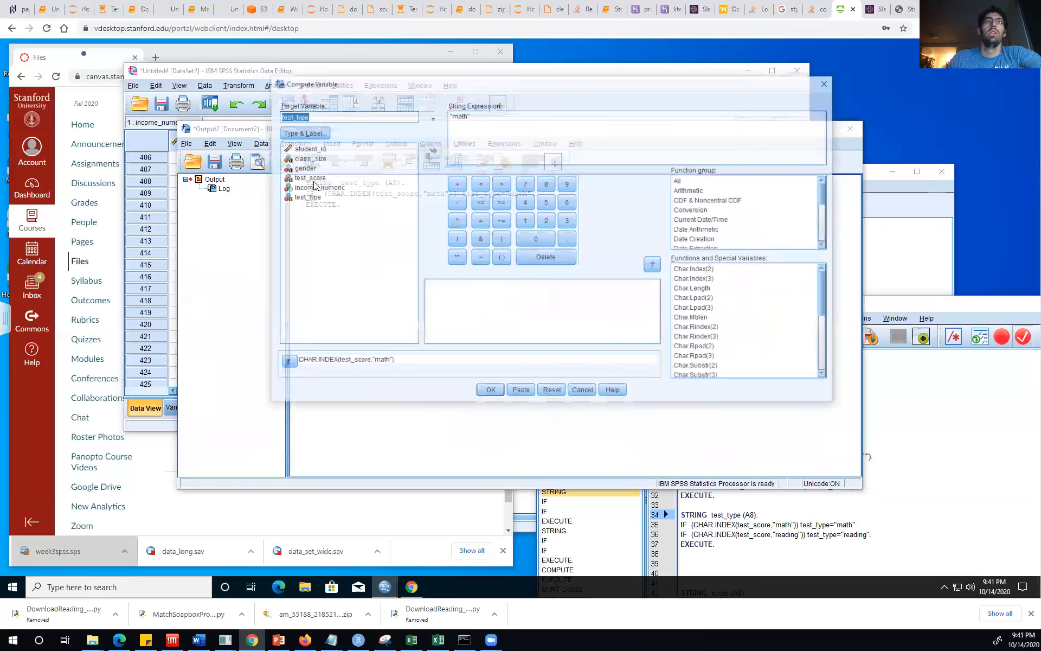
pyautogui.doubleClick(460, 116)
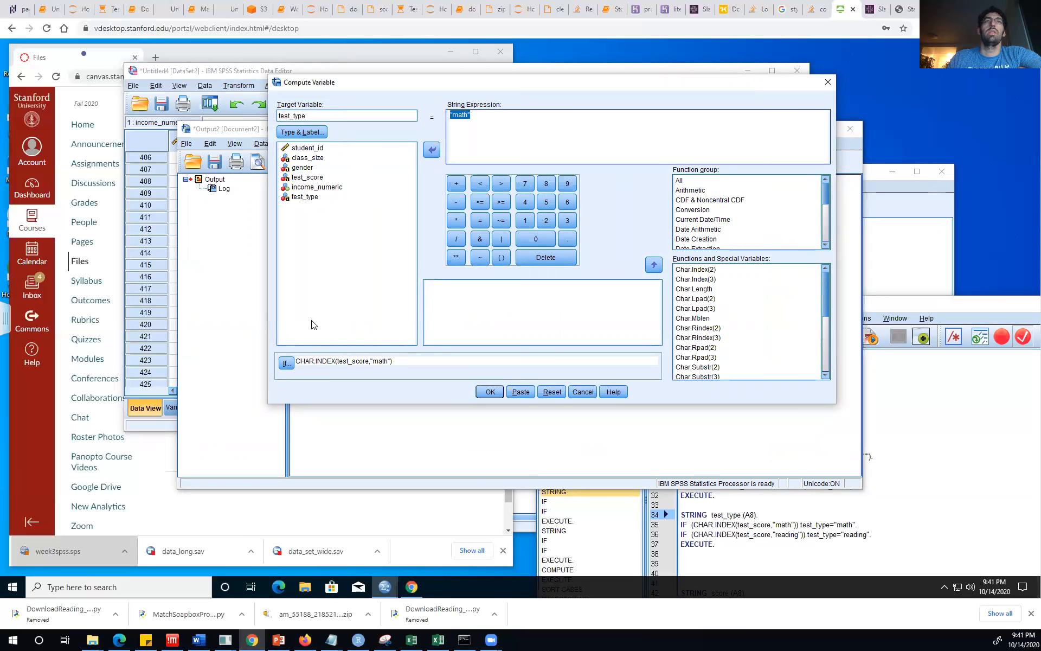
pyautogui.click(285, 363)
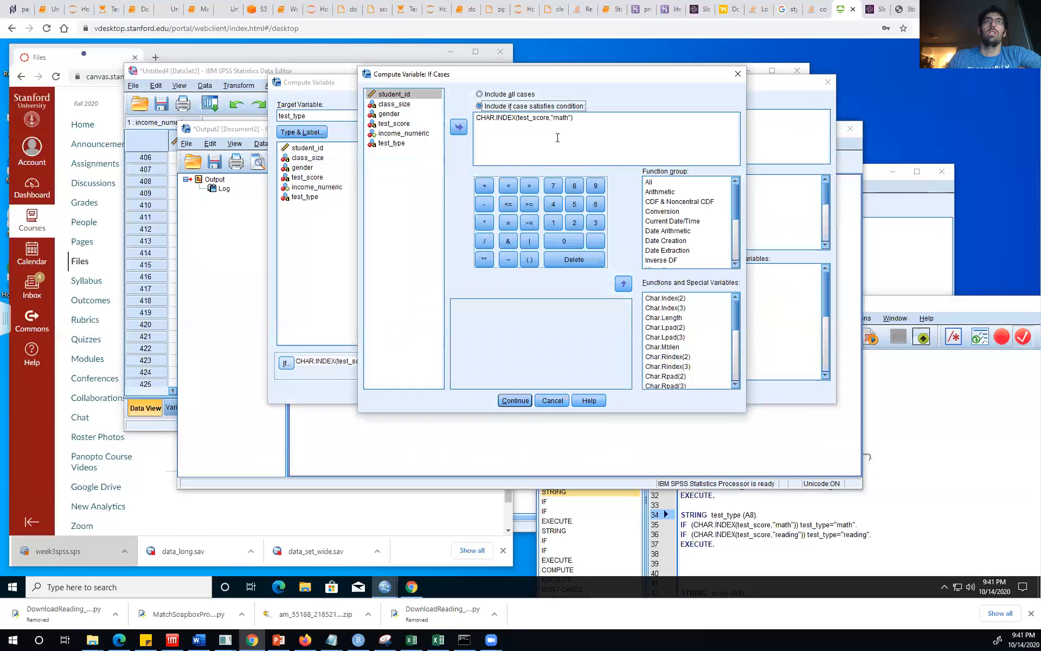
pyautogui.doubleClick(563, 118)
pyautogui.write('reading')
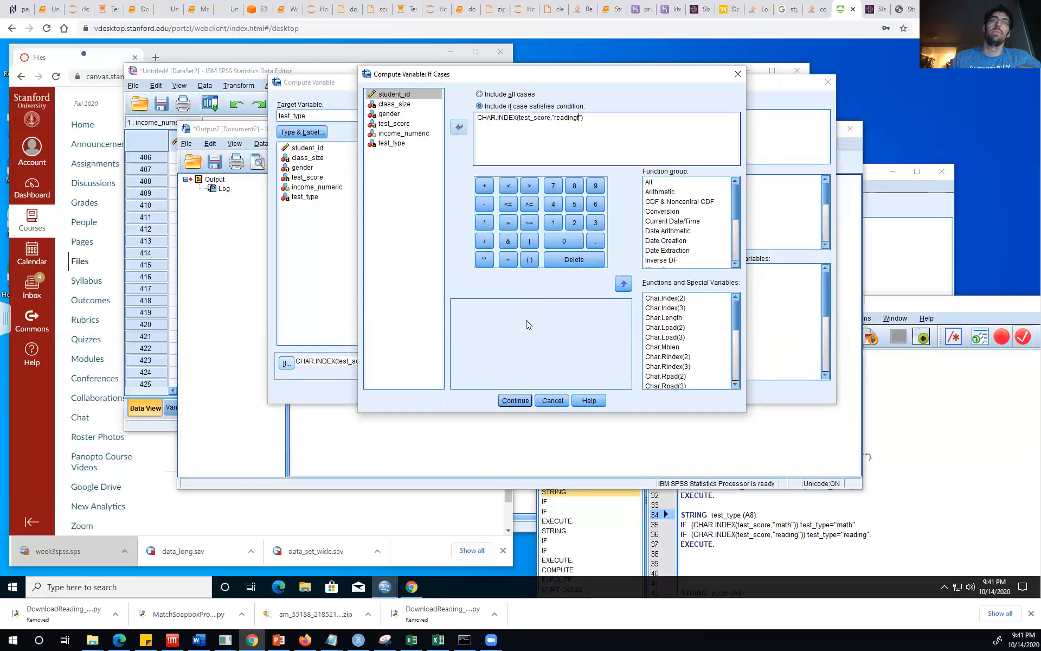
pyautogui.click(504, 399)
# Step: Set the string expression to "reading", run it on the existing test_type variable, and check the output log and data column
pyautogui.click(458, 115)
pyautogui.doubleClick(458, 115)
pyautogui.write('read')
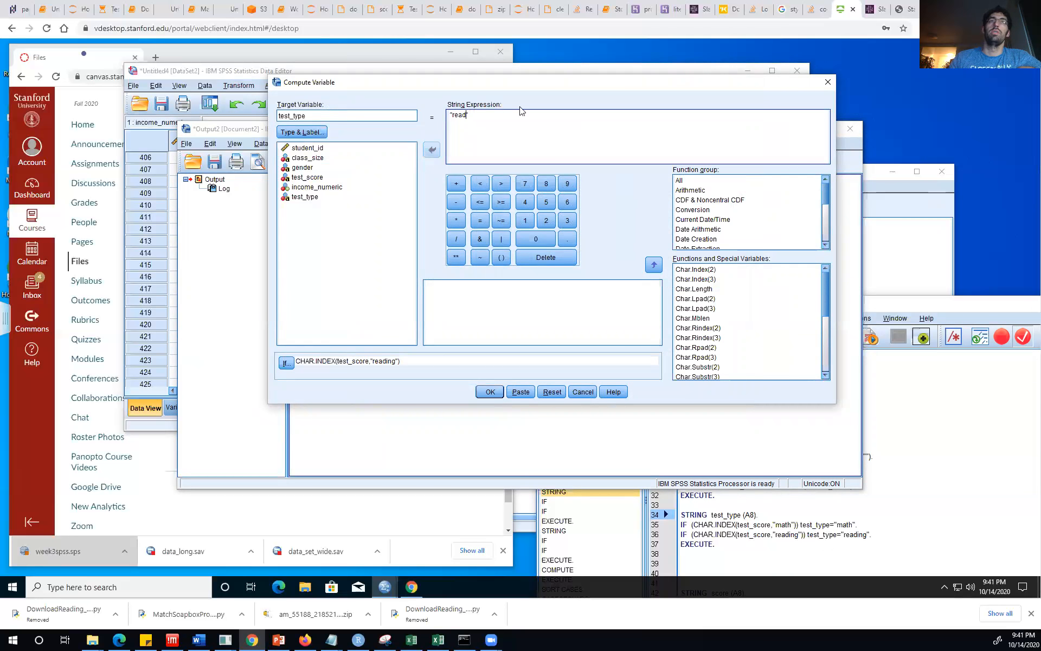
pyautogui.write('ing')
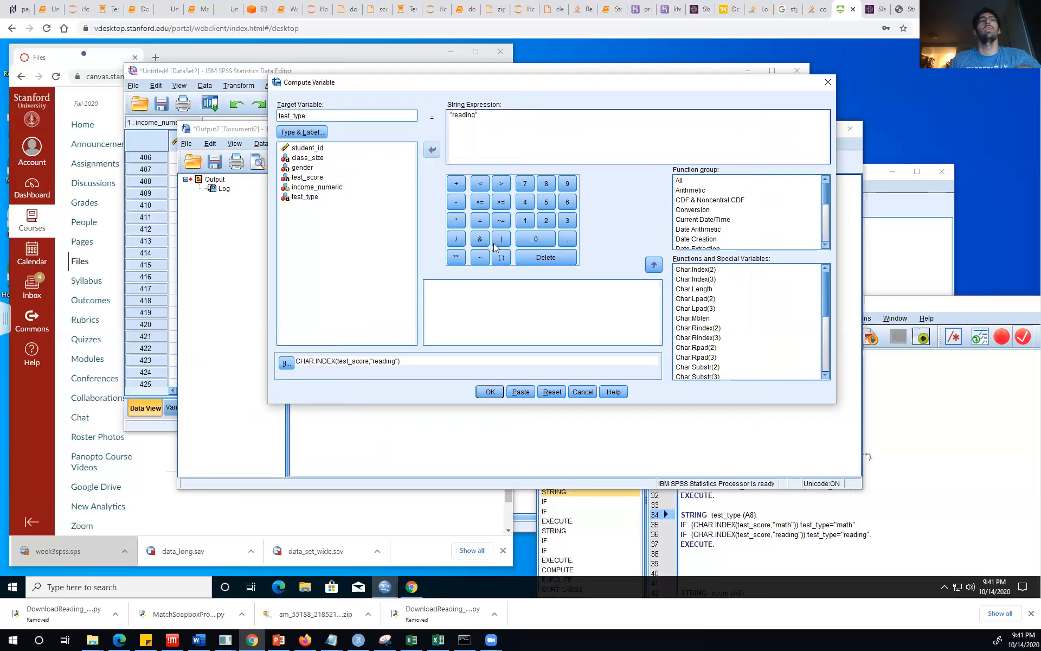
pyautogui.click(486, 395)
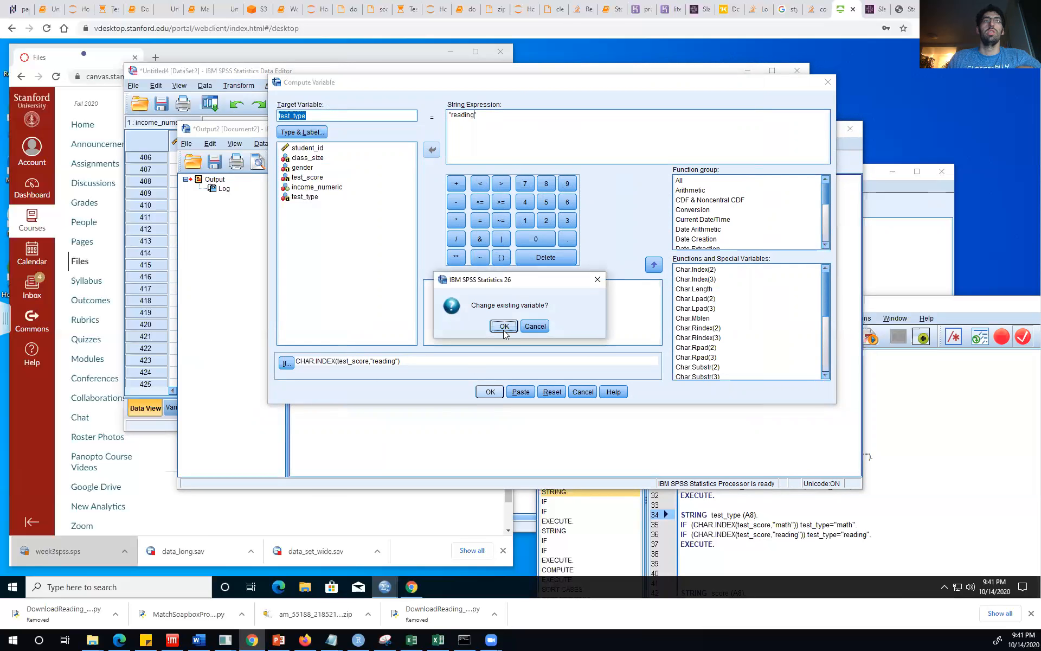
pyautogui.click(504, 326)
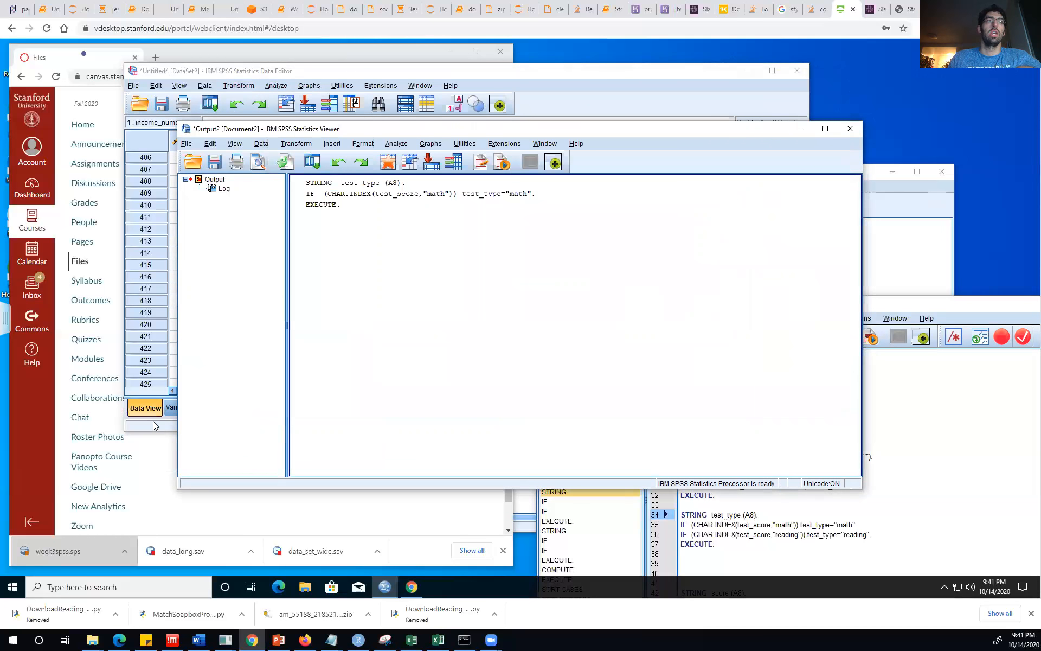
pyautogui.click(153, 428)
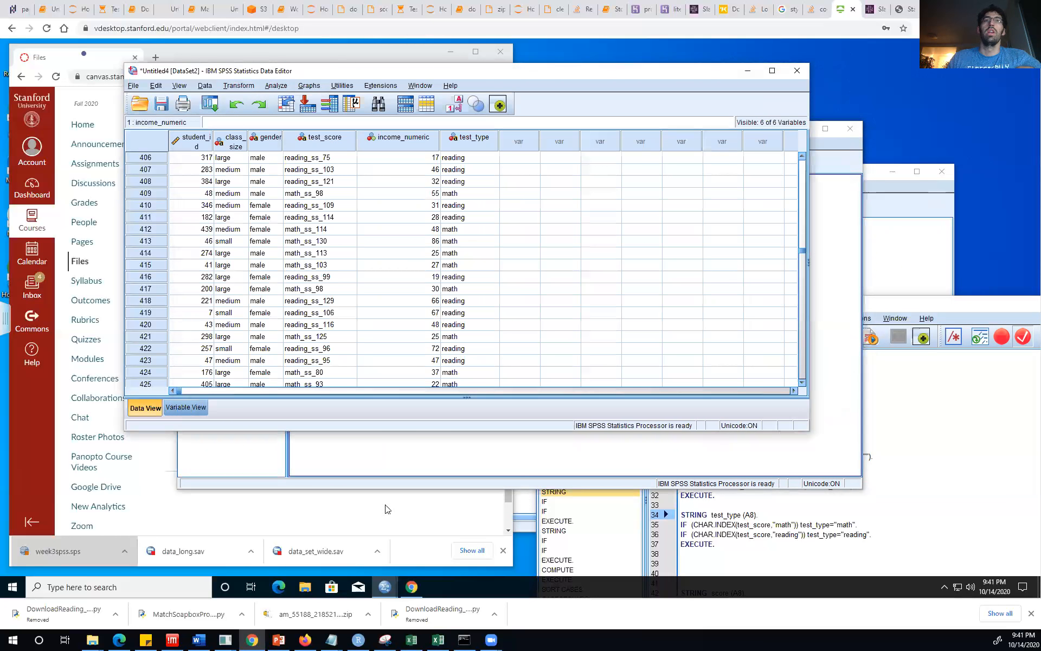
pyautogui.click(543, 470)
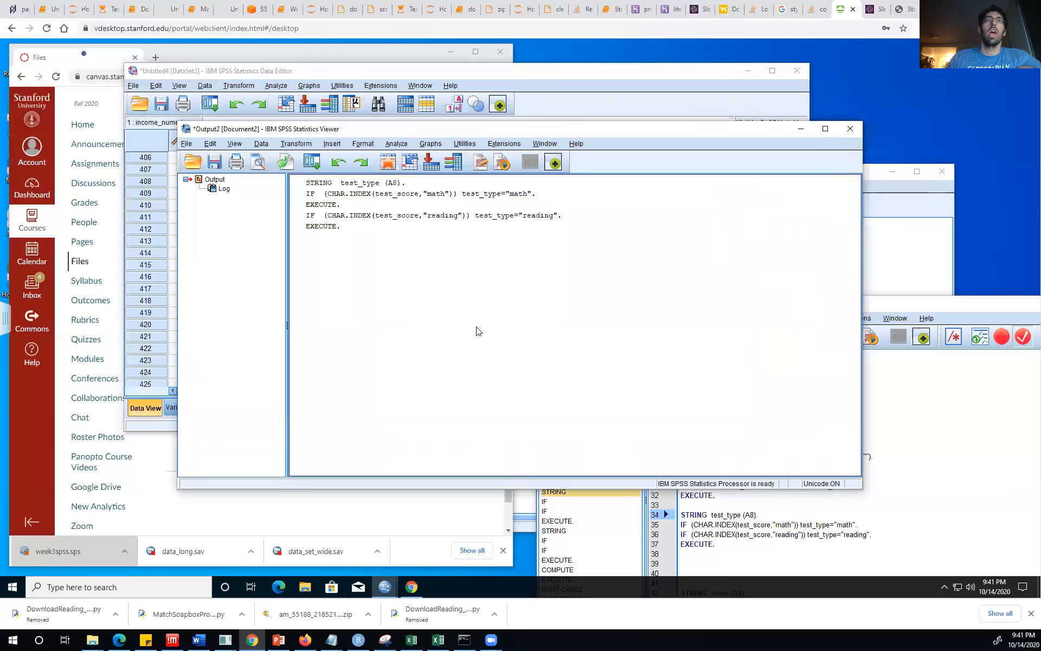
pyautogui.click(595, 103)
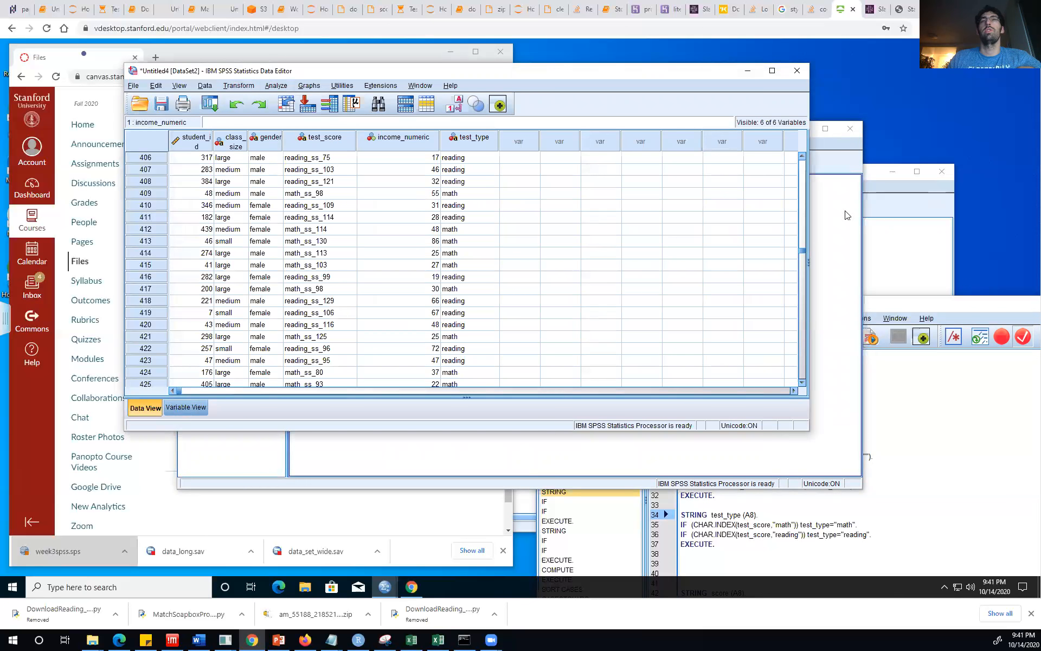
# Step: Start another variable computation and clear the previous target variable name
pyautogui.click(251, 86)
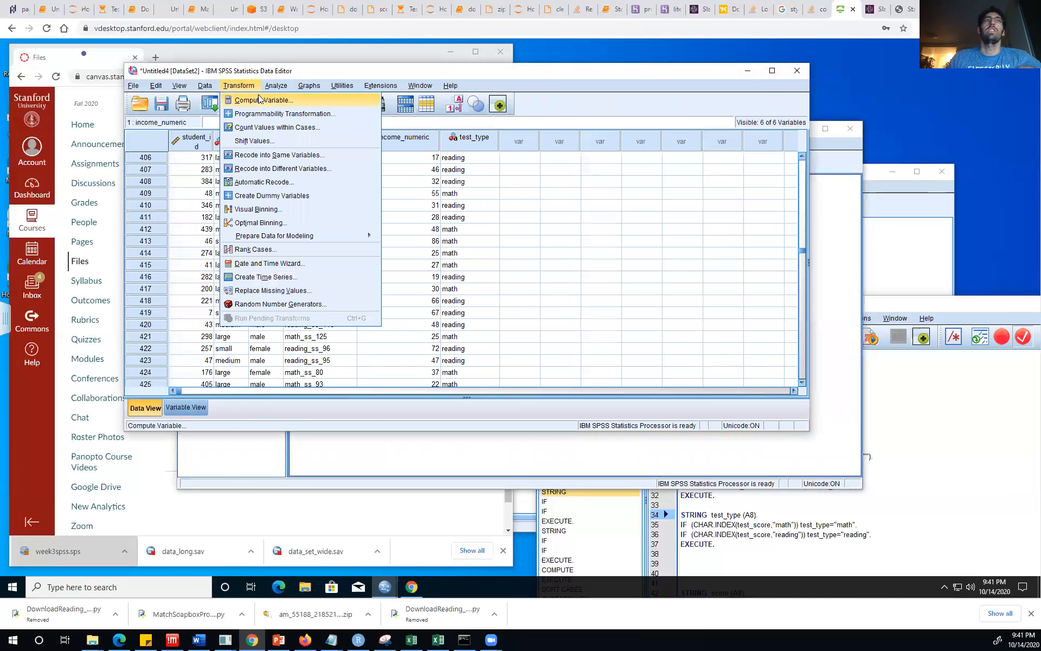
pyautogui.click(260, 100)
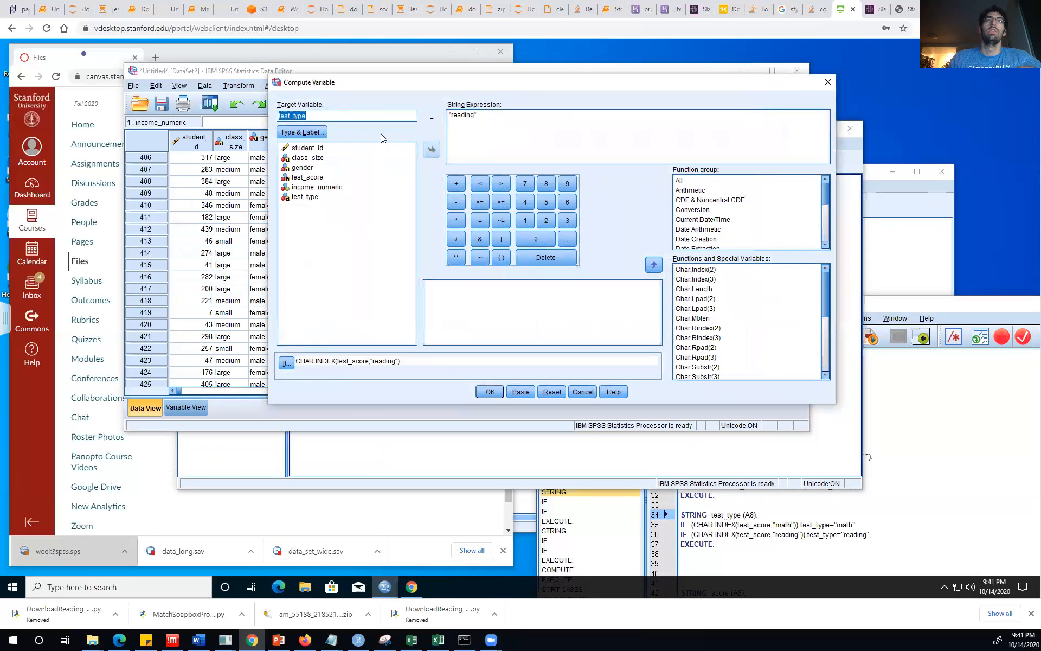
pyautogui.click(362, 112)
pyautogui.press('BackSpace')
pyautogui.press('BackSpace')
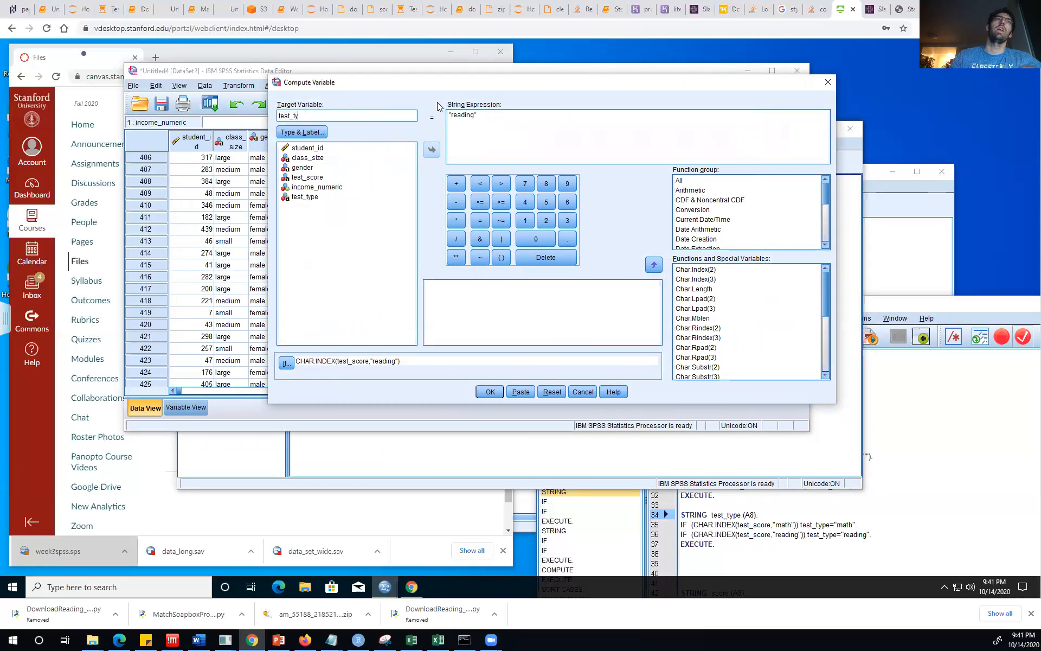
pyautogui.press('BackSpace')
pyautogui.press('BackSpace')
pyautogui.press('BackSpace')
pyautogui.press('BackSpace')
pyautogui.press('BackSpace')
pyautogui.write('score')
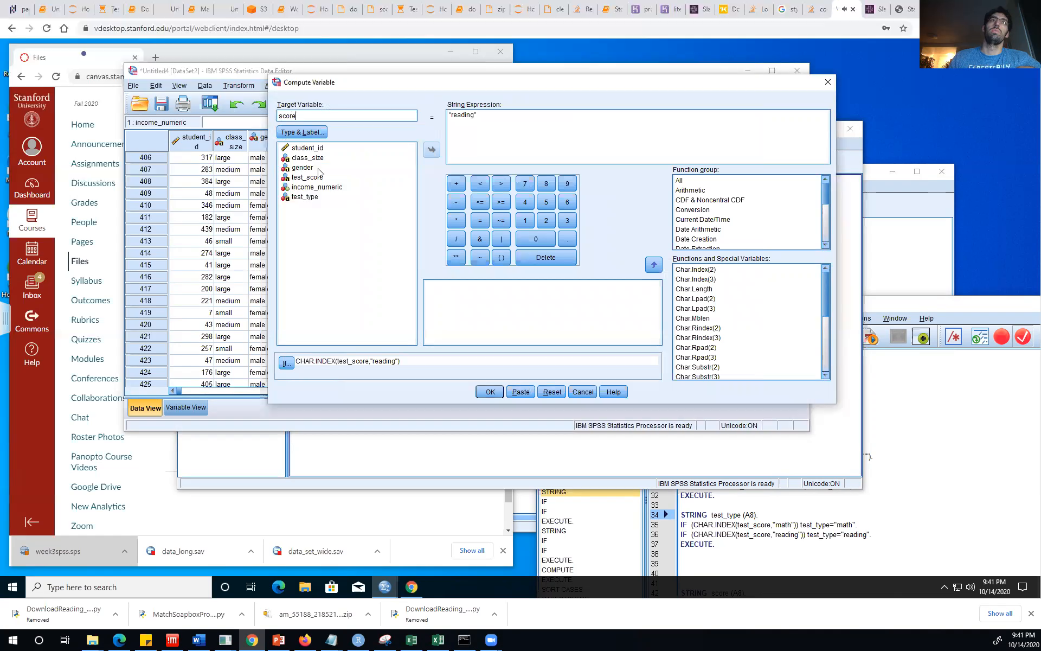
pyautogui.press('BackSpace')
pyautogui.press('BackSpace')
pyautogui.press('BackSpace')
pyautogui.press('BackSpace')
pyautogui.press('BackSpace')
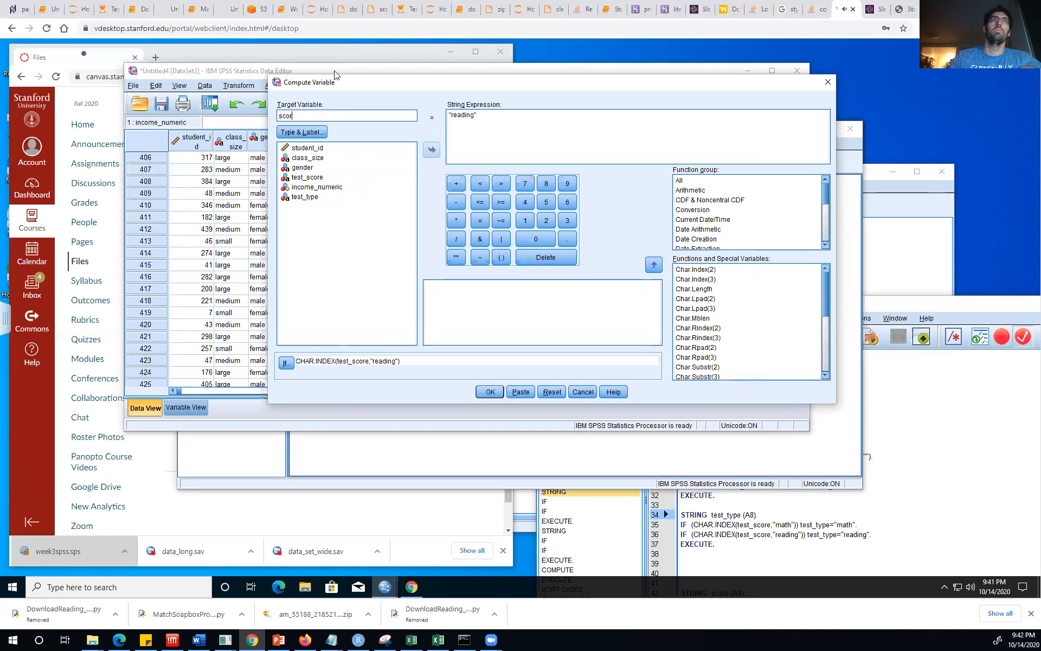
# Step: Set the target variable to income_thousands with the expression income_numeric *1000, run the computation, and check the data
pyautogui.write('income_')
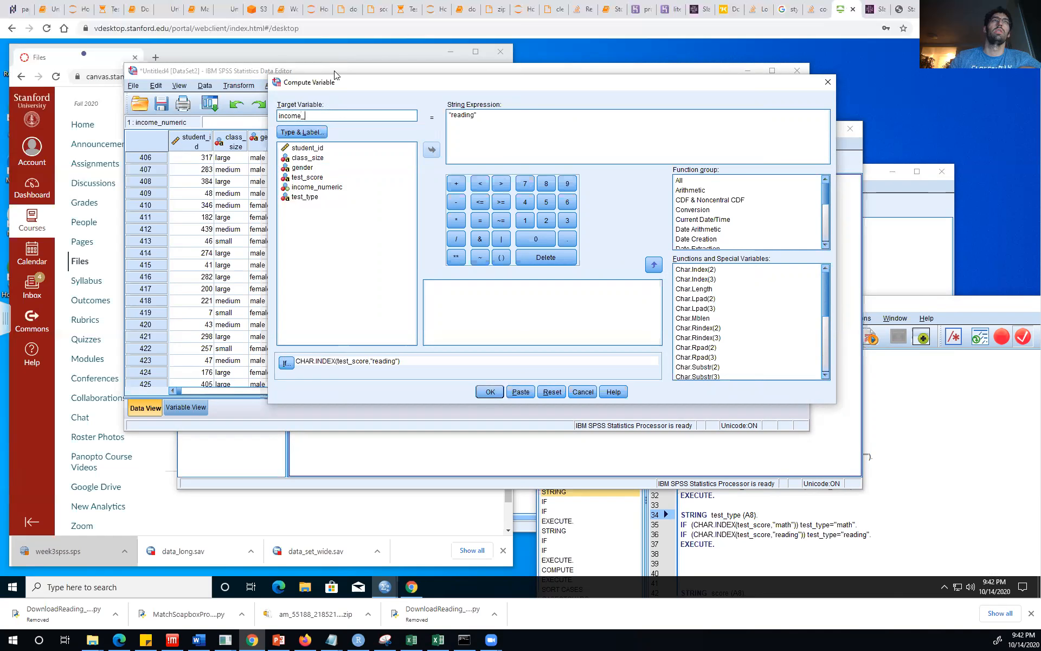
pyautogui.write('thousands')
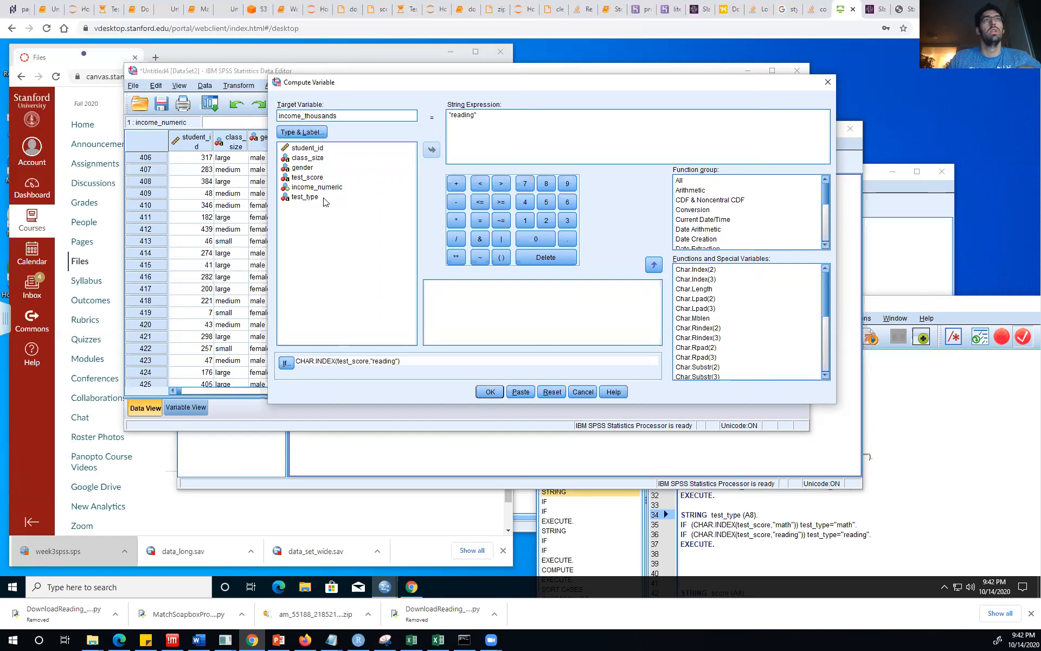
pyautogui.click(315, 188)
pyautogui.moveTo(508, 120); pyautogui.dragTo(384, 112)
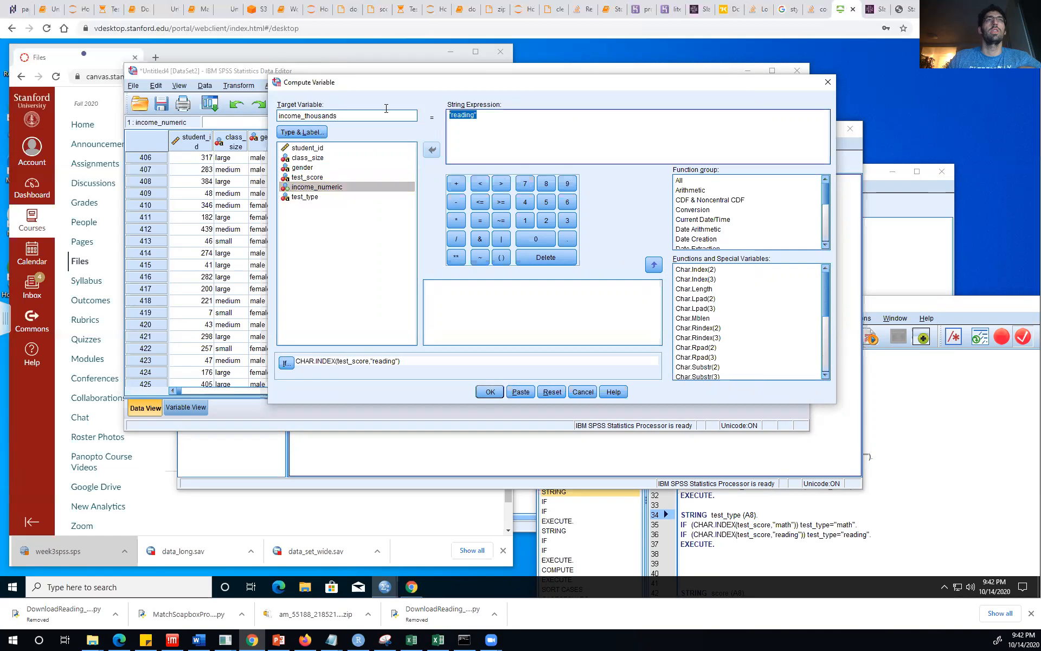
pyautogui.press('BackSpace')
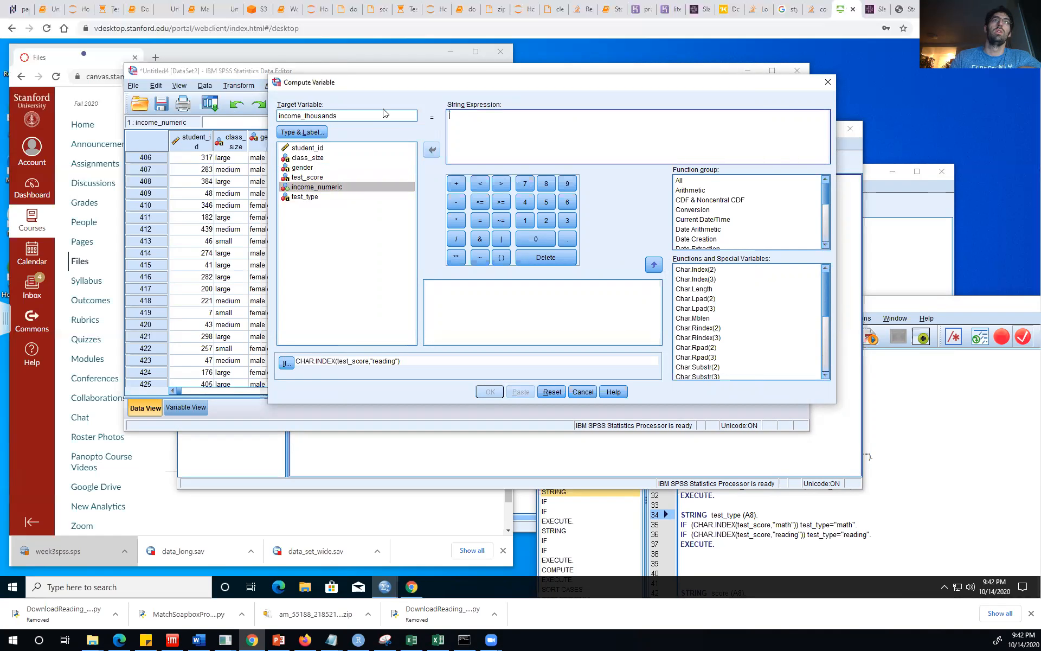
pyautogui.write('income_numeric *1000')
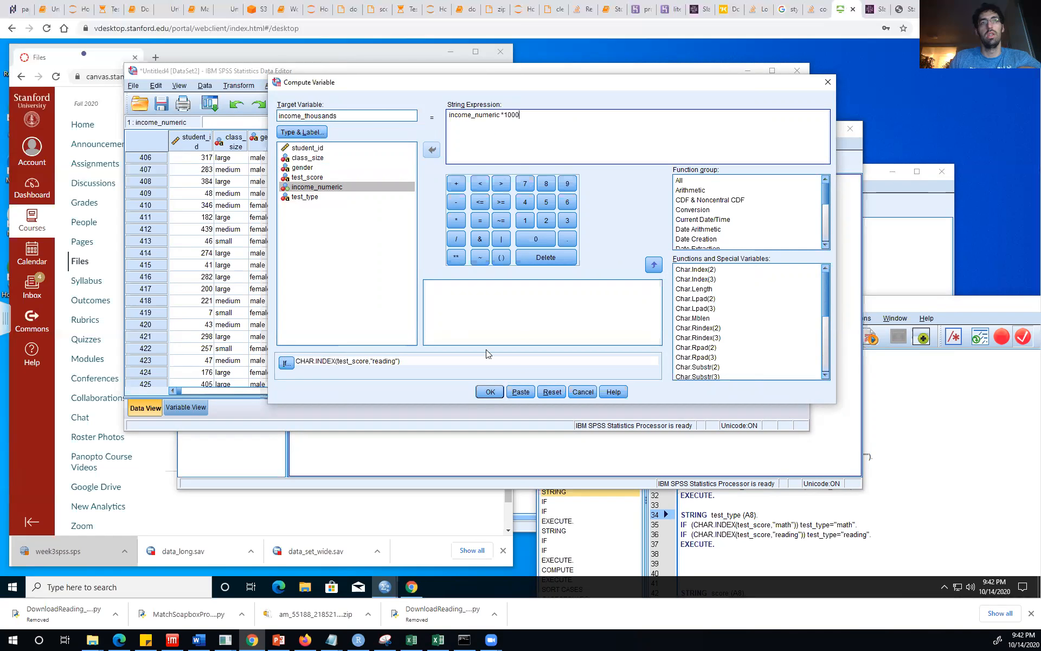
pyautogui.click(490, 392)
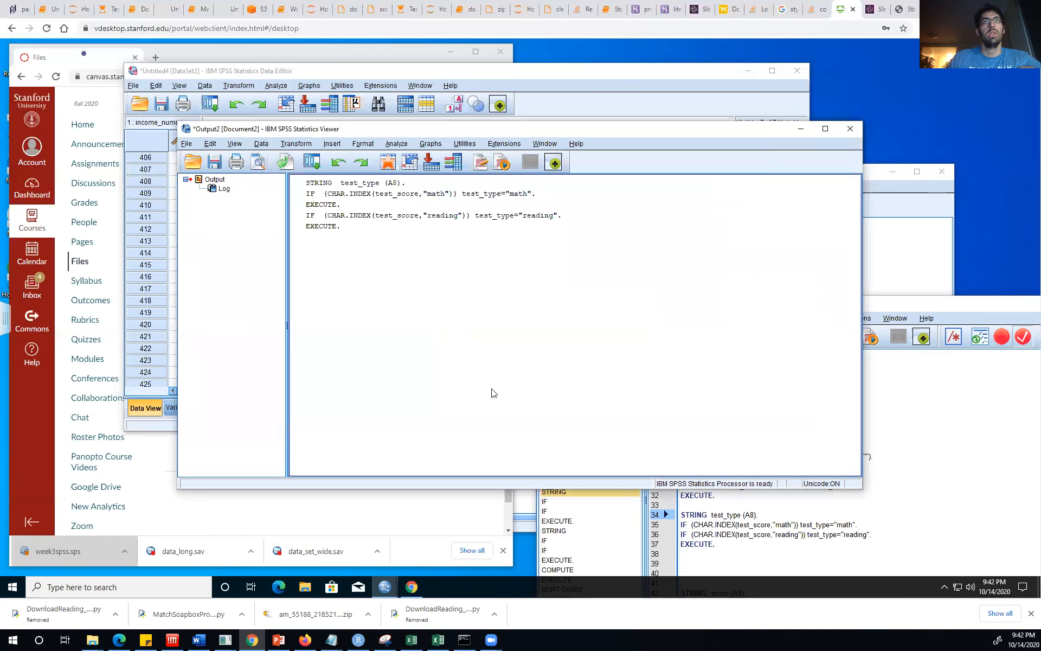
pyautogui.click(627, 96)
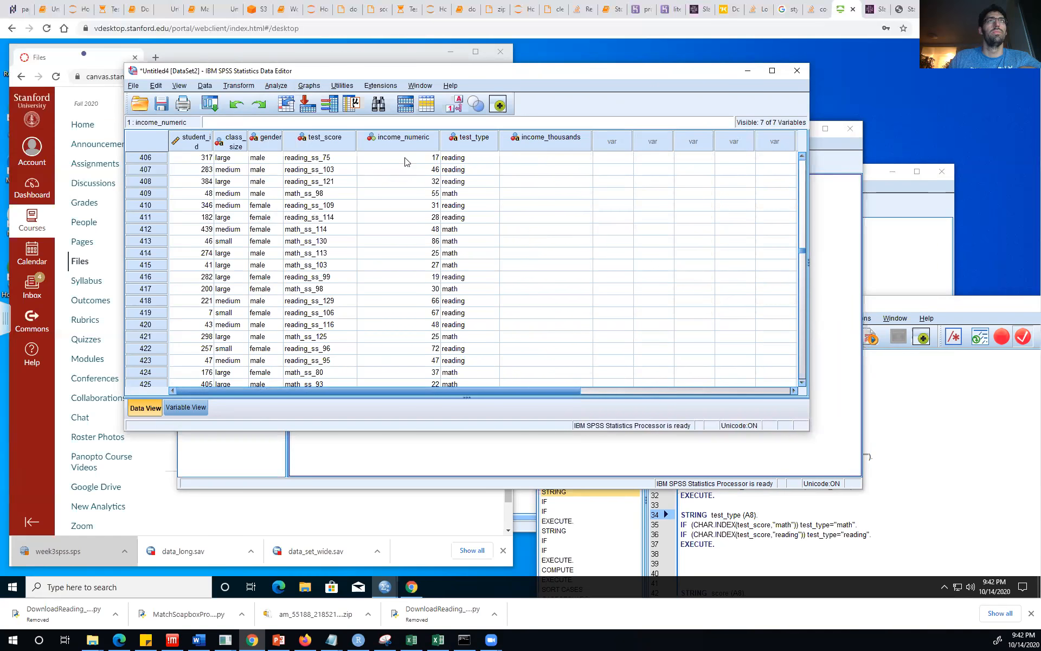
# Step: Set the measurement level of the income_numeric variable to Scale
pyautogui.click(177, 408)
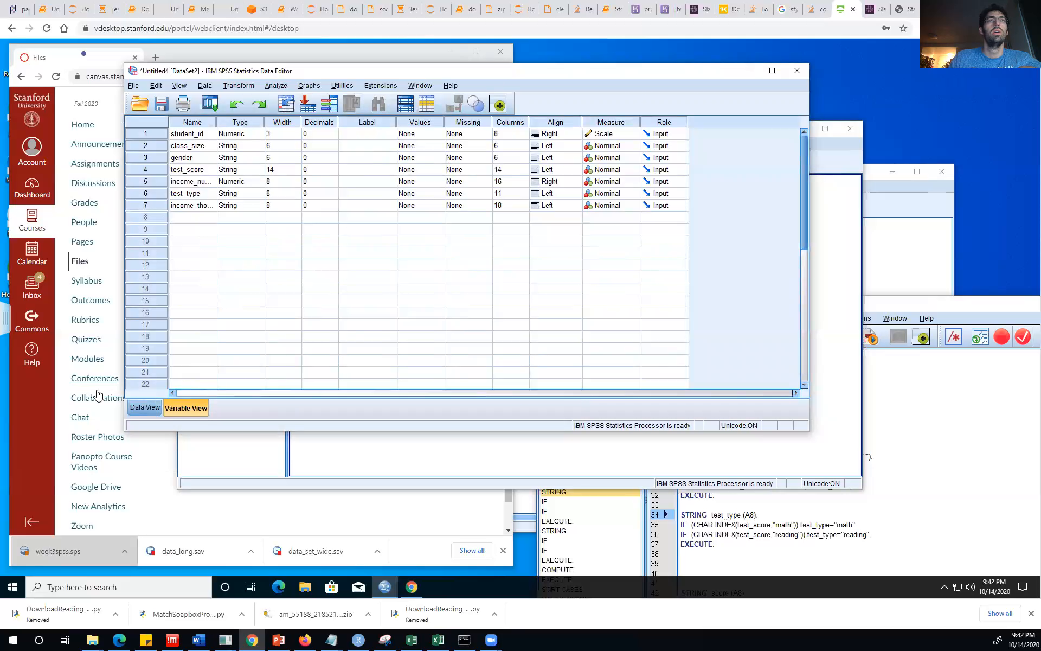
pyautogui.click(605, 181)
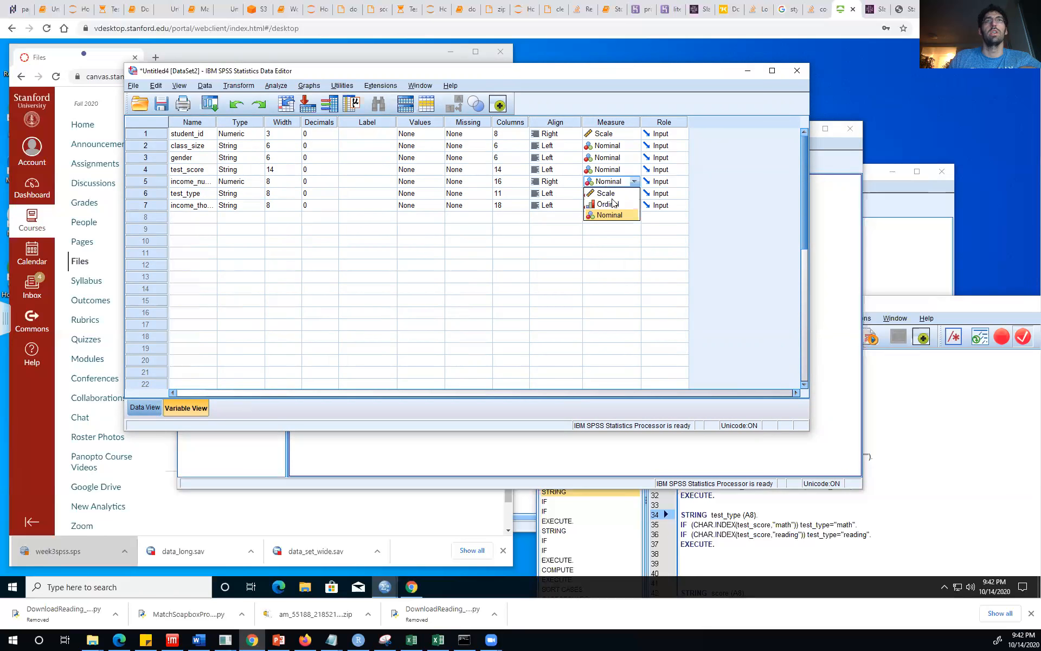
pyautogui.click(601, 190)
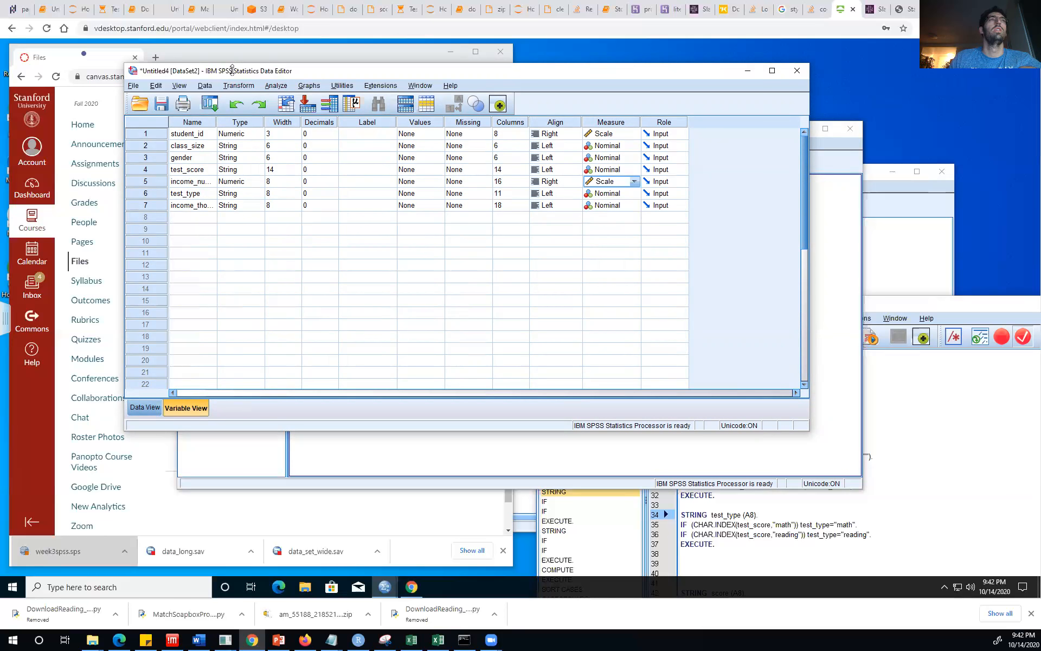
# Step: Try to rerun the unchanged income_thousands computation over the existing variable, and check the output log and data
pyautogui.click(243, 87)
pyautogui.click(248, 100)
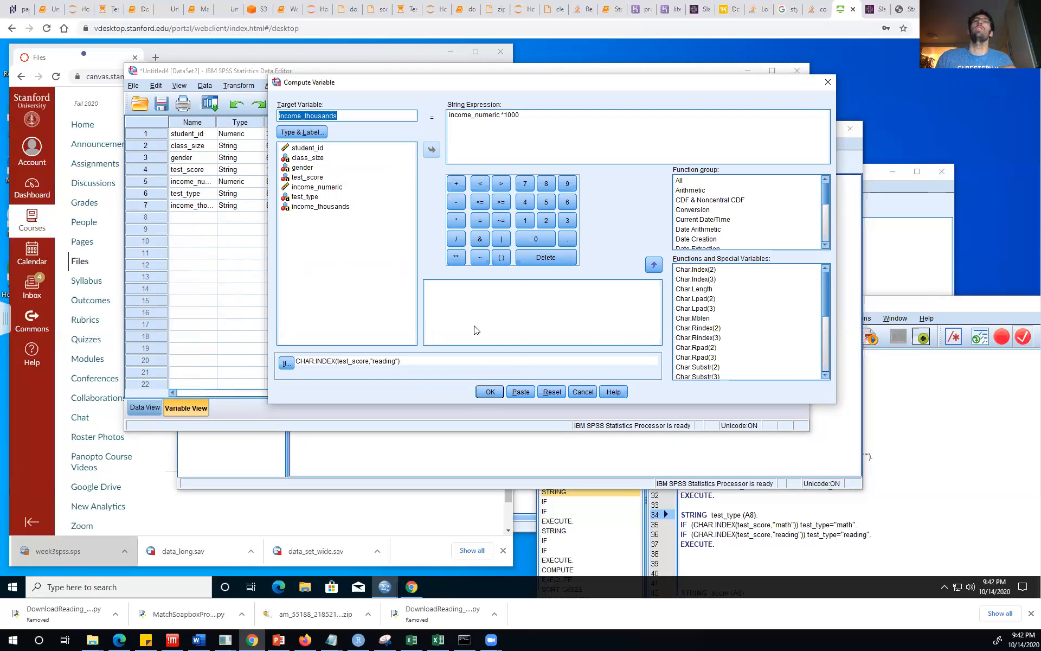
pyautogui.click(490, 393)
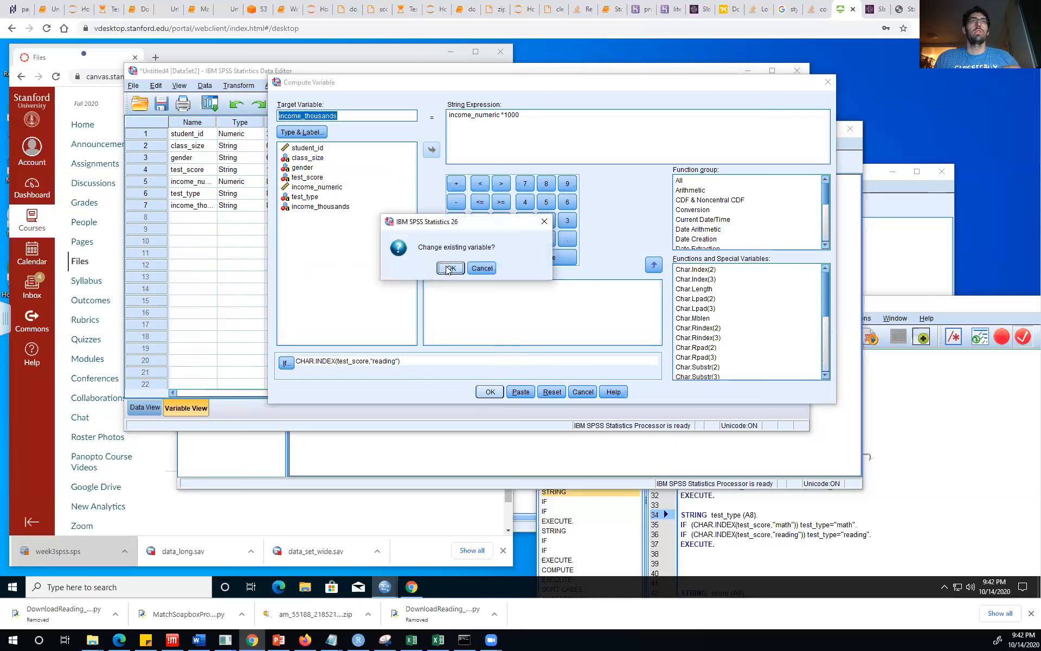
pyautogui.click(448, 269)
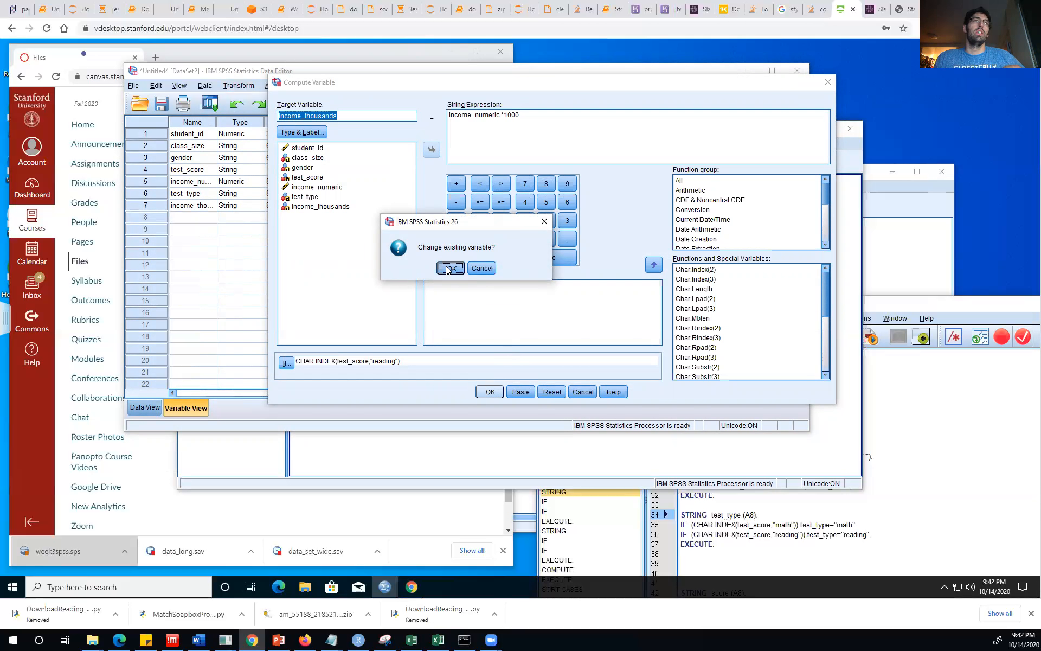
pyautogui.click(448, 269)
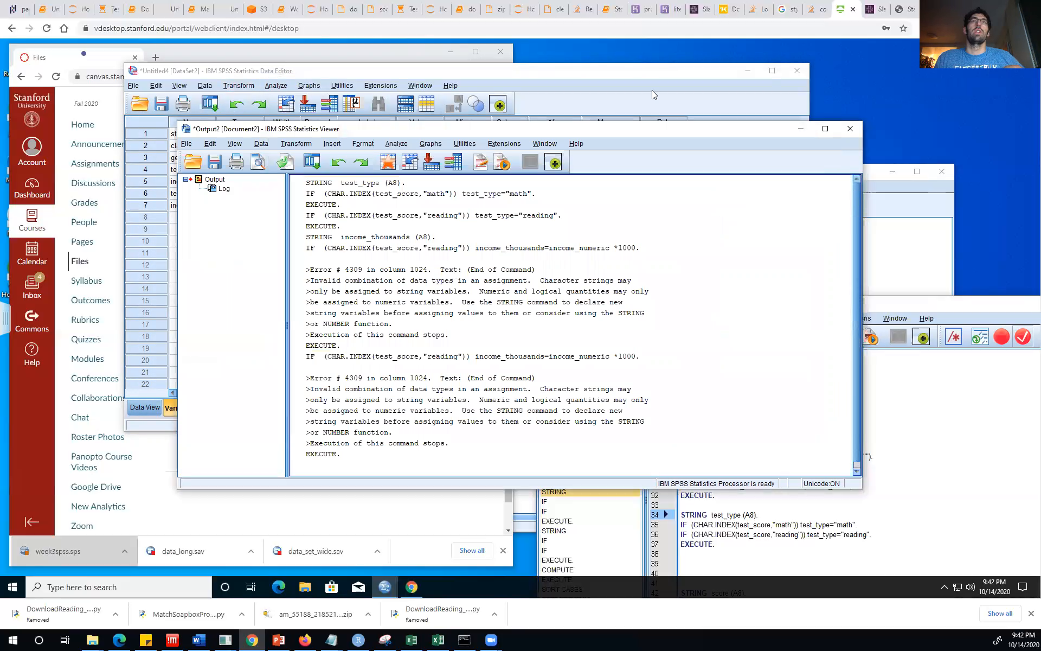
pyautogui.click(654, 96)
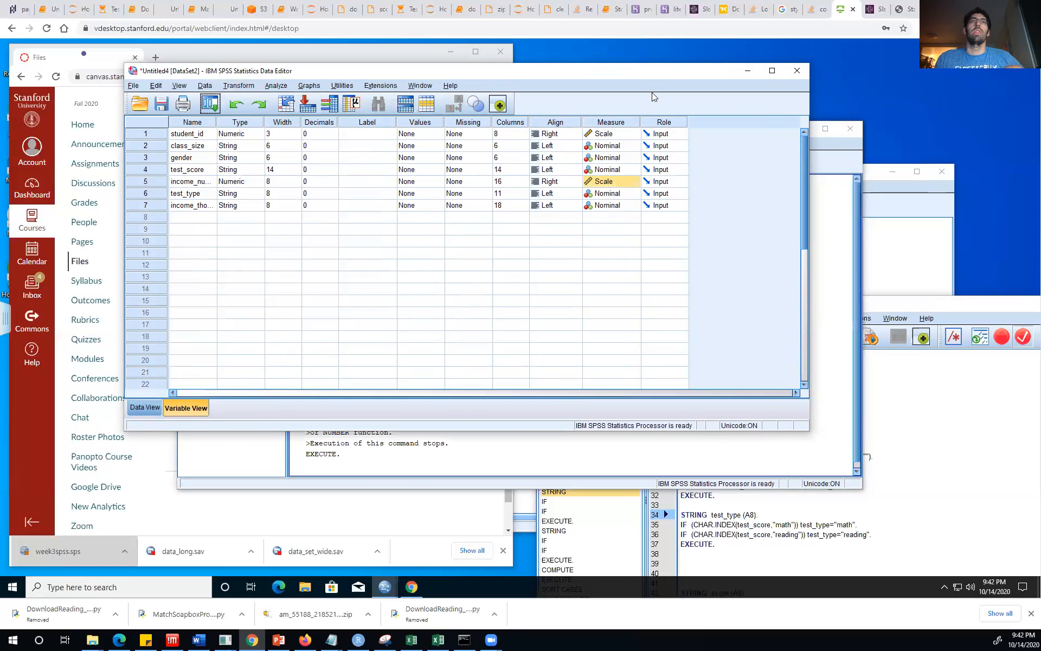
pyautogui.click(154, 411)
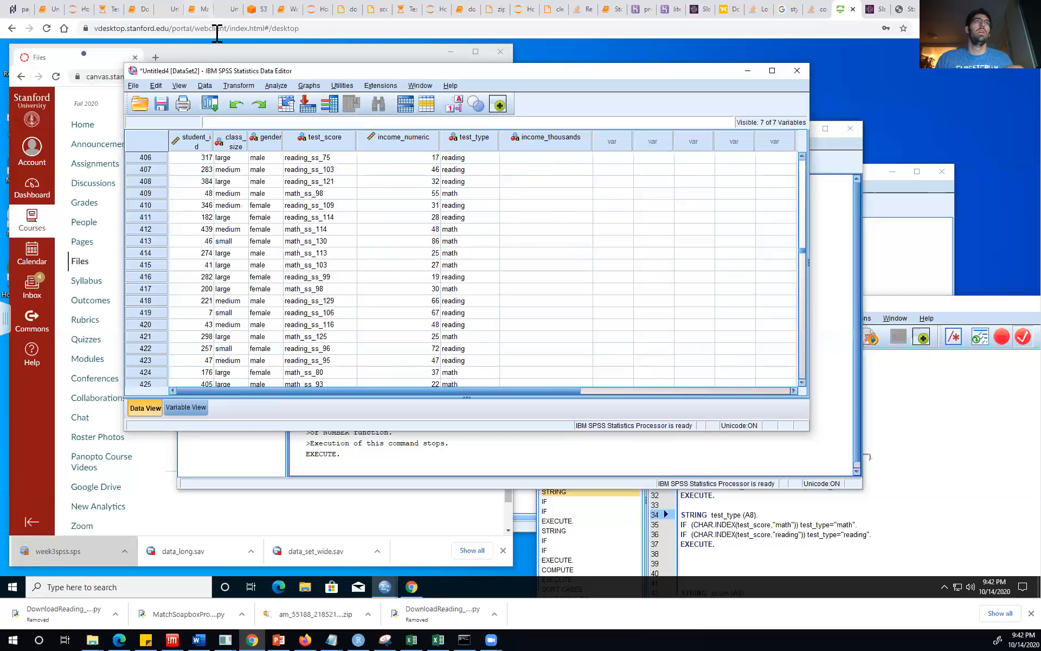
pyautogui.click(211, 87)
pyautogui.click(238, 86)
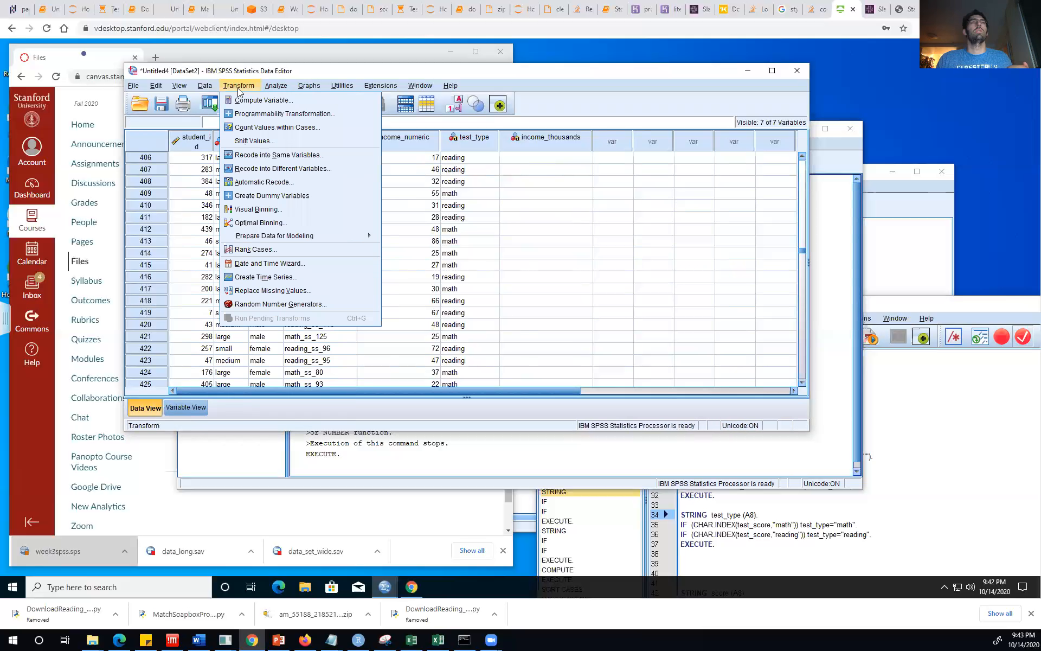
pyautogui.click(237, 101)
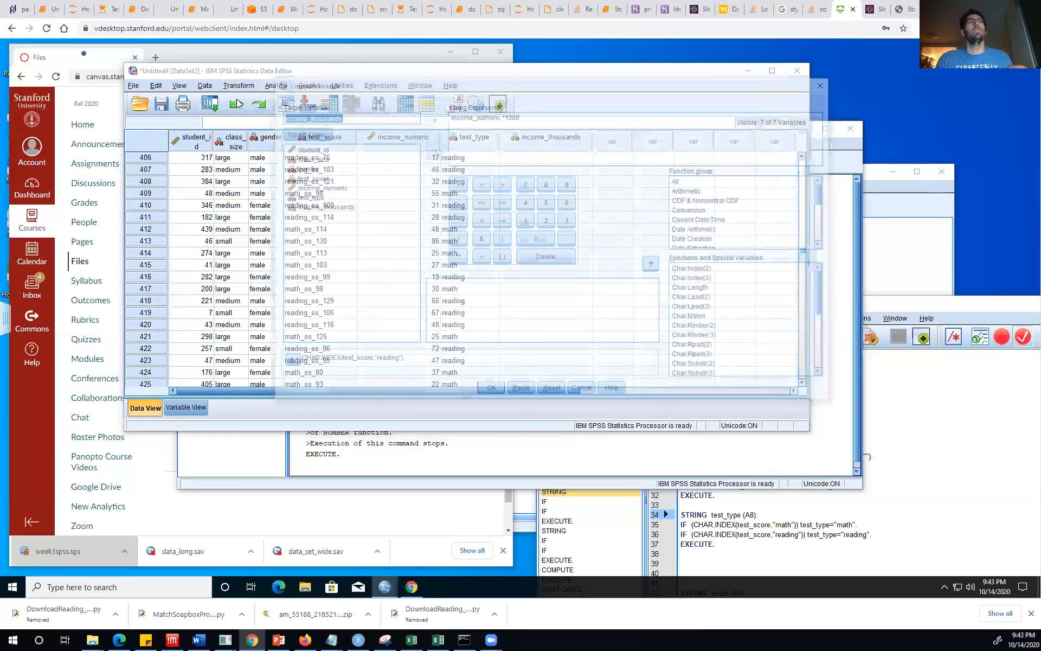
pyautogui.click(291, 133)
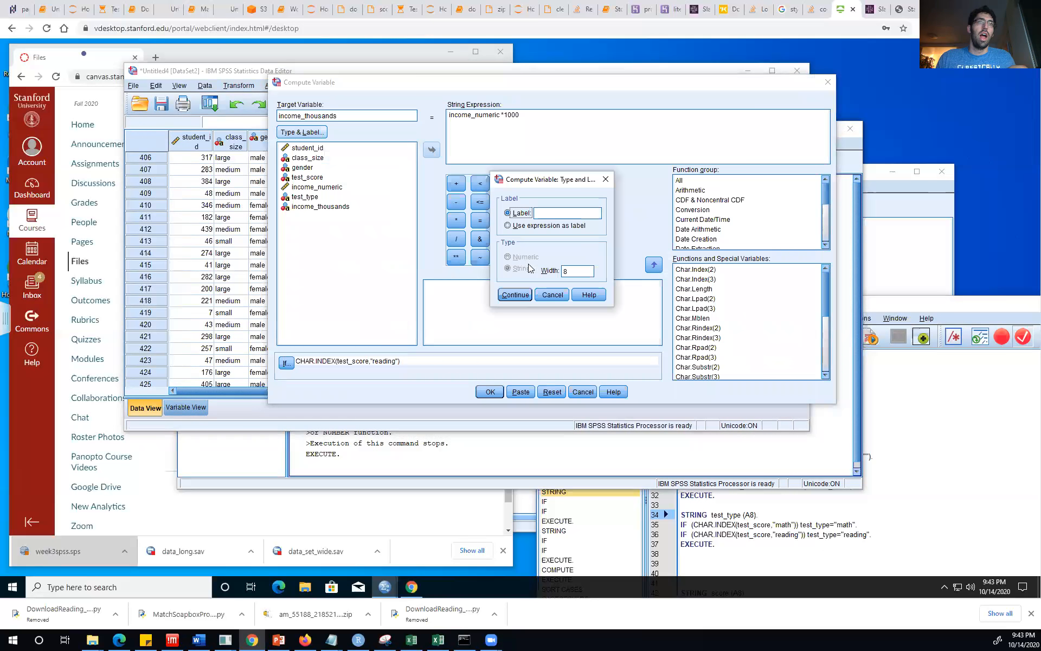
pyautogui.click(553, 295)
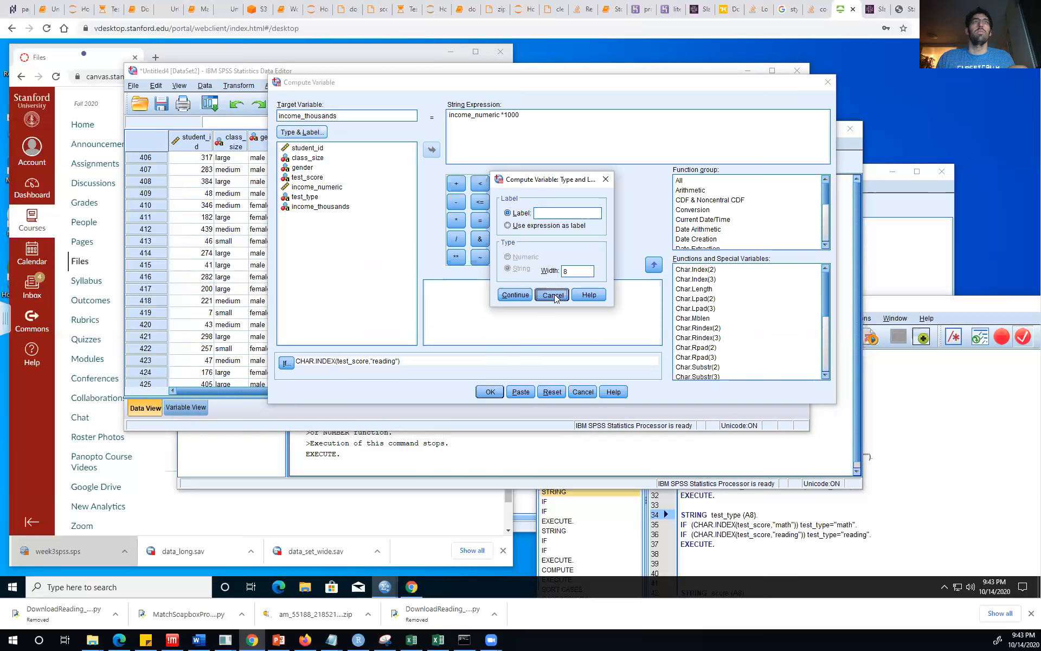
pyautogui.click(222, 73)
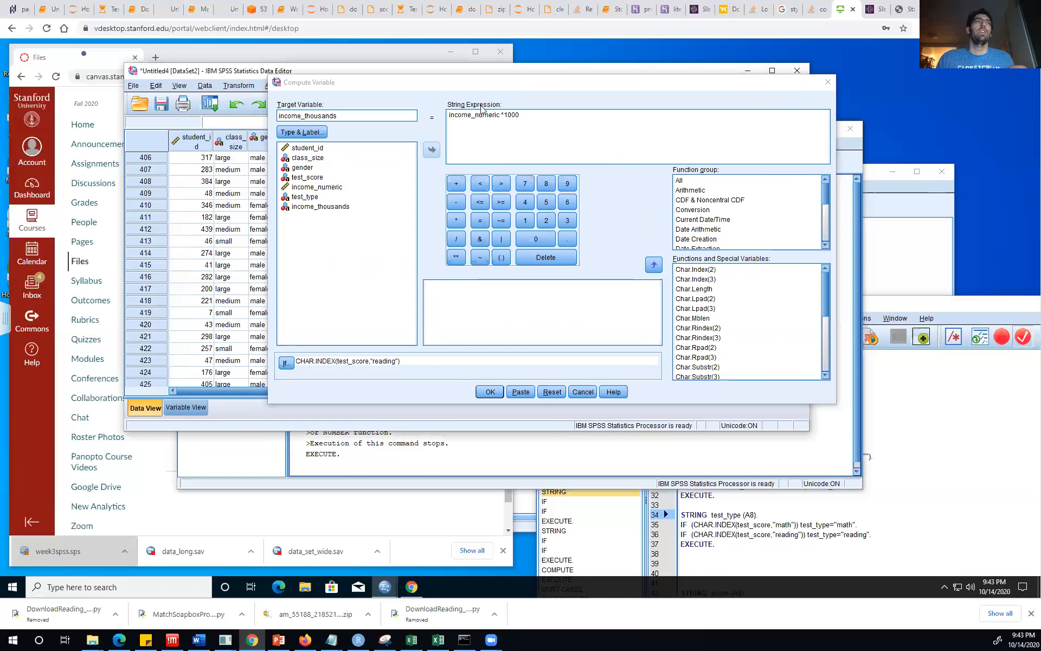
pyautogui.click(828, 83)
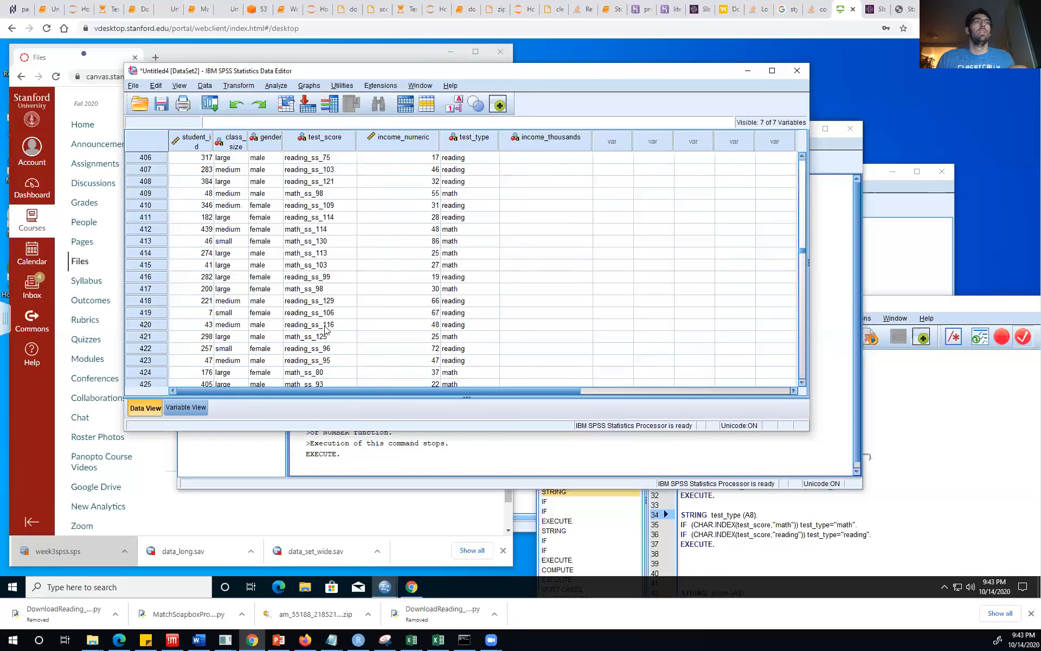
# Step: Change the income_thousands variable's type to Numeric, and review the data column and output log
pyautogui.click(185, 408)
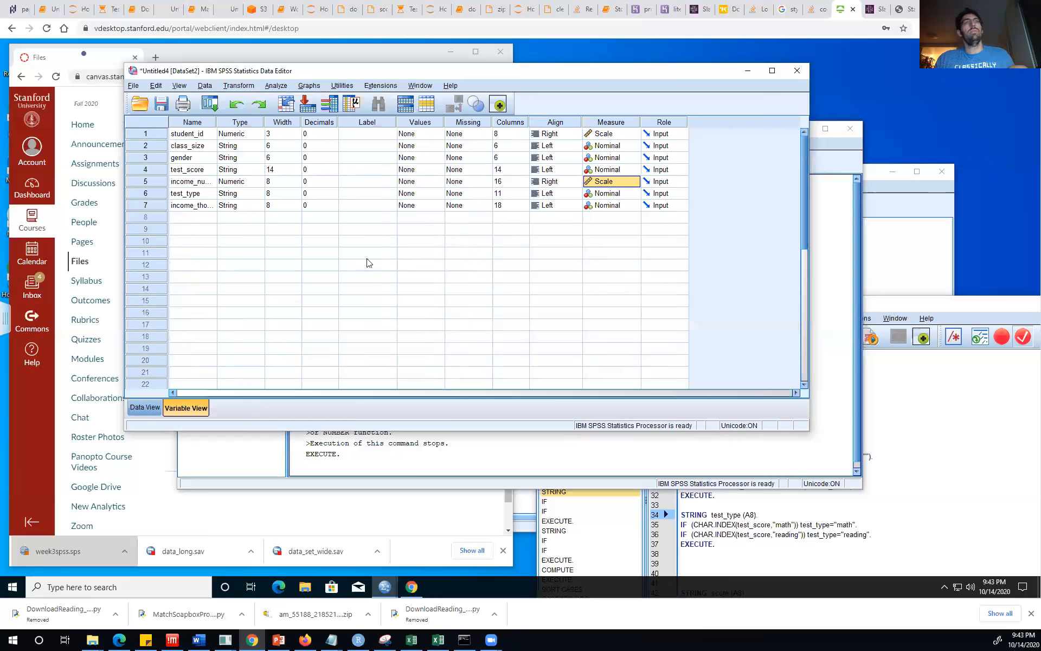
pyautogui.click(228, 208)
pyautogui.click(258, 205)
pyautogui.click(363, 184)
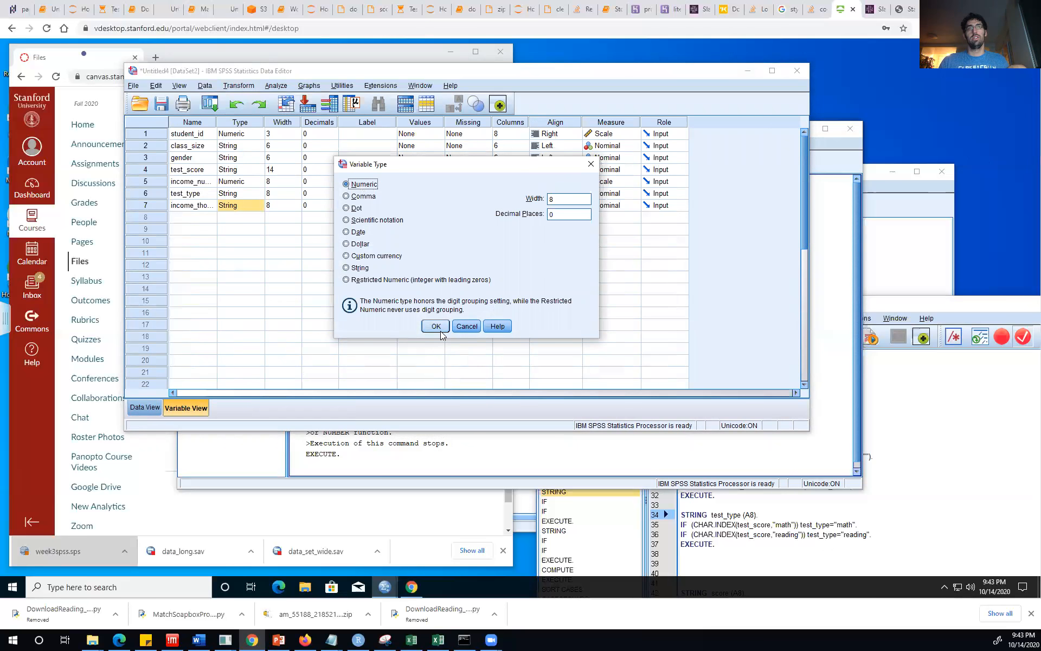
pyautogui.click(429, 328)
pyautogui.click(137, 410)
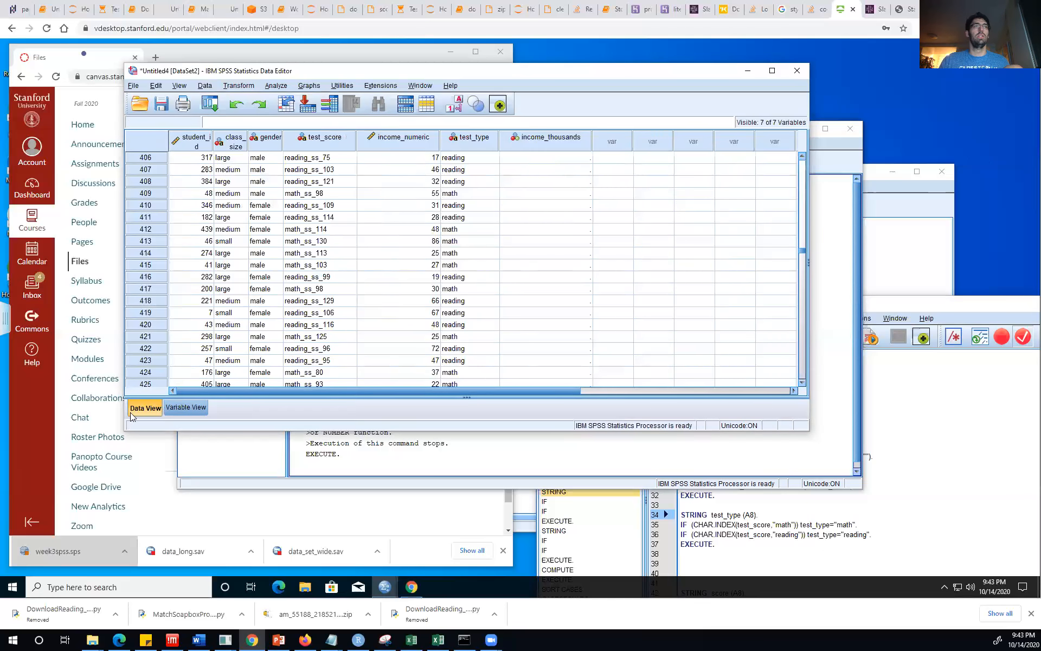
pyautogui.click(832, 333)
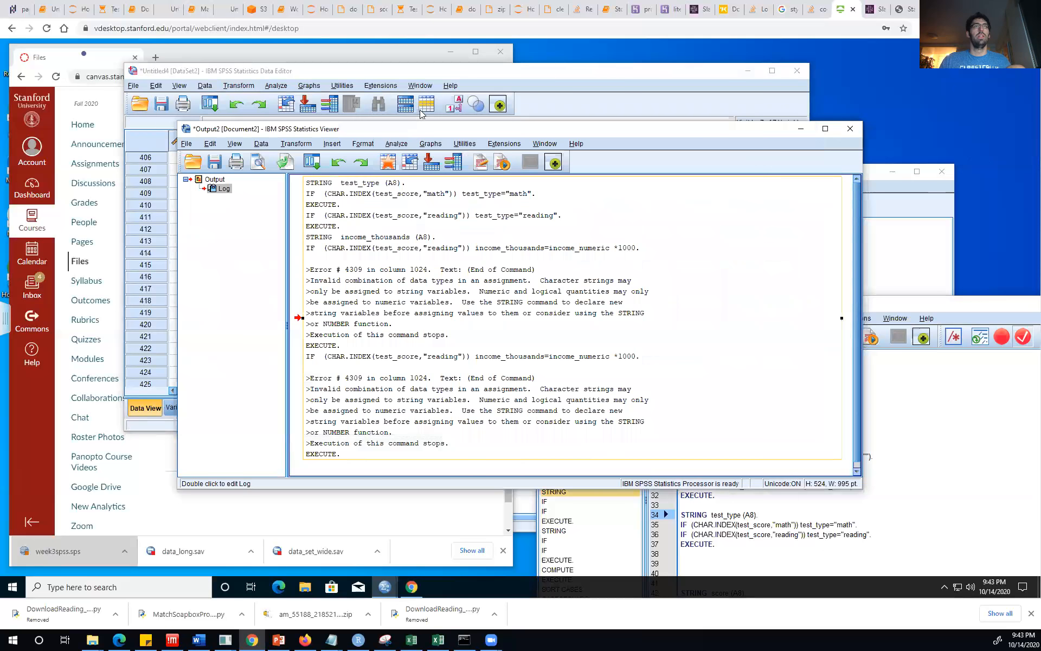
pyautogui.click(648, 106)
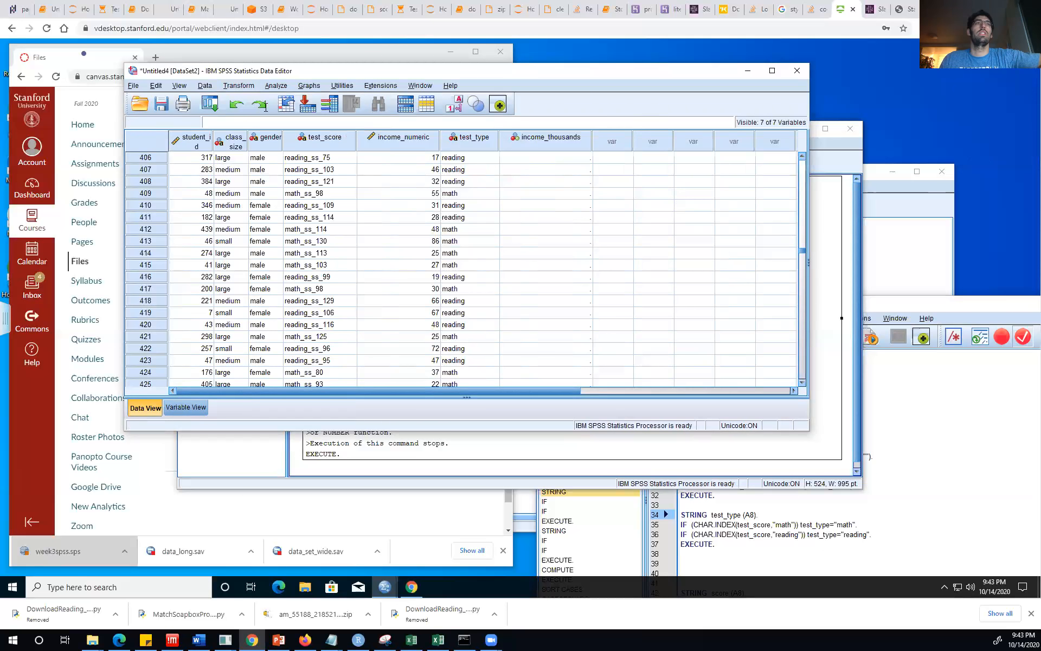
# Step: Rerun the unchanged income_thousands computation, changing the existing variable, and check the column in the data
pyautogui.click(235, 87)
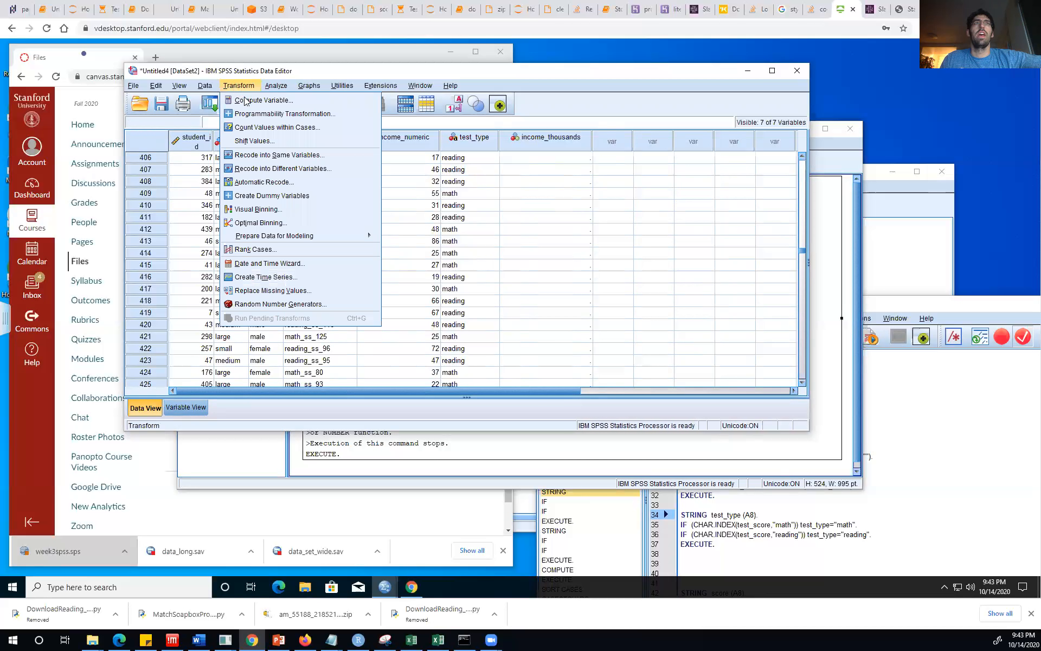
pyautogui.click(245, 99)
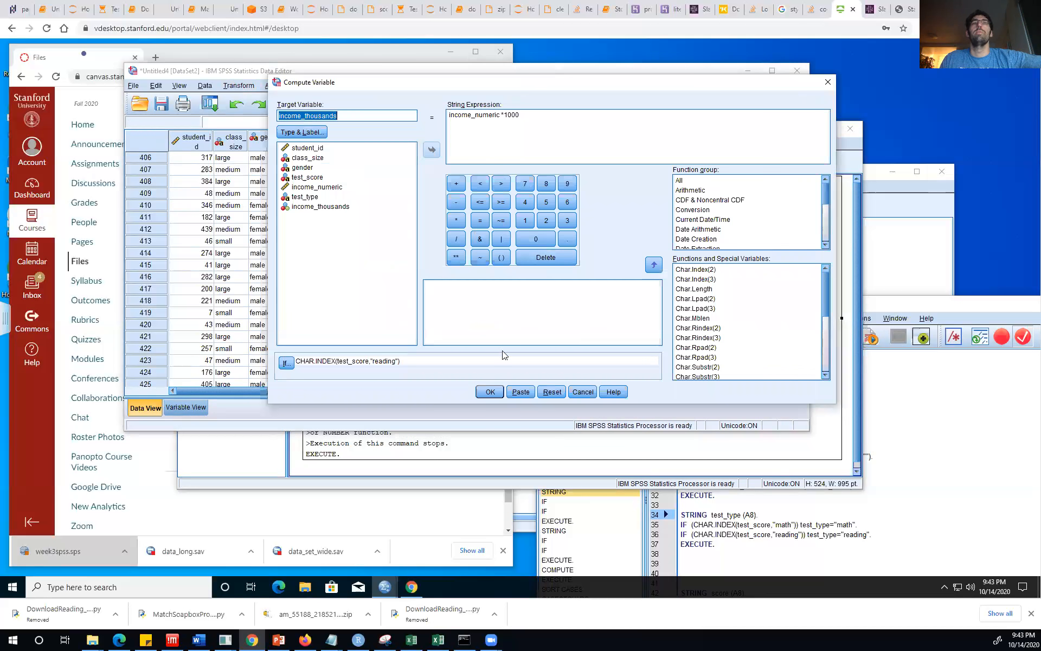
pyautogui.click(489, 394)
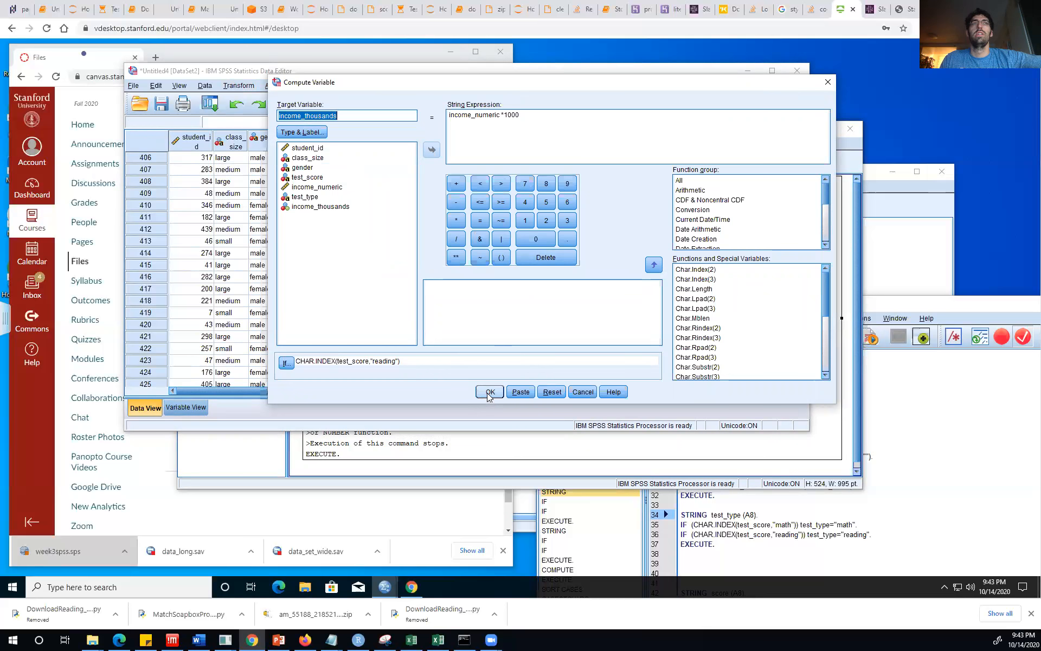
pyautogui.click(449, 268)
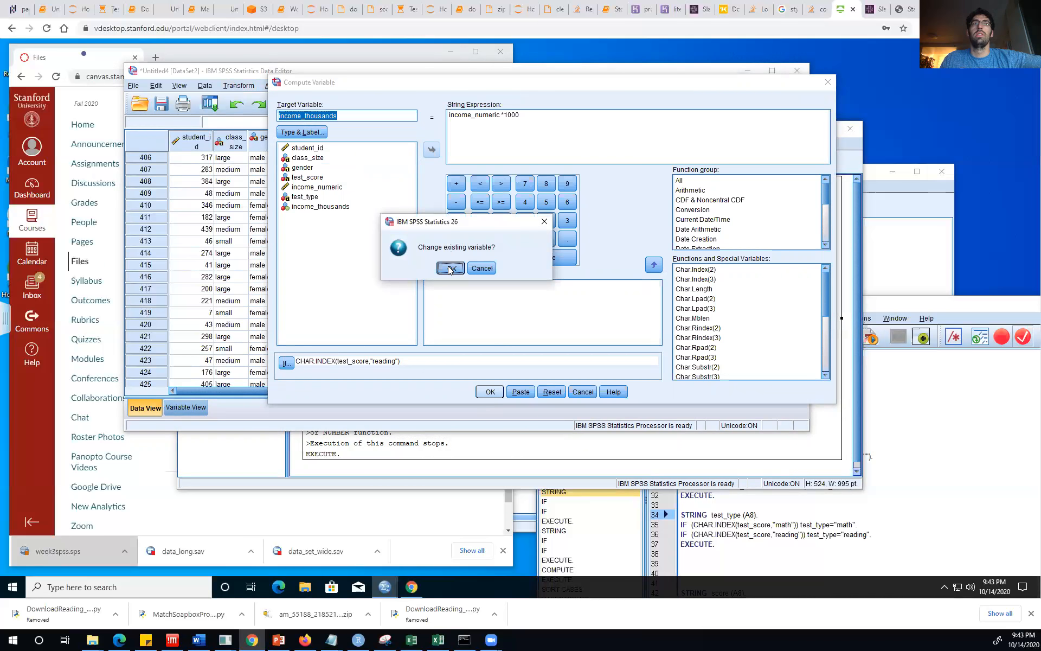
pyautogui.click(591, 91)
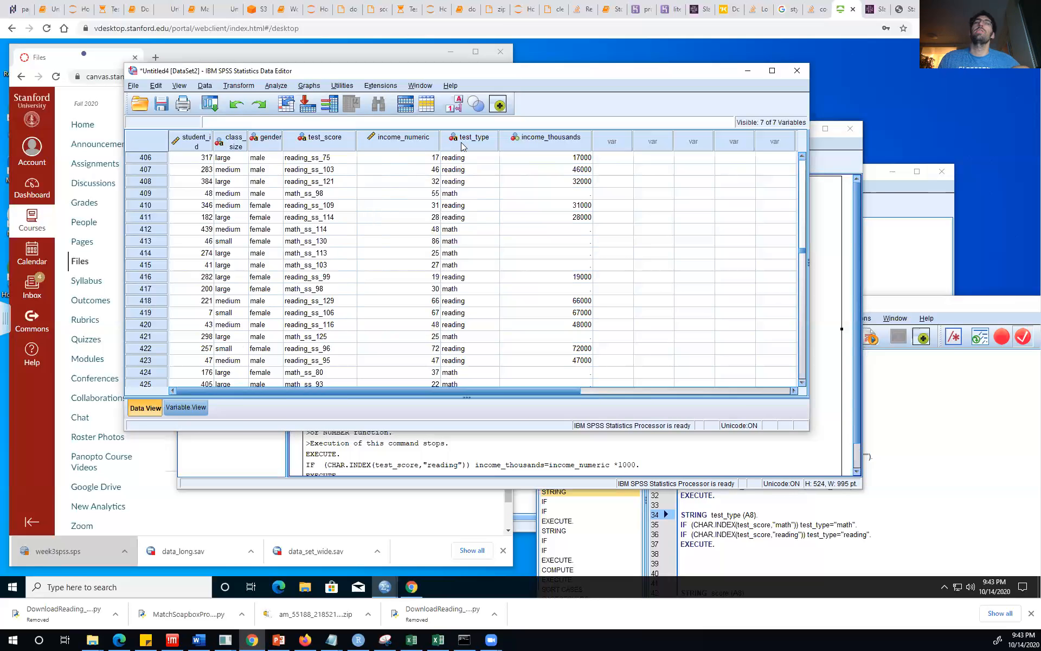
# Step: Clear the case selection condition from the income_thousands computation and set it to include all cases
pyautogui.click(246, 89)
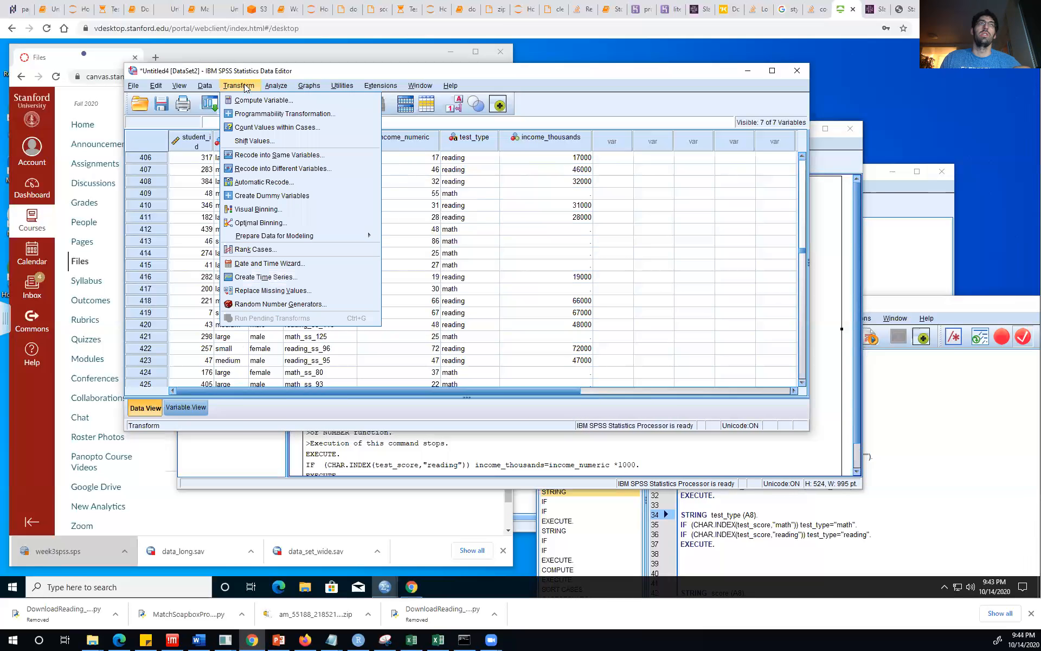
pyautogui.click(264, 101)
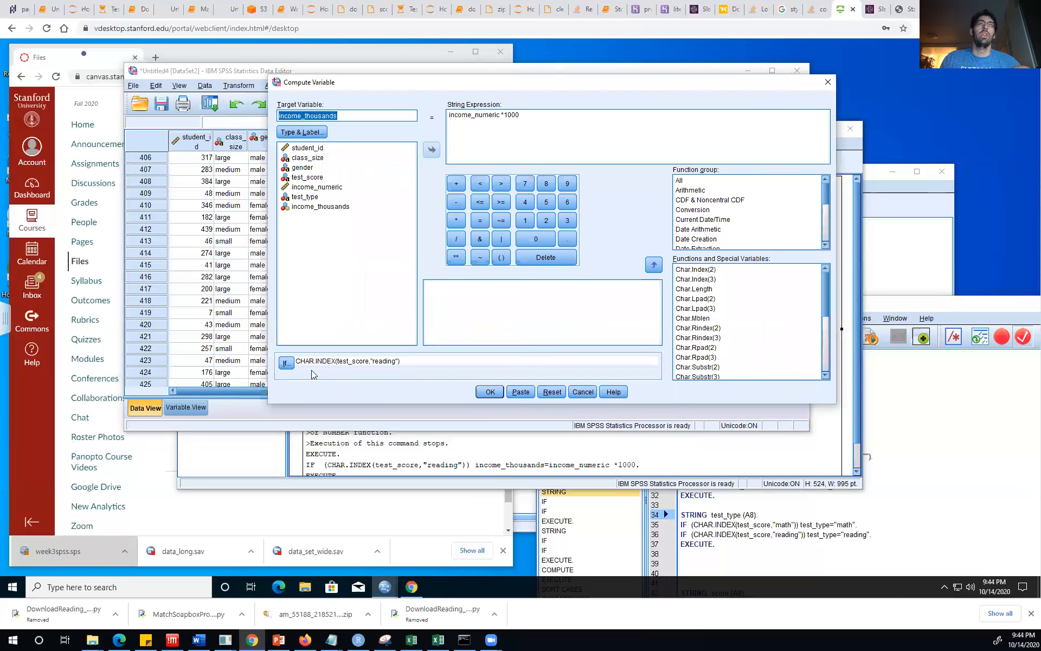
pyautogui.click(286, 362)
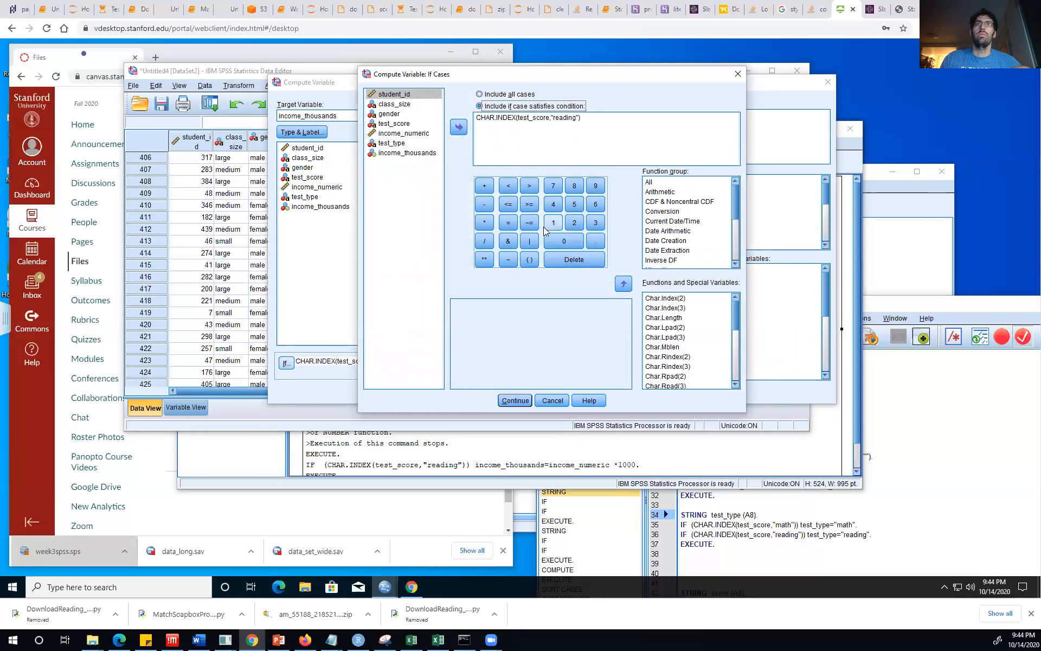
pyautogui.press('Tab')
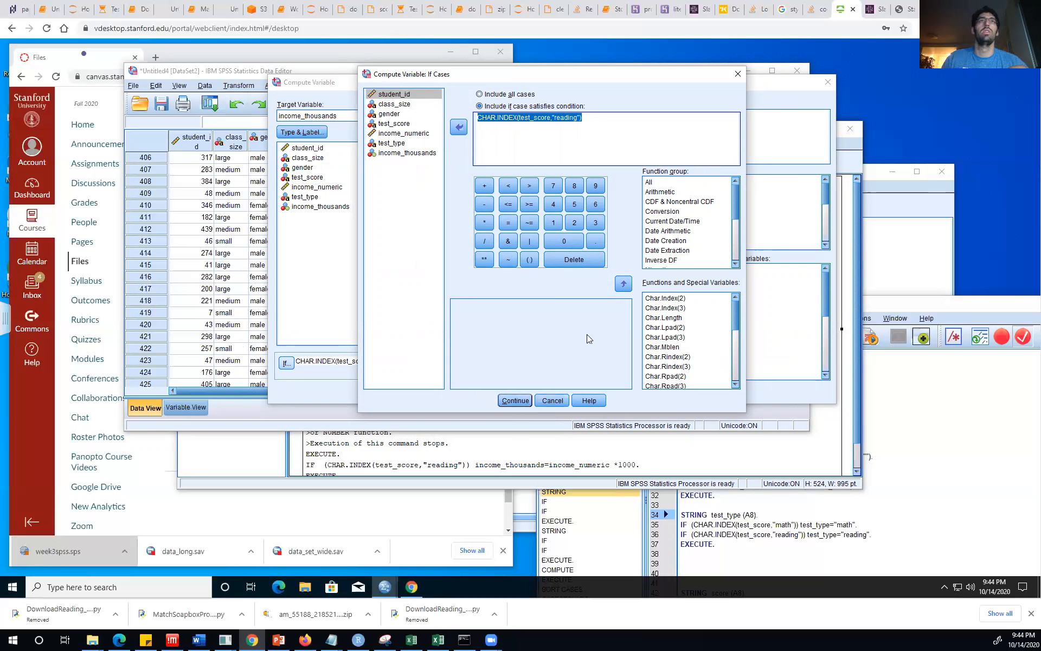
pyautogui.press('BackSpace')
pyautogui.click(494, 94)
pyautogui.click(514, 401)
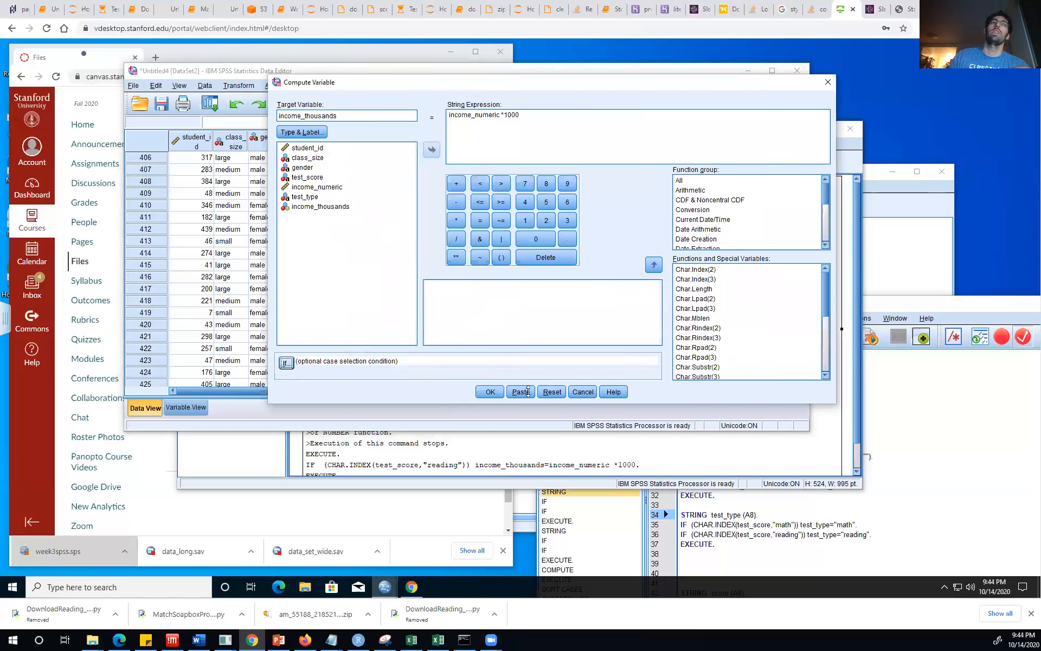
# Step: Run the income_thousands computation over the existing variable, keep the output document open, and check the data
pyautogui.click(493, 393)
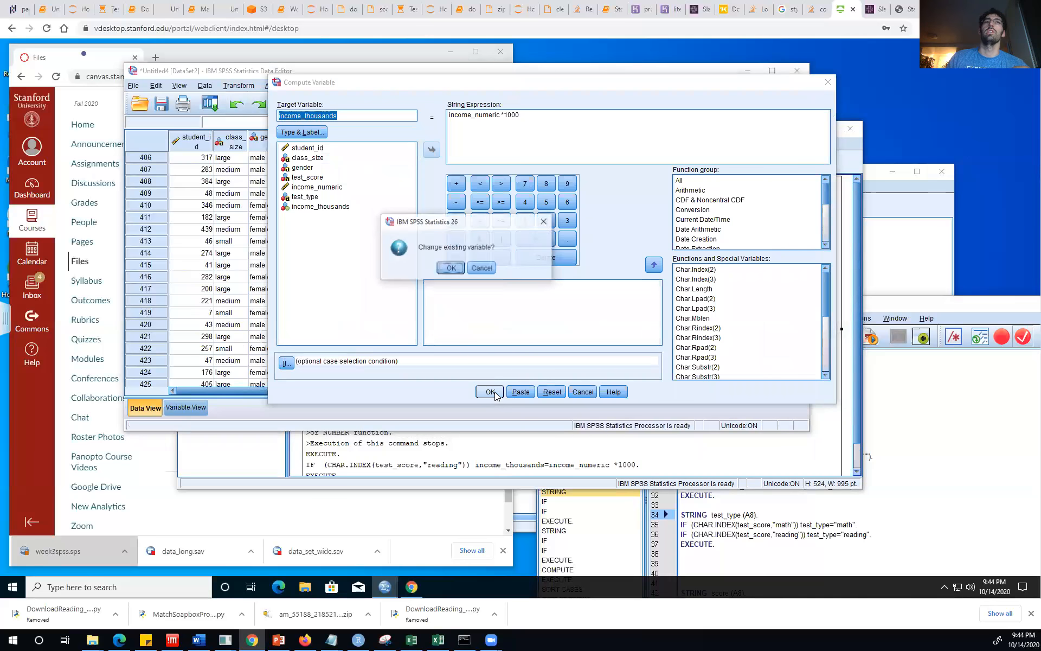
pyautogui.click(450, 269)
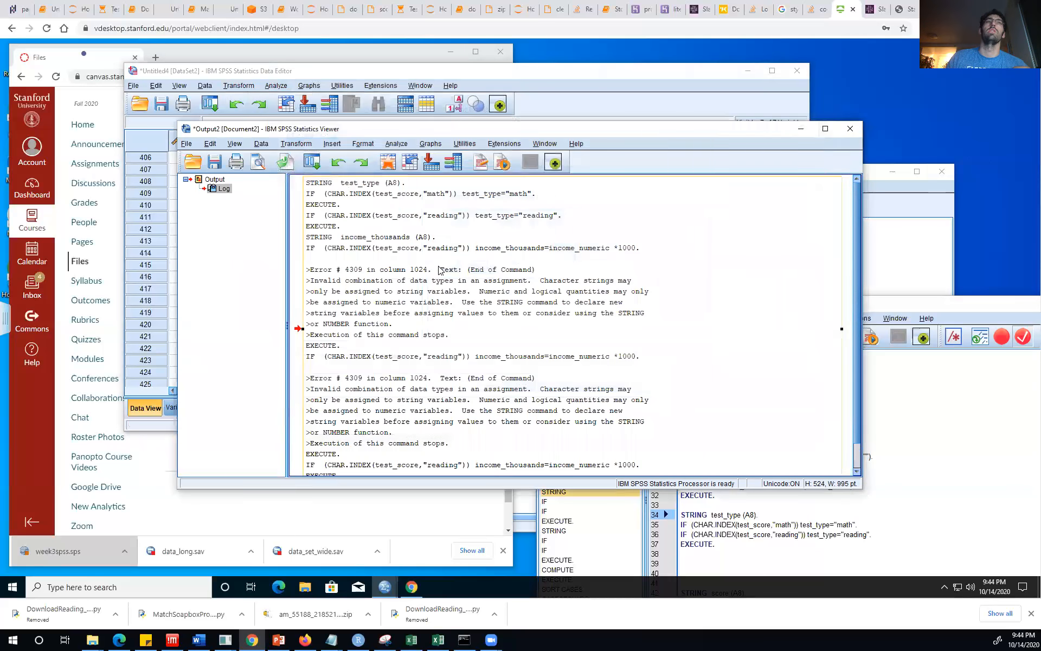
pyautogui.click(850, 130)
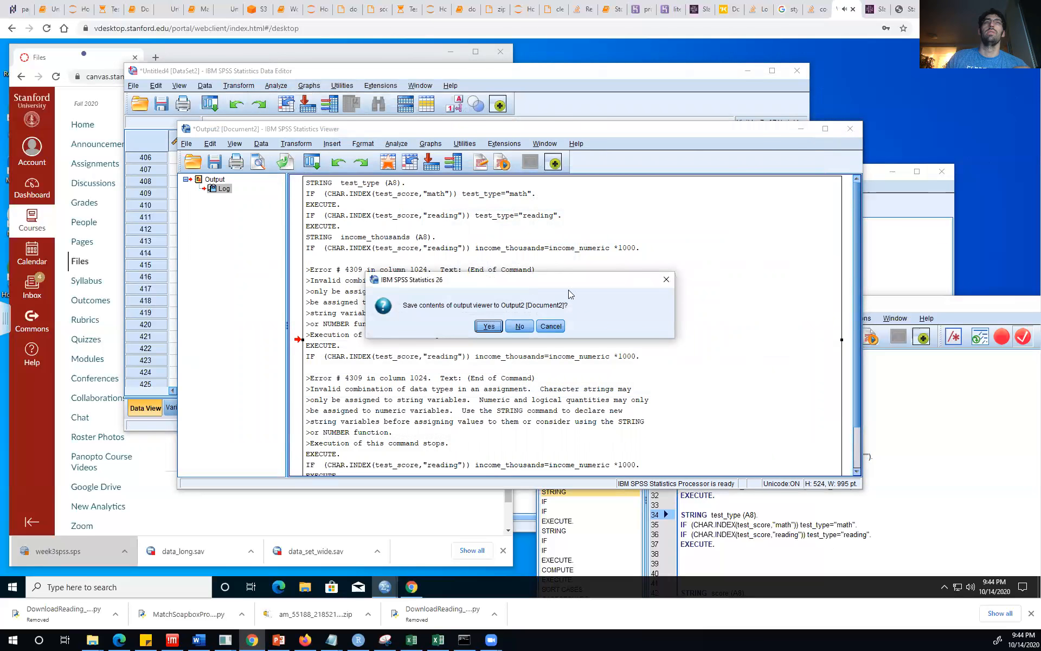
pyautogui.click(550, 326)
pyautogui.click(626, 91)
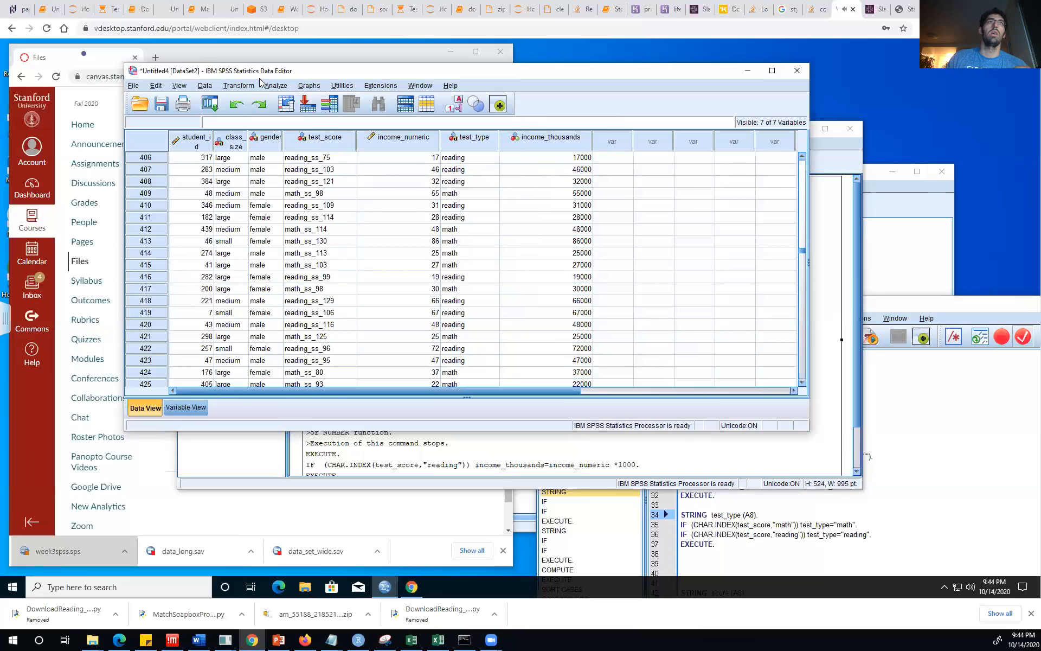
# Step: Start another variable computation and set its target variable to score
pyautogui.click(243, 87)
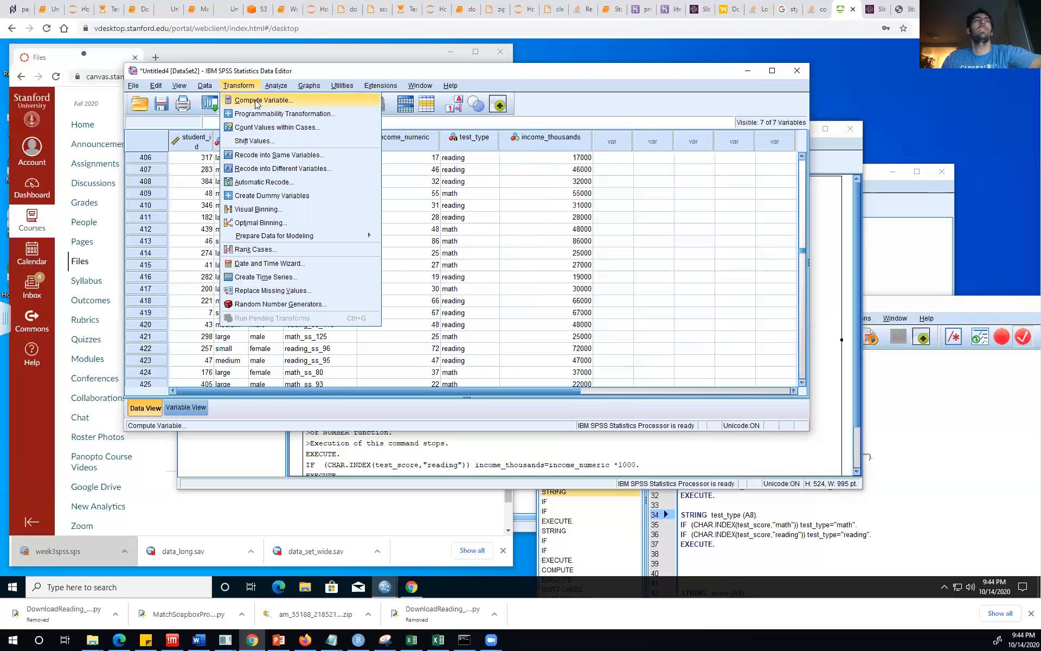
pyautogui.click(542, 159)
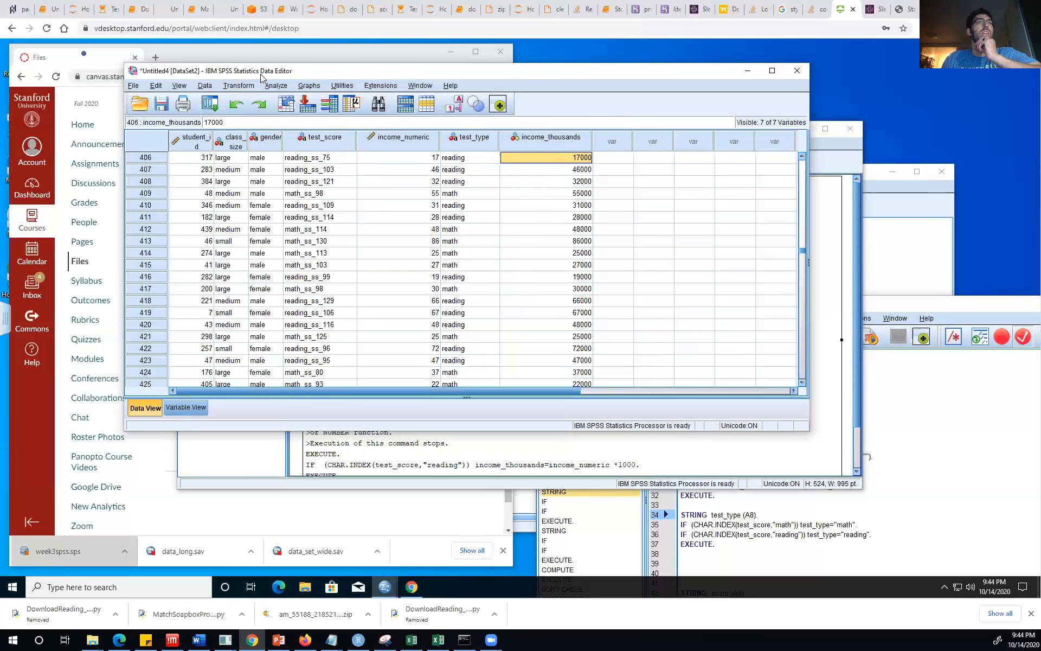
pyautogui.click(249, 86)
pyautogui.click(251, 100)
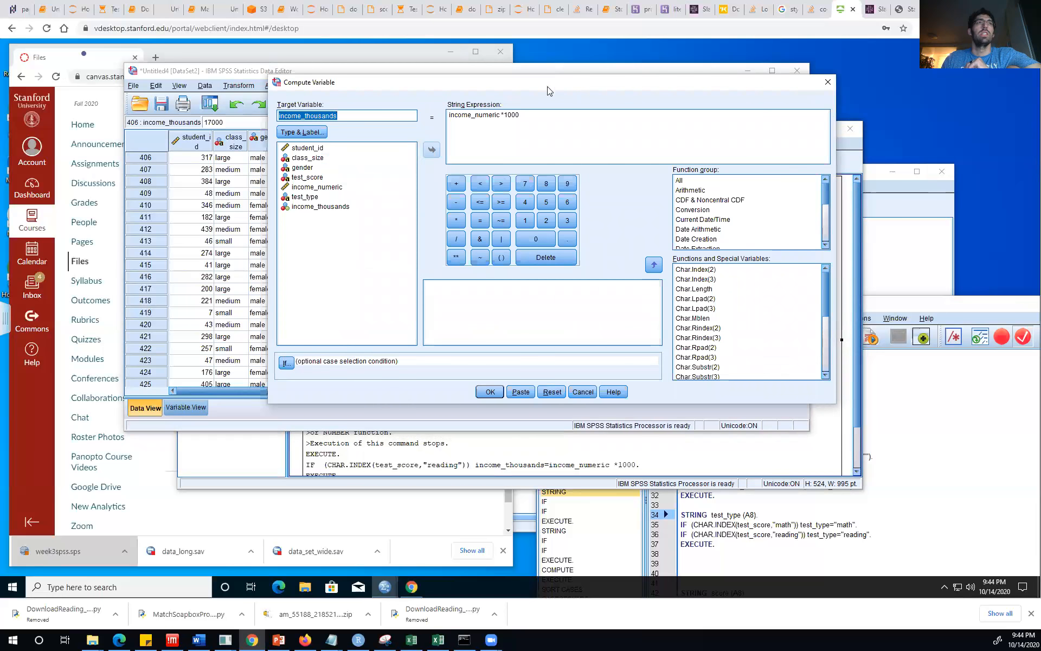
pyautogui.moveTo(546, 84); pyautogui.dragTo(681, 126)
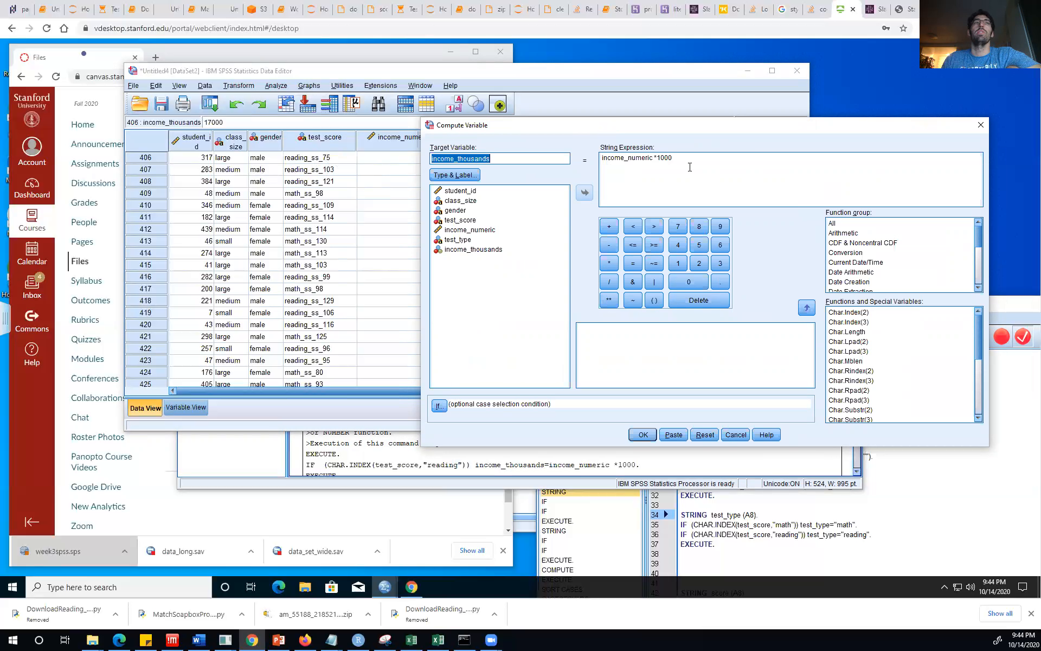
pyautogui.moveTo(694, 164); pyautogui.dragTo(469, 120)
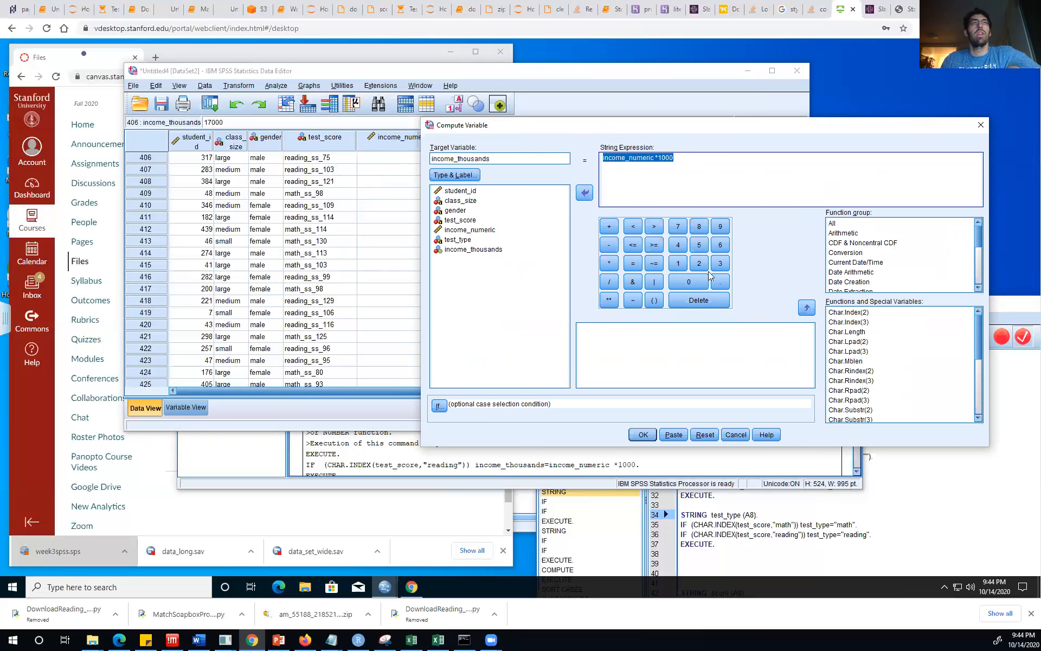
pyautogui.click(526, 156)
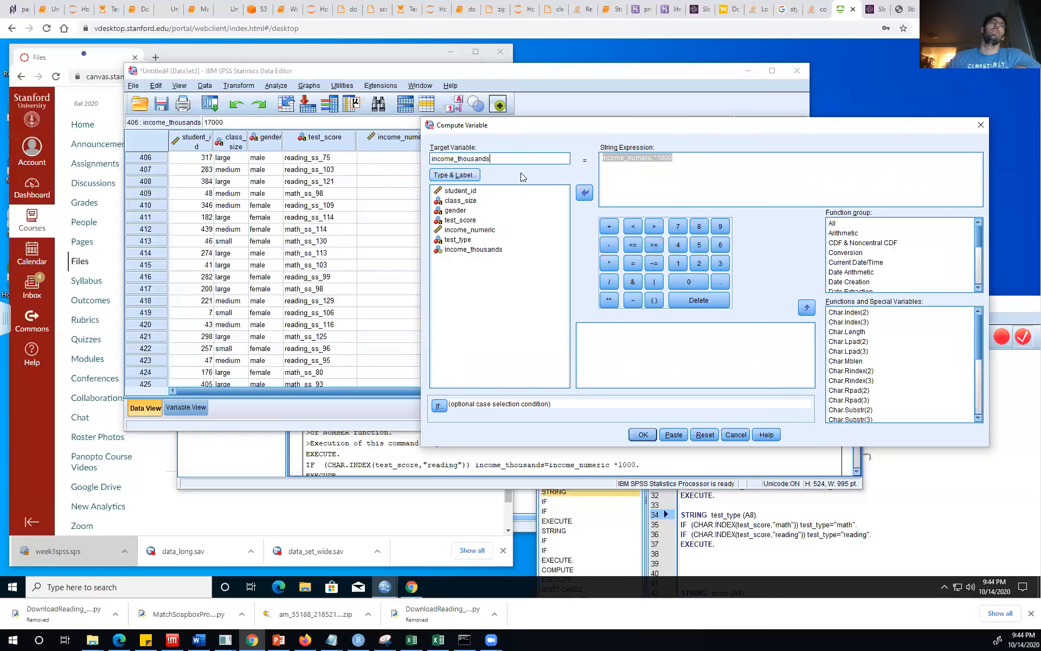
pyautogui.moveTo(491, 158); pyautogui.dragTo(432, 153)
pyautogui.write('s')
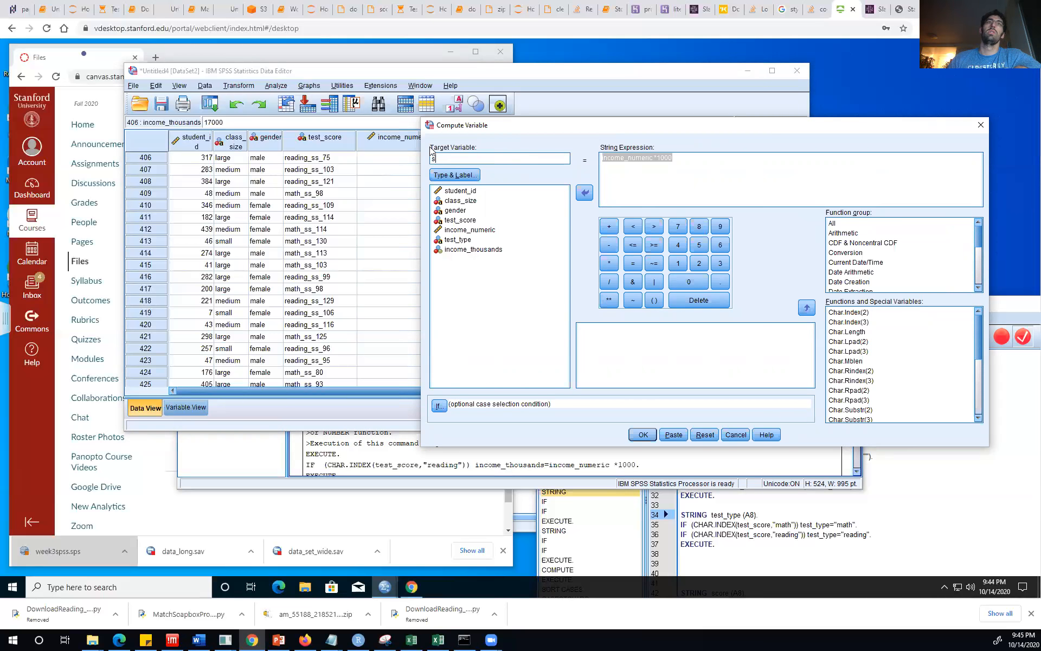
pyautogui.write('core')
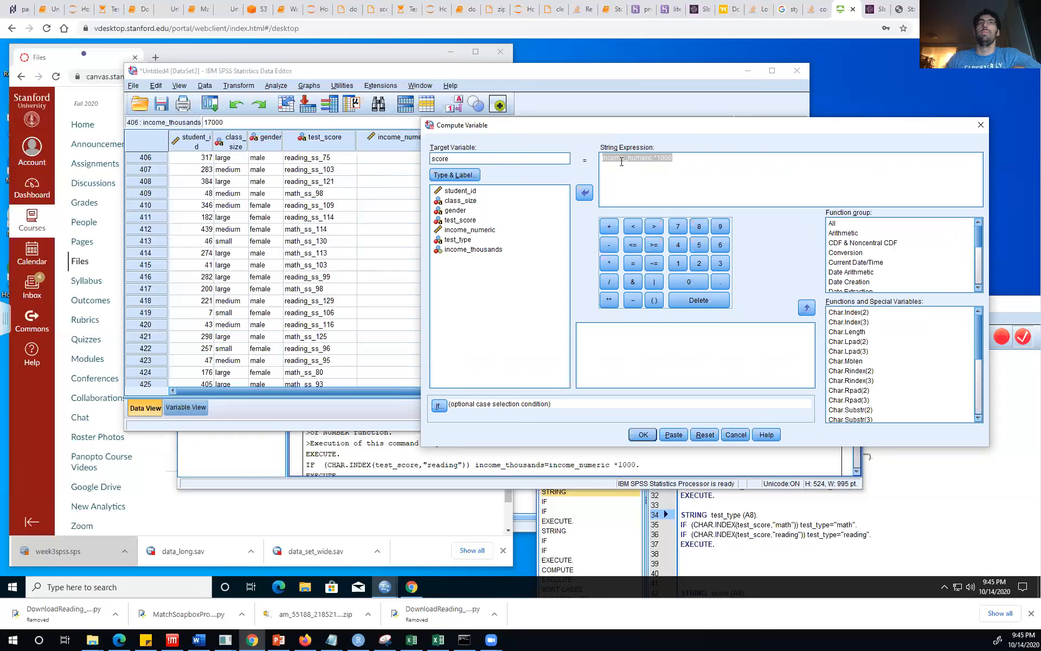
# Step: Empty the string expression of the score computation
pyautogui.click(645, 171)
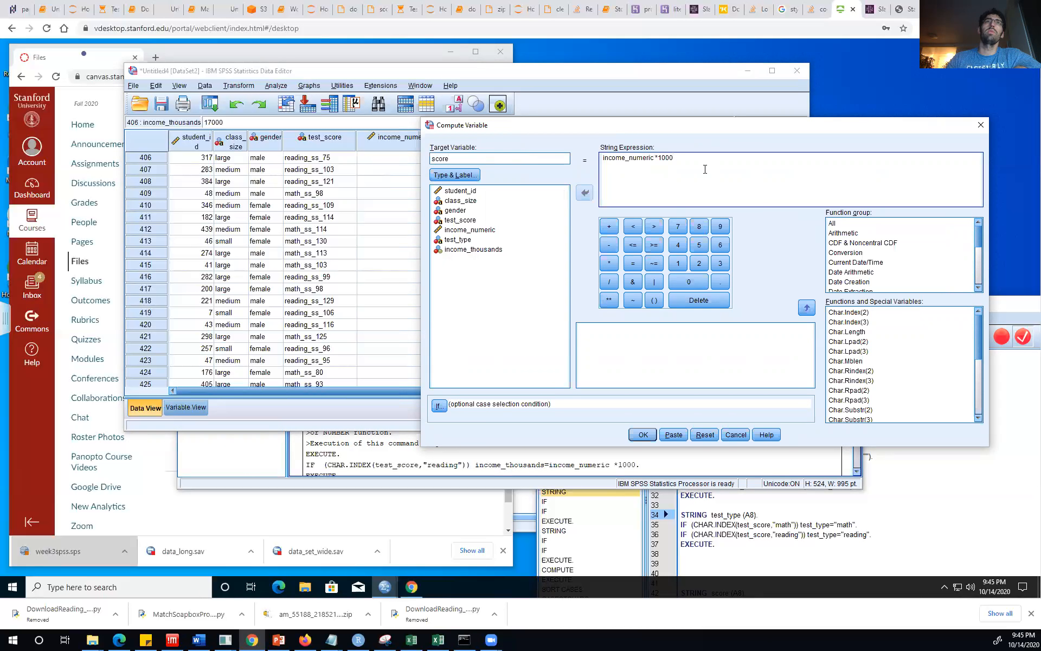
pyautogui.press('BackSpace')
pyautogui.press('BackSpace')
pyautogui.press('BackSpace')
pyautogui.press('BackSpace')
pyautogui.press('BackSpace')
pyautogui.press('BackSpace')
pyautogui.press('BackSpace')
pyautogui.press('BackSpace')
pyautogui.press('BackSpace')
pyautogui.press('BackSpace')
pyautogui.press('BackSpace')
pyautogui.press('BackSpace')
pyautogui.press('BackSpace')
pyautogui.press('BackSpace')
pyautogui.press('BackSpace')
pyautogui.press('BackSpace')
pyautogui.press('BackSpace')
pyautogui.press('BackSpace')
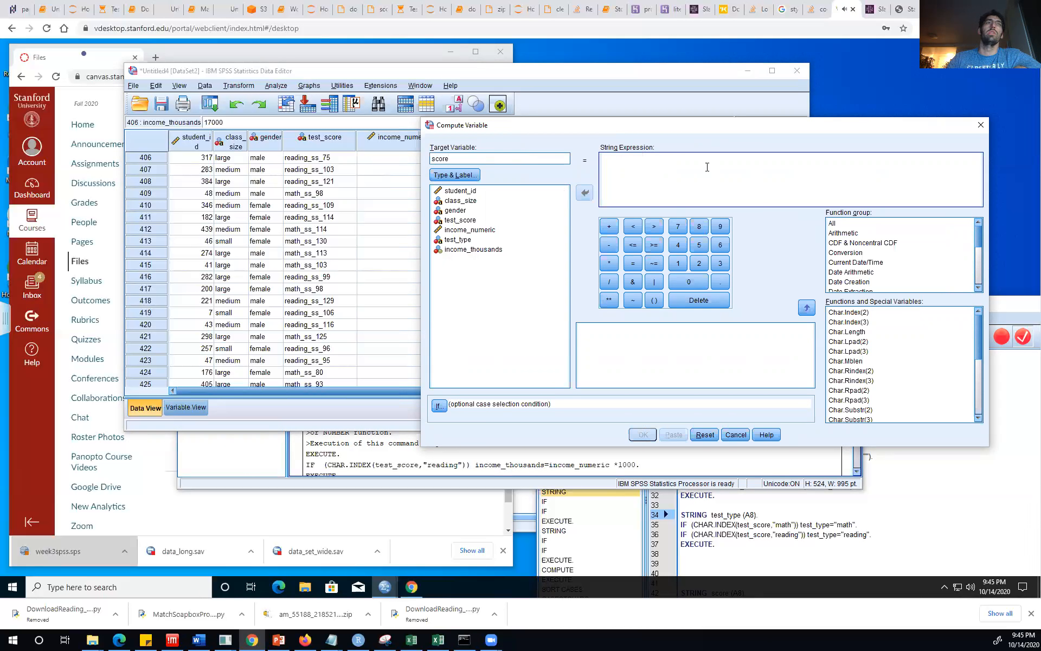
pyautogui.write('R')
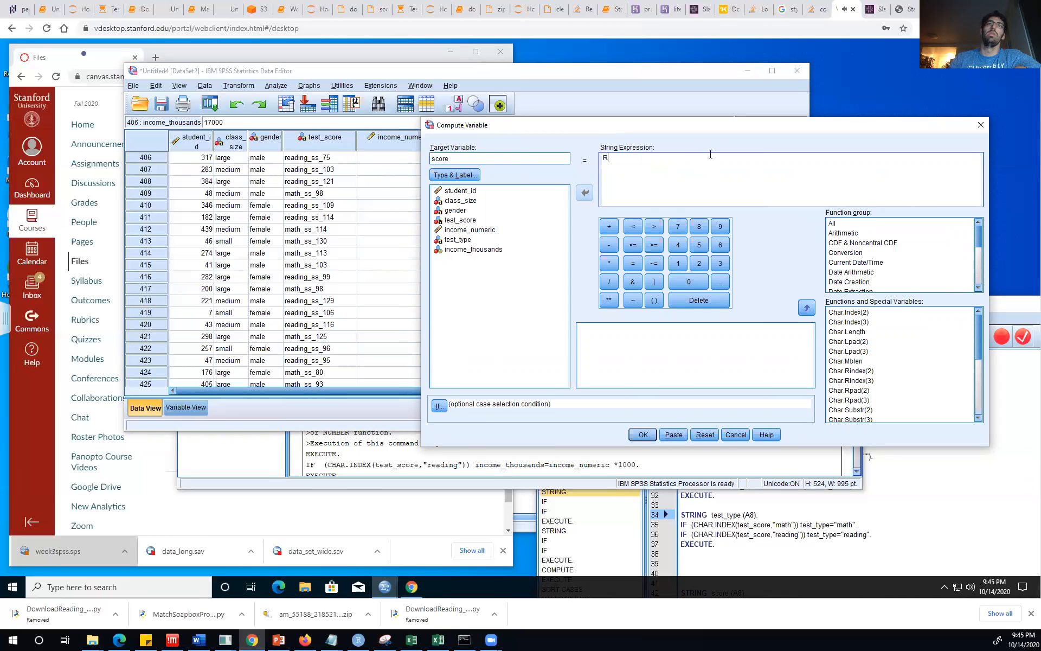
pyautogui.write('ep')
pyautogui.press('BackSpace')
pyautogui.press('BackSpace')
pyautogui.press('BackSpace')
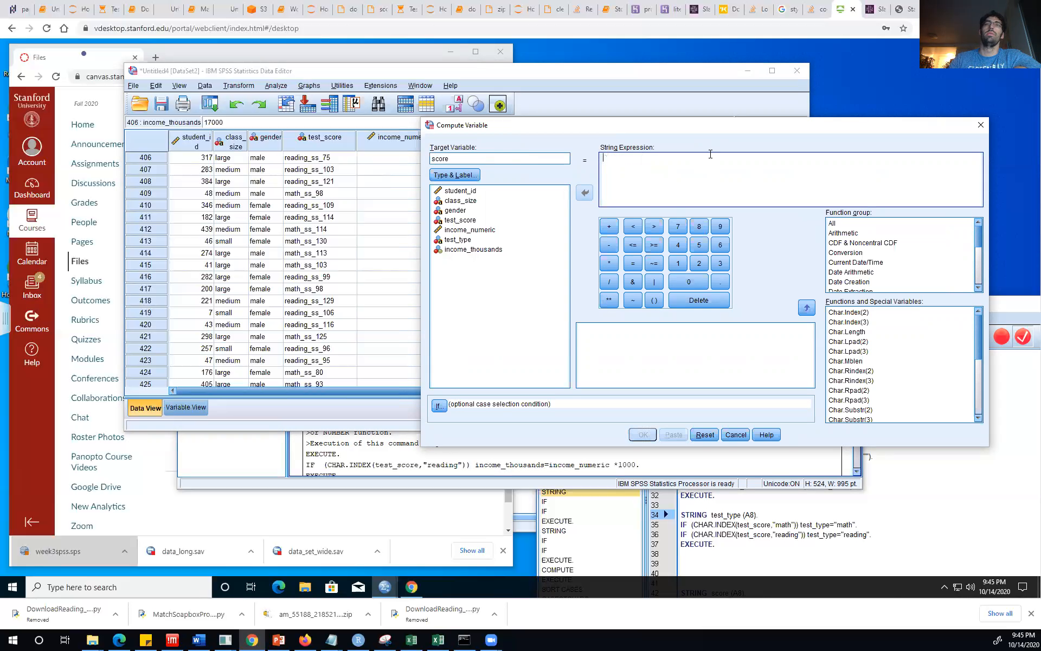
# Step: Build the score expression REPLACE(test_score,"reading_ss_","") from the Replace(3) function, run the computation, and check the data
pyautogui.scroll(-2, 873, 376)
pyautogui.scroll(-1, 874, 380)
pyautogui.scroll(-1, 873, 382)
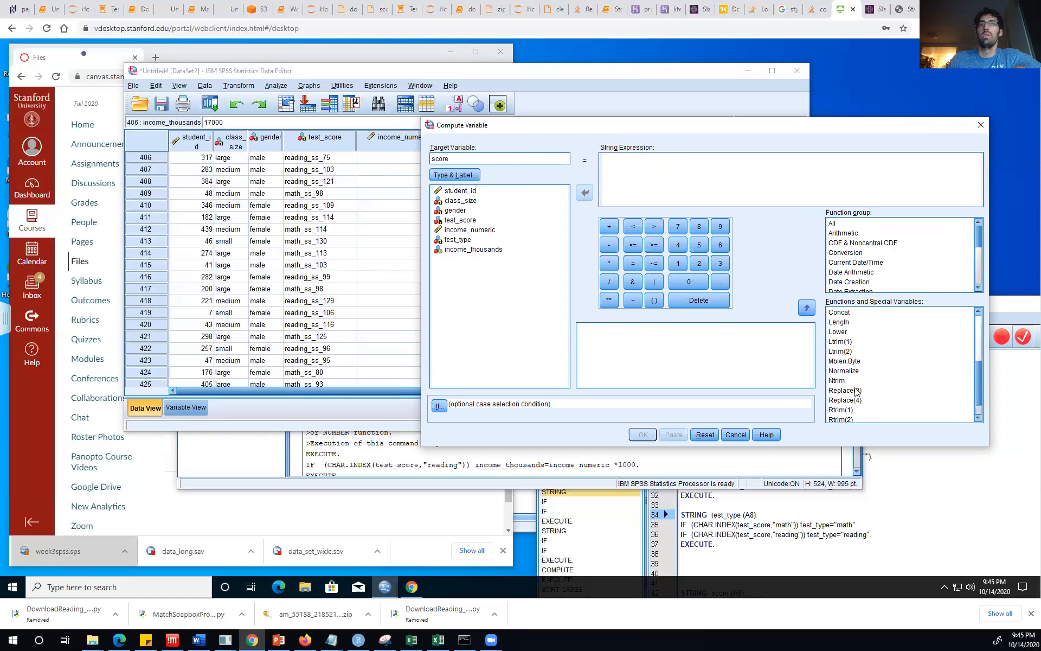
pyautogui.doubleClick(844, 391)
pyautogui.write('test_score,"reading_ss')
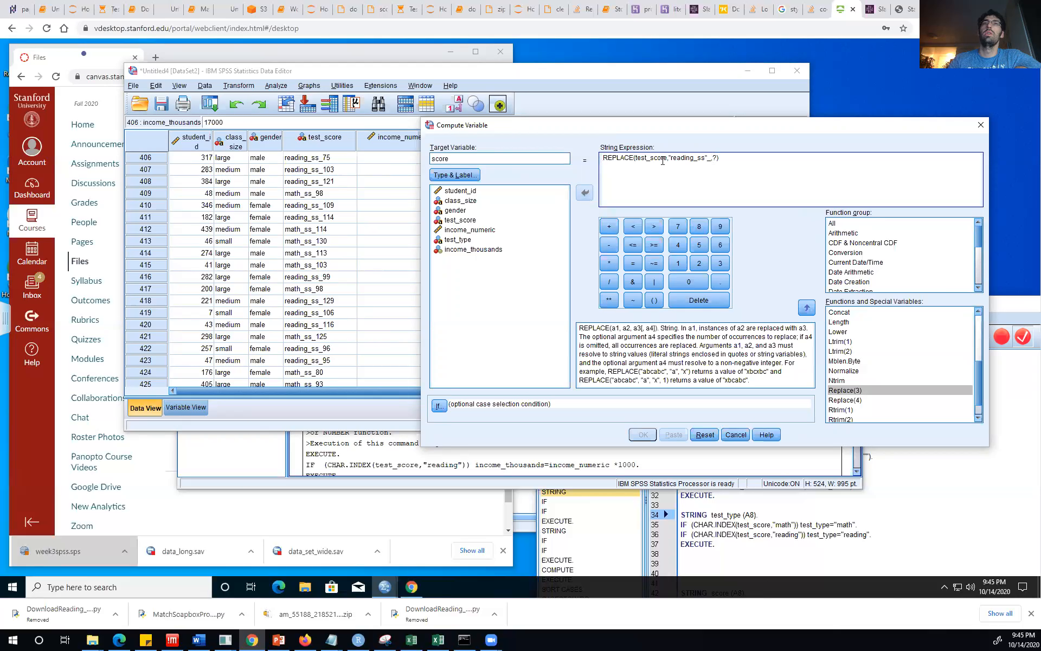
pyautogui.write('_')
pyautogui.press('BackSpace')
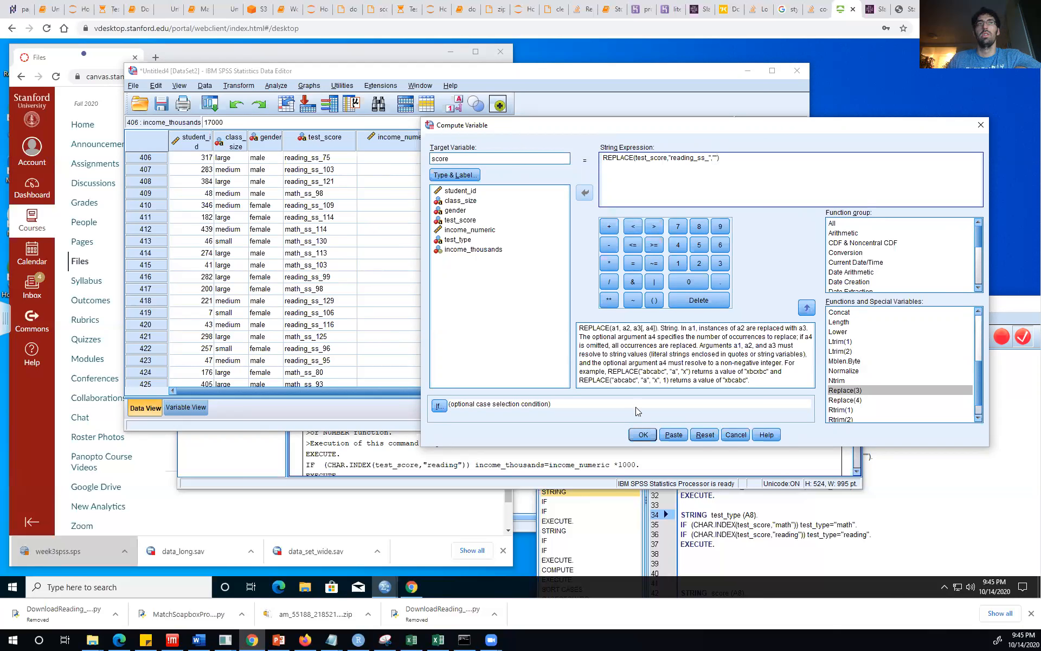
pyautogui.click(648, 437)
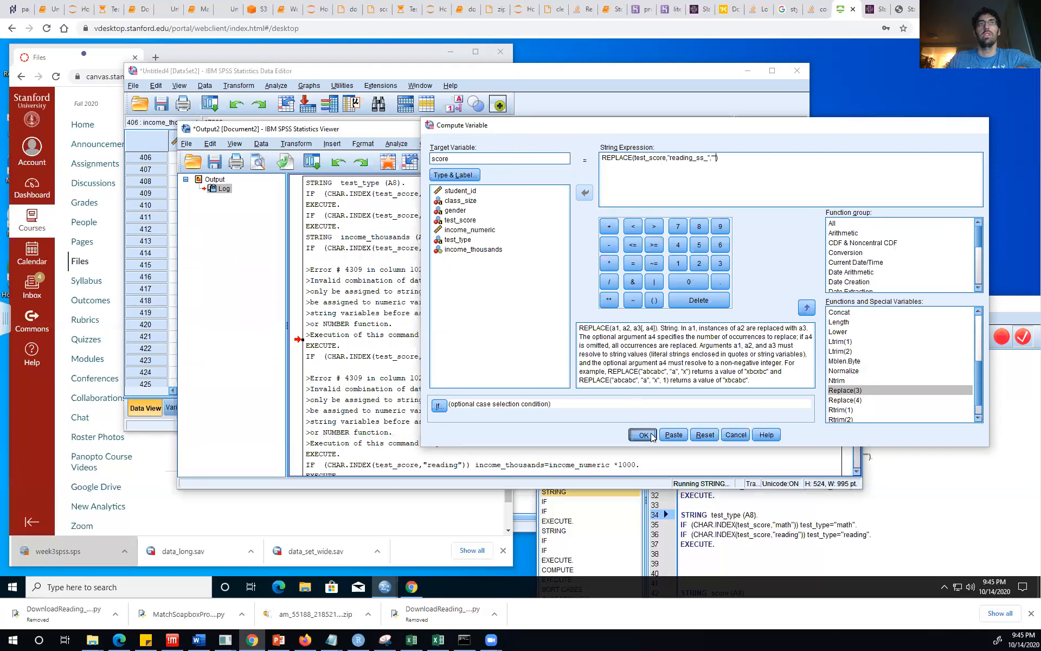
pyautogui.click(671, 99)
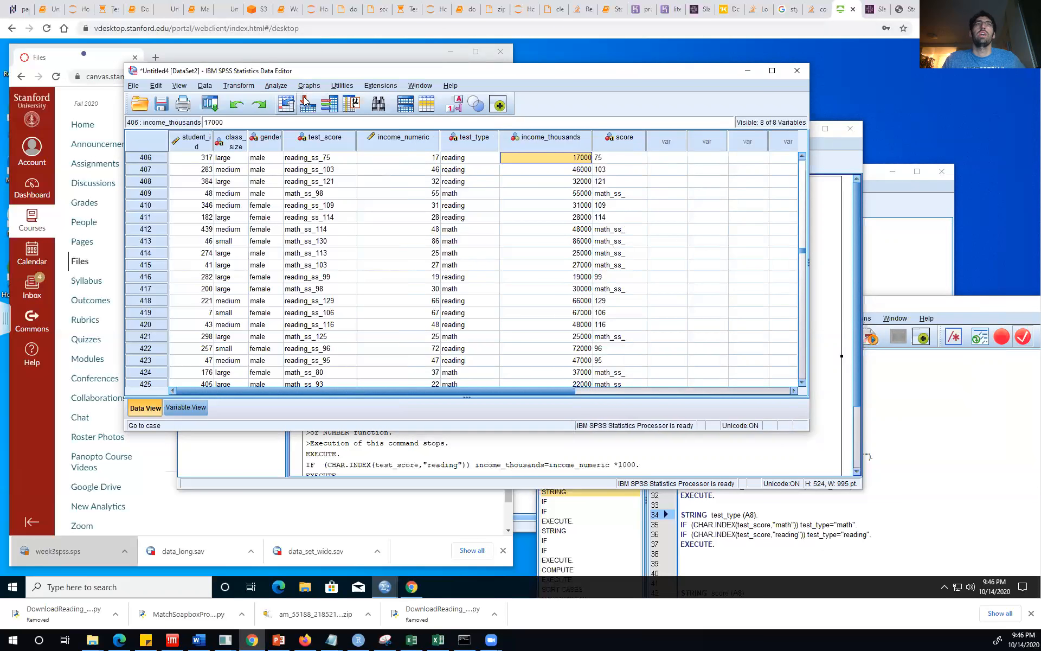
# Step: Restrict the score computation to cases satisfying CHAR.INDEX(test_score,"reading"), run it over the existing variable, and check the data
pyautogui.click(239, 85)
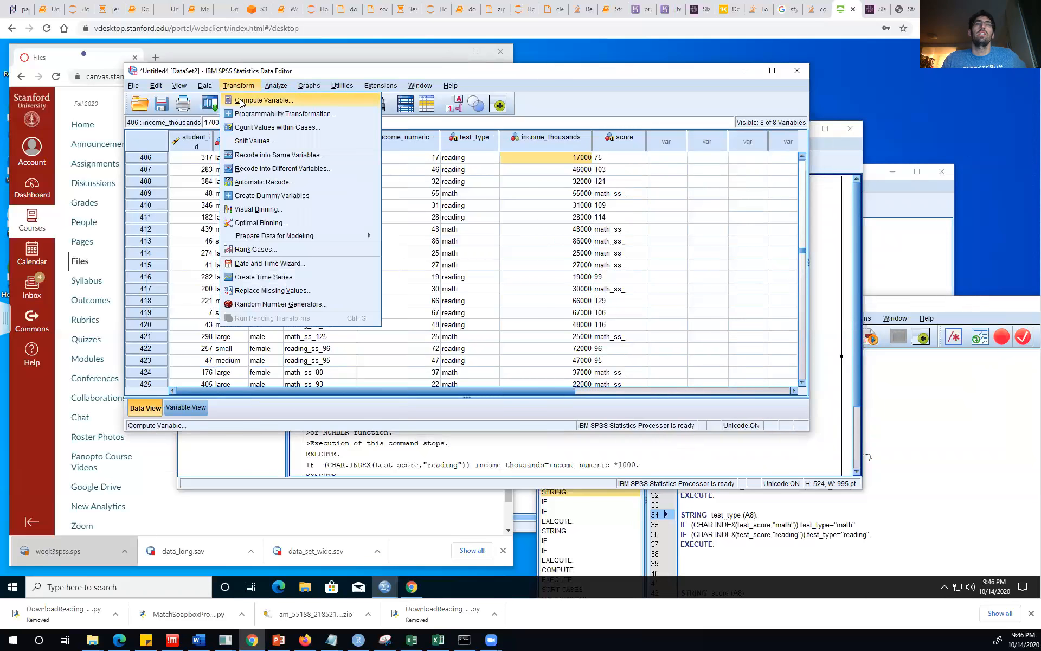
pyautogui.click(264, 100)
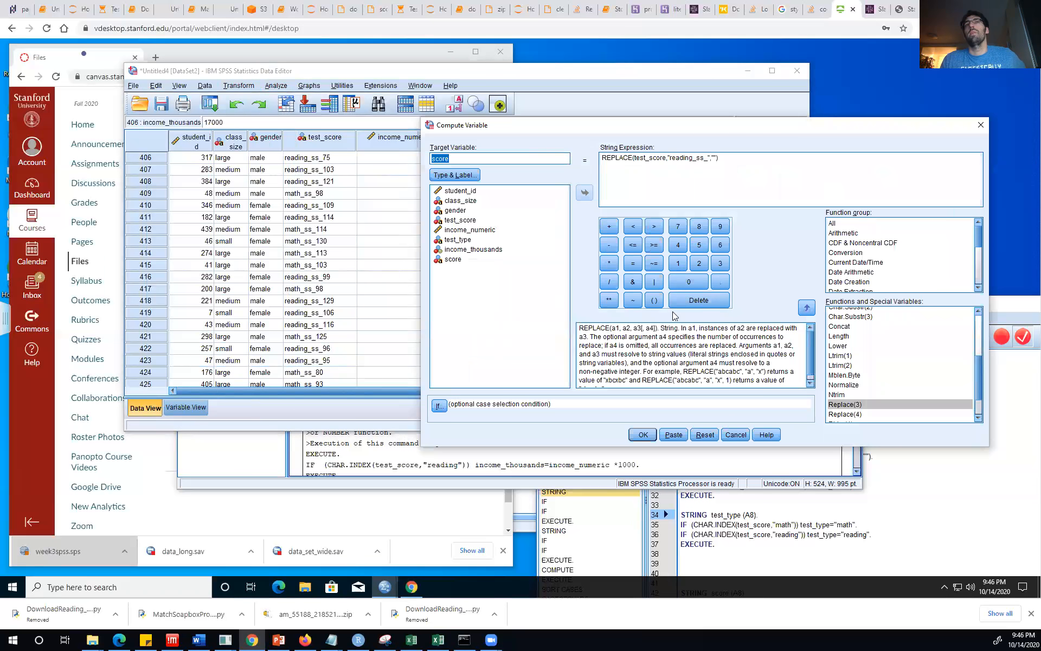
pyautogui.click(439, 405)
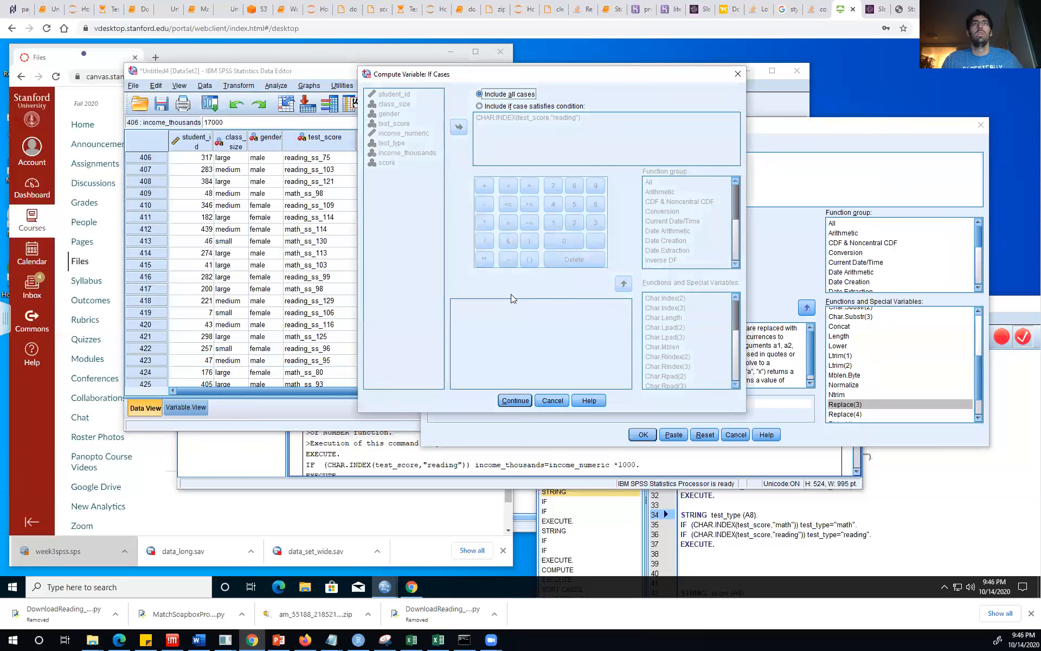
pyautogui.click(480, 106)
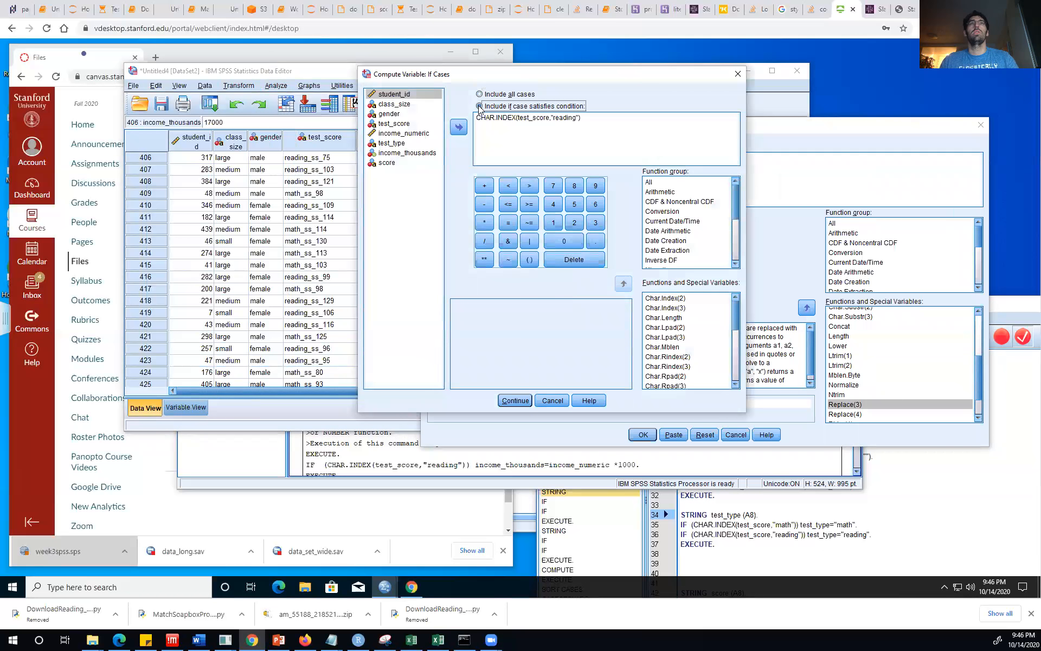
pyautogui.click(517, 406)
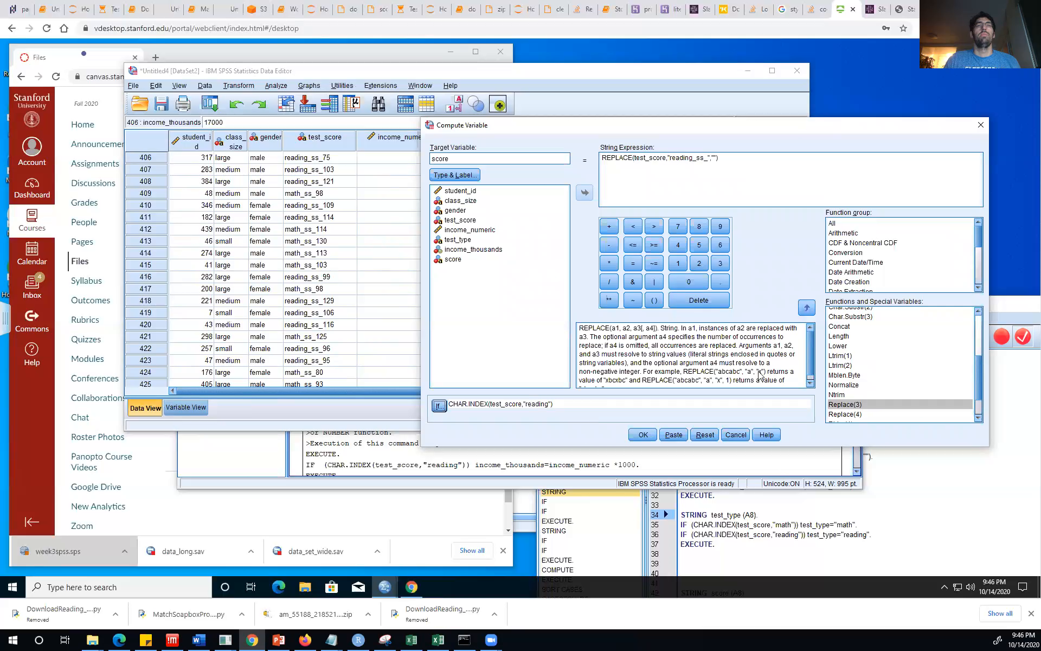
pyautogui.click(643, 434)
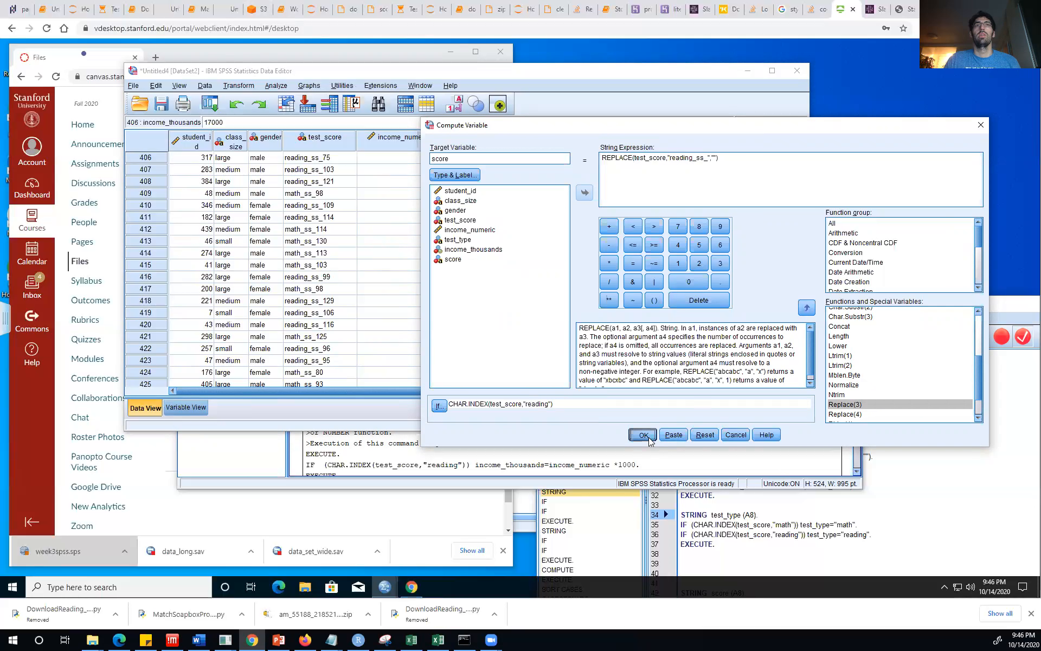
pyautogui.click(449, 269)
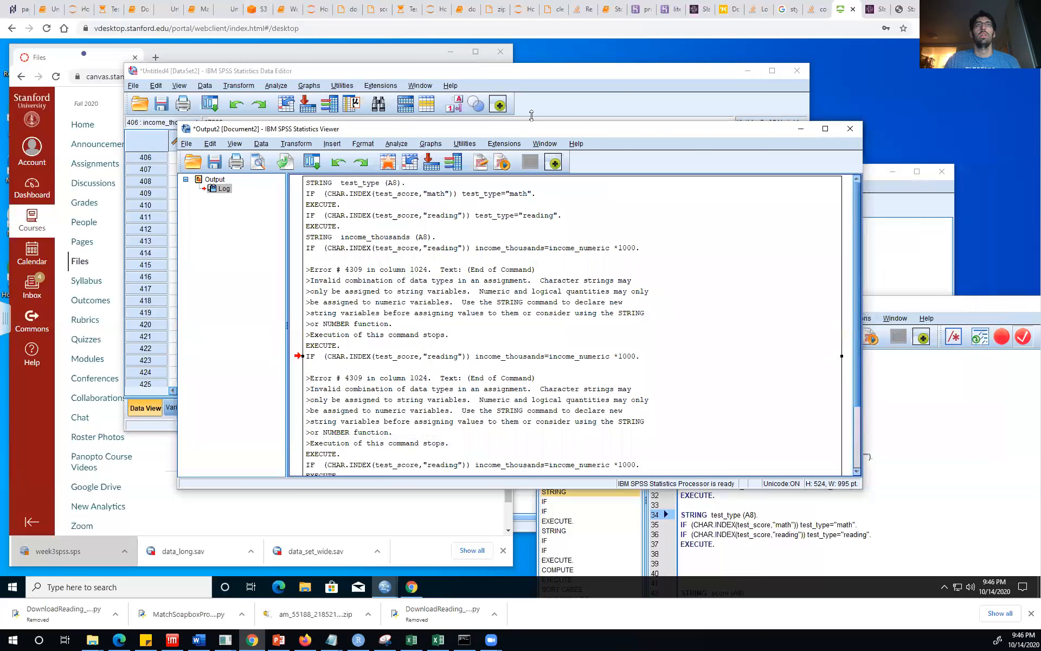
pyautogui.click(615, 89)
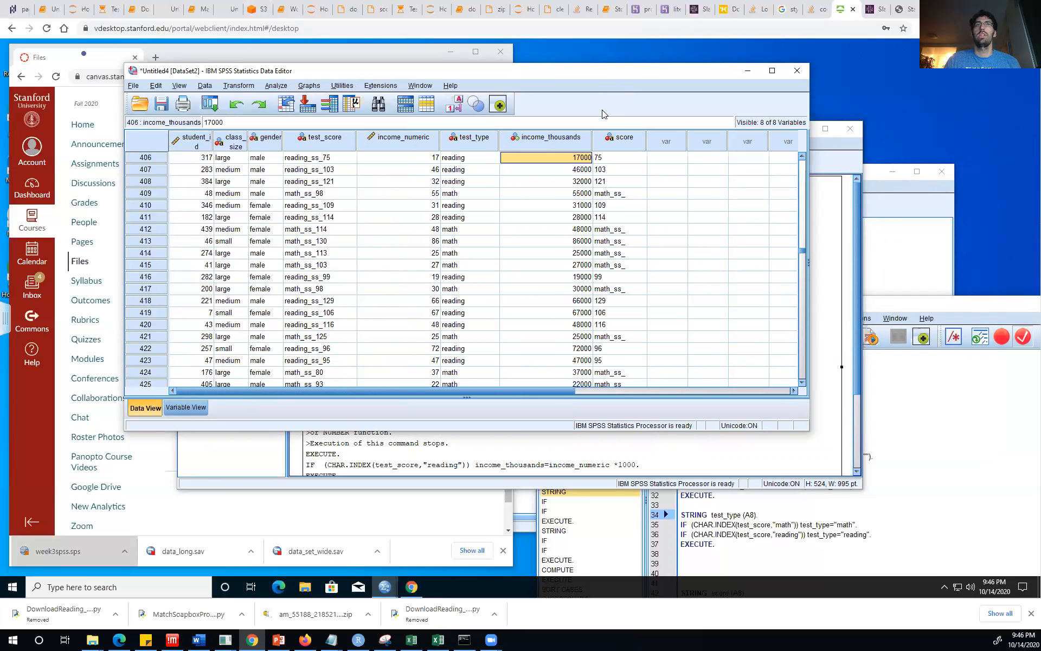
# Step: Remove the score variable from the dataset
pyautogui.click(614, 143)
pyautogui.rightClick(615, 144)
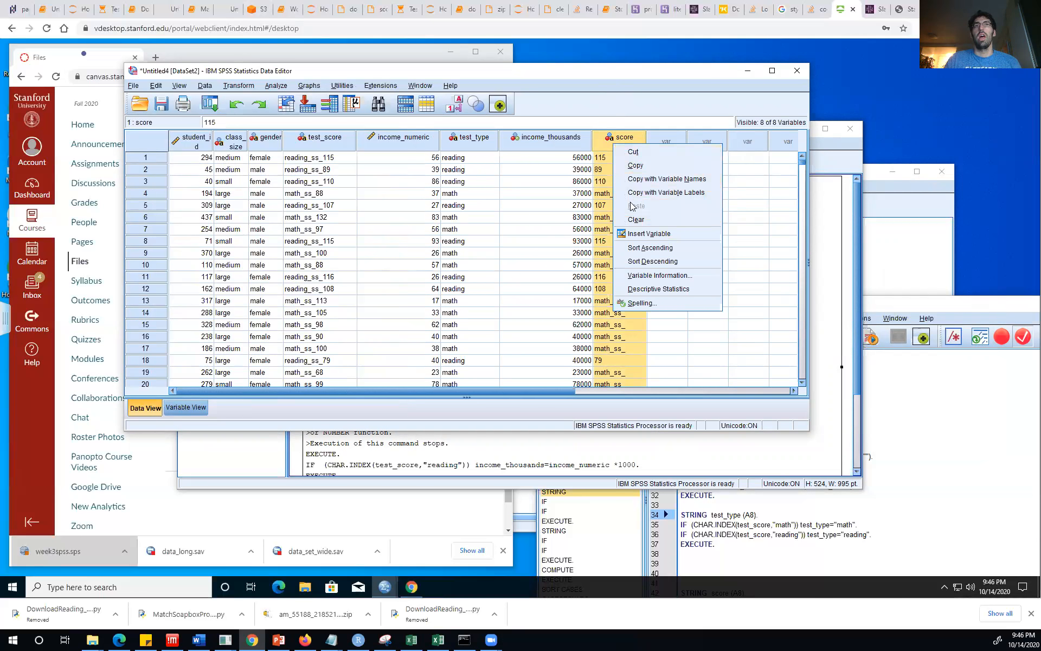
pyautogui.click(632, 153)
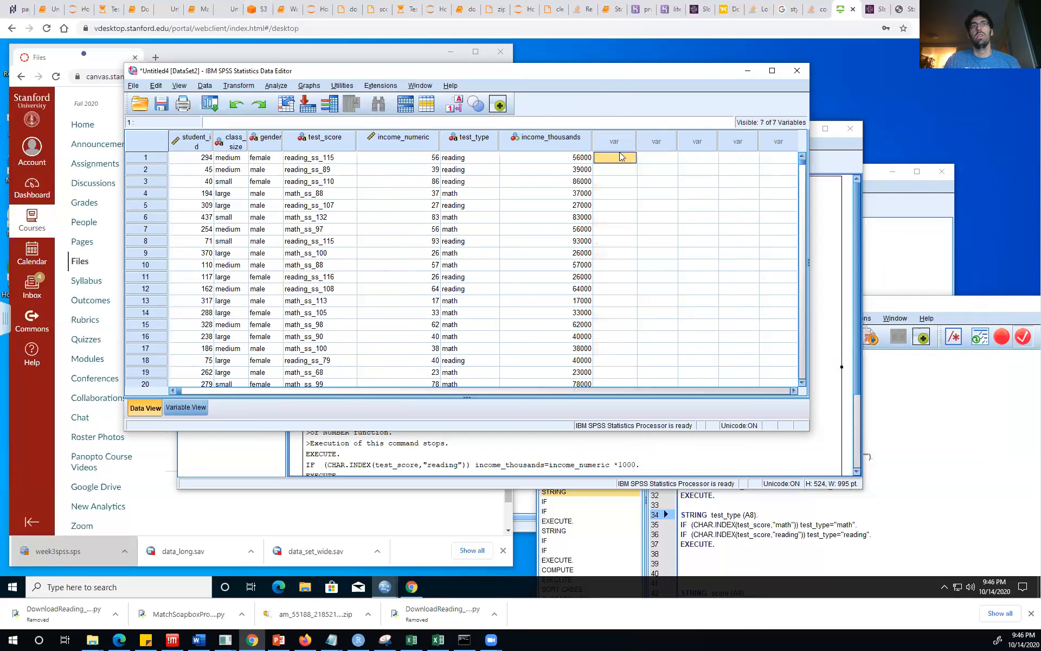
# Step: Rerun the score computation with REPLACE(test_score,"reading_ss_","") for the reading cases only and check the data
pyautogui.click(237, 85)
pyautogui.click(242, 100)
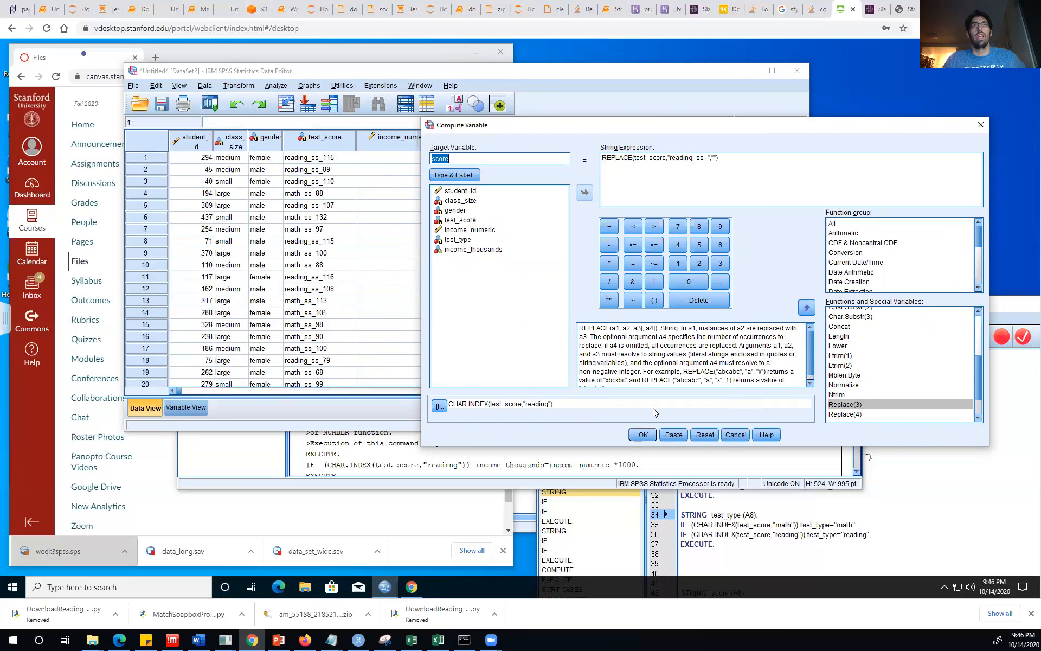
pyautogui.click(643, 435)
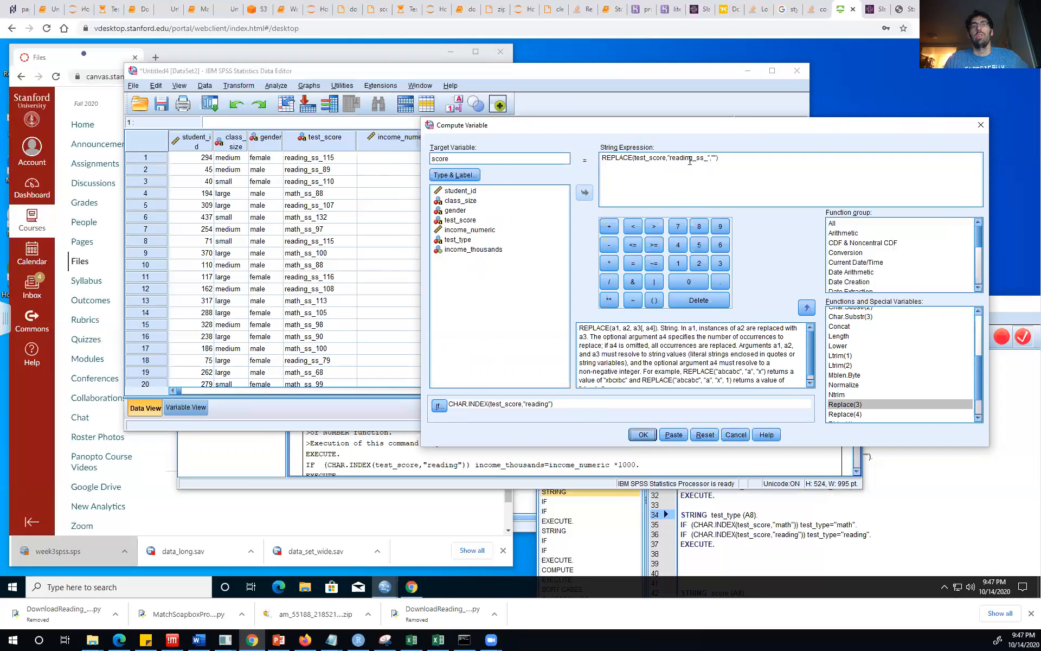
pyautogui.click(642, 438)
pyautogui.click(643, 435)
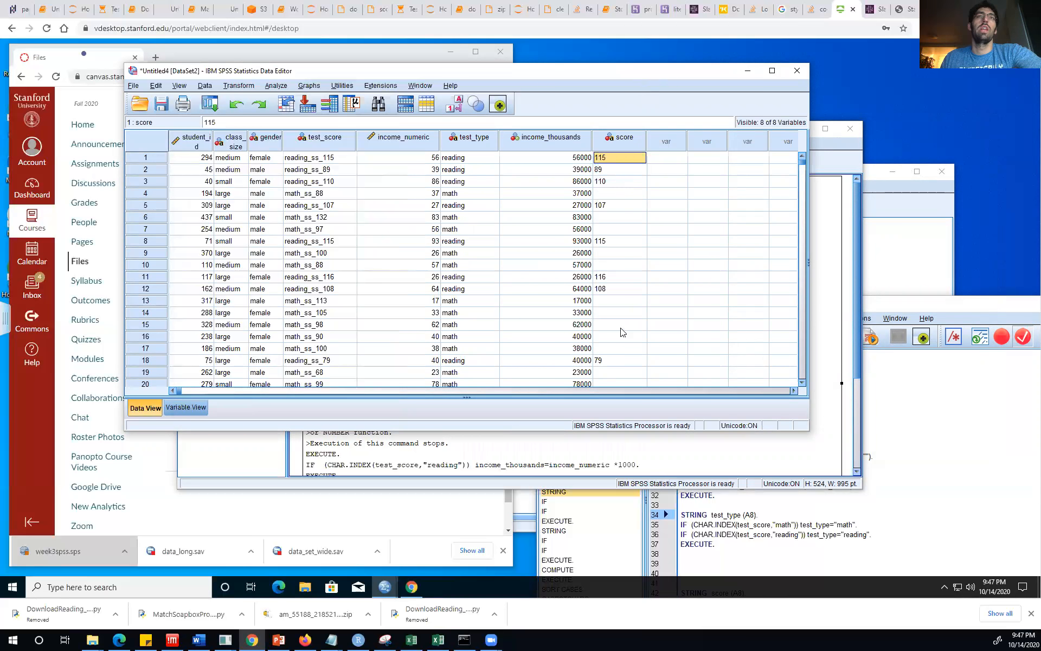
pyautogui.scroll(-5, 624, 334)
pyautogui.click(832, 216)
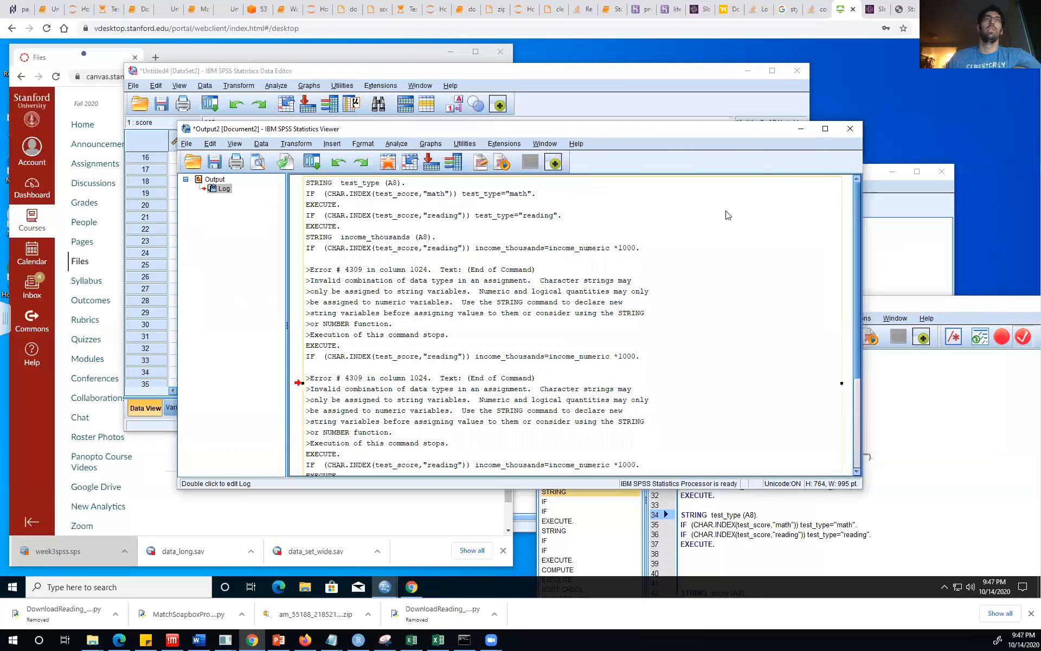
# Step: Start the score computation again and set its case condition to CHAR.INDEX(test_score,"math")
pyautogui.click(239, 86)
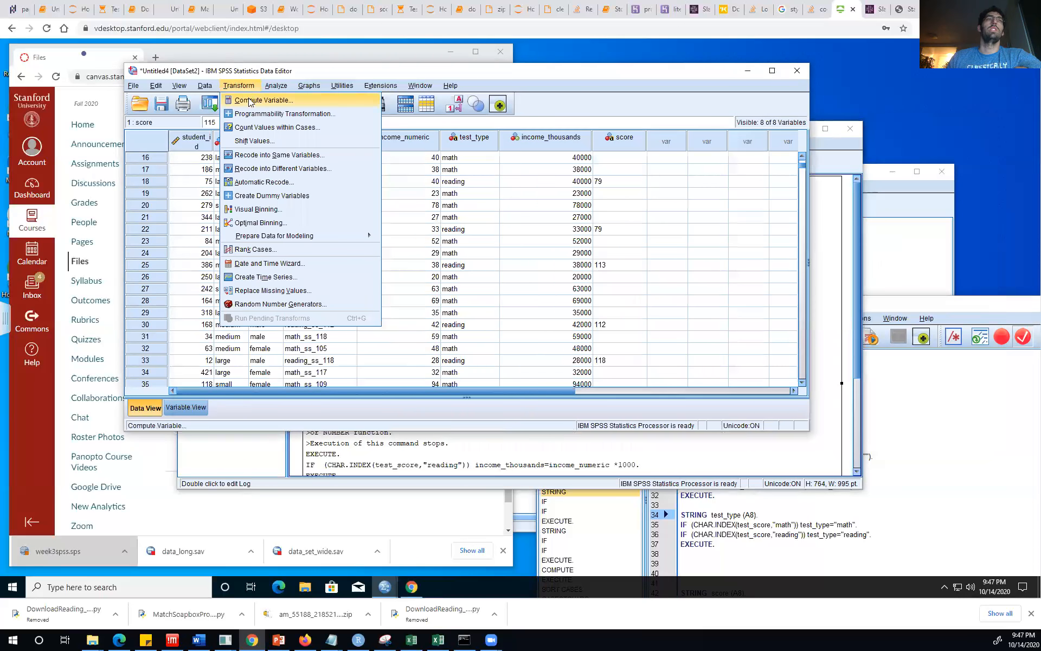
pyautogui.click(251, 101)
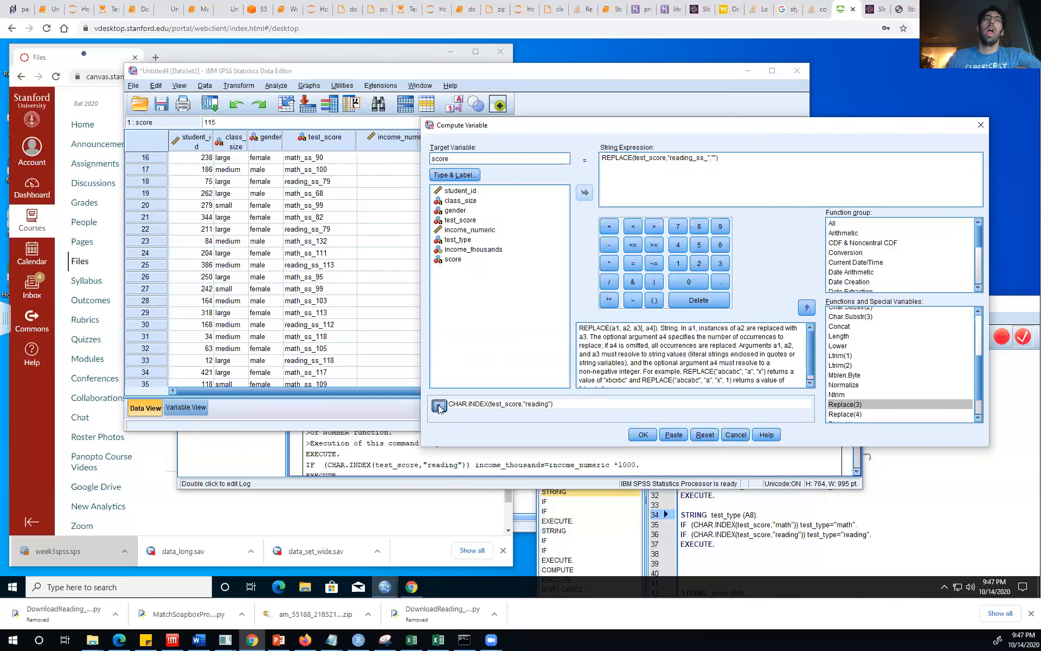
pyautogui.click(440, 404)
pyautogui.doubleClick(566, 118)
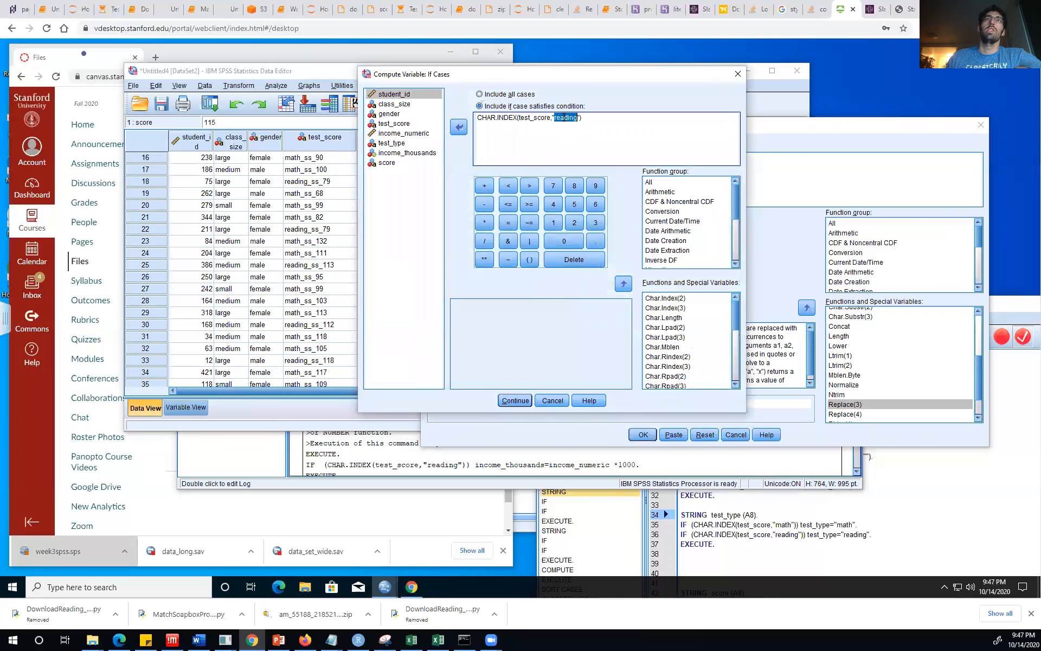
pyautogui.write('math')
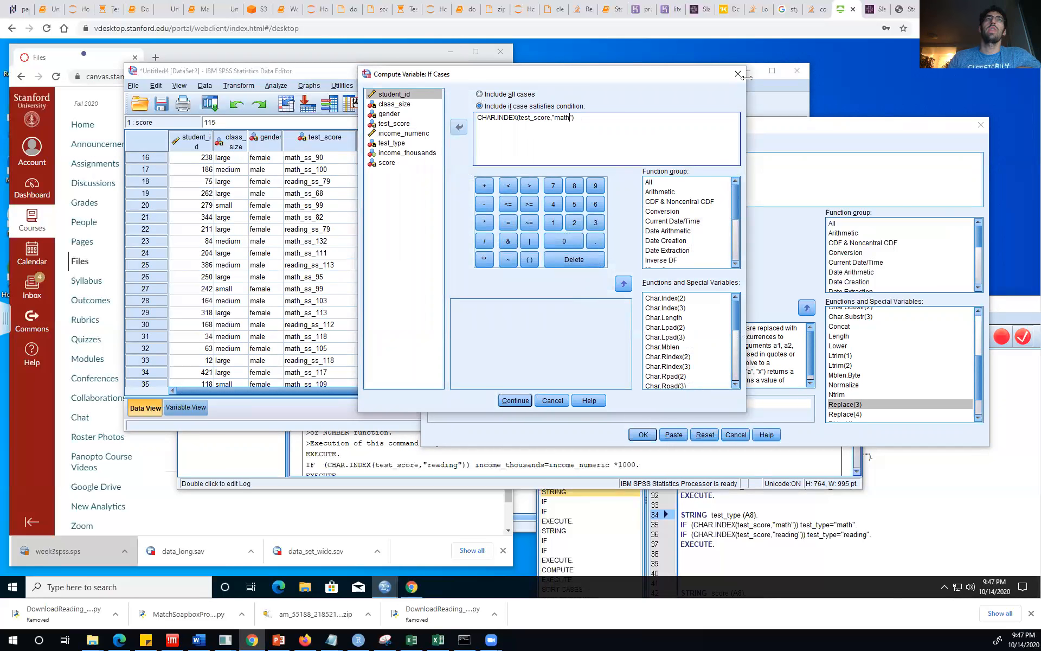
pyautogui.click(522, 404)
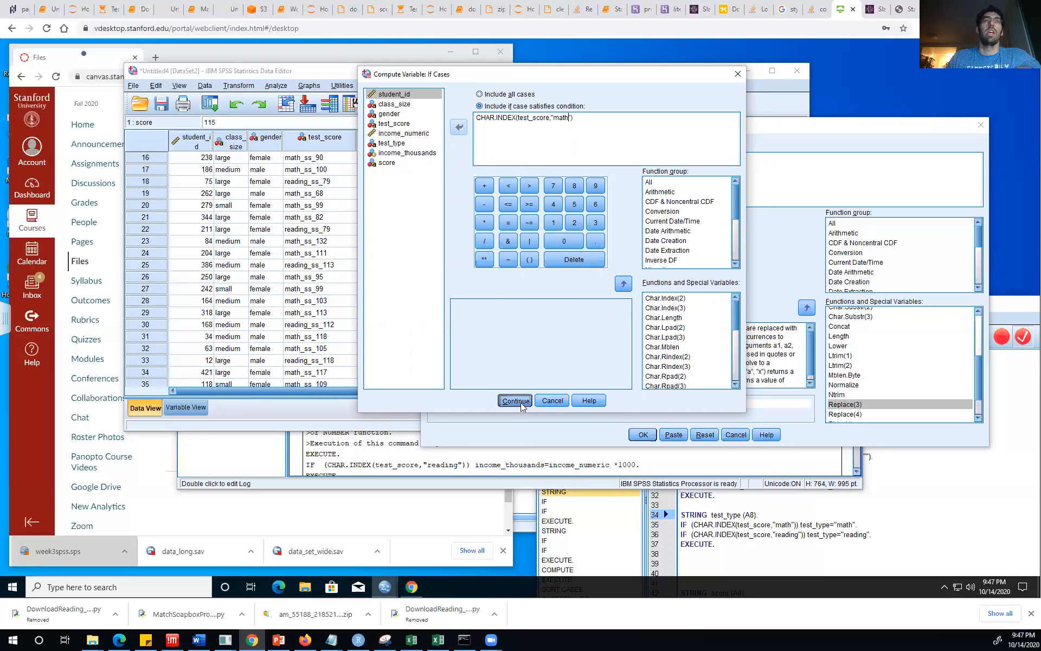
pyautogui.click(522, 401)
# Step: Change the score expression to REPLACE(test_score,"math_ss_",""), run it over the existing variable, and check the score column
pyautogui.moveTo(693, 157)
pyautogui.mouseDown()
pyautogui.moveTo(720, 158)
pyautogui.moveTo(673, 158)
pyautogui.mouseUp()
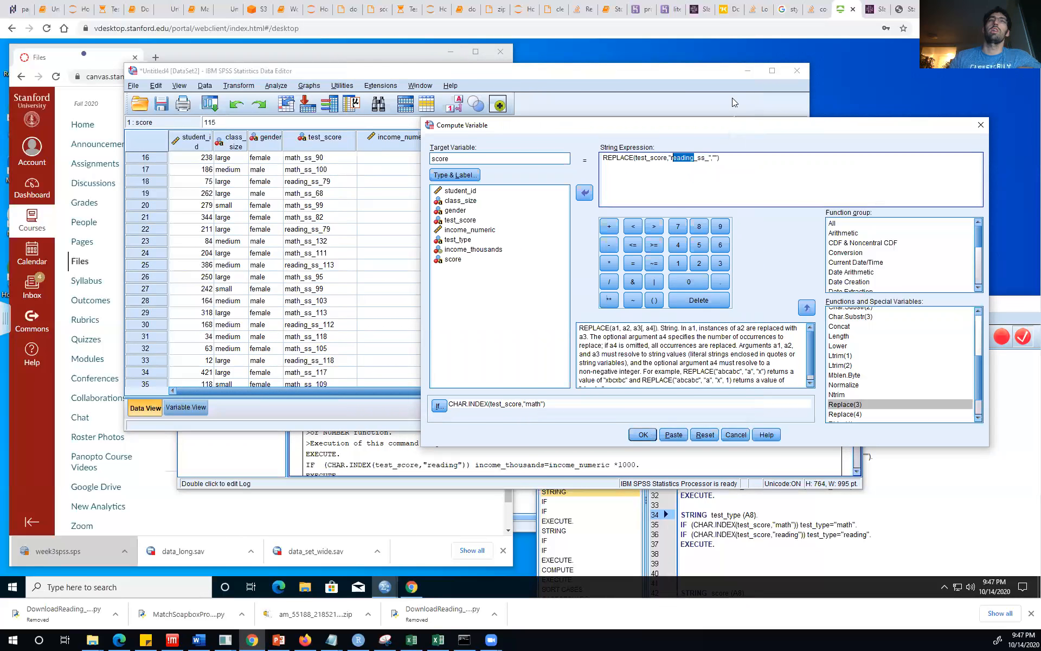
pyautogui.write('math')
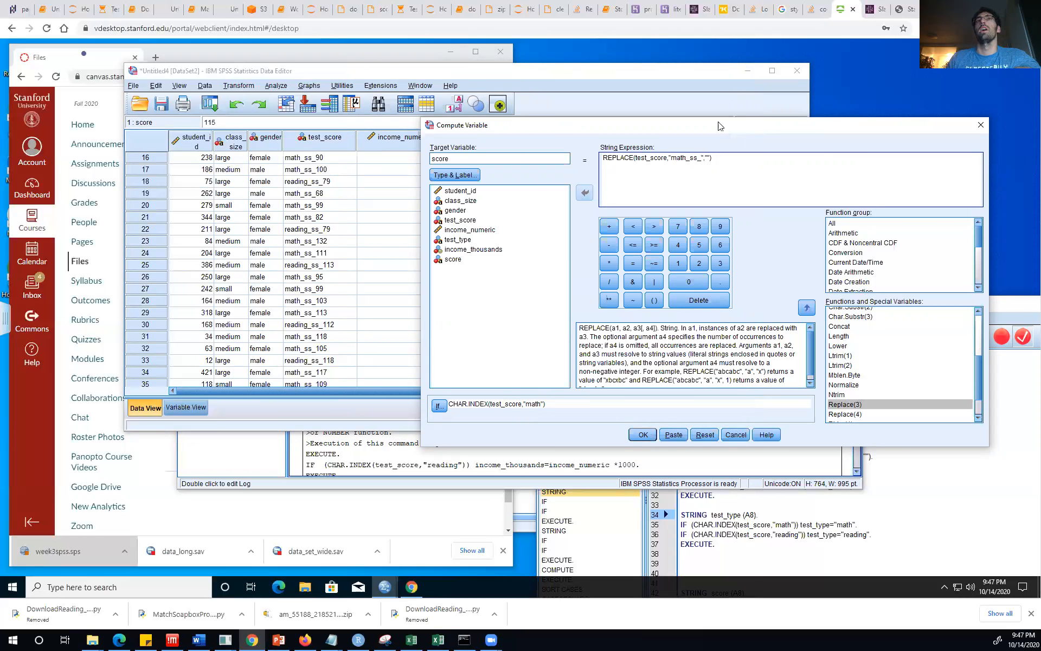
pyautogui.click(642, 434)
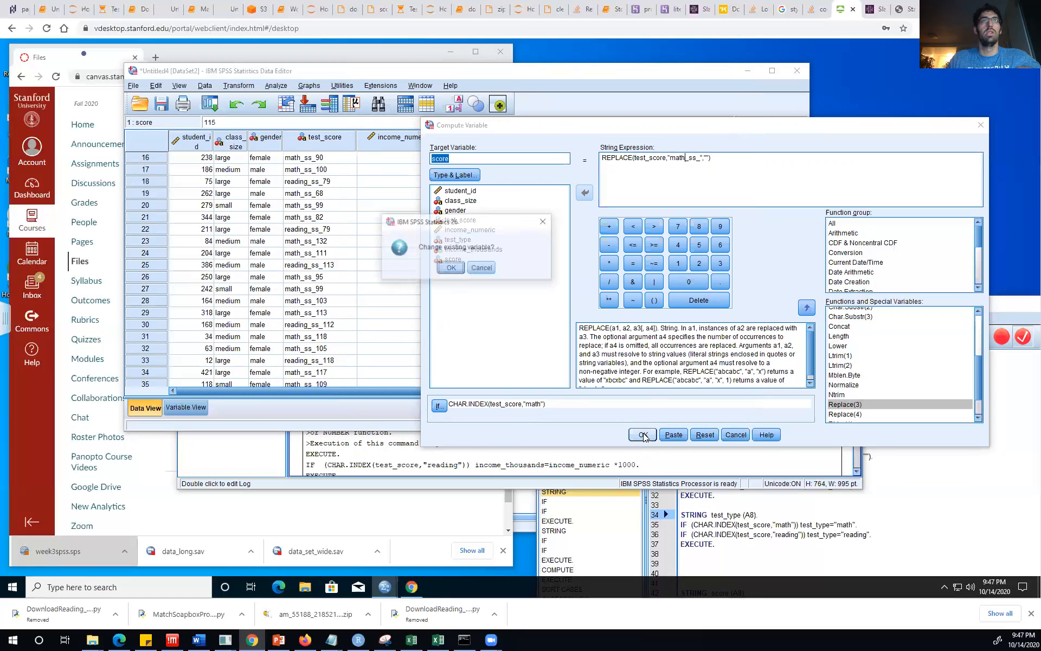
pyautogui.click(448, 269)
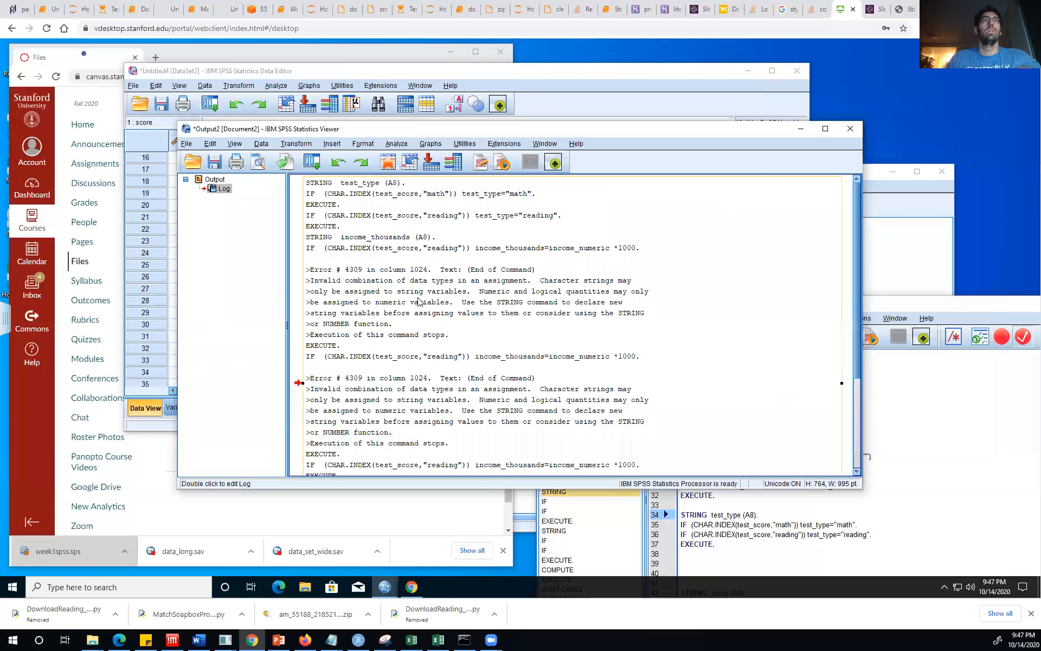
pyautogui.click(604, 96)
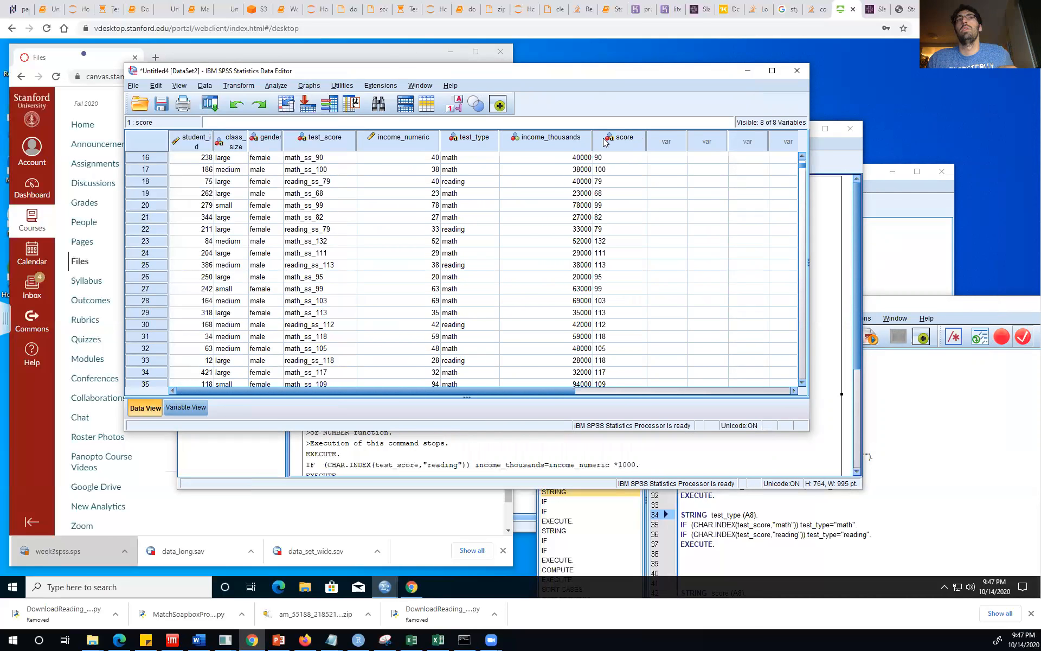
pyautogui.click(620, 141)
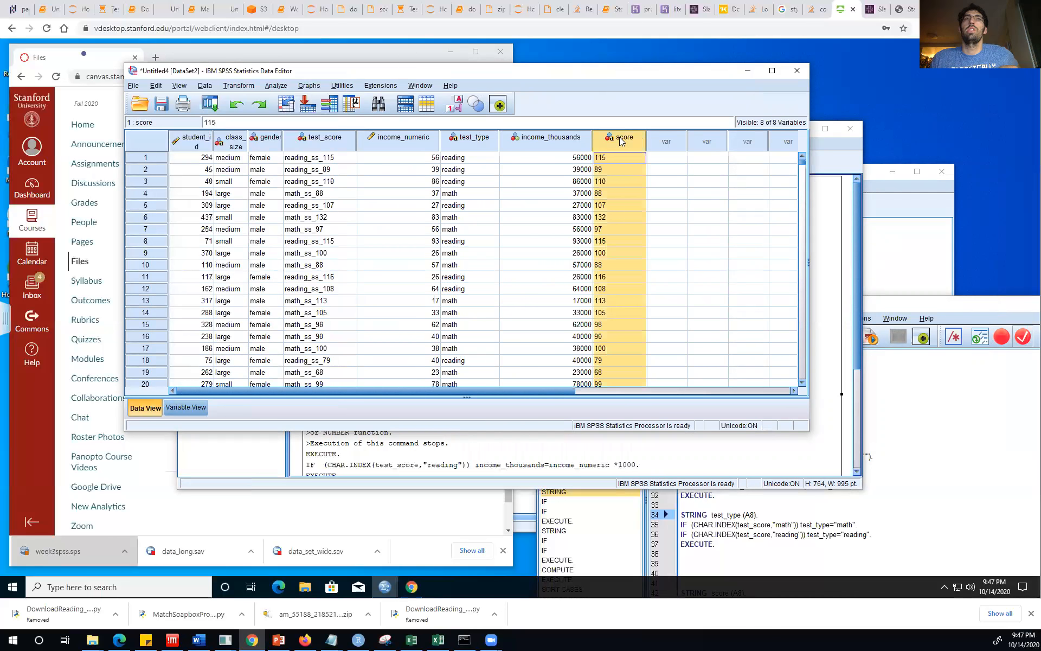
# Step: Try changing the test_type variable to the Numeric type and check the data
pyautogui.click(168, 407)
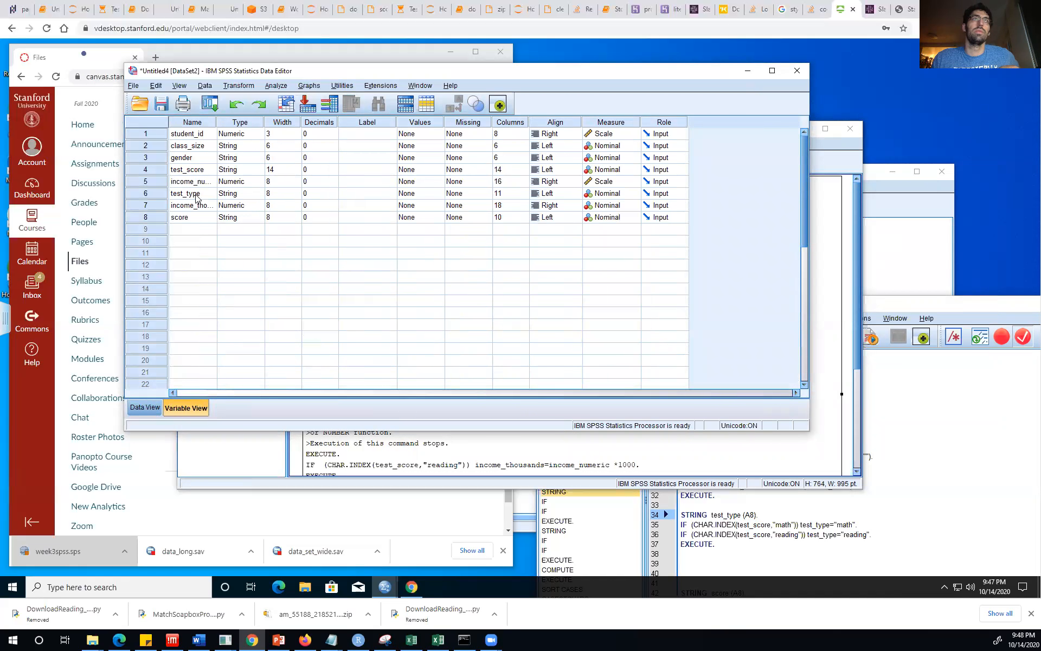
pyautogui.click(233, 197)
pyautogui.click(260, 195)
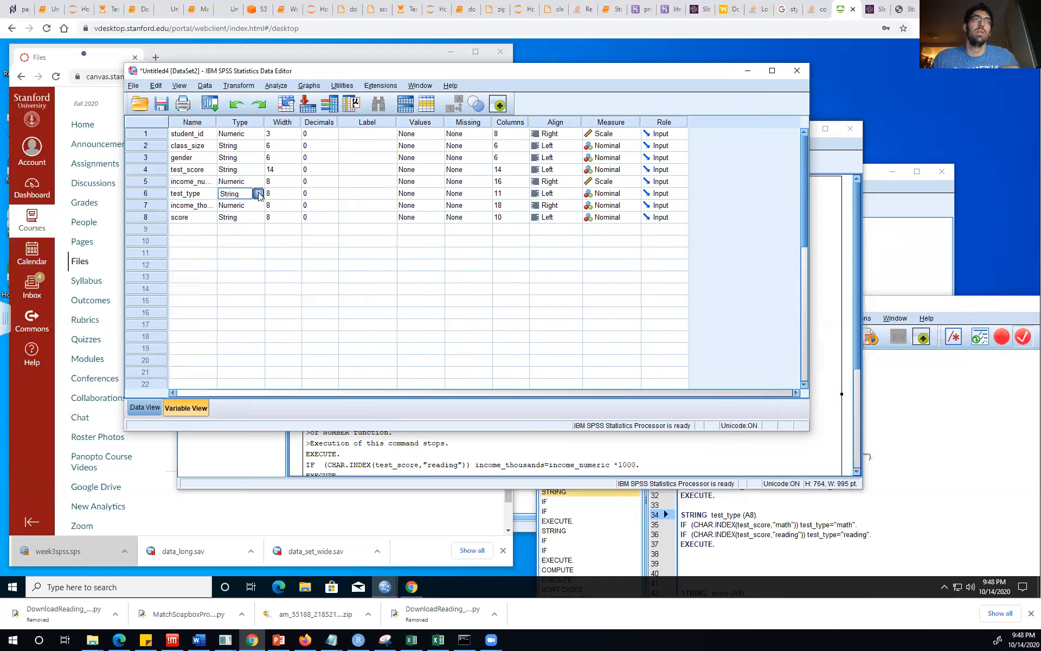
pyautogui.click(346, 184)
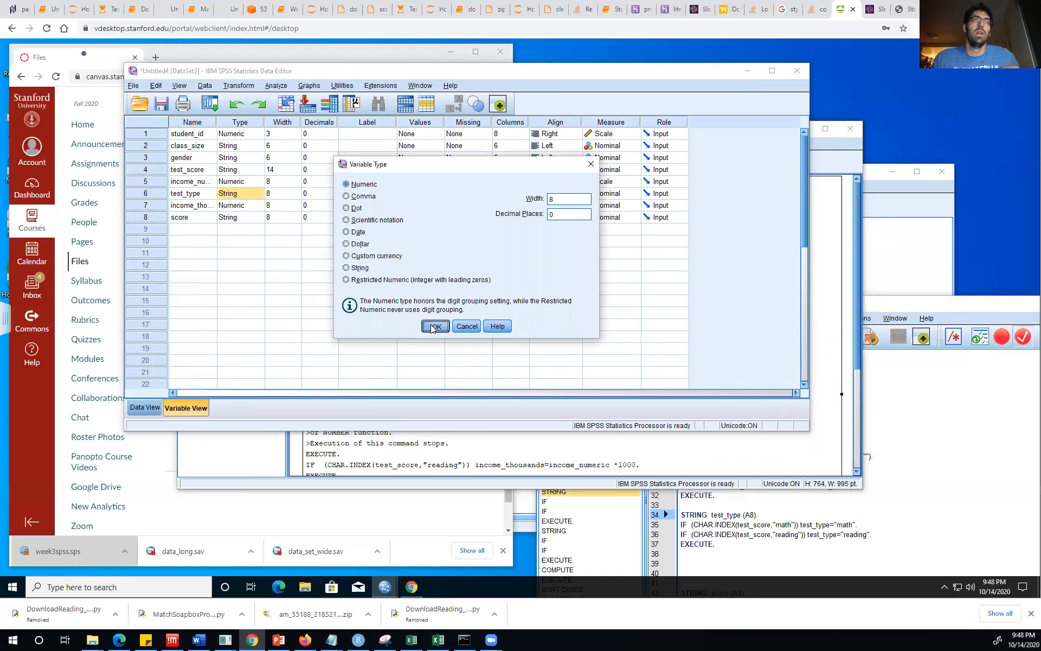
pyautogui.click(434, 326)
pyautogui.click(146, 406)
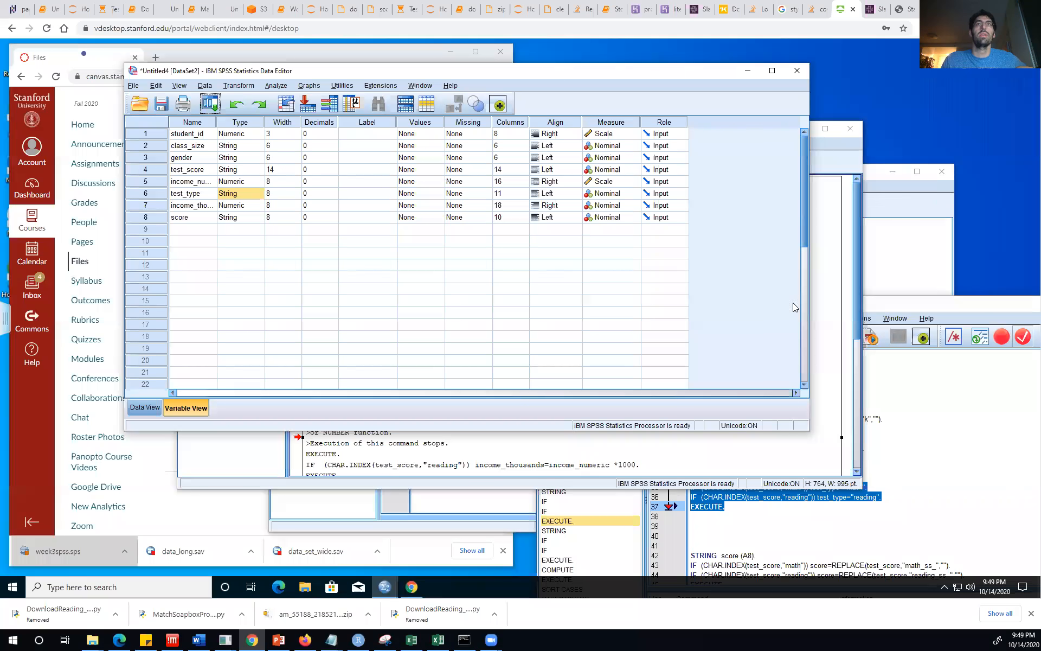
# Step: Review the string data in test_type, then set the variable's type to Numeric in its definition
pyautogui.click(148, 411)
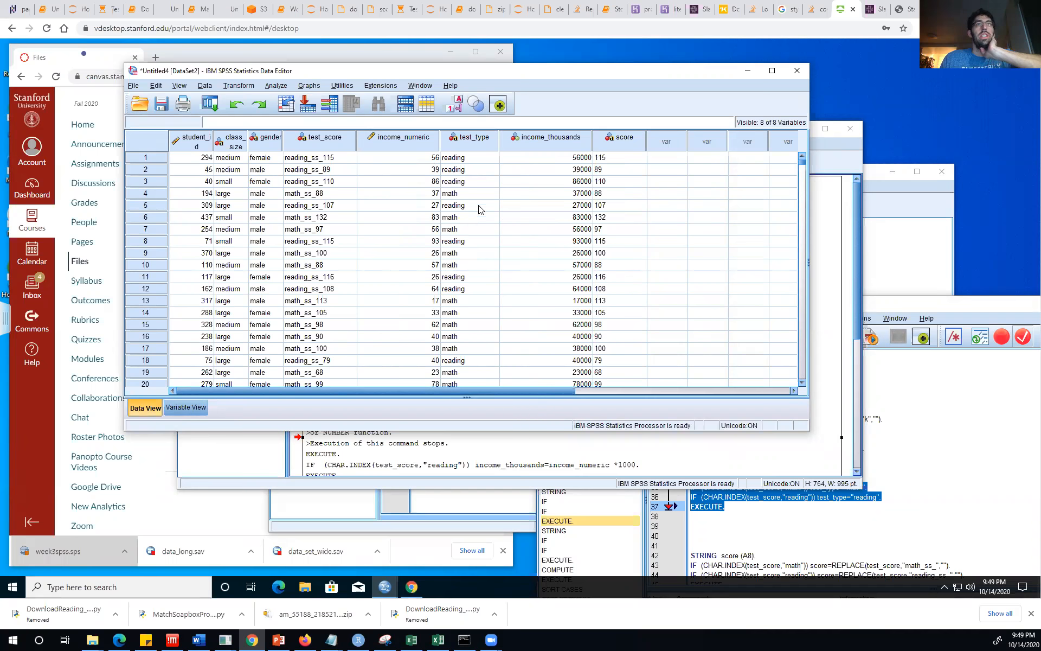
pyautogui.click(857, 525)
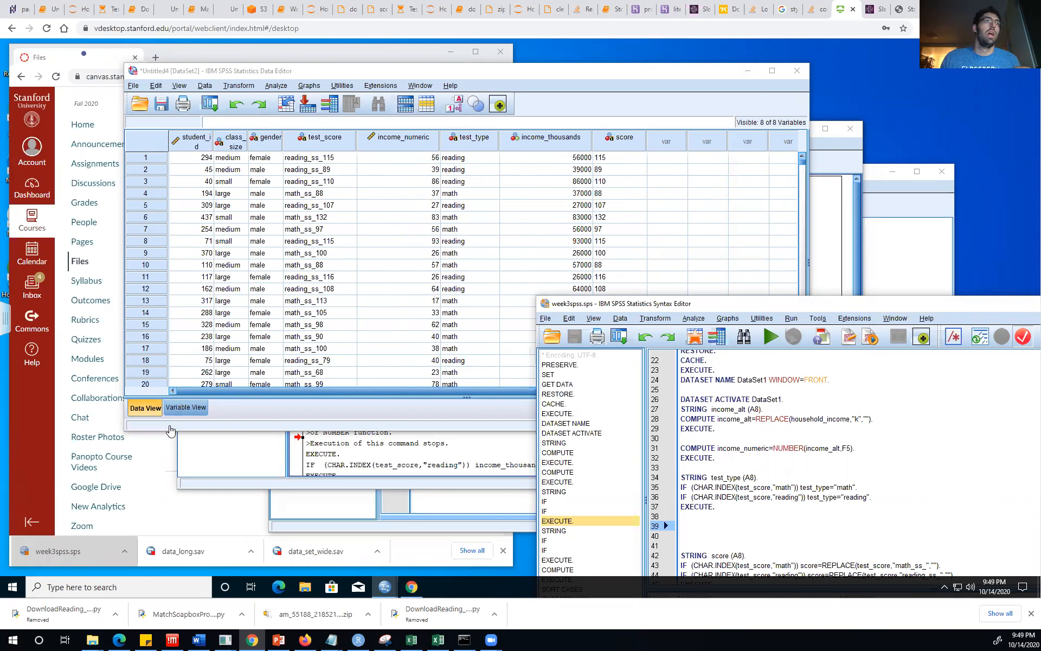
pyautogui.click(186, 407)
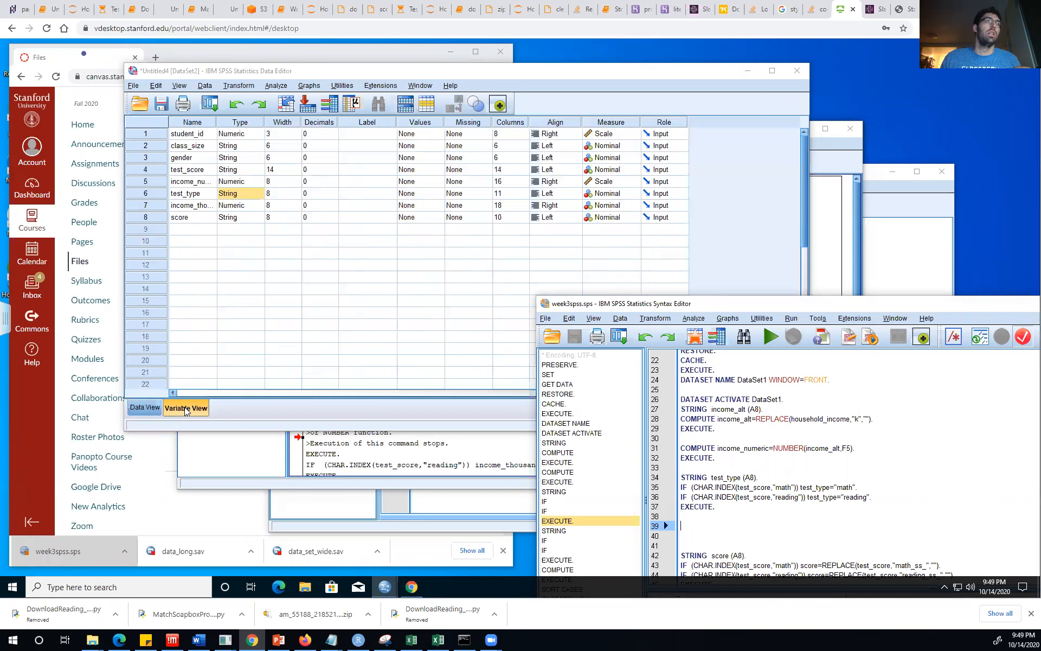
pyautogui.click(249, 195)
pyautogui.click(259, 193)
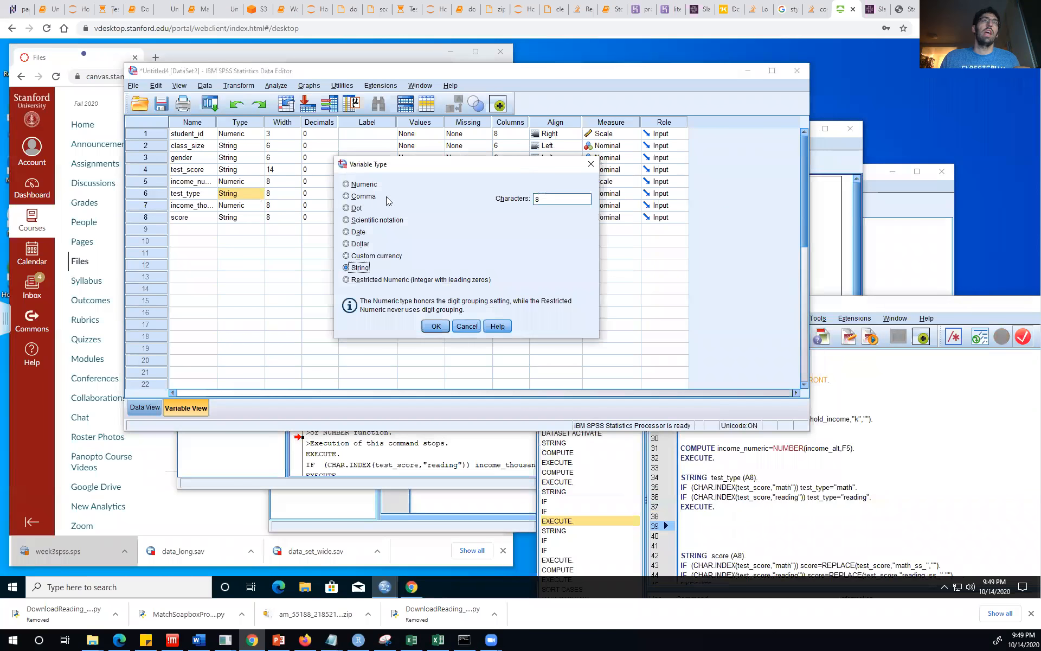
pyautogui.click(351, 185)
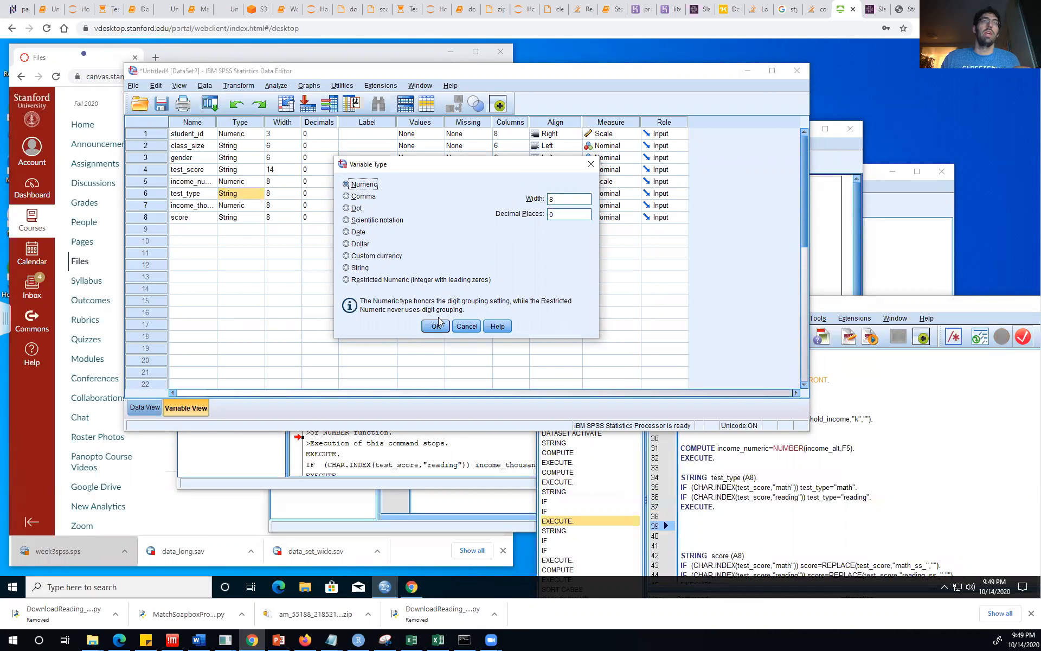
pyautogui.click(437, 326)
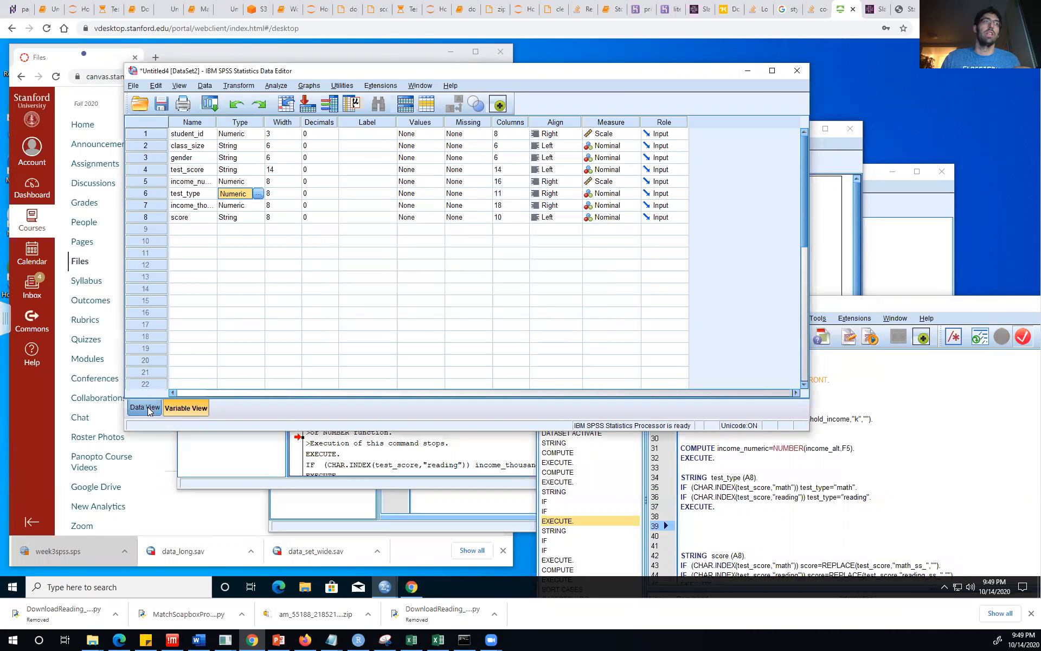
# Step: Check the test_type data, rerun the syntax block that declares and fills test_type, and recheck the column
pyautogui.click(146, 407)
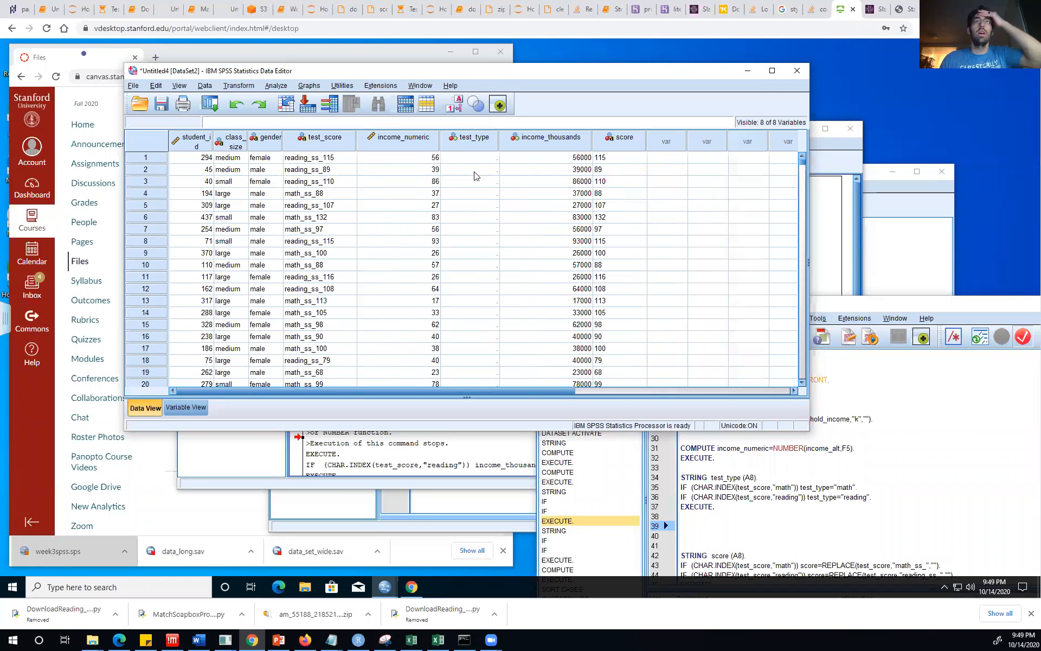
pyautogui.click(757, 505)
pyautogui.moveTo(758, 505); pyautogui.dragTo(664, 475)
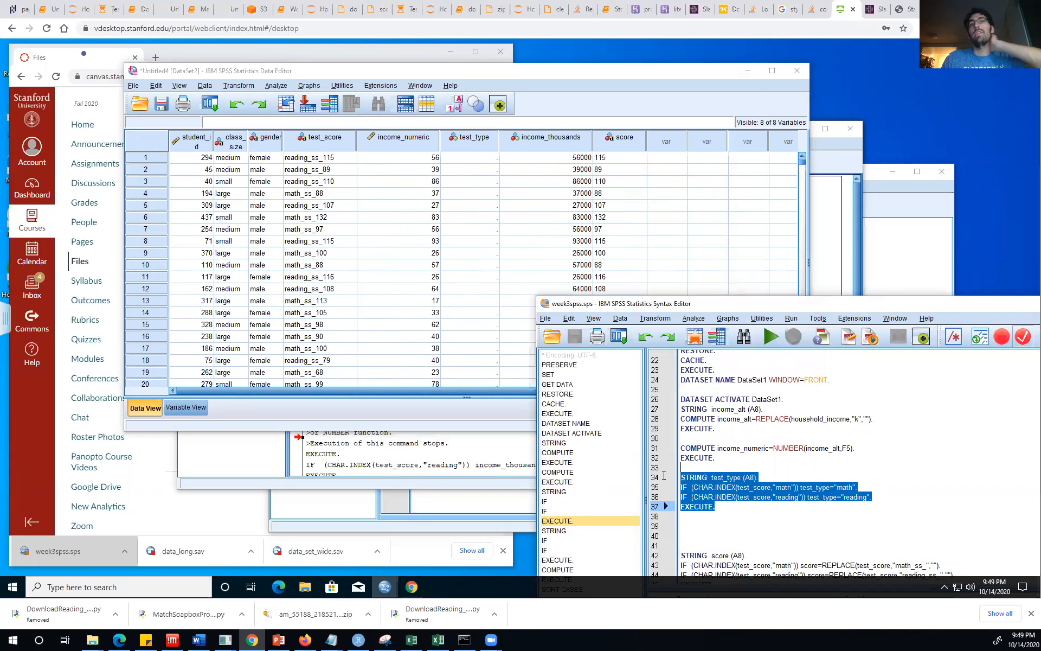
pyautogui.click(772, 339)
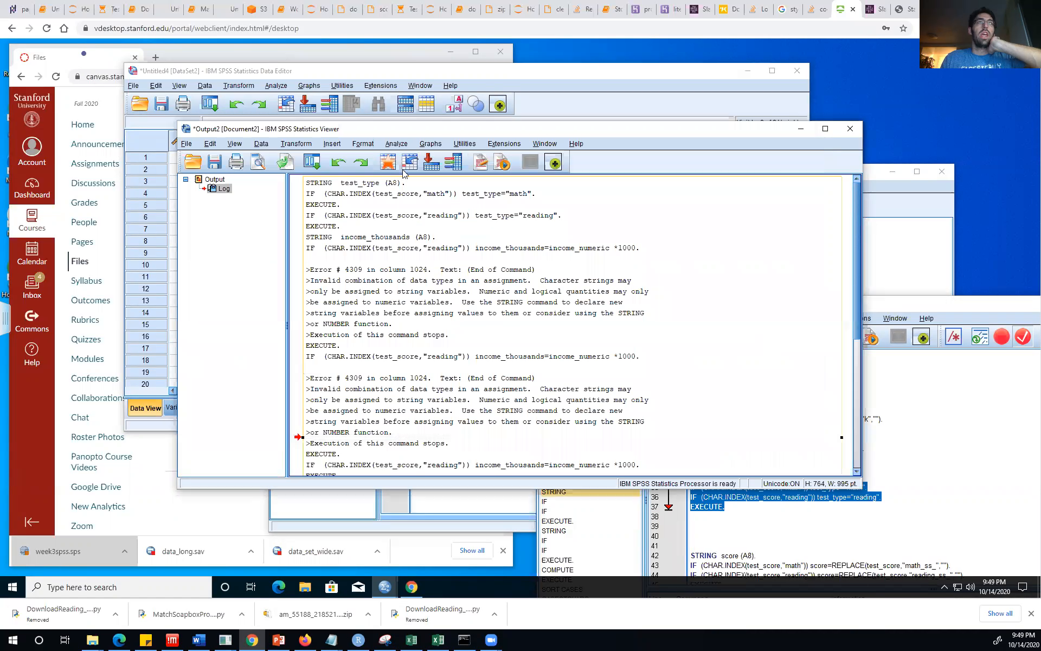
pyautogui.click(632, 101)
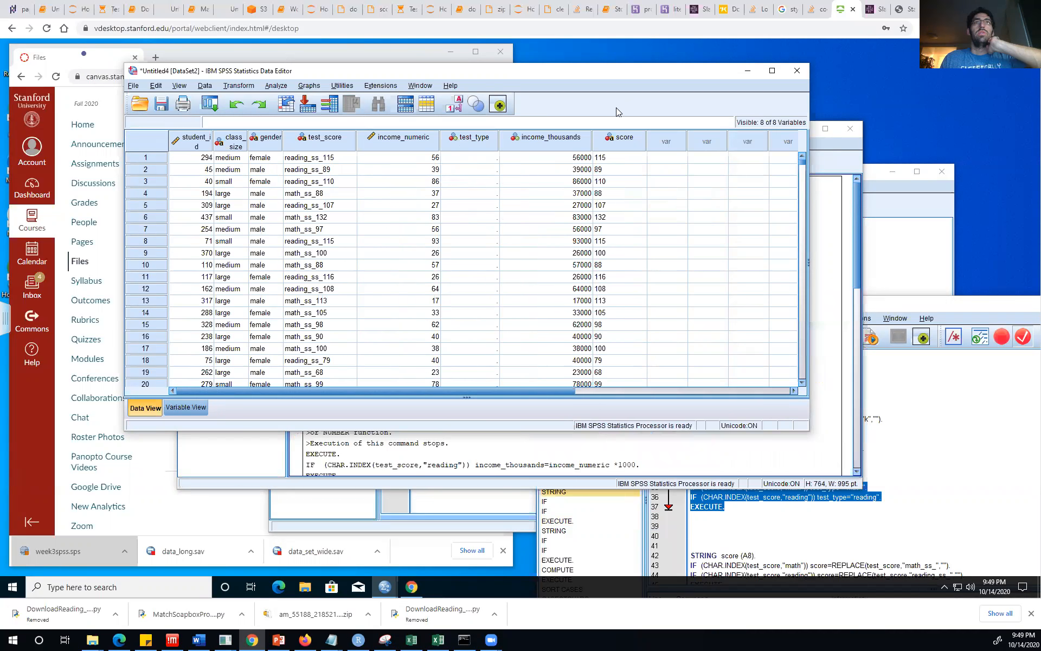
# Step: Try running the test_type syntax block once more, then close the Output2 viewer without saving it
pyautogui.click(781, 535)
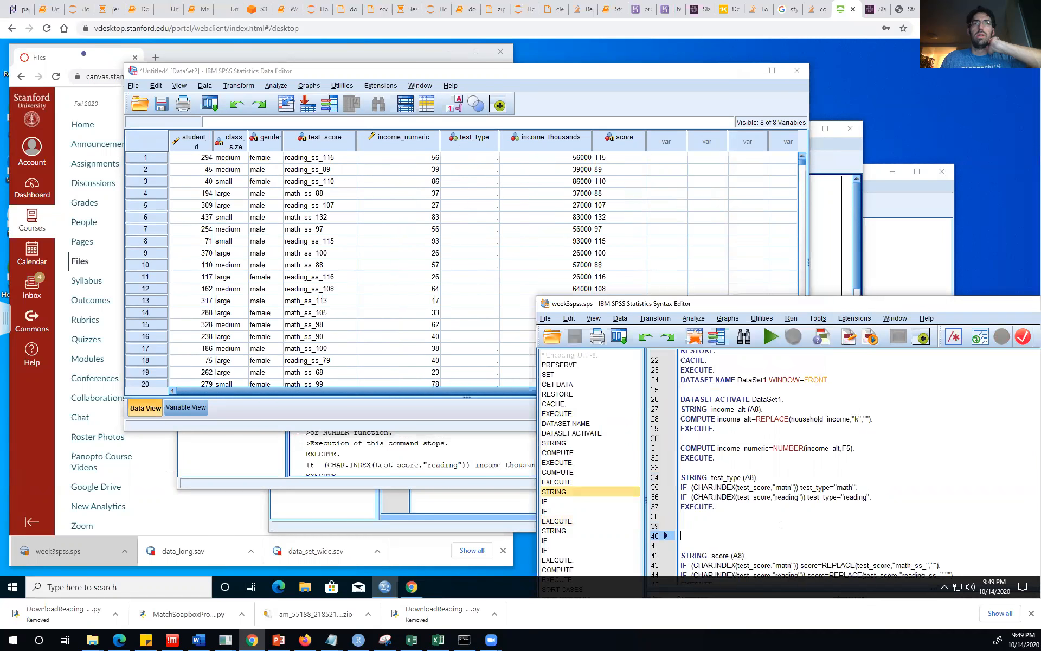
pyautogui.moveTo(760, 516); pyautogui.dragTo(656, 467)
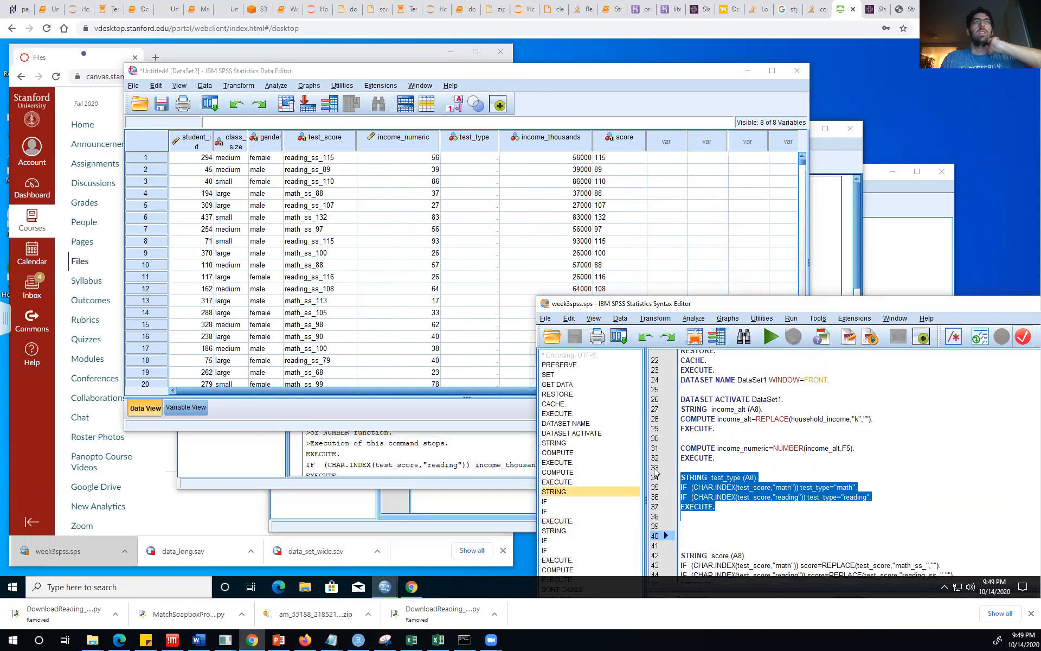
pyautogui.click(770, 337)
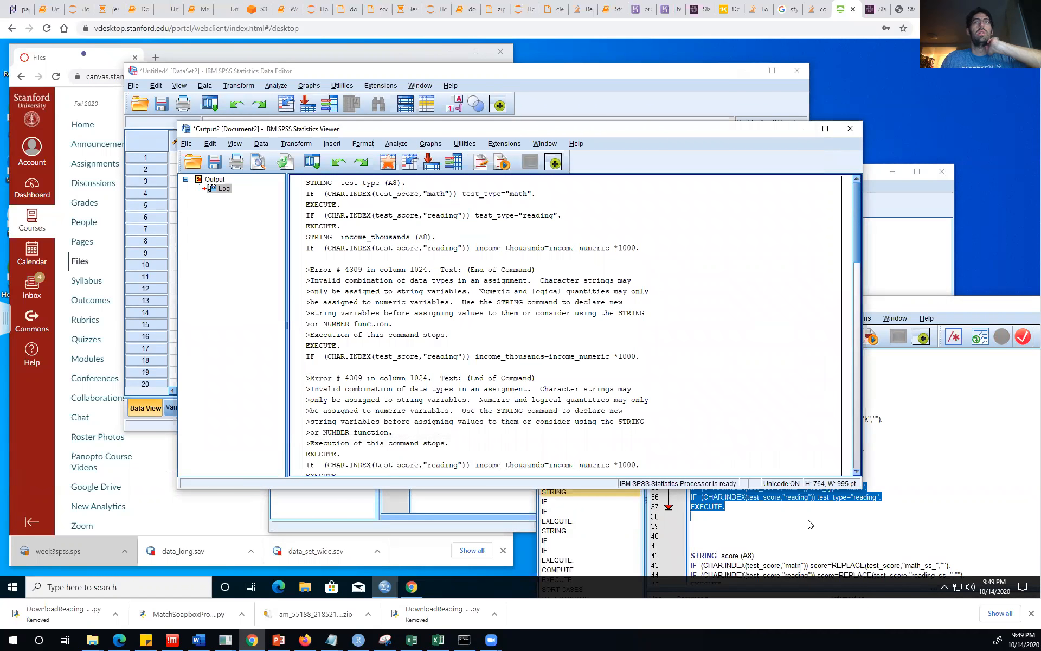
pyautogui.click(851, 130)
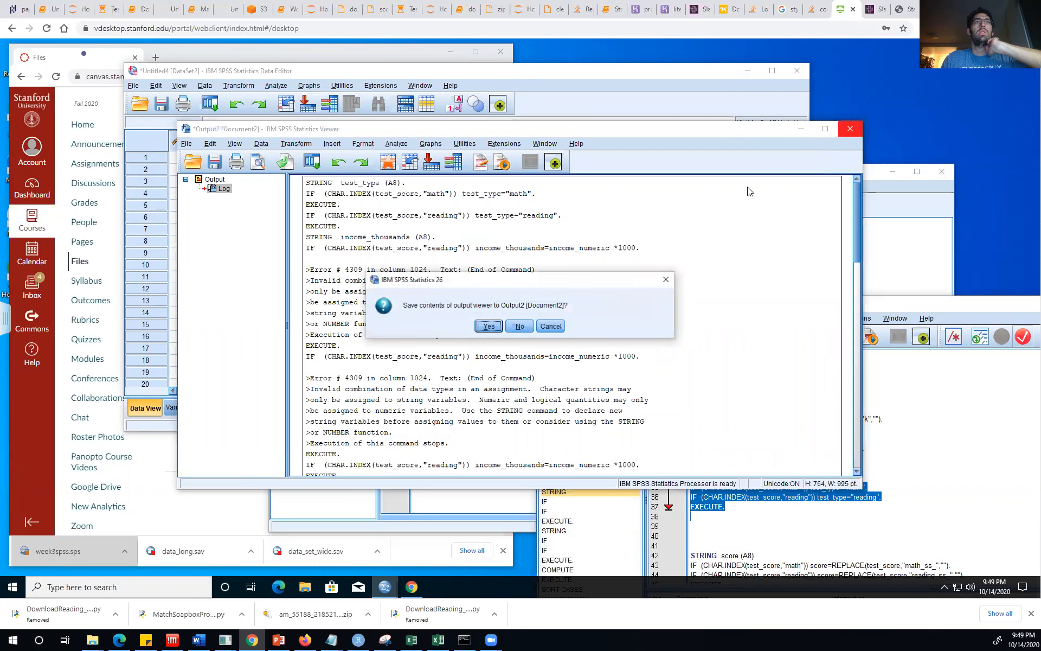
pyautogui.click(519, 328)
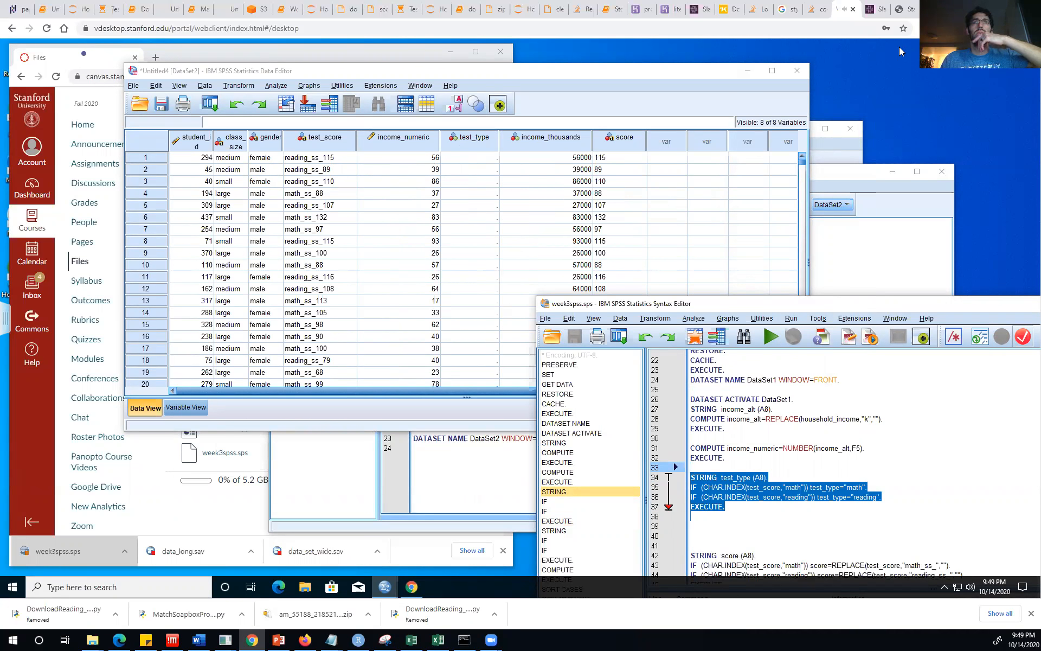
# Step: Delete the test_type variable from the dataset
pyautogui.click(490, 145)
pyautogui.rightClick(481, 133)
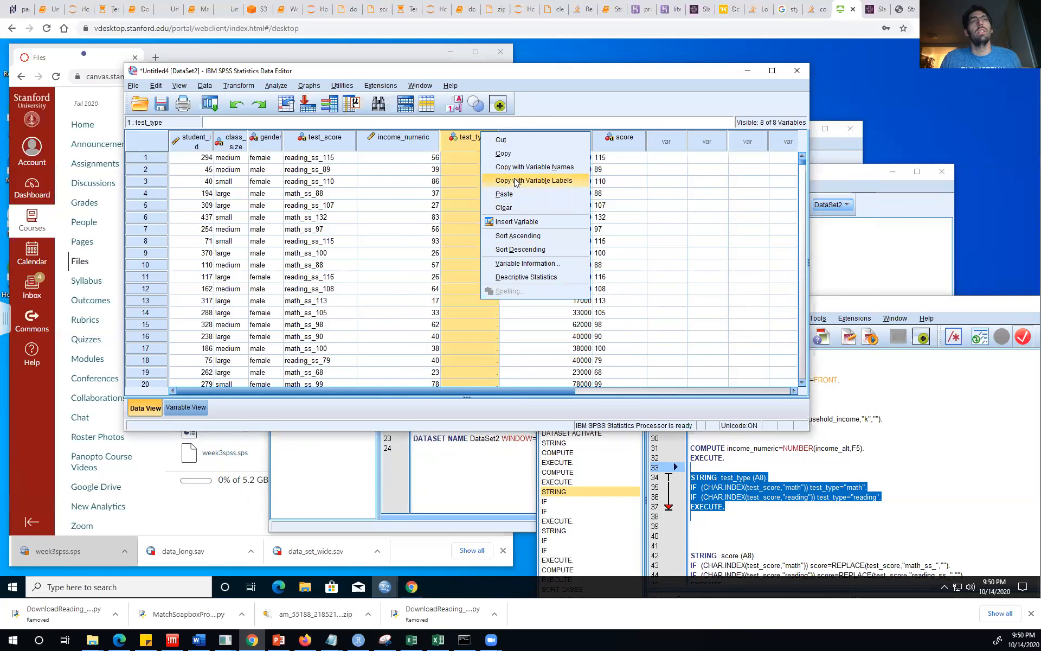
pyautogui.click(466, 135)
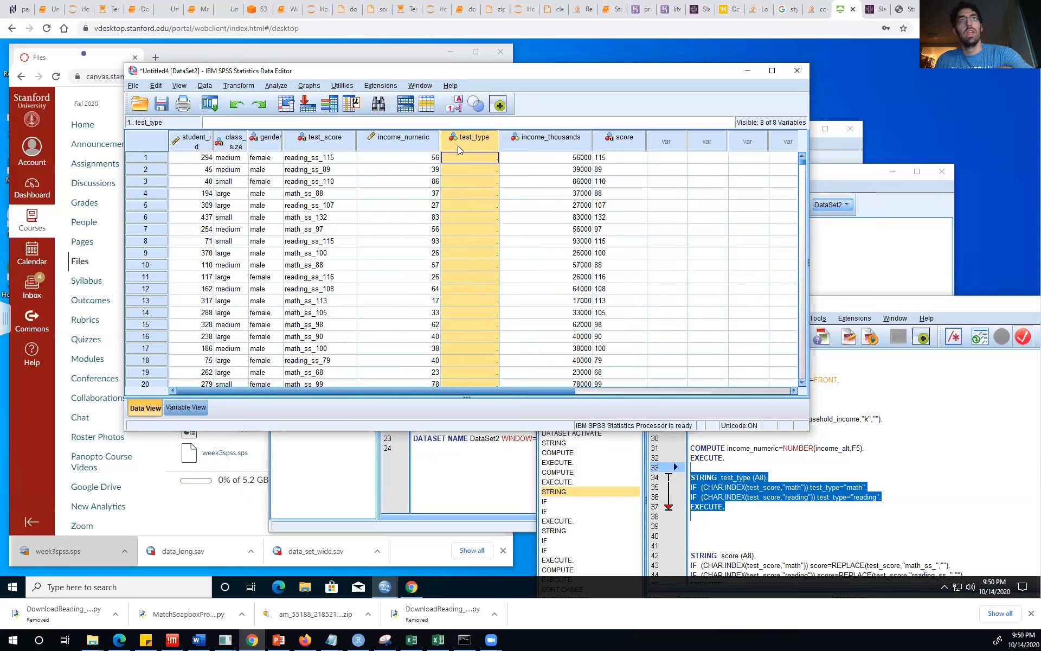
pyautogui.press('Delete')
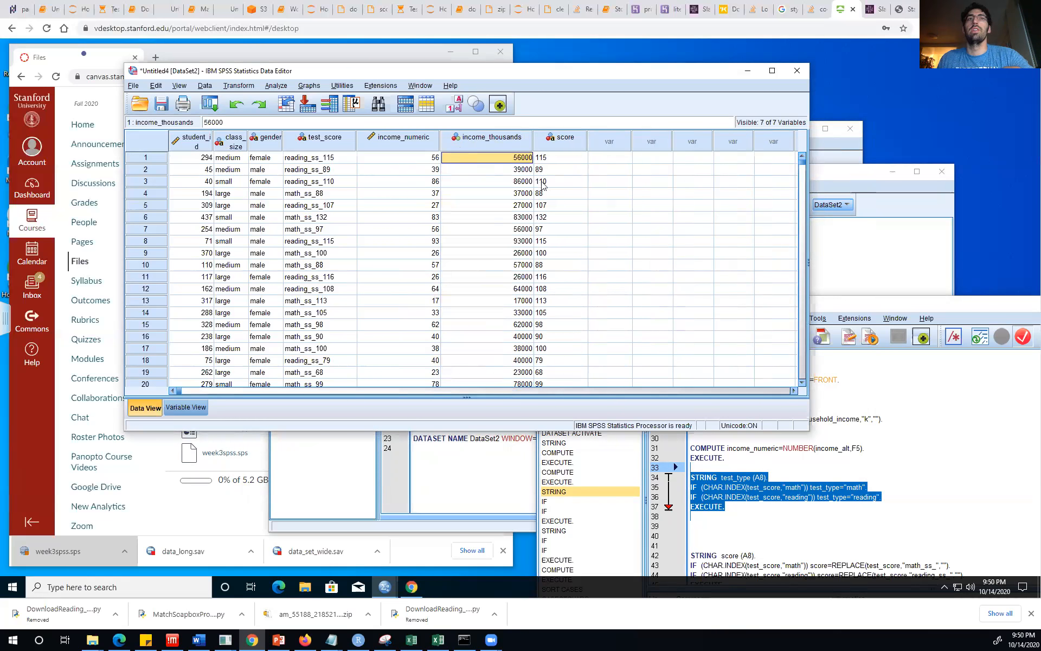
# Step: Run the STRING test_type (A8) syntax block through its EXECUTE line to recreate test_type, and check the data
pyautogui.click(851, 457)
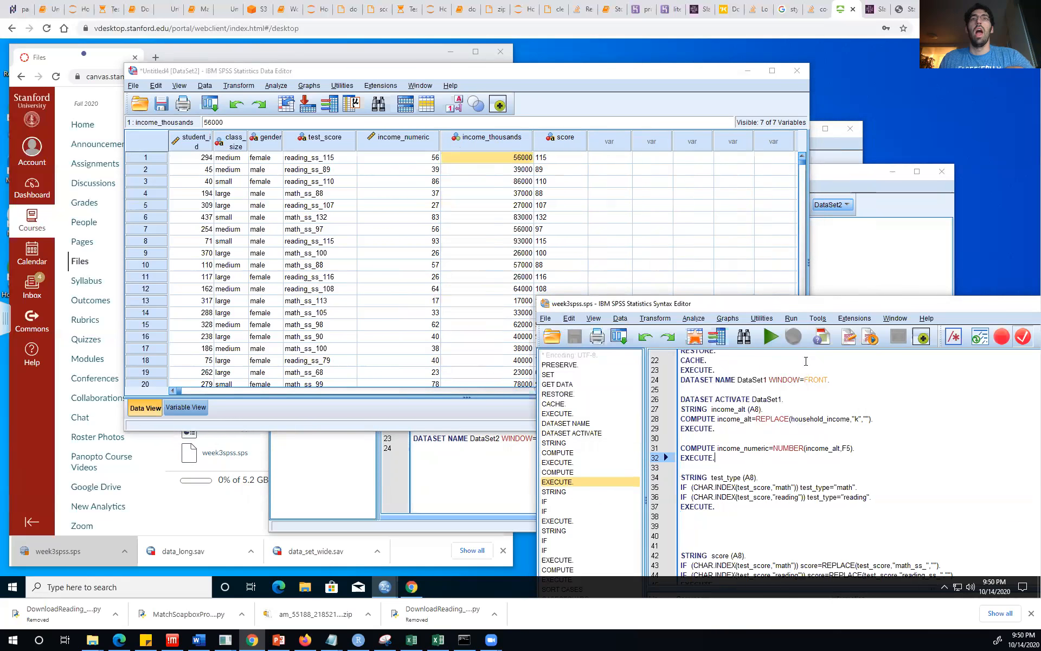
pyautogui.moveTo(716, 507); pyautogui.dragTo(681, 477)
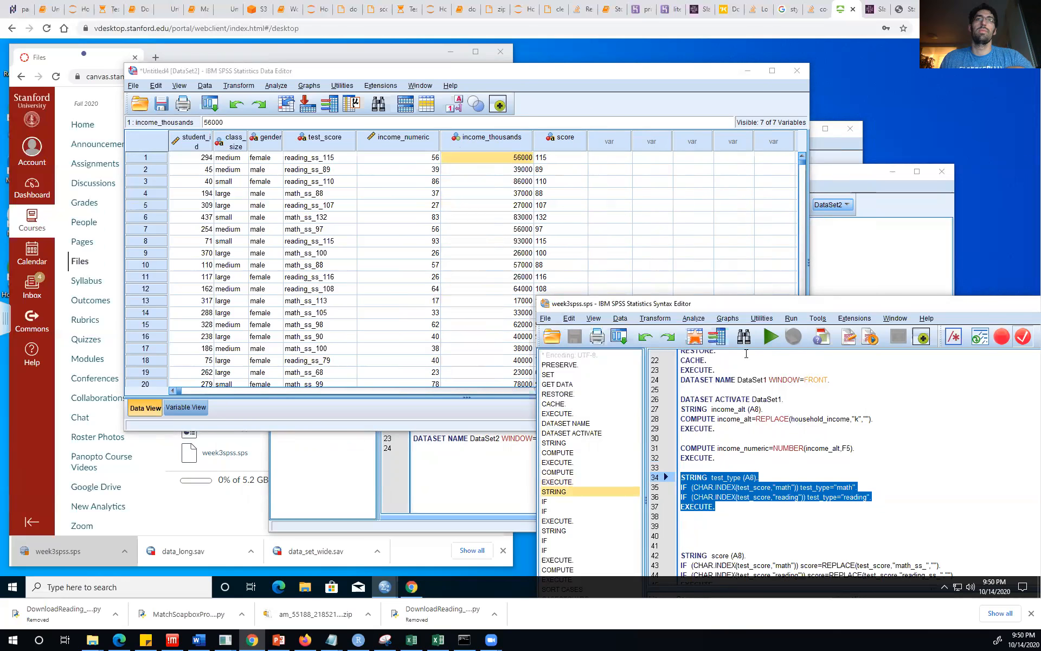
pyautogui.click(769, 338)
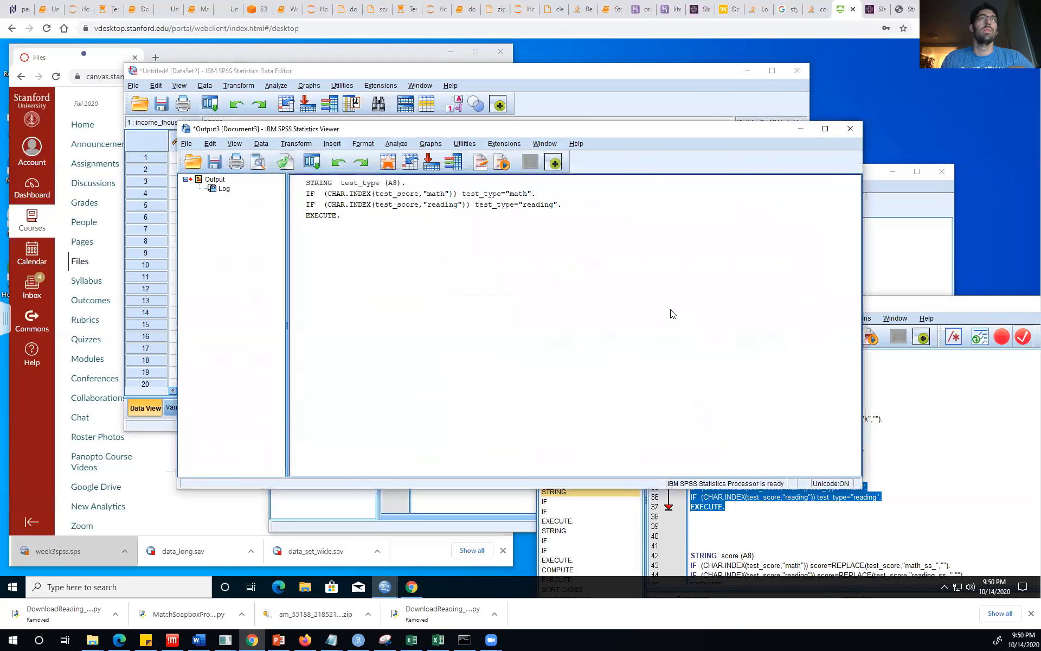
pyautogui.click(598, 103)
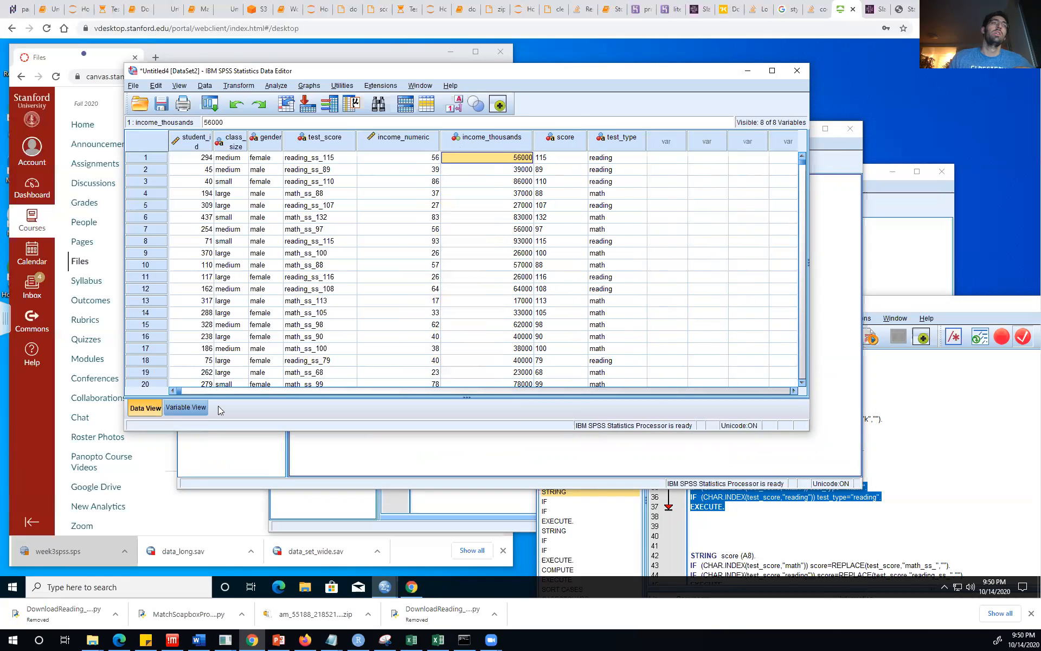
# Step: Review the score variable's definition and measurement options, then set its type to Numeric
pyautogui.click(179, 408)
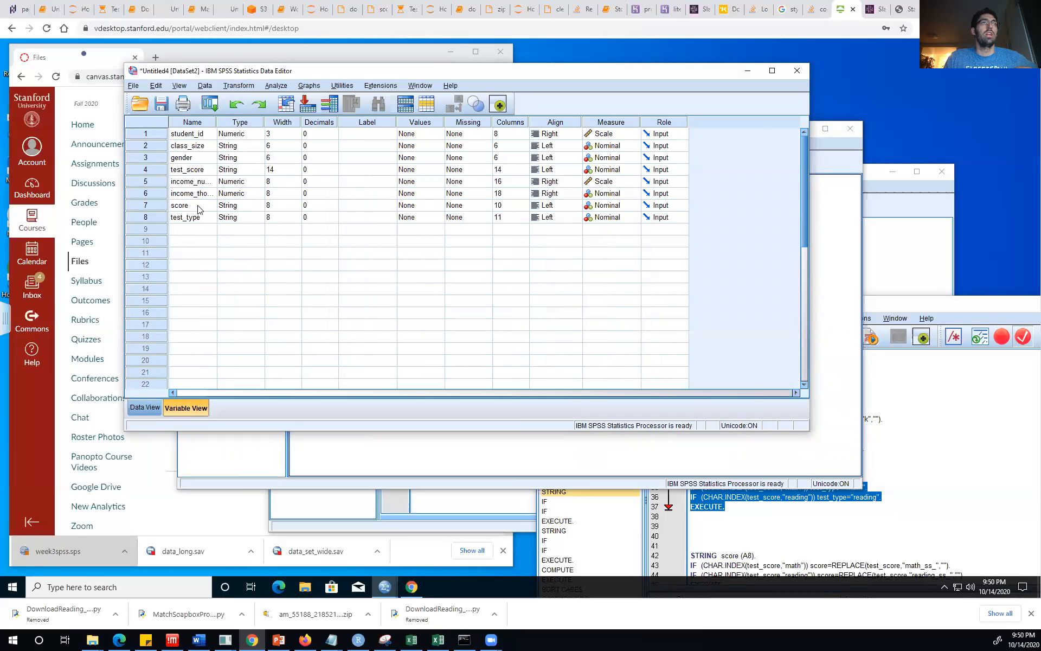
pyautogui.click(618, 206)
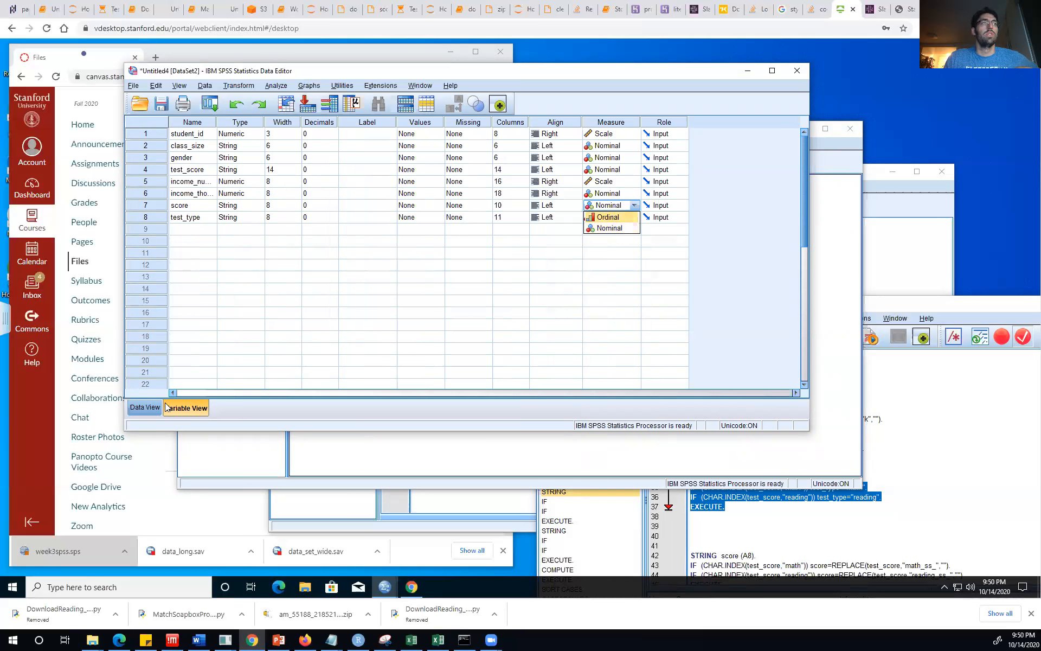
pyautogui.click(140, 409)
pyautogui.click(188, 411)
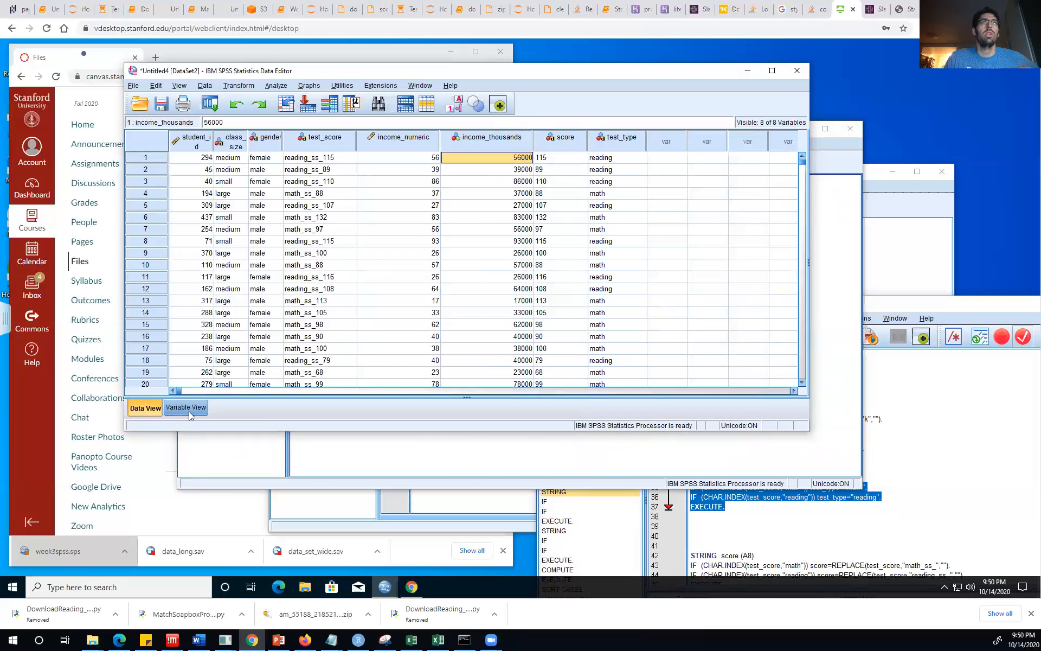
pyautogui.click(632, 206)
pyautogui.click(633, 206)
pyautogui.click(242, 206)
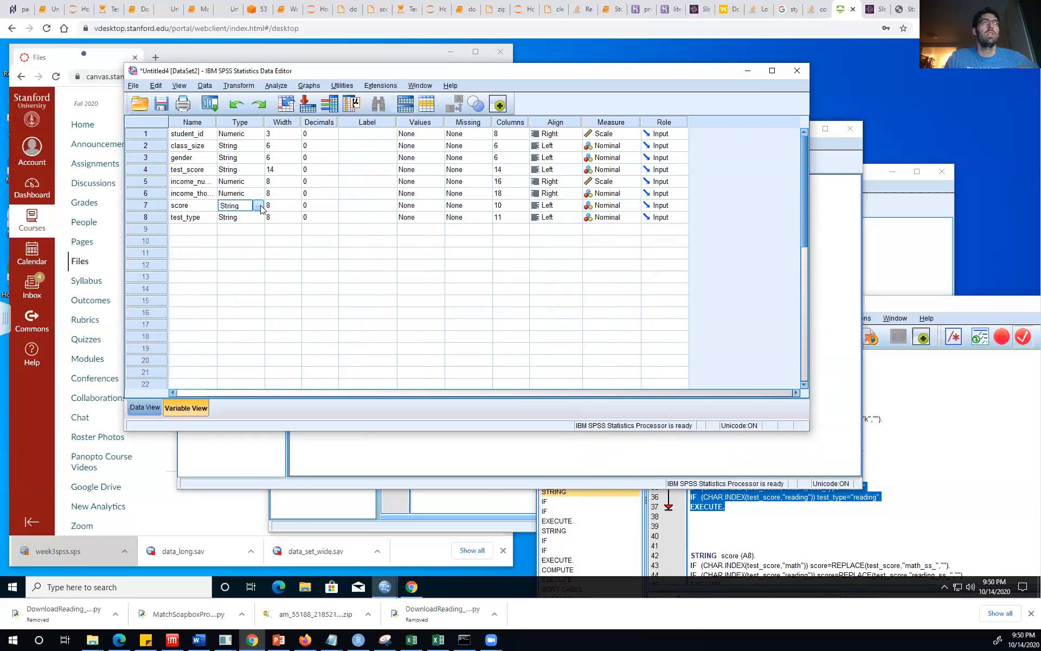
pyautogui.click(259, 206)
pyautogui.click(347, 184)
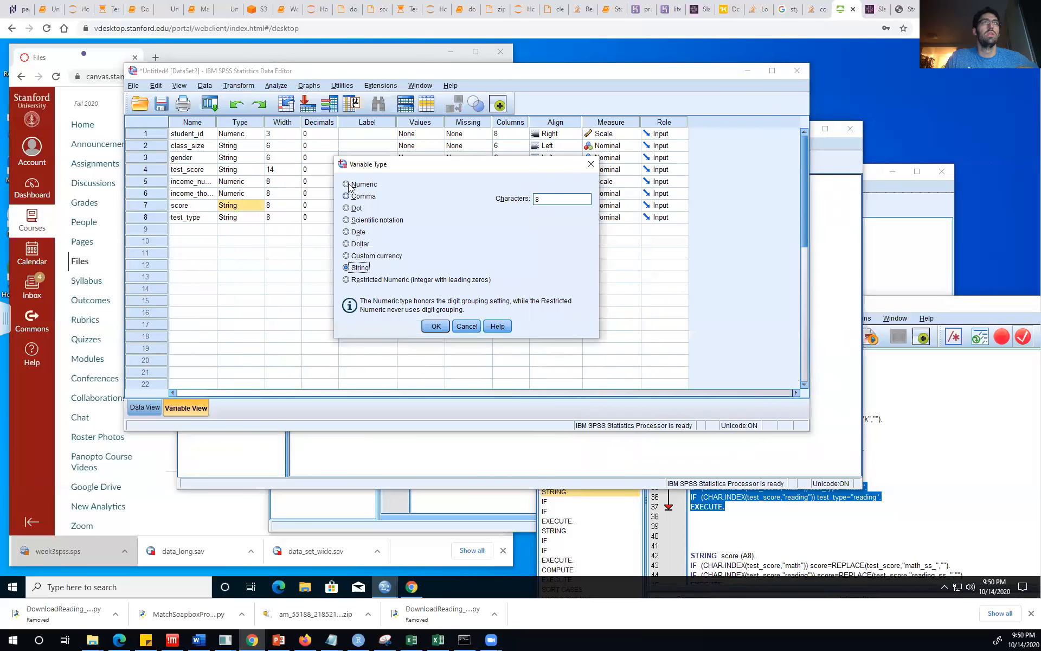
pyautogui.click(435, 326)
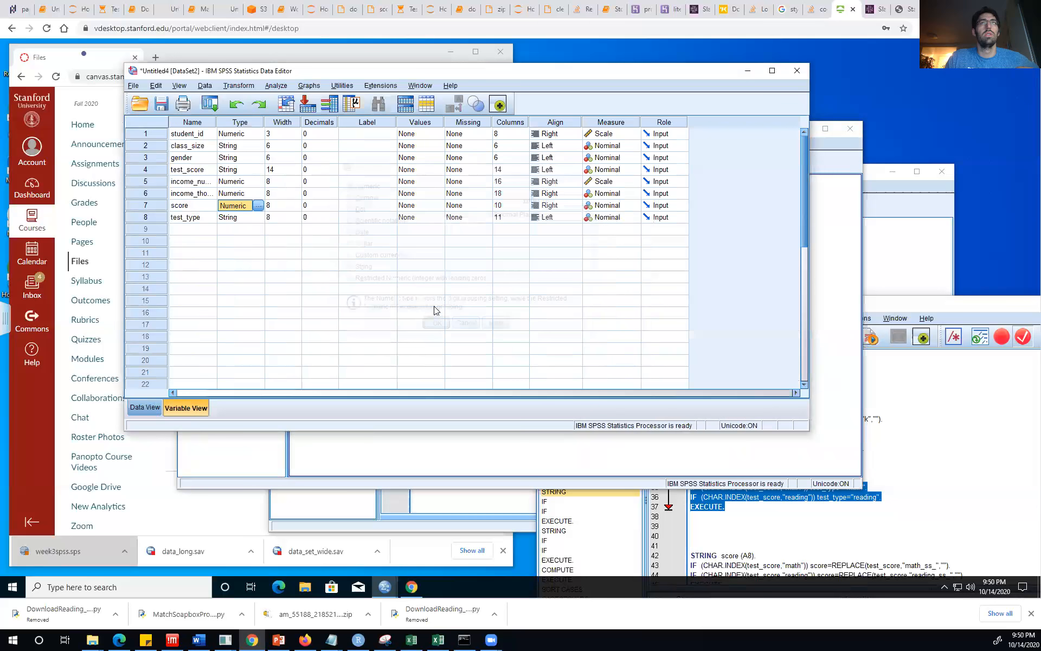
# Step: Set the score variable's measurement level to Scale and check the data
pyautogui.click(608, 209)
pyautogui.click(609, 210)
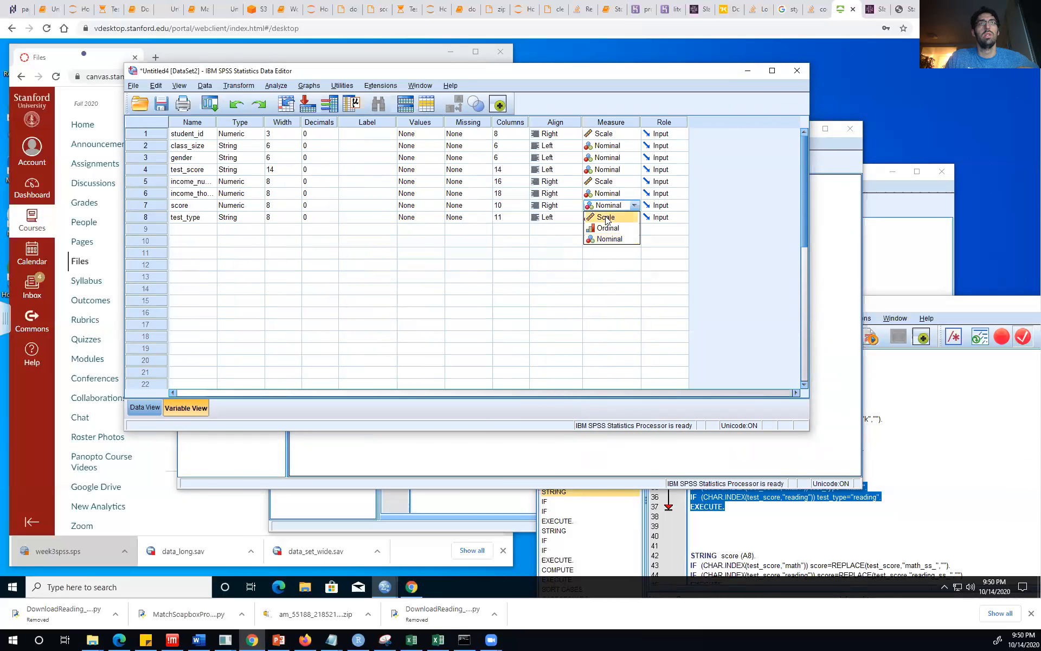
pyautogui.click(605, 217)
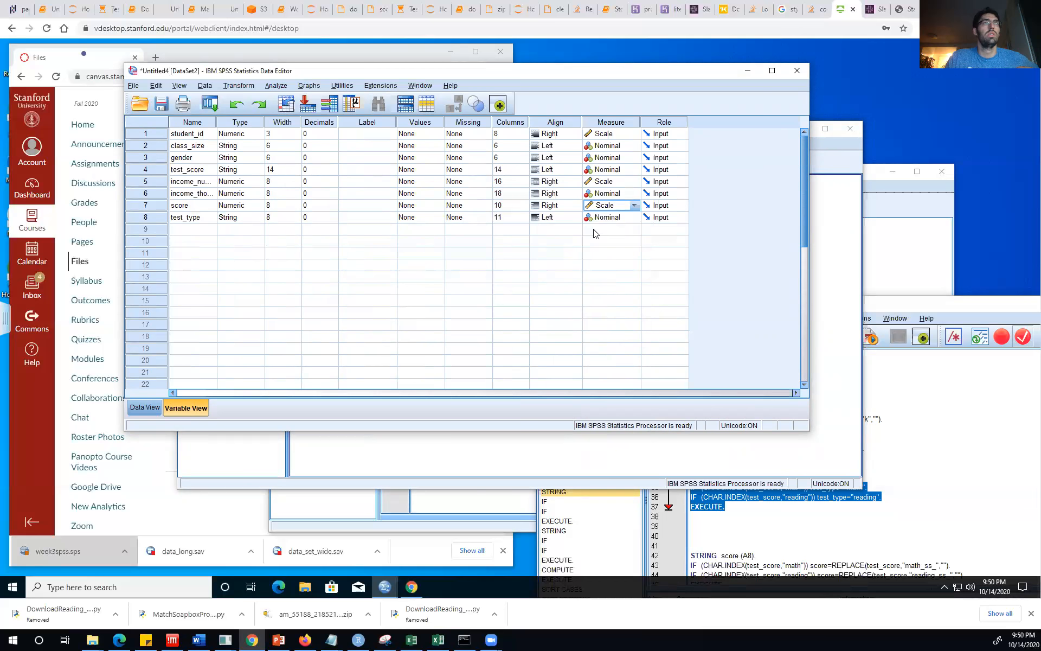
pyautogui.click(146, 407)
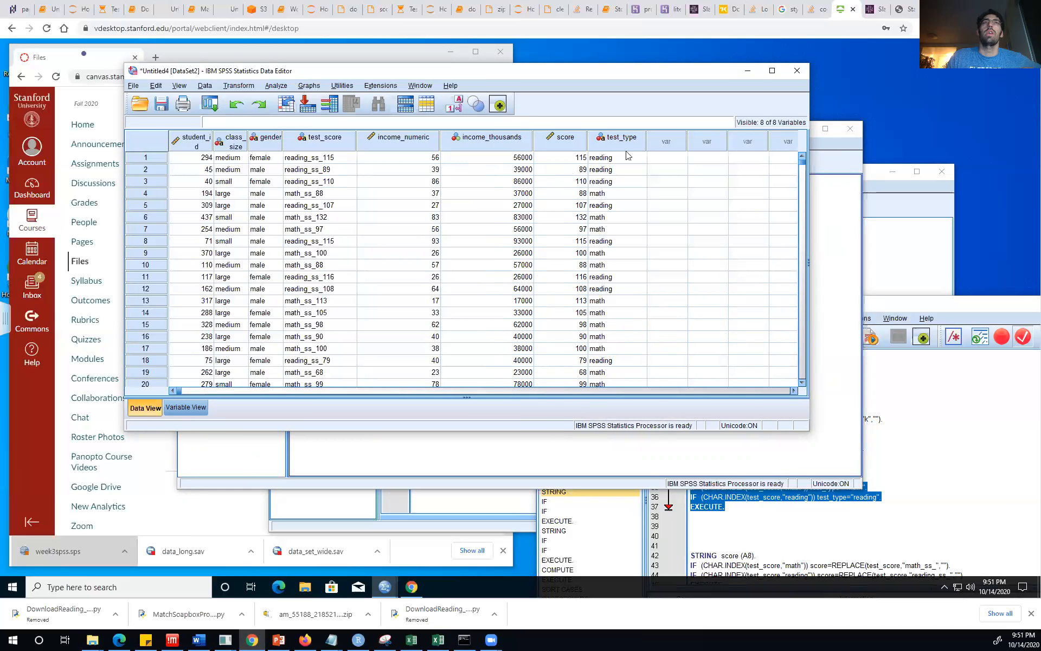
# Step: Start restructuring the dataset, first saving the current data in Downloads as data_long_solutions
pyautogui.click(194, 142)
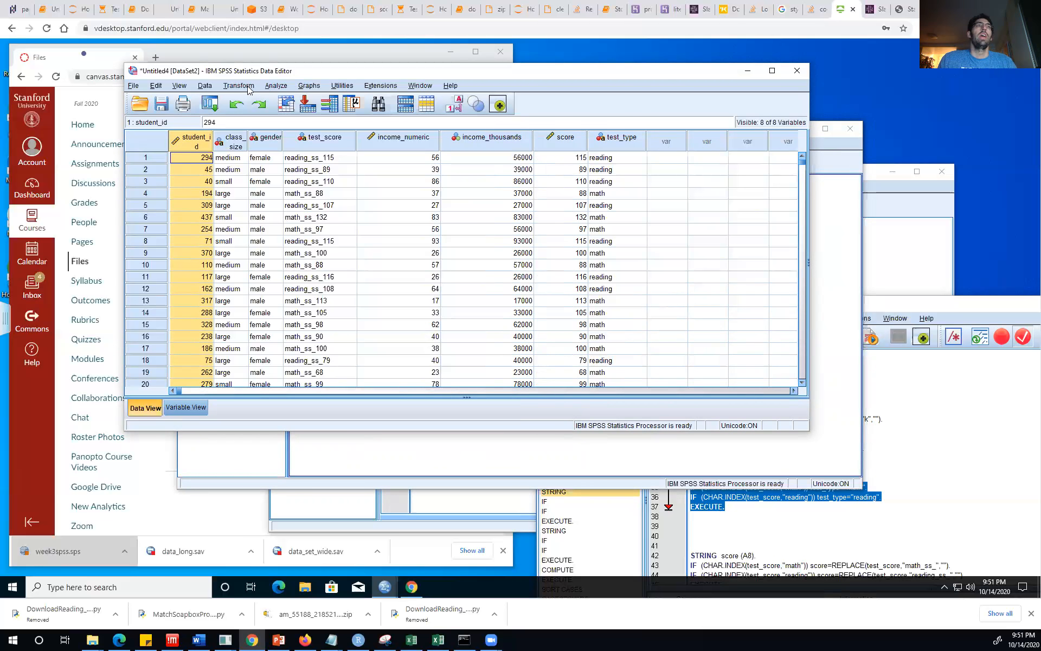
pyautogui.click(205, 85)
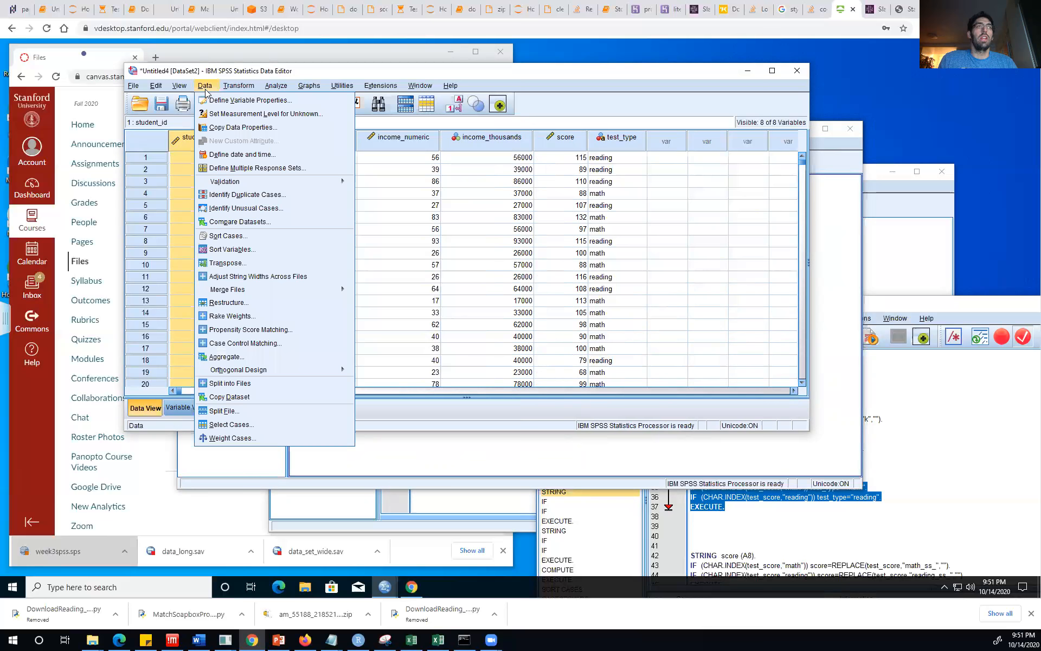
pyautogui.click(244, 304)
pyautogui.click(436, 278)
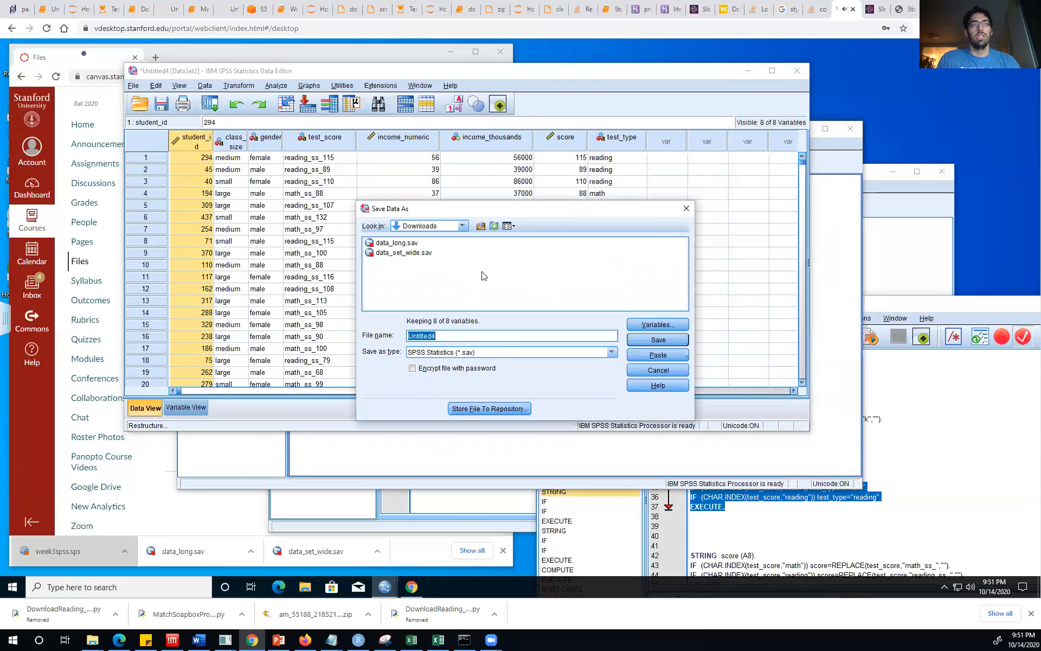
pyautogui.click(412, 253)
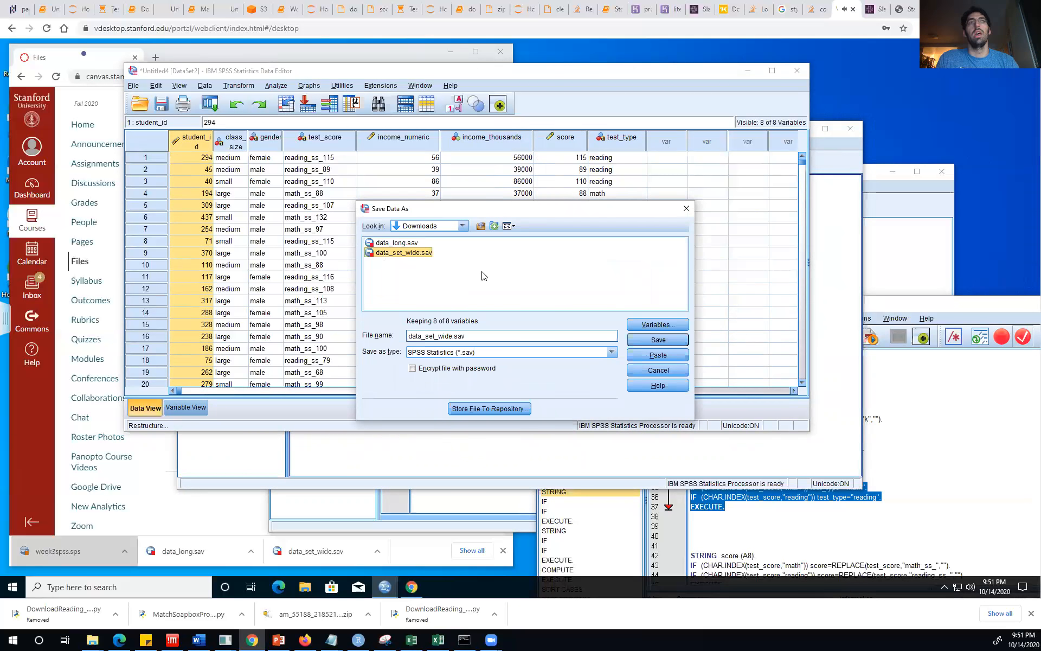
pyautogui.tripleClick(497, 335)
pyautogui.write('data_long_solutions')
pyautogui.press('Return')
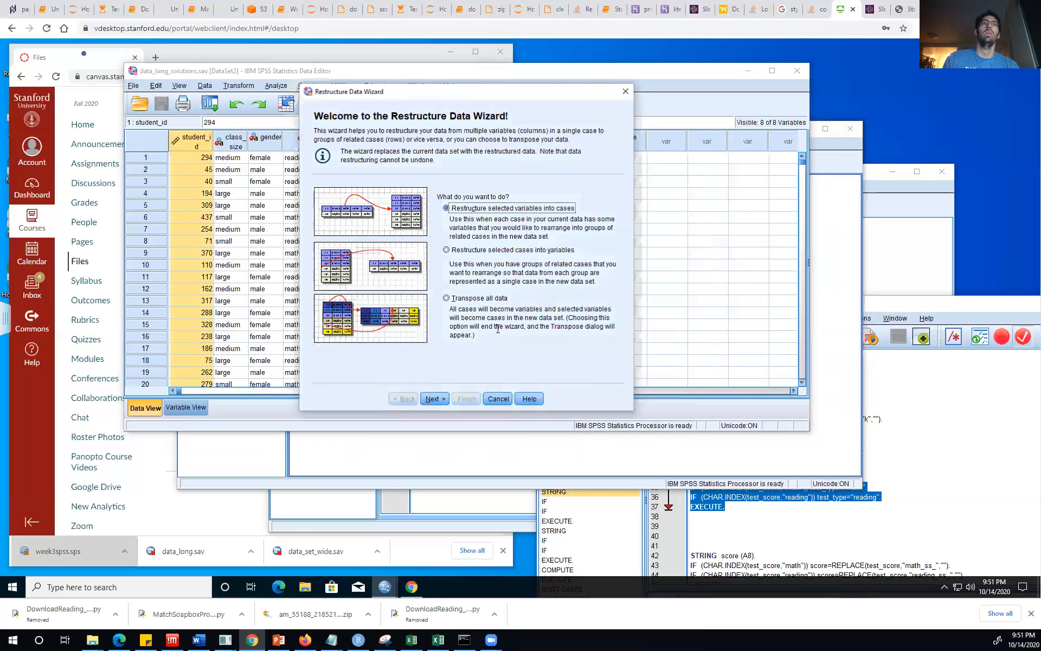
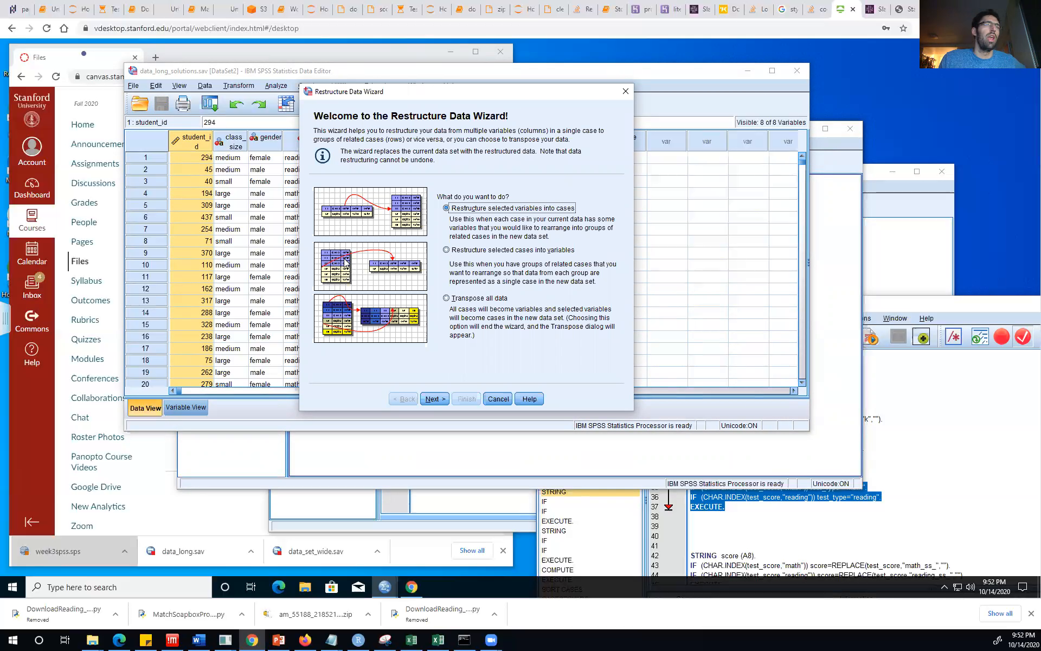
# Step: Choose to restructure selected cases into variables, with student_id as the identifier variable
pyautogui.click(444, 254)
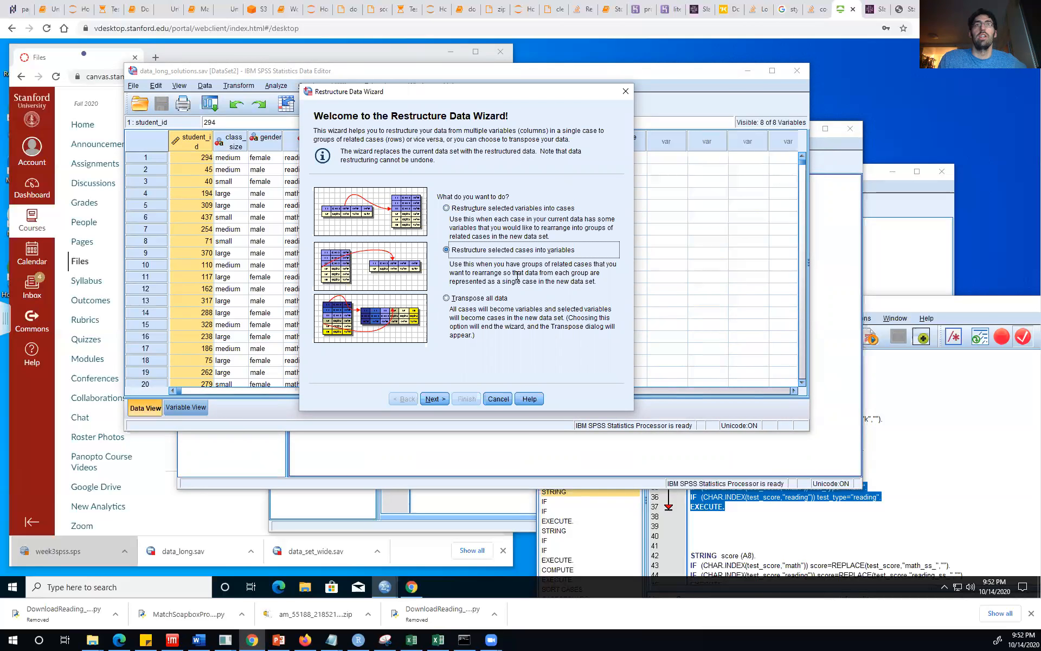
pyautogui.click(435, 399)
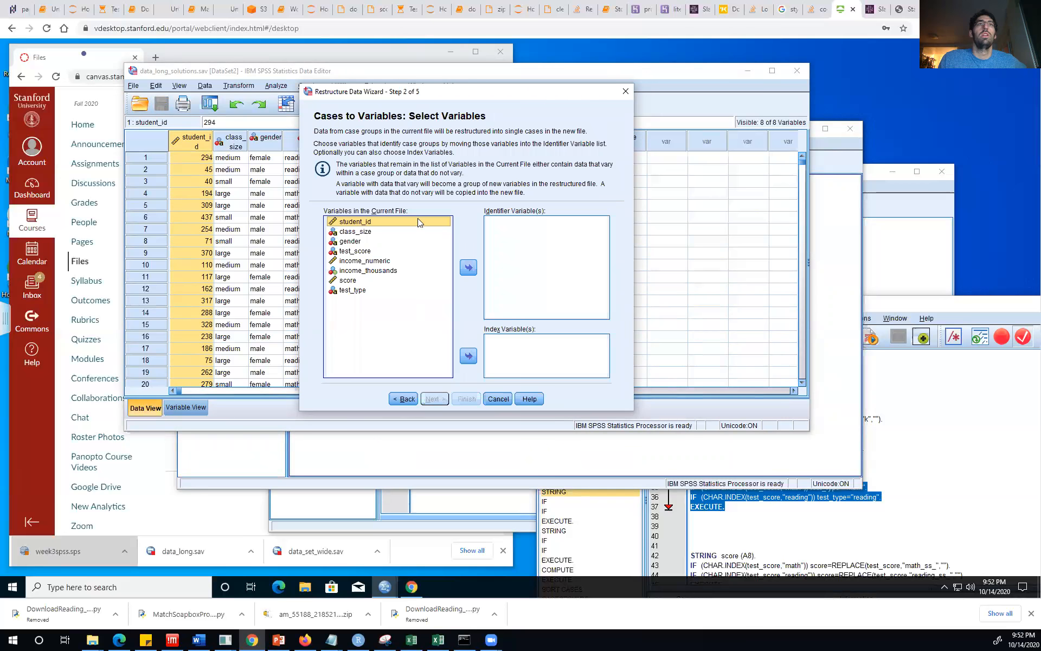
pyautogui.click(463, 267)
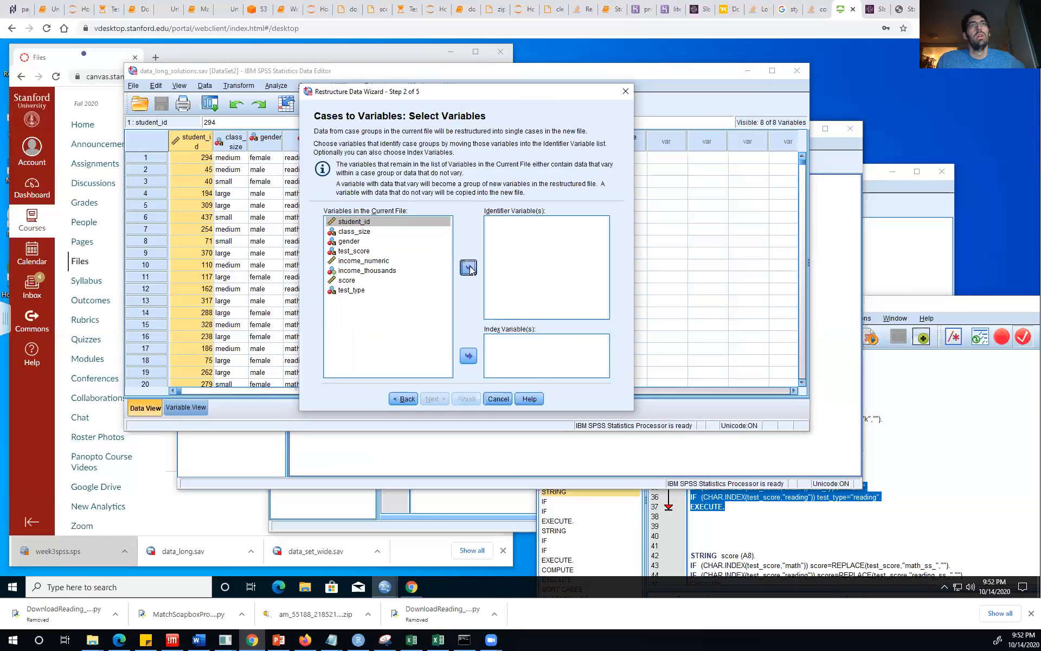
pyautogui.click(469, 268)
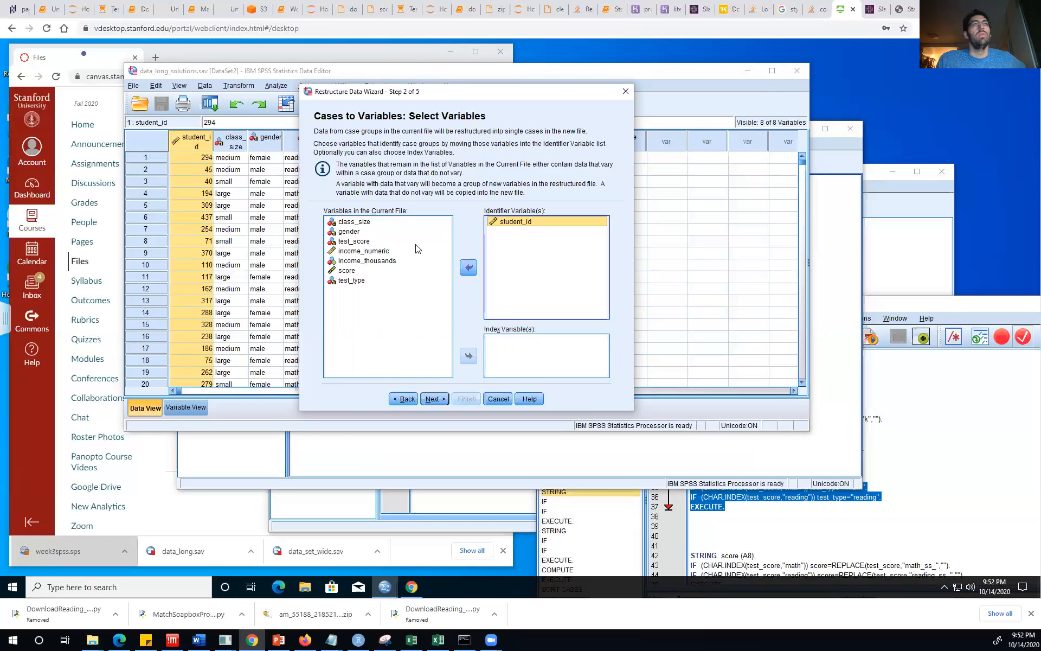
# Step: Add class_size and gender as further identifier variables for the restructure
pyautogui.click(372, 223)
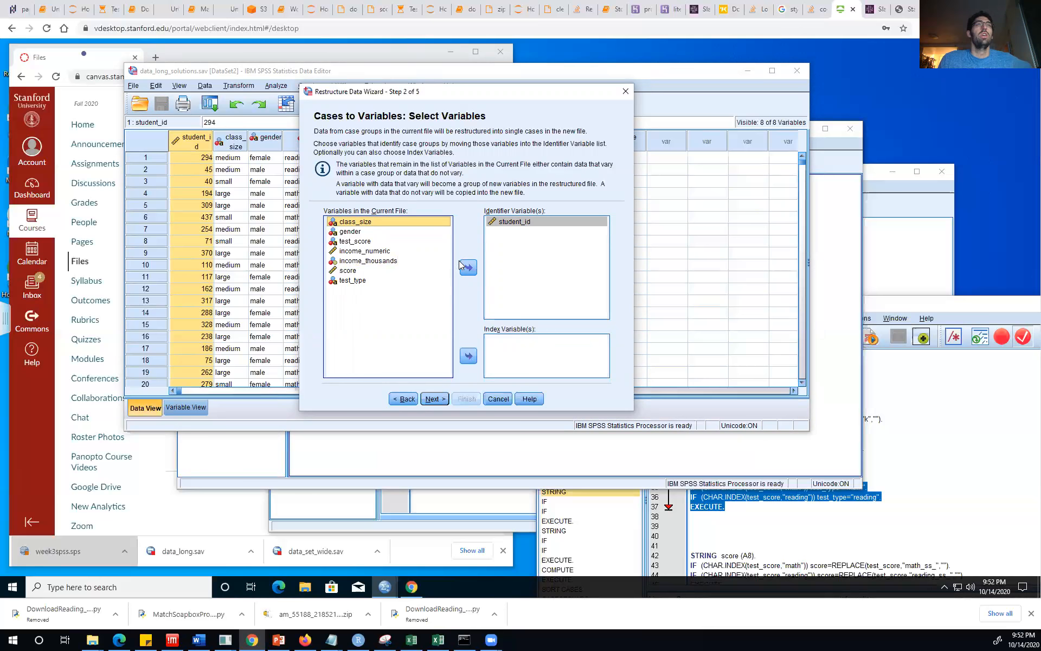
pyautogui.click(468, 267)
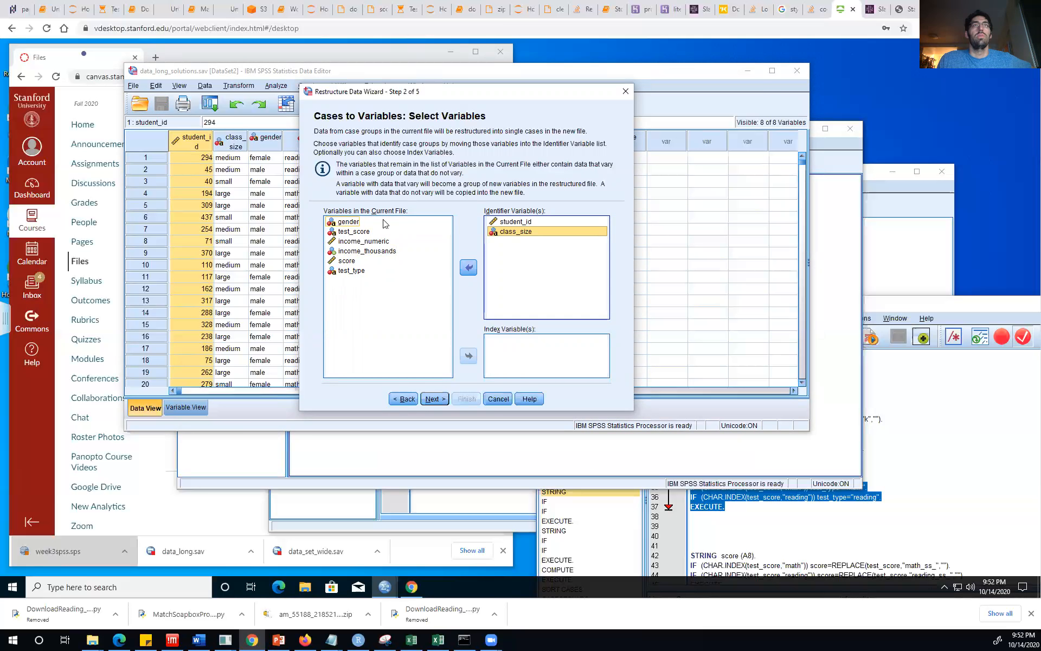
pyautogui.click(384, 223)
pyautogui.click(466, 267)
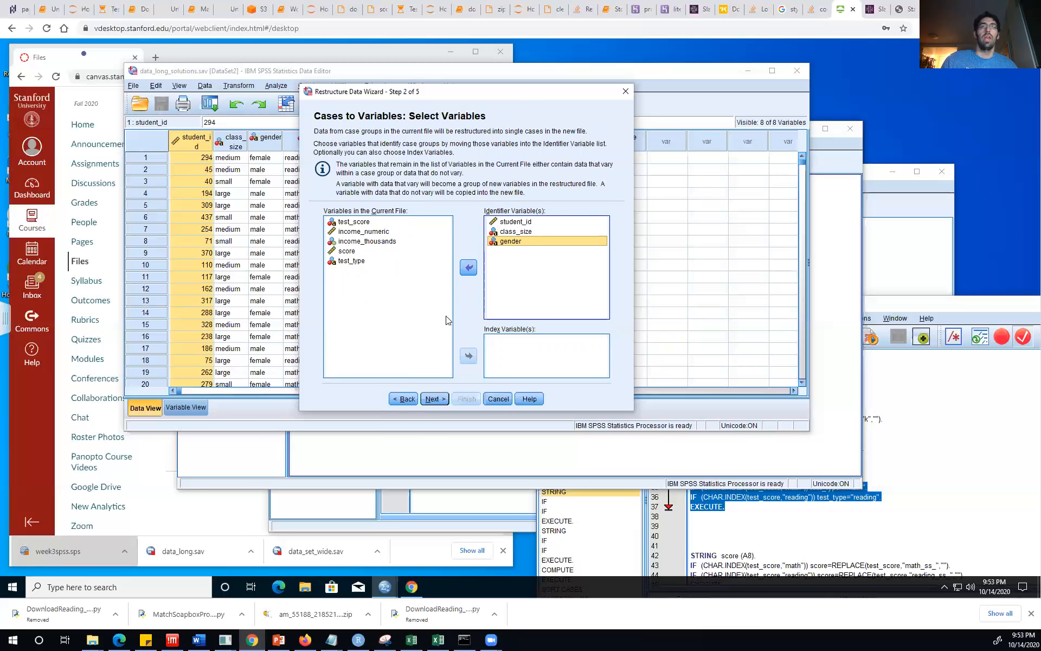
# Step: Set test_type as the index variable and add income_numeric to the identifier variables
pyautogui.click(347, 261)
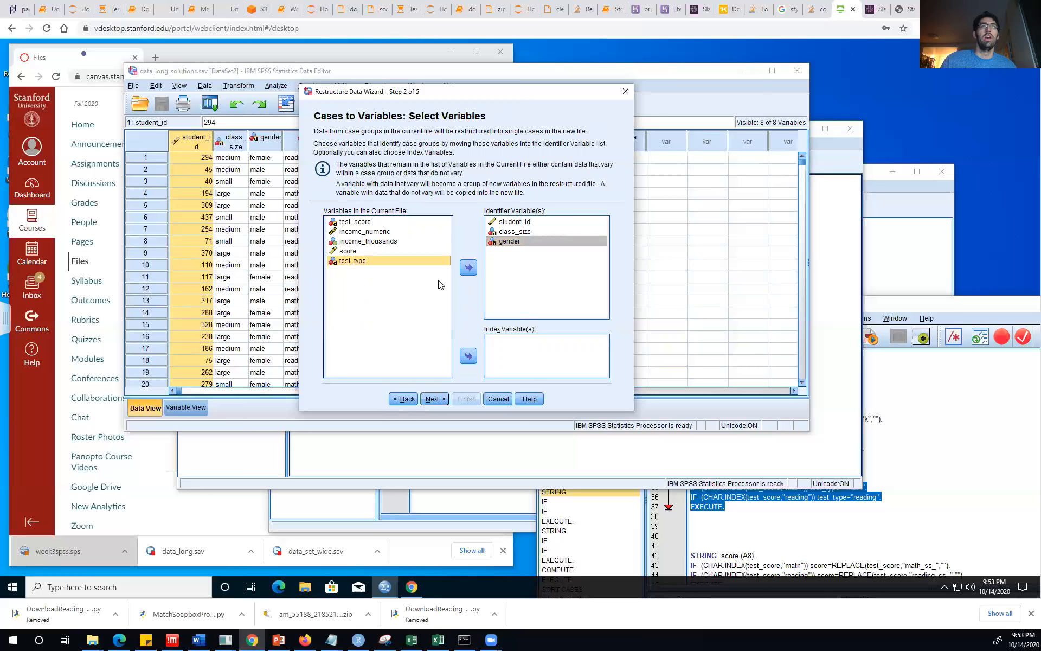
pyautogui.click(469, 356)
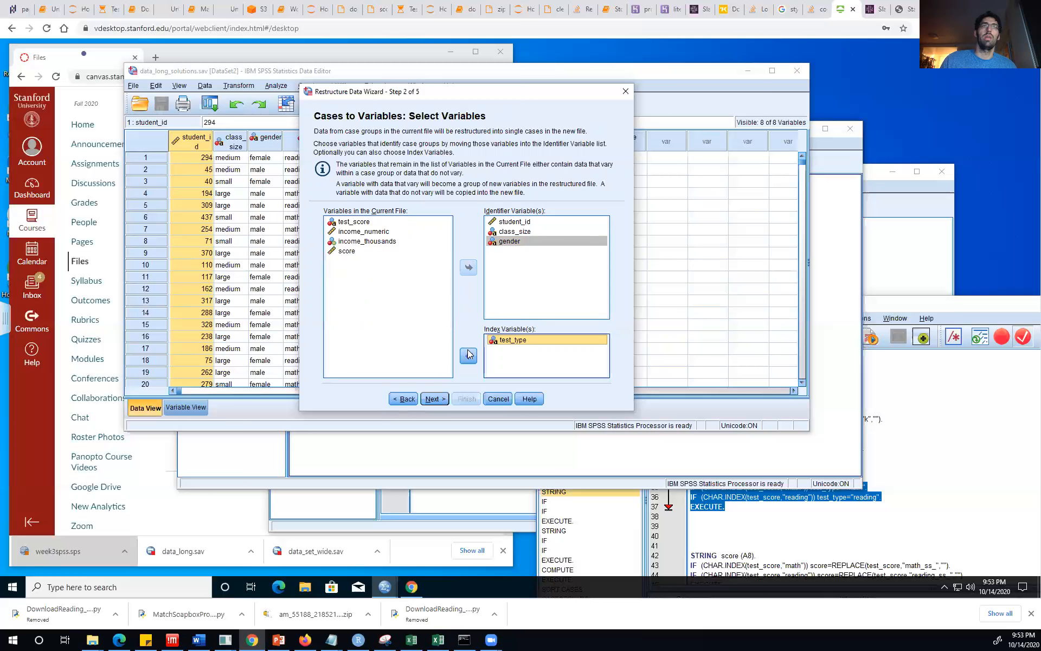
pyautogui.click(375, 232)
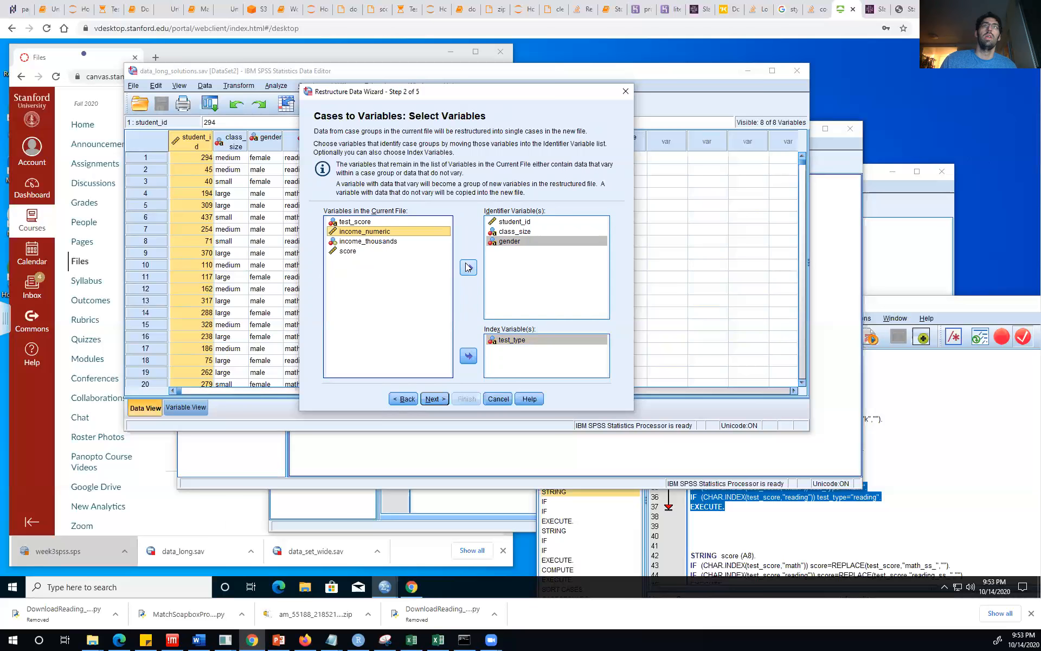
pyautogui.click(468, 267)
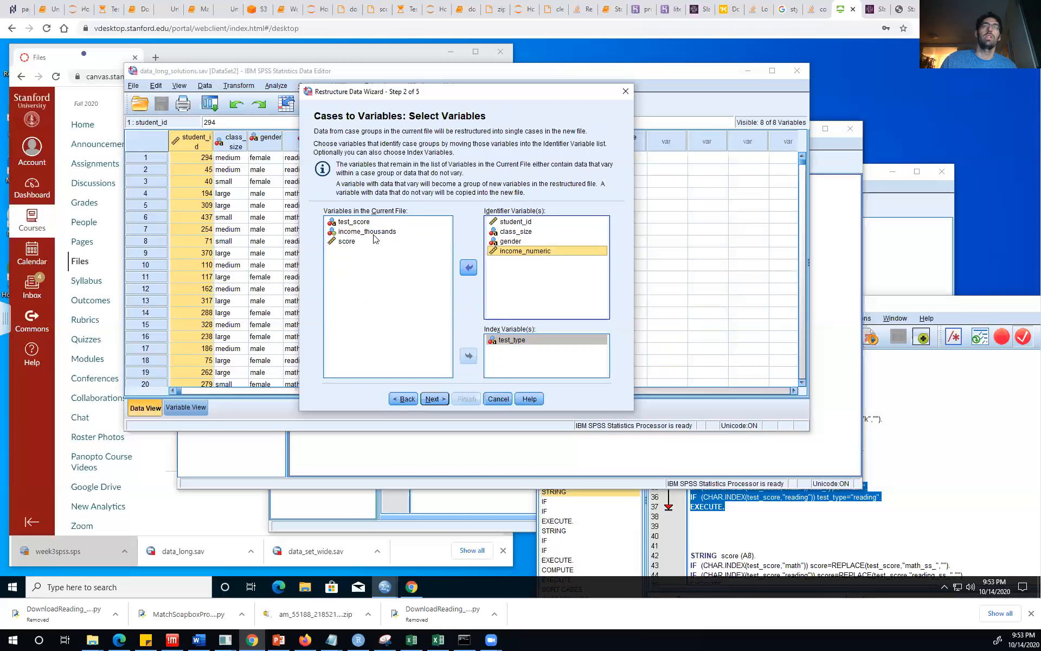
pyautogui.click(369, 231)
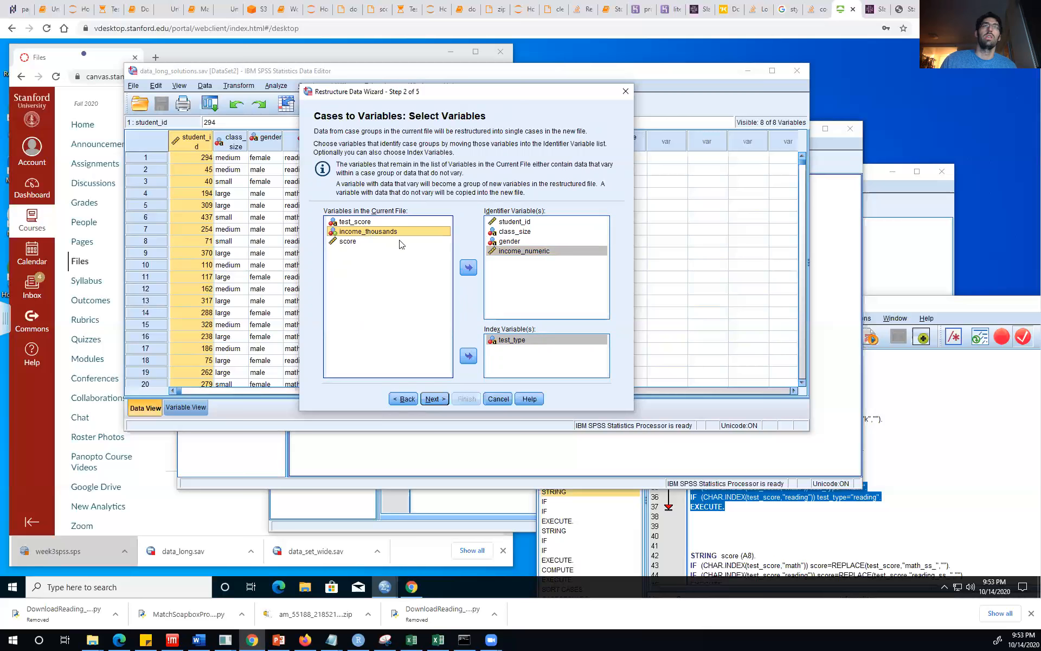
pyautogui.rightClick(362, 235)
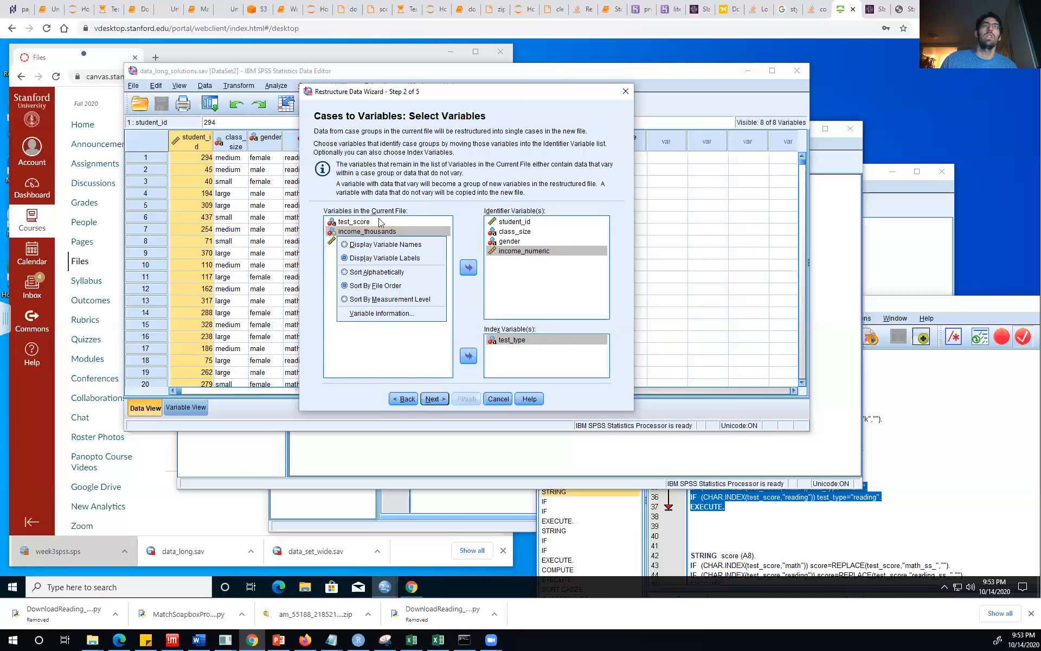
pyautogui.click(381, 222)
pyautogui.click(380, 233)
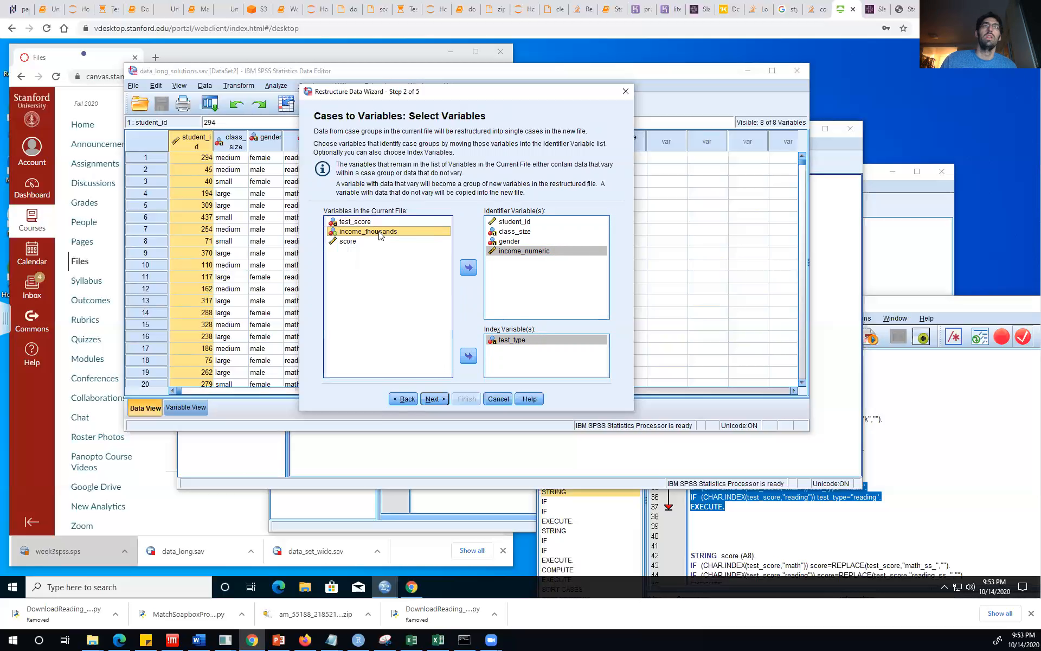
# Step: Restructure the data now, sorting by the identifier and index variables and grouping new variables by original variable
pyautogui.click(438, 400)
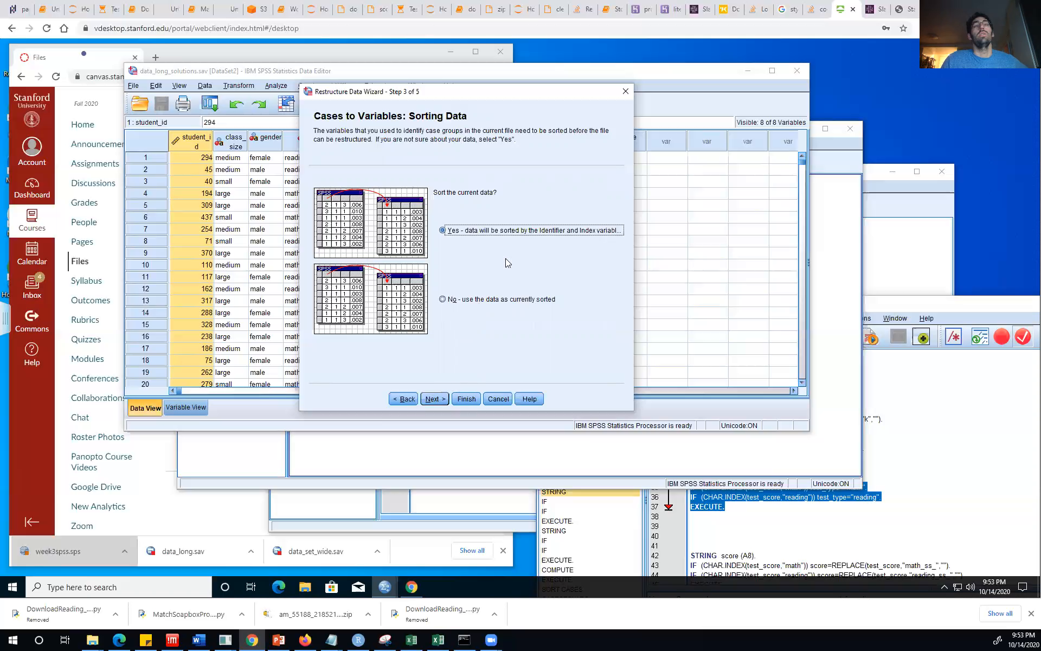
pyautogui.click(438, 399)
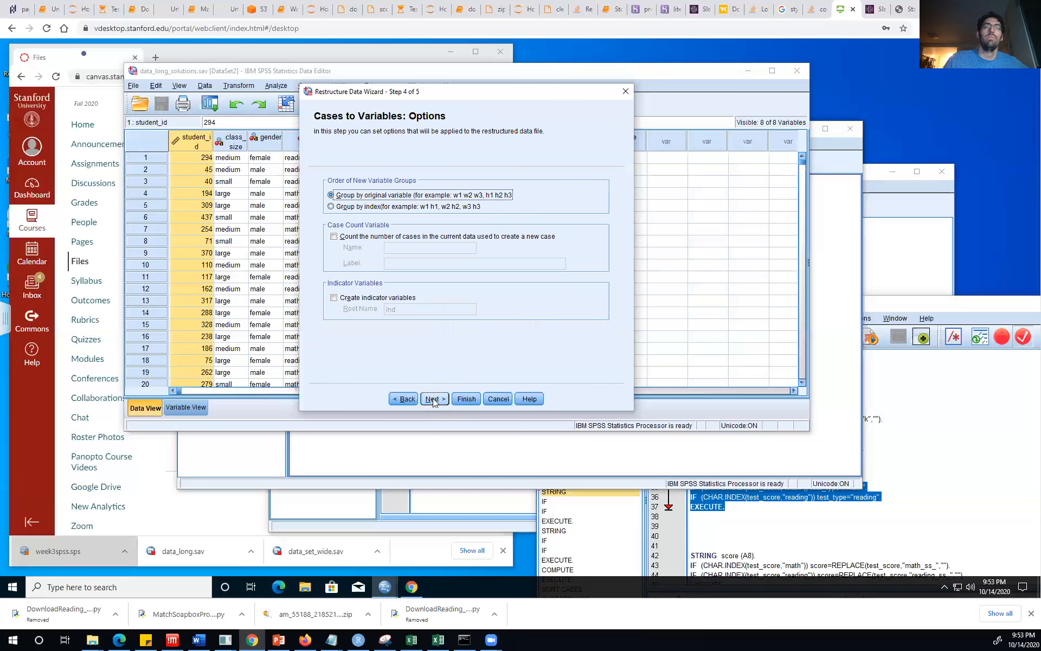
pyautogui.click(433, 399)
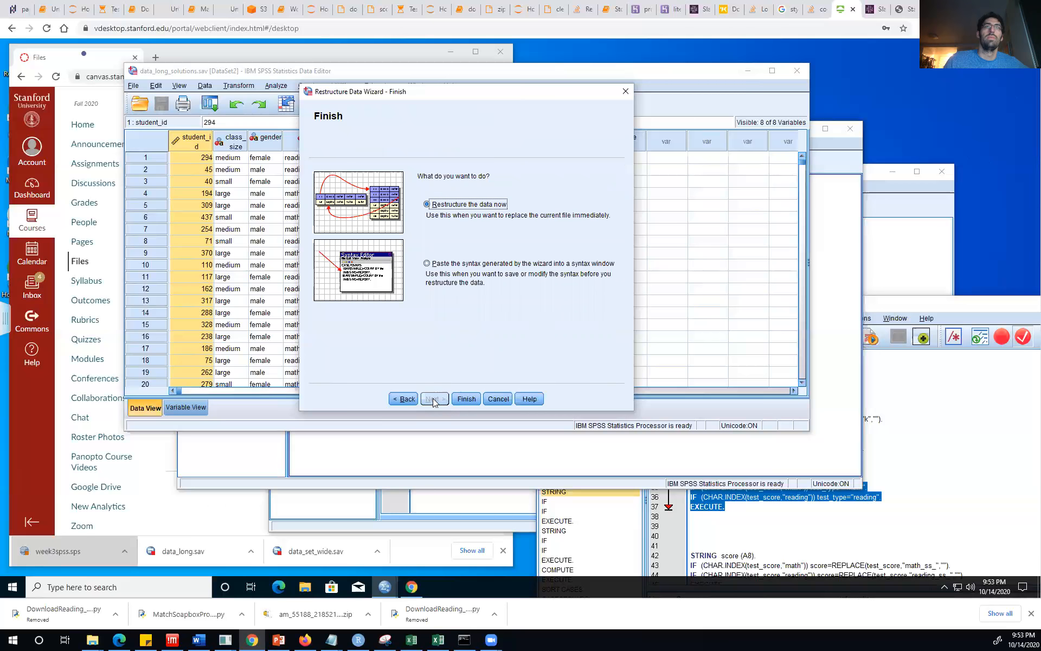
pyautogui.click(468, 399)
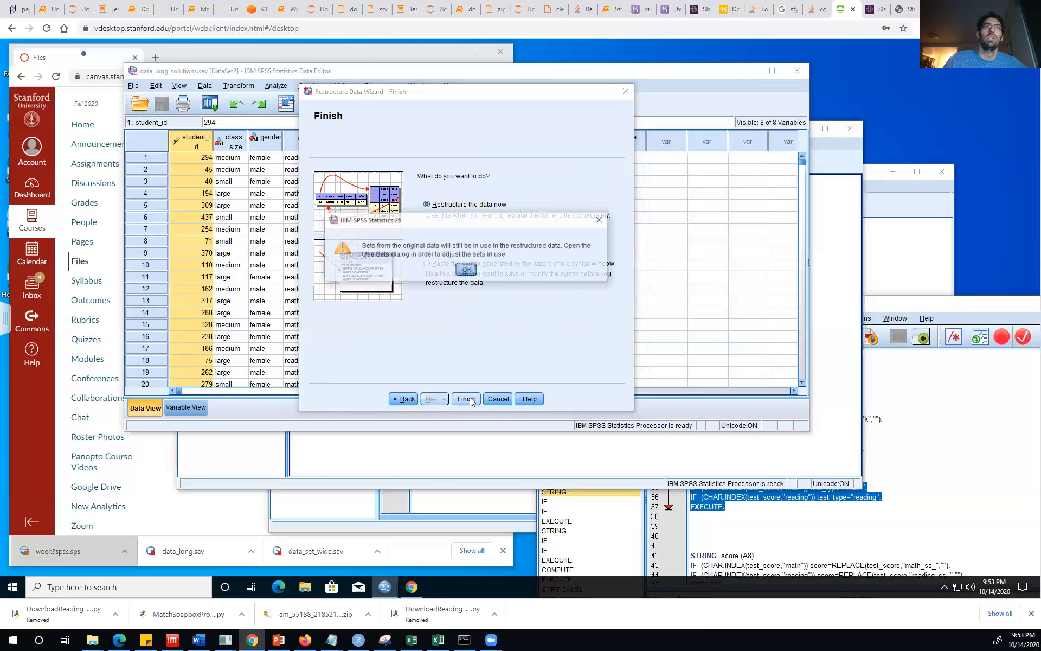
pyautogui.click(467, 270)
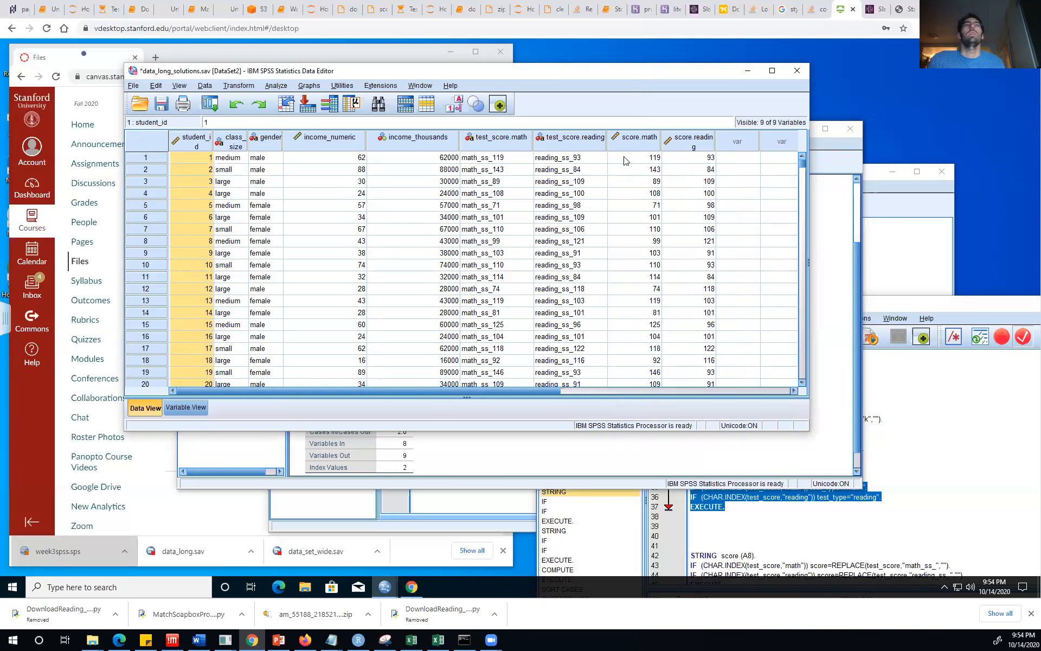
# Step: Examine the restructured test_score.math, test_score.reading, score.math and score.reading columns for the first student
pyautogui.click(502, 137)
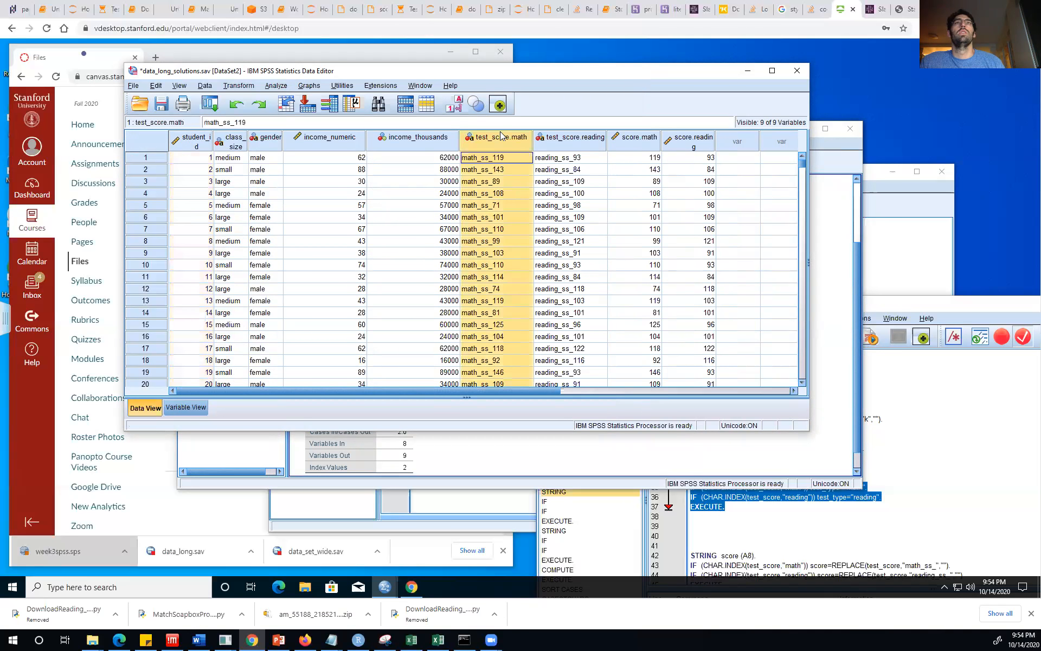
pyautogui.press('Right')
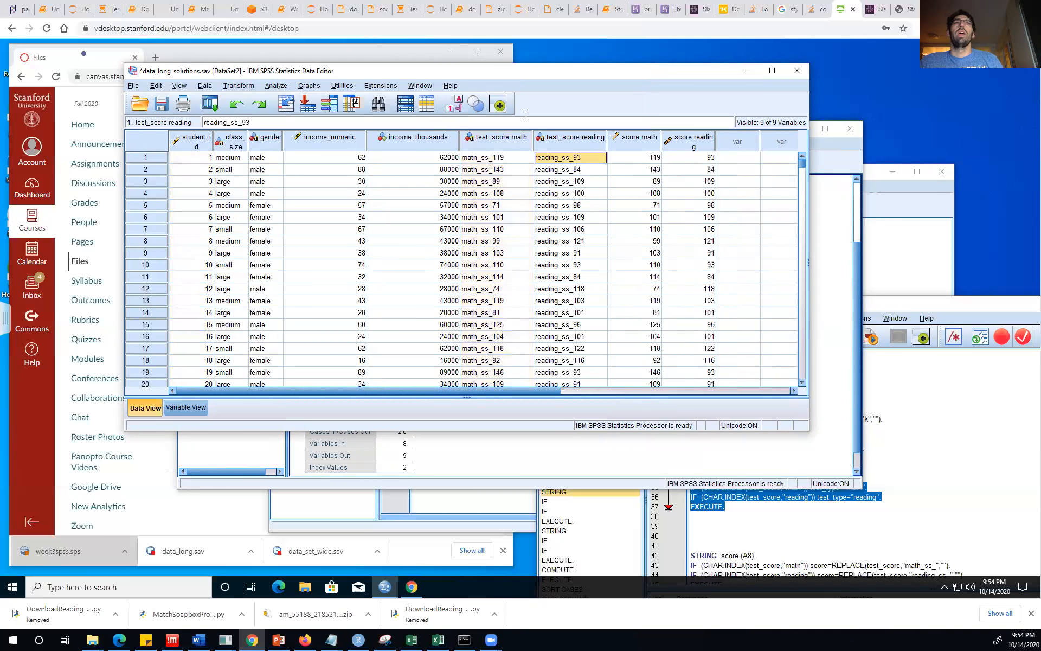
pyautogui.press('Right')
pyautogui.press('Right')
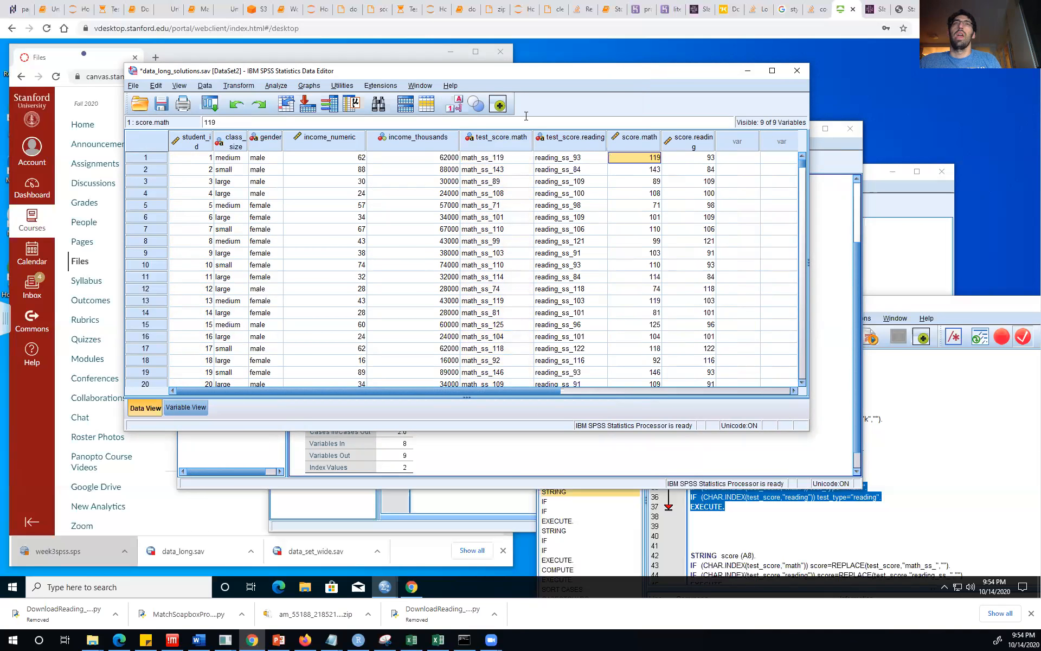
pyautogui.press('Right')
pyautogui.press('Left')
pyautogui.press('Left')
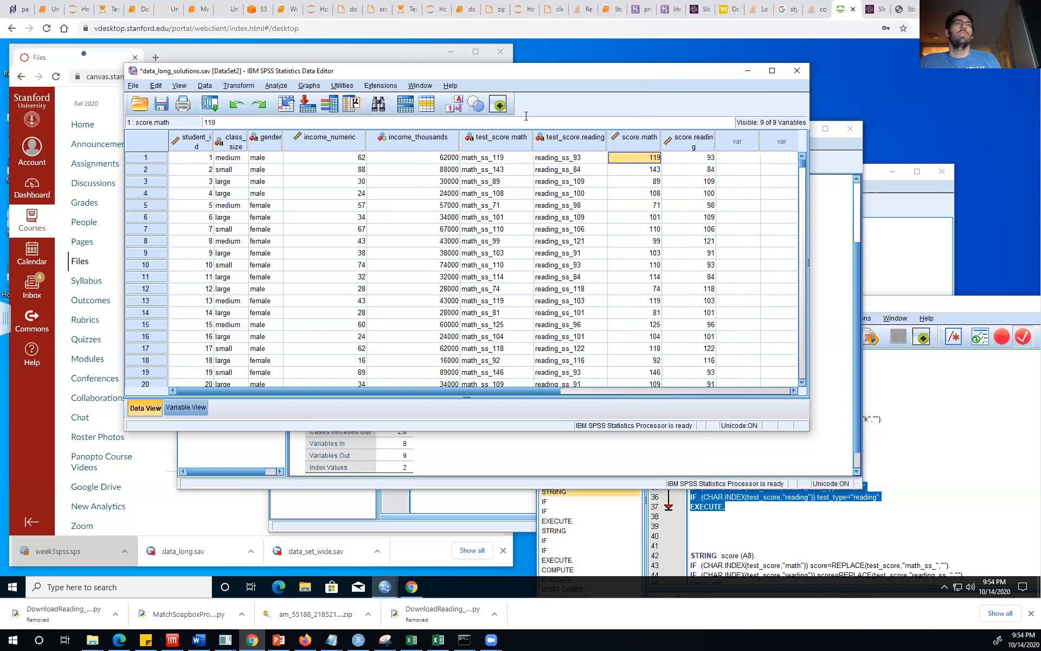
pyautogui.press('Right')
pyautogui.press('Left')
pyautogui.press('Left')
pyautogui.press('Right')
pyautogui.press('Right')
pyautogui.press('Left')
pyautogui.press('Right')
pyautogui.press('Left')
pyautogui.press('Left')
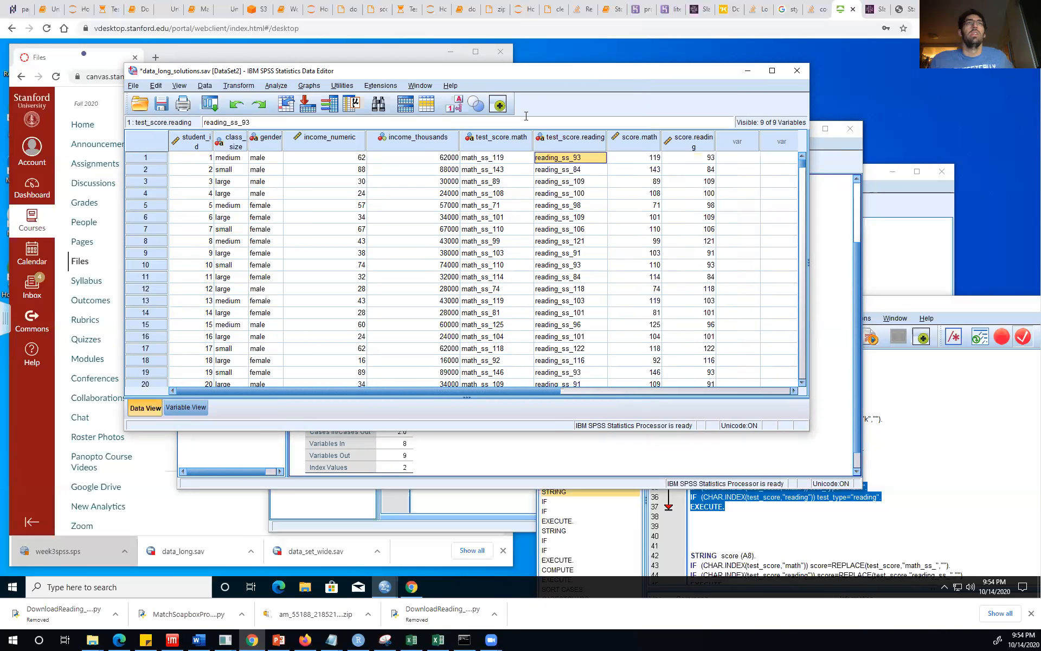
# Step: Run a two-tailed Pearson bivariate correlation between score.math and score.reading, flagging significant correlations
pyautogui.click(284, 86)
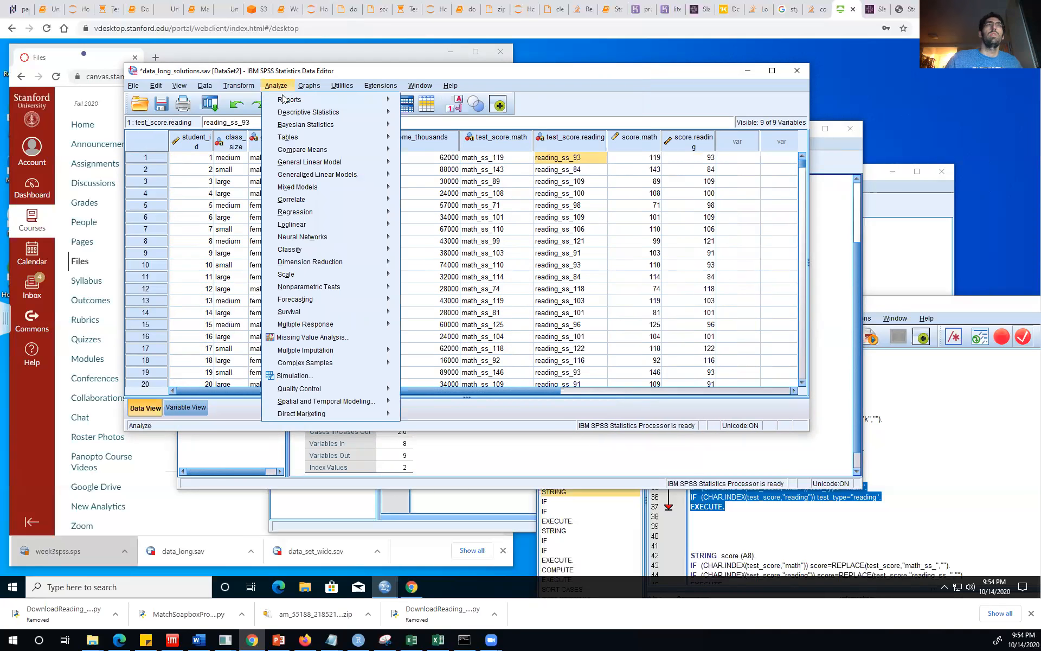
pyautogui.moveTo(287, 102)
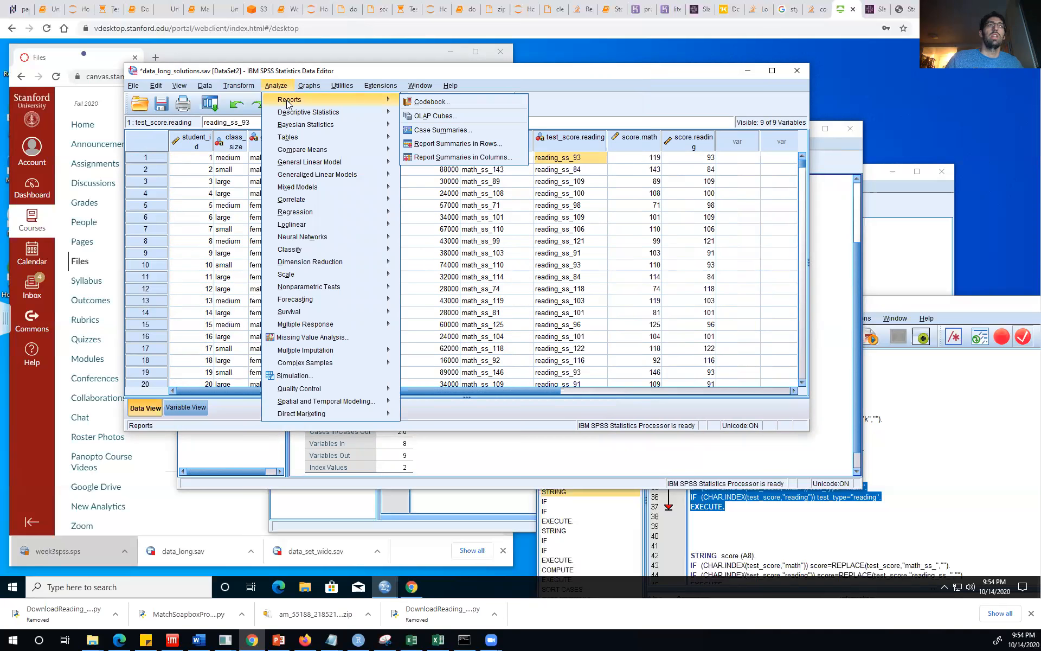
pyautogui.moveTo(315, 201)
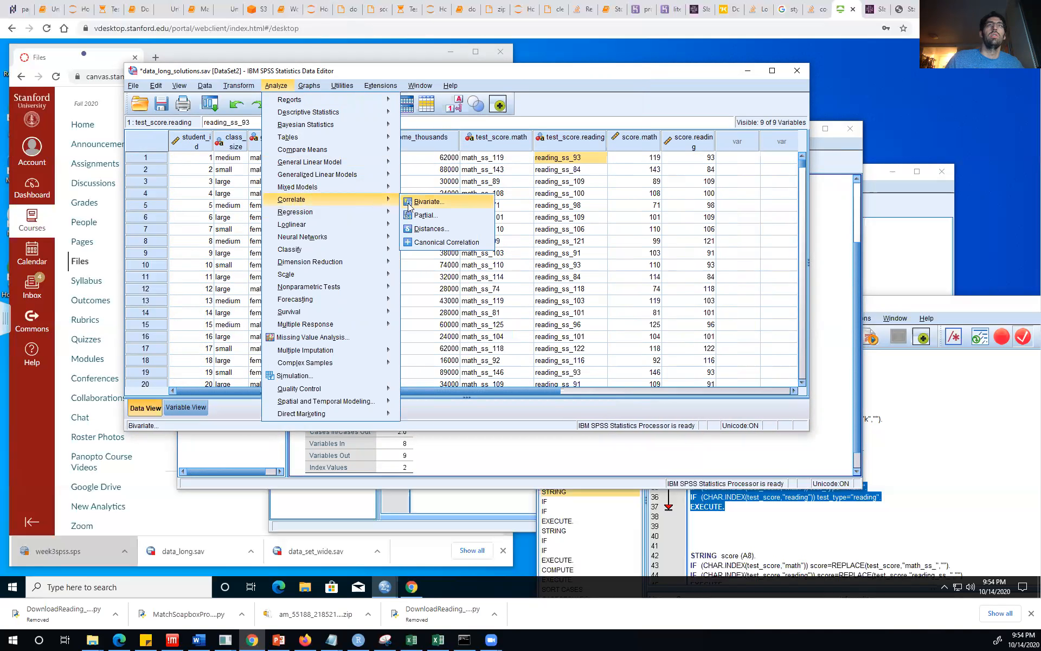
pyautogui.click(426, 201)
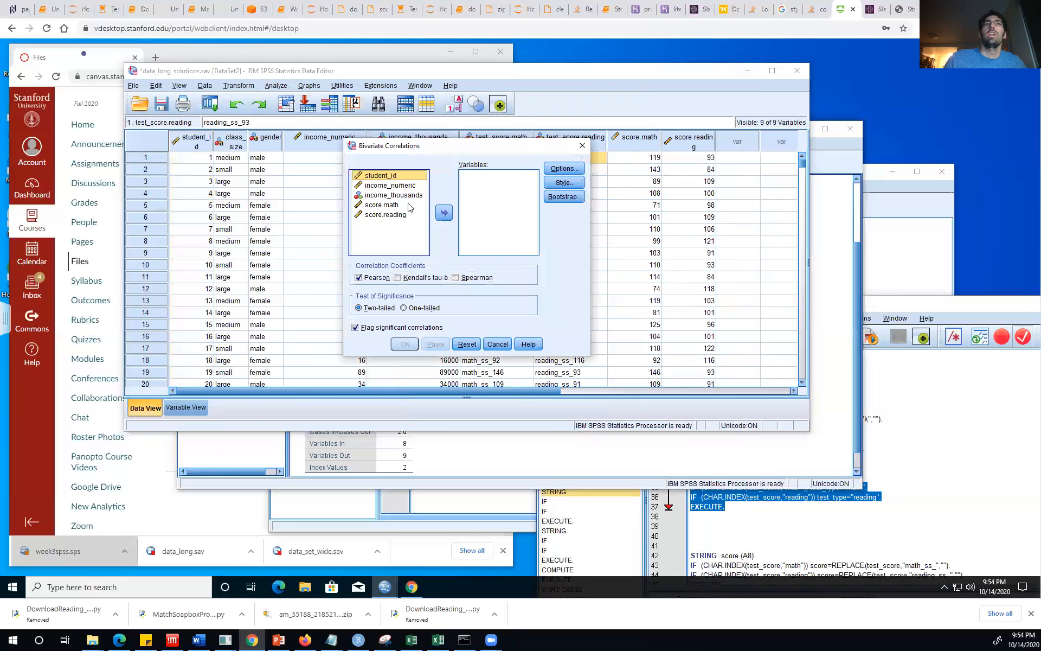
pyautogui.click(382, 205)
pyautogui.click(443, 213)
pyautogui.click(384, 205)
pyautogui.click(443, 213)
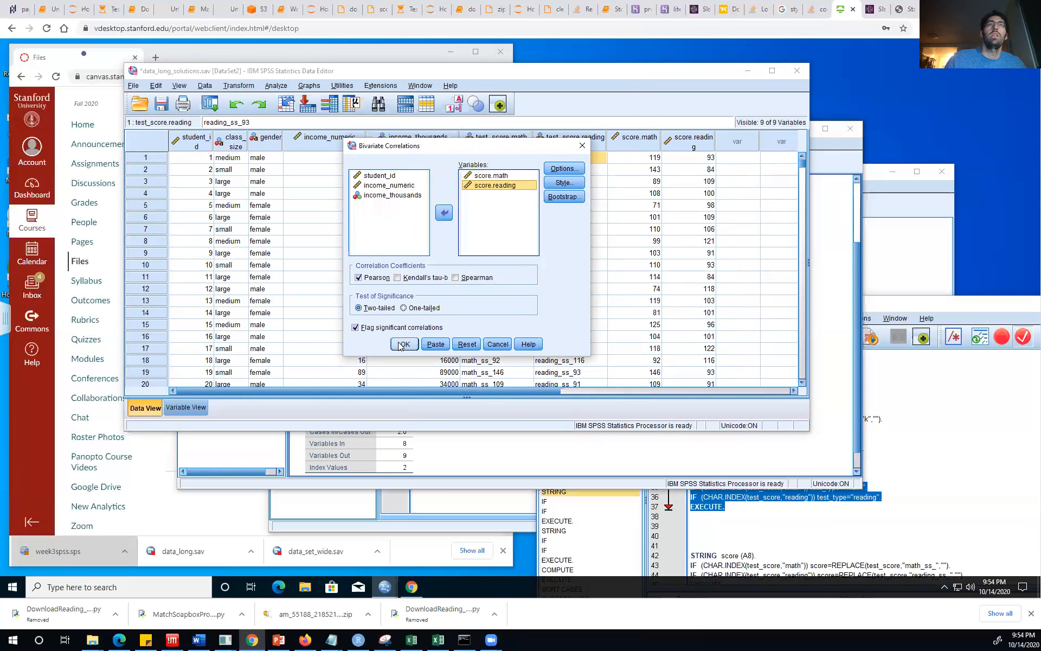
pyautogui.click(404, 344)
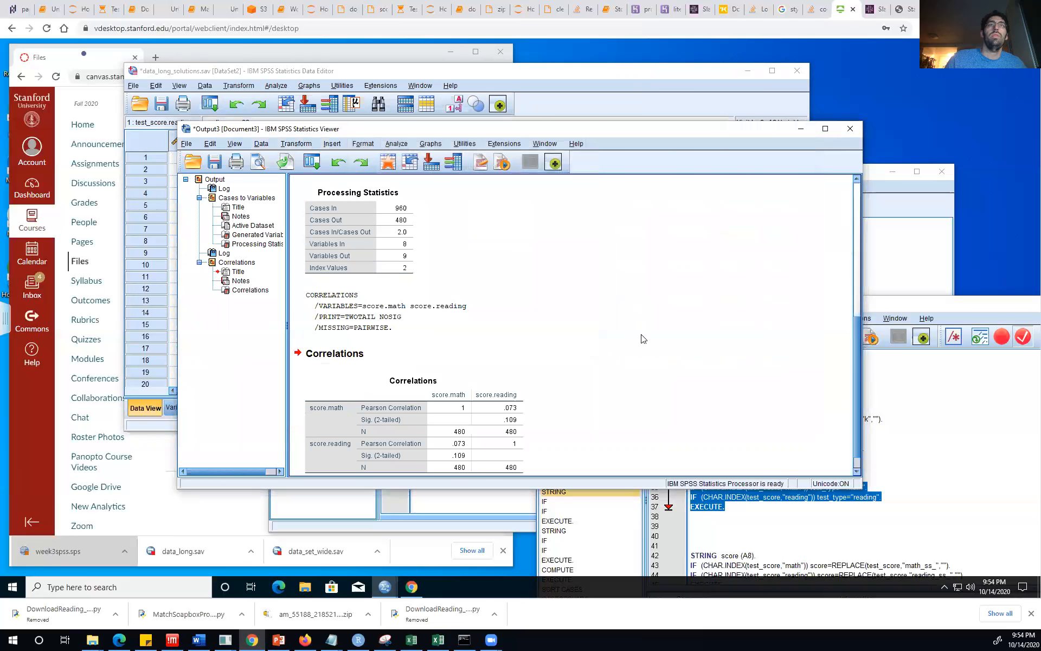
# Step: Review the correlations table, then close the output document without saving it
pyautogui.scroll(-2, 637, 348)
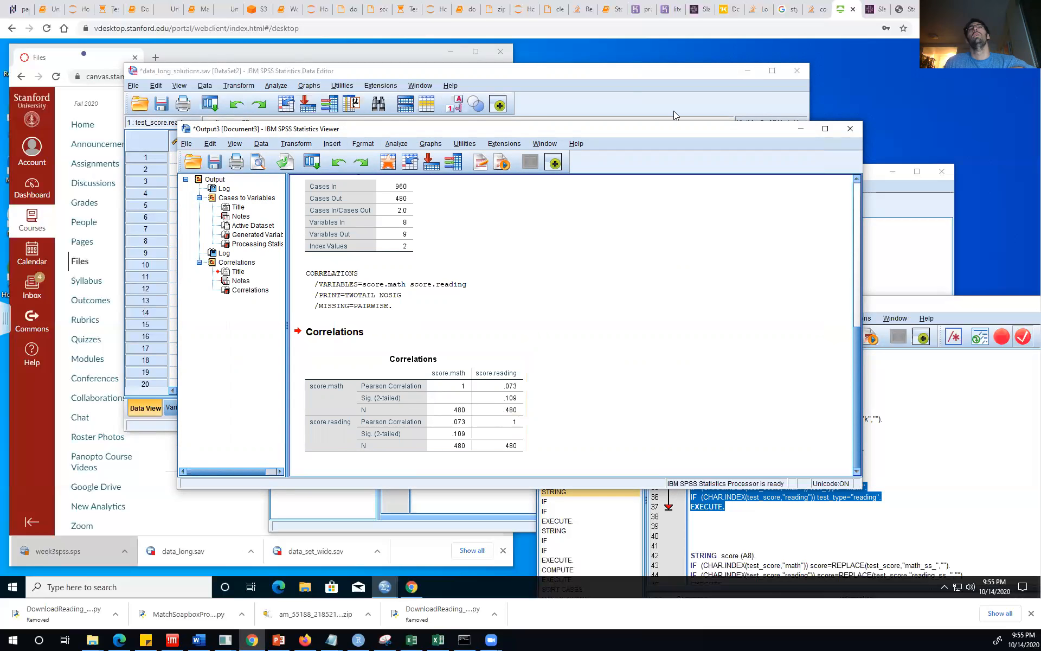
pyautogui.click(850, 134)
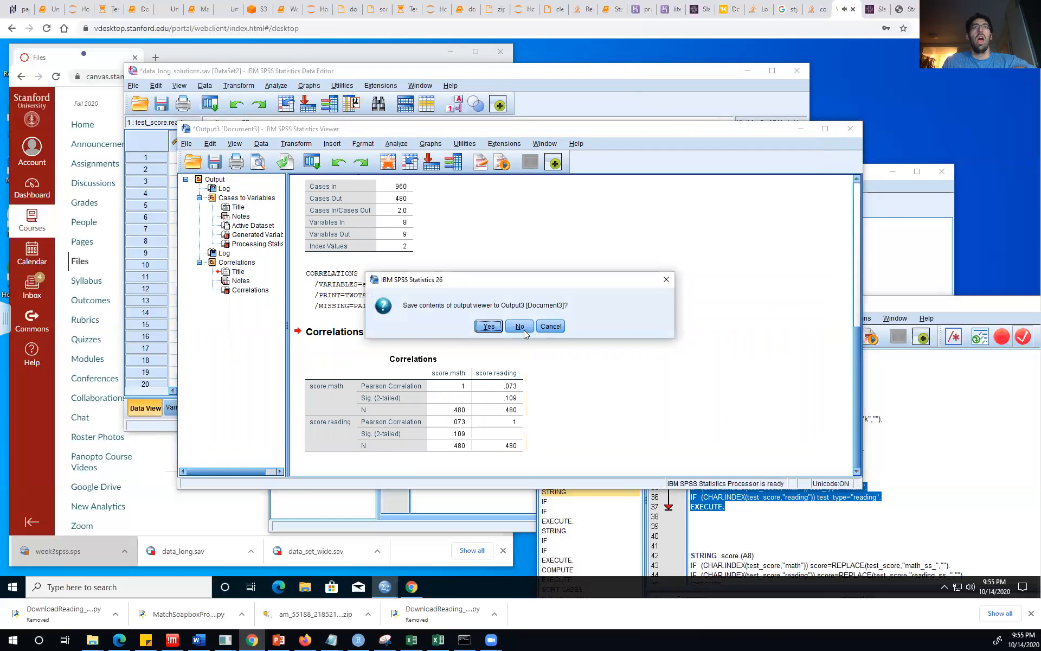
pyautogui.click(520, 327)
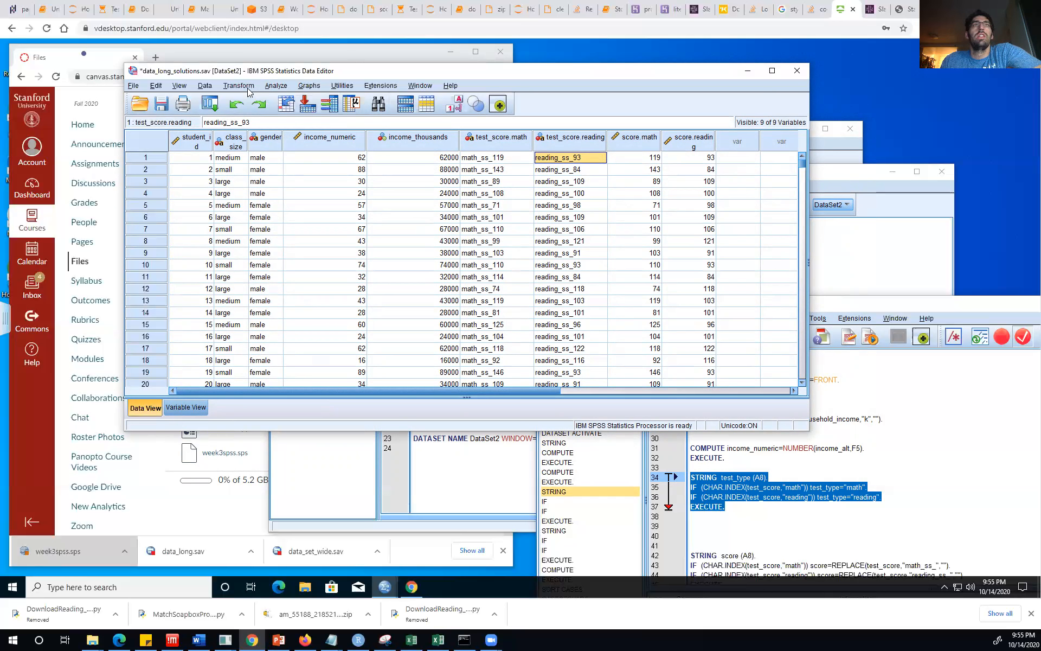
pyautogui.click(276, 85)
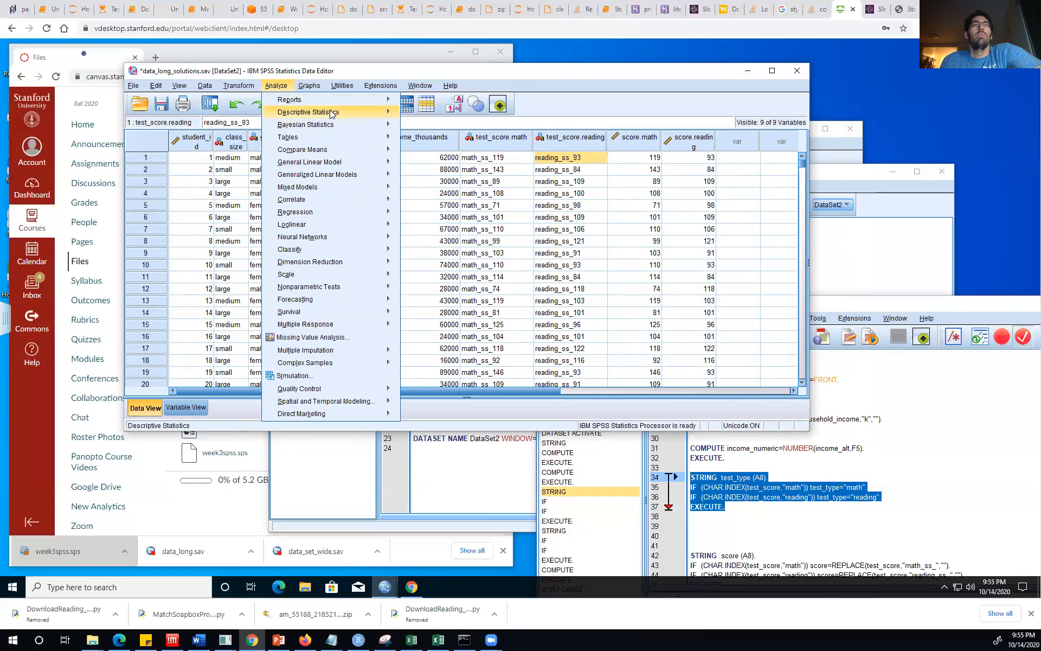
pyautogui.moveTo(337, 113)
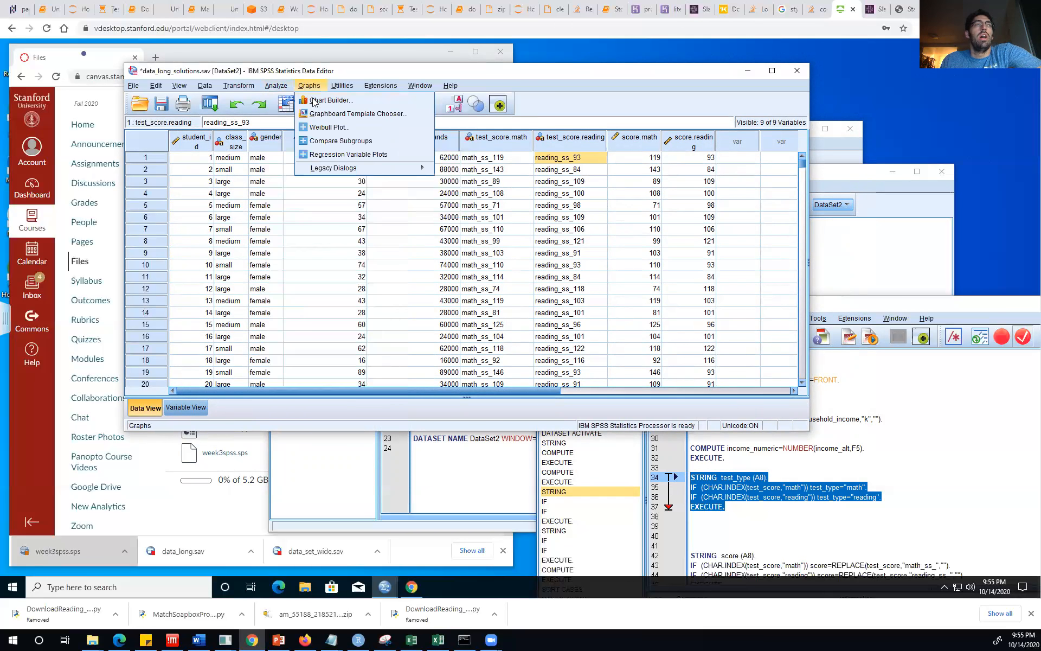
pyautogui.moveTo(293, 111)
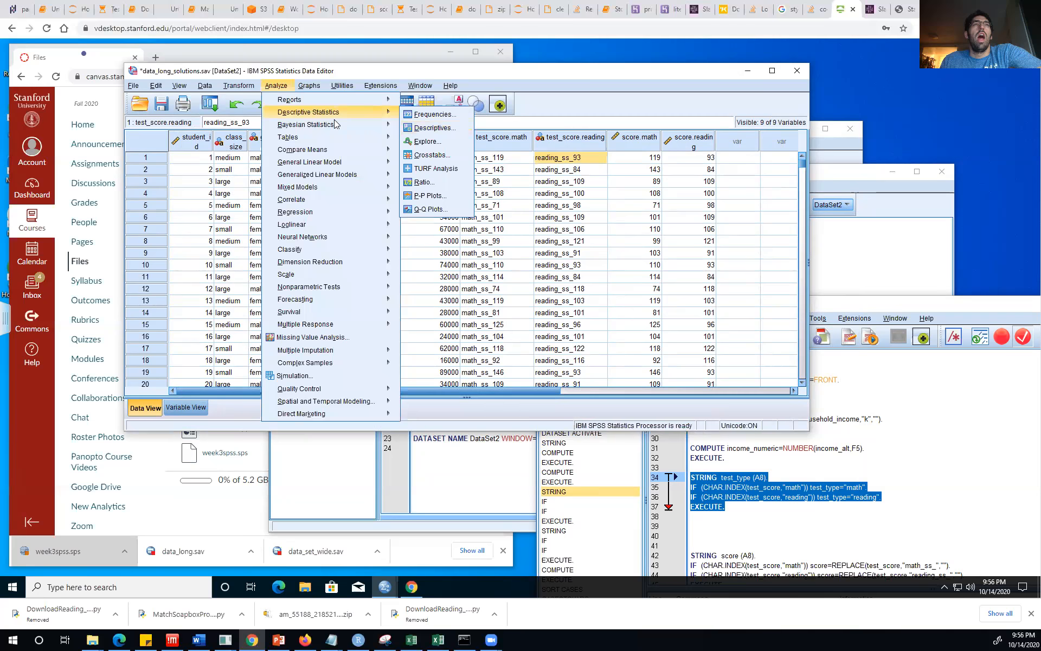
pyautogui.moveTo(315, 150)
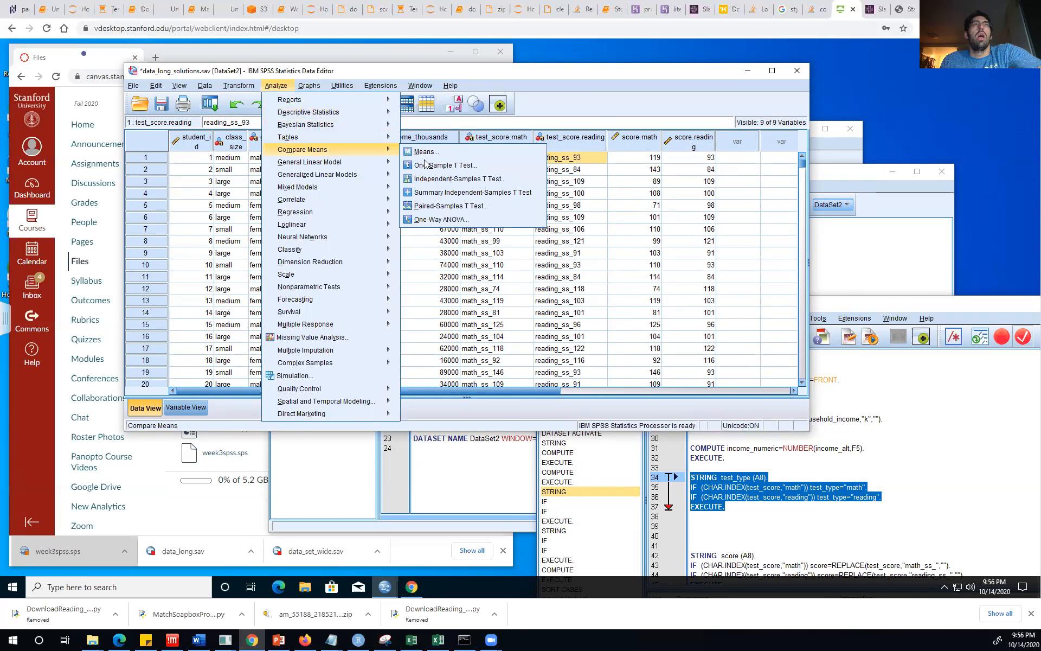
pyautogui.click(440, 220)
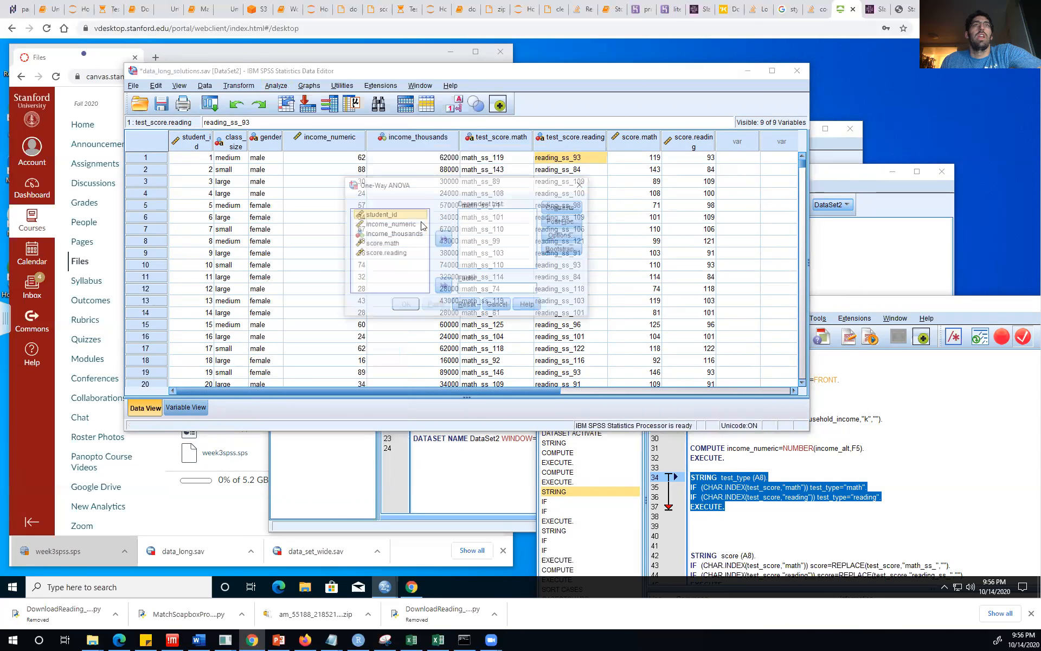
pyautogui.click(407, 253)
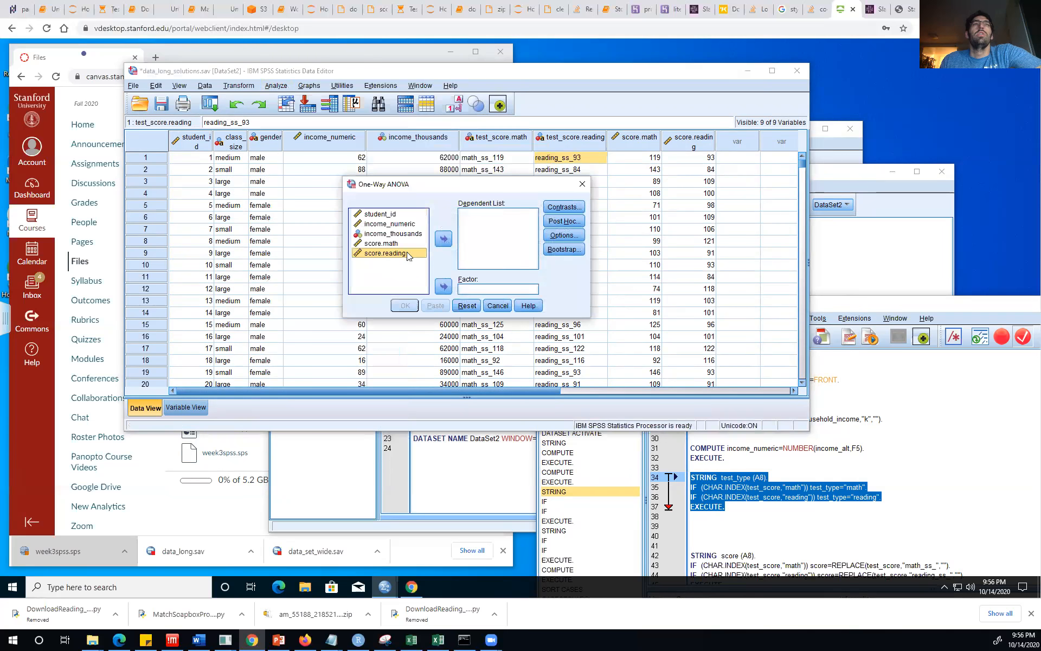
pyautogui.click(443, 239)
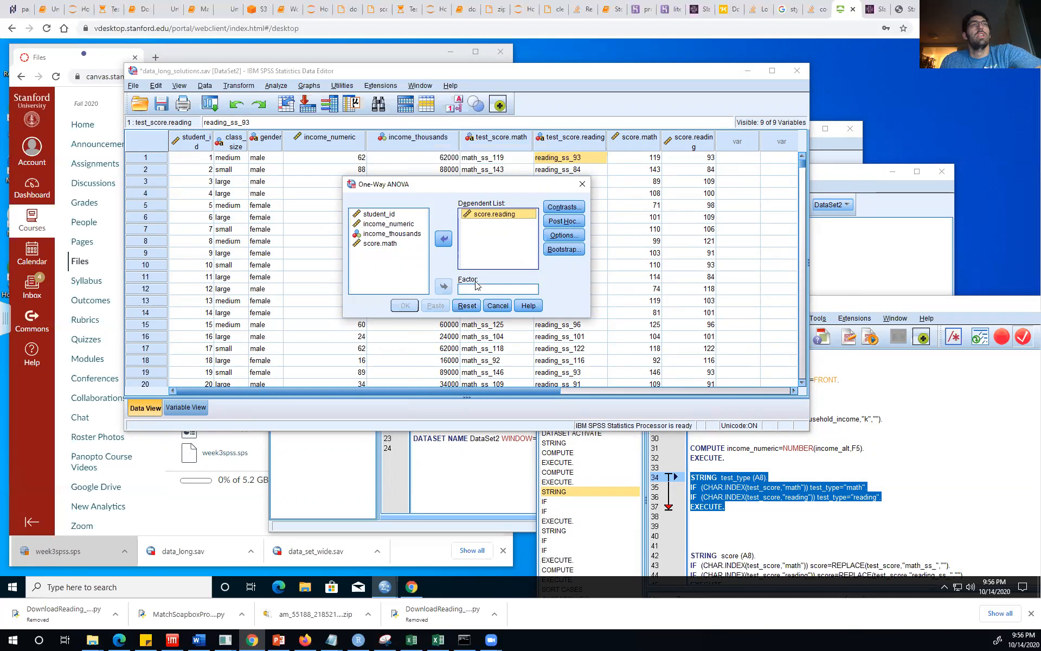
pyautogui.click(497, 306)
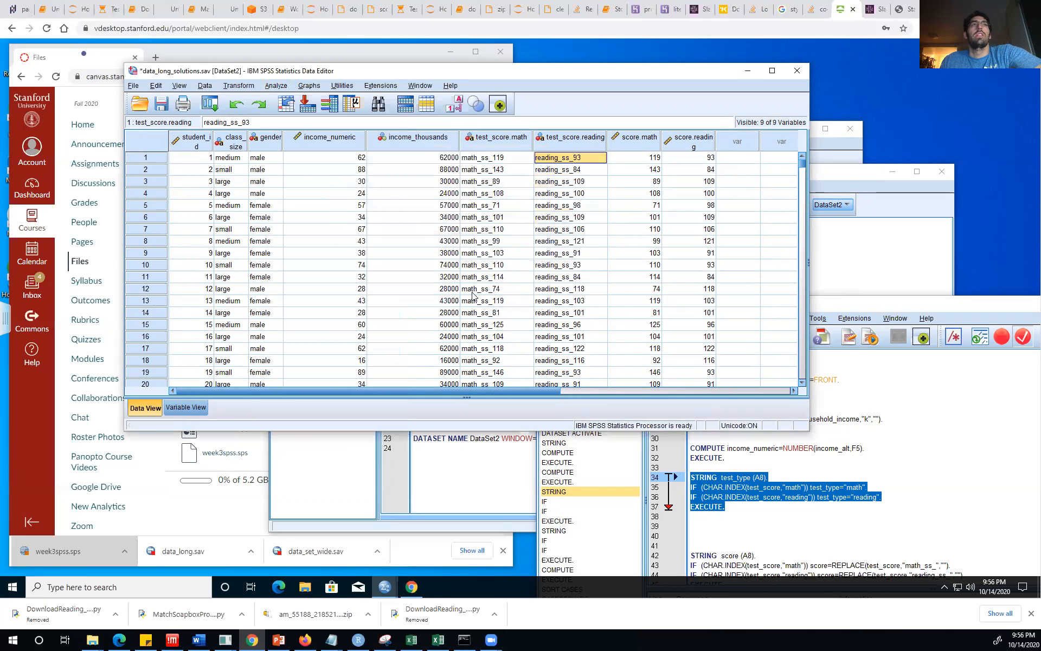
# Step: Automatically recode class_size into a new variable named class_cat, with recoding starting from the lowest value
pyautogui.click(226, 88)
pyautogui.moveTo(201, 88)
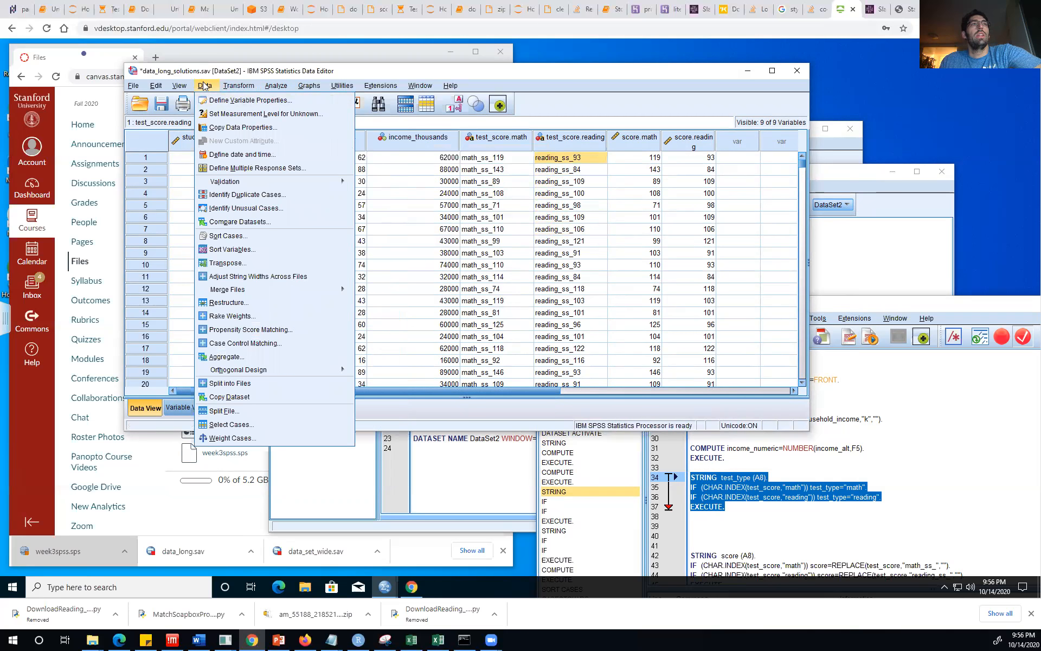
pyautogui.moveTo(236, 89)
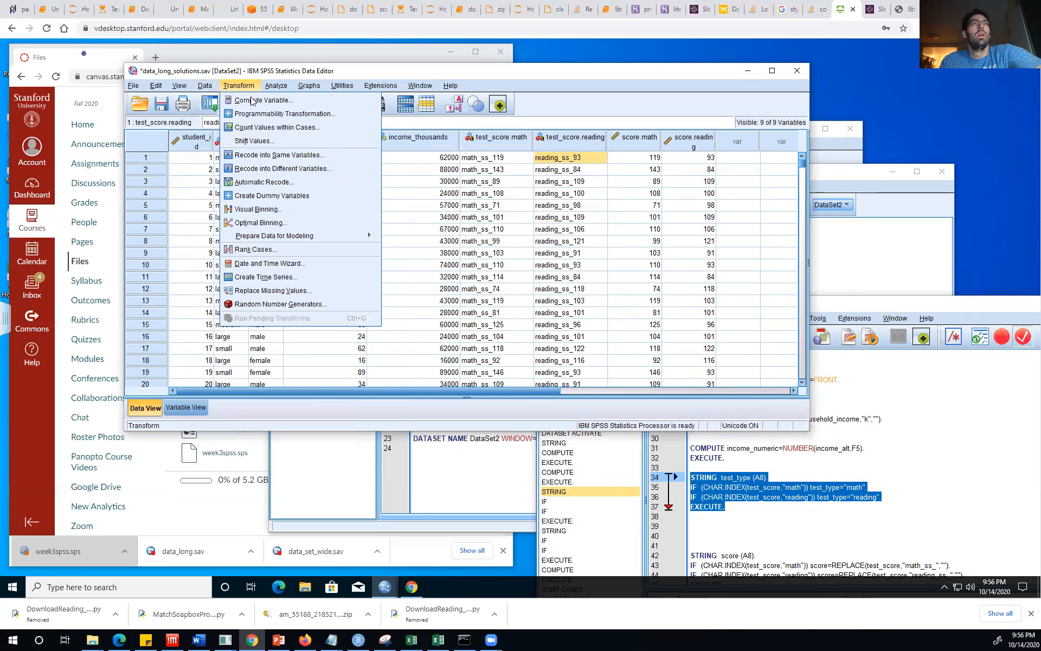
pyautogui.click(292, 183)
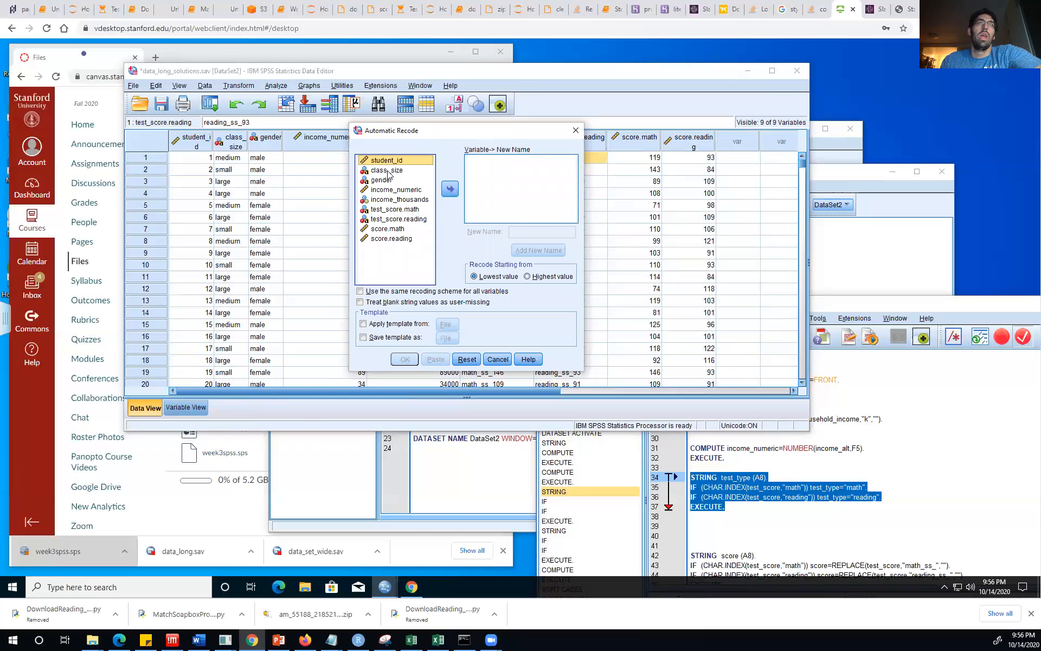
pyautogui.click(389, 171)
pyautogui.click(449, 189)
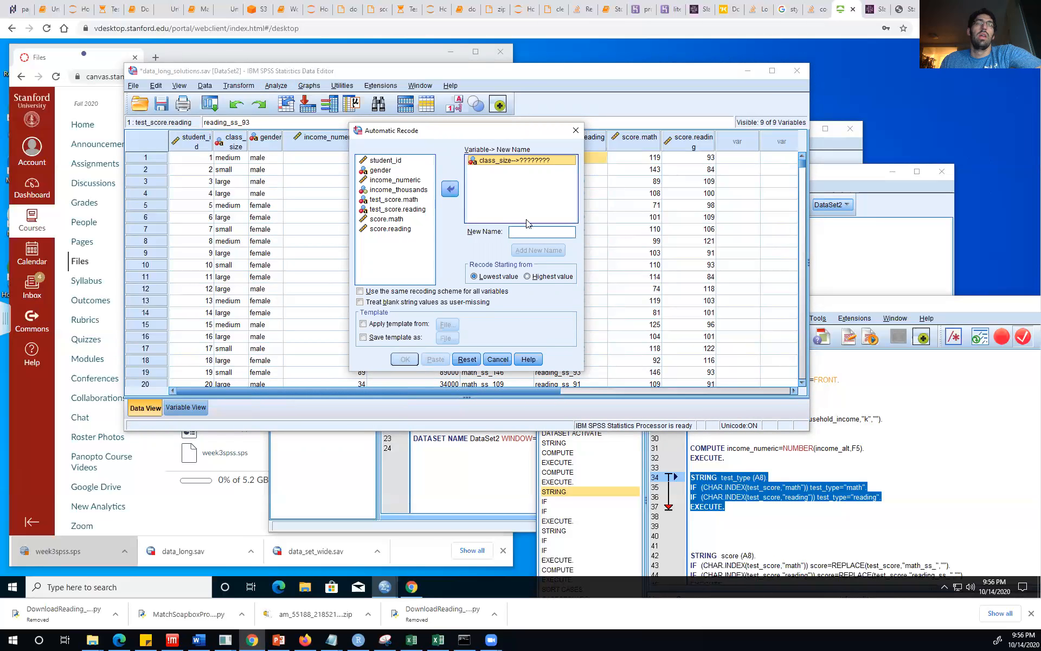
pyautogui.click(539, 232)
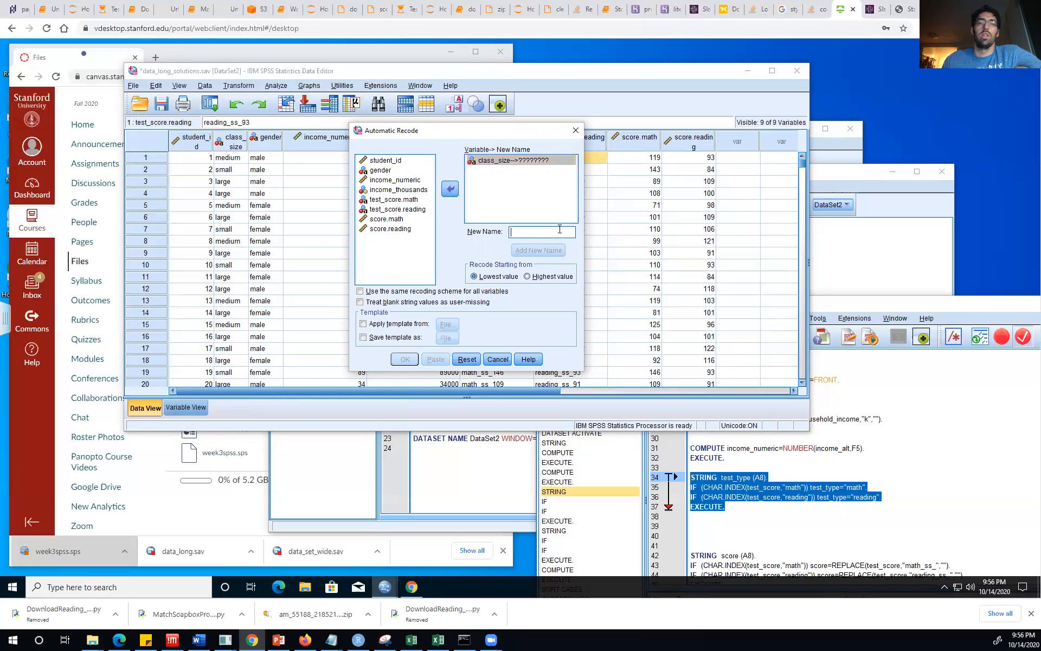
pyautogui.write('ca')
pyautogui.write('lass_ca')
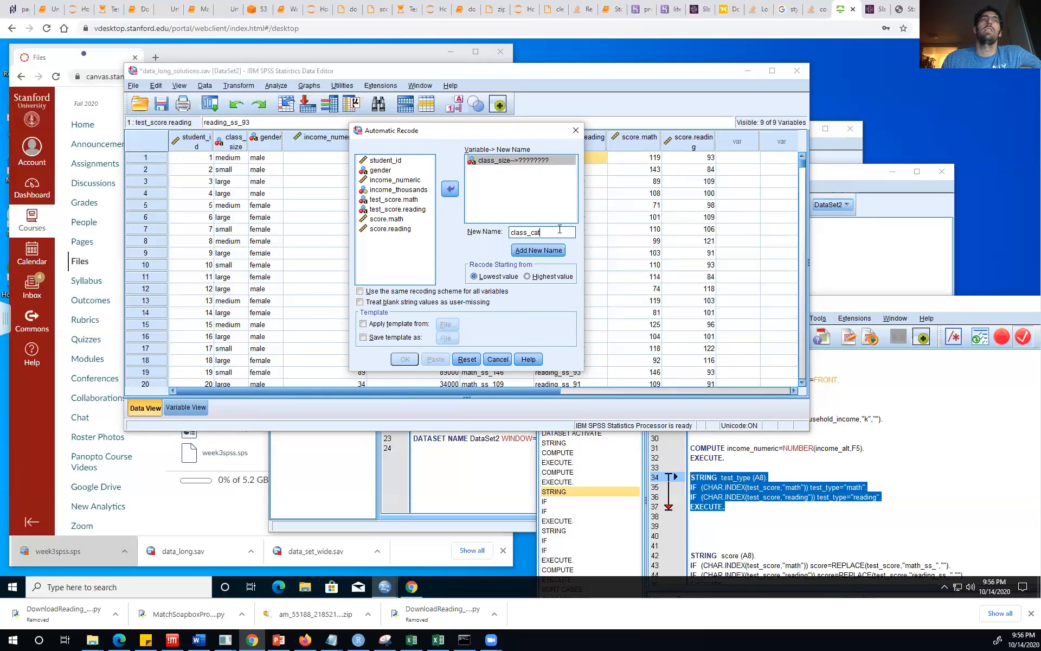
pyautogui.click(538, 251)
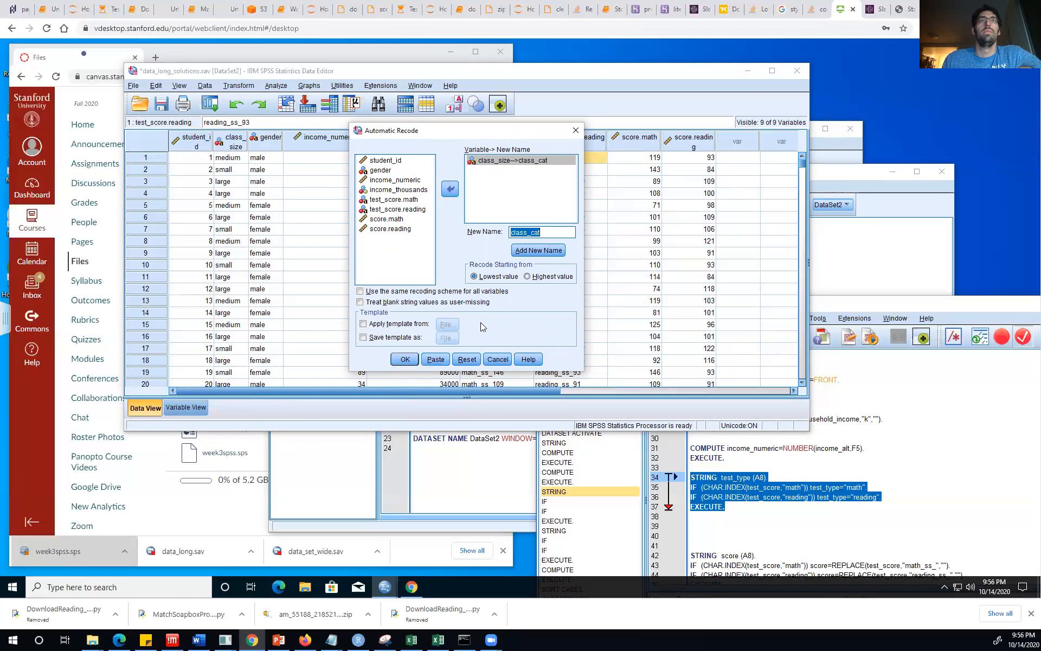
pyautogui.click(404, 358)
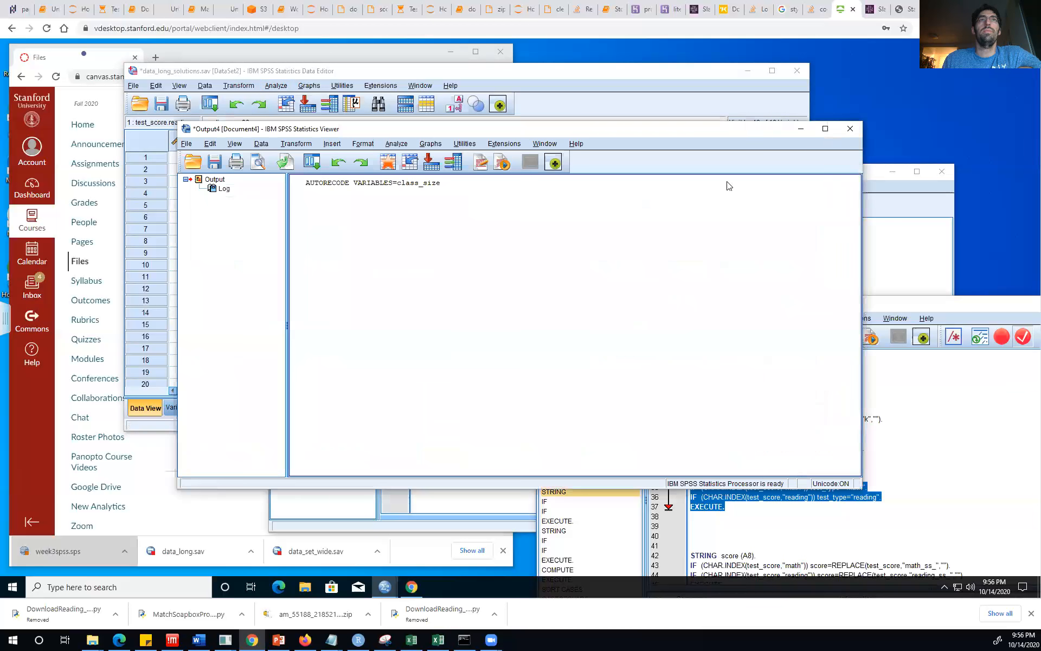
# Step: Examine how the class_size values map to class_cat codes, moving the output window aside to see the data as well
pyautogui.click(369, 258)
pyautogui.click(299, 269)
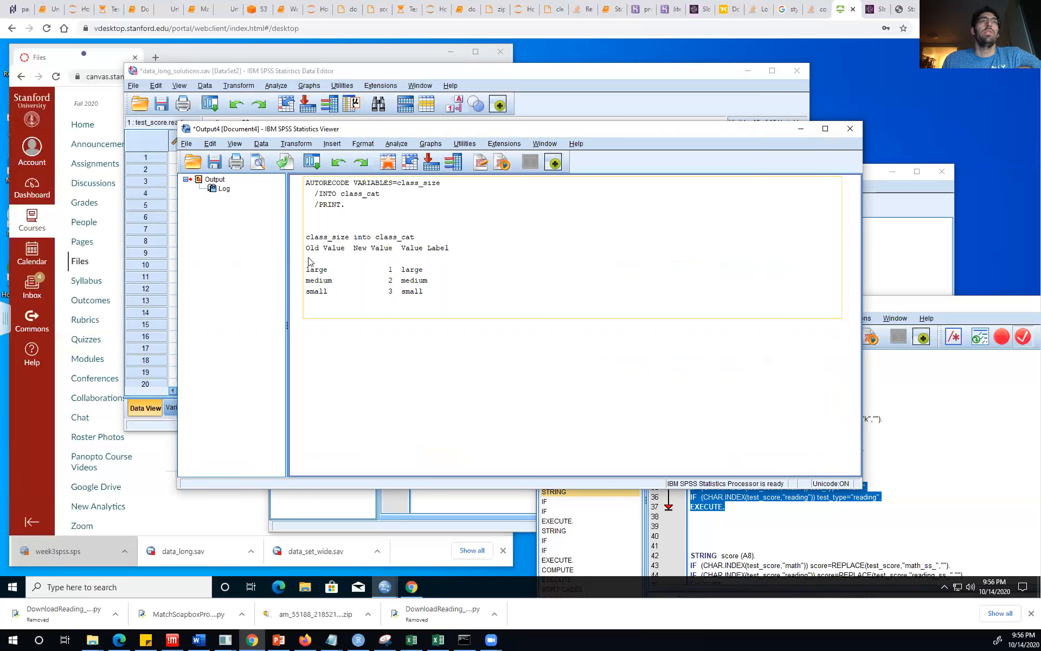
pyautogui.moveTo(515, 134); pyautogui.dragTo(706, 213)
pyautogui.click(610, 384)
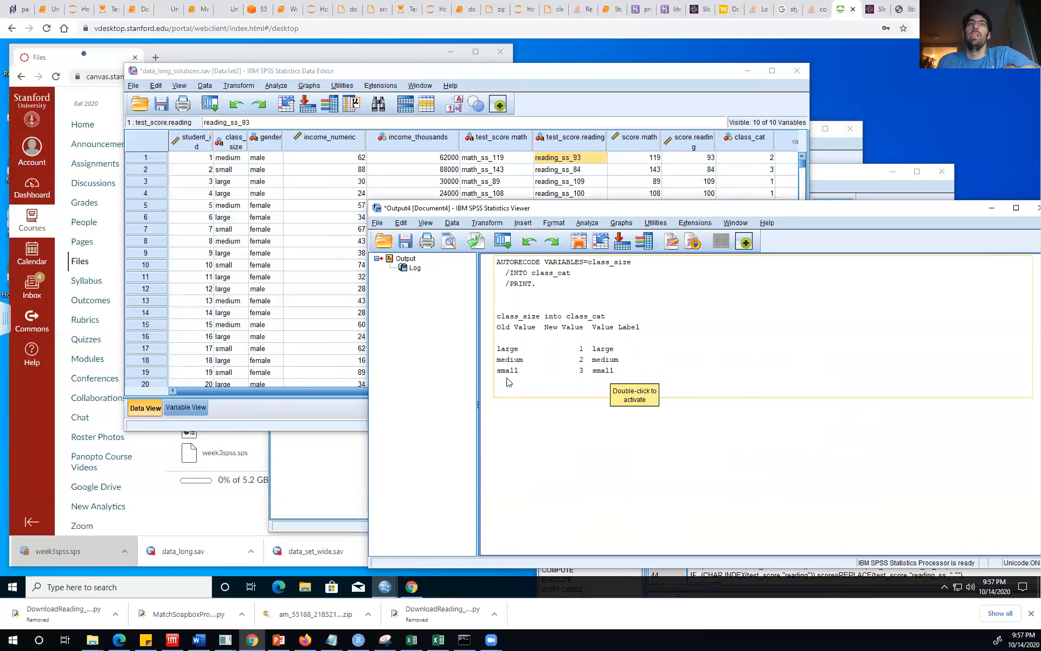
pyautogui.click(575, 484)
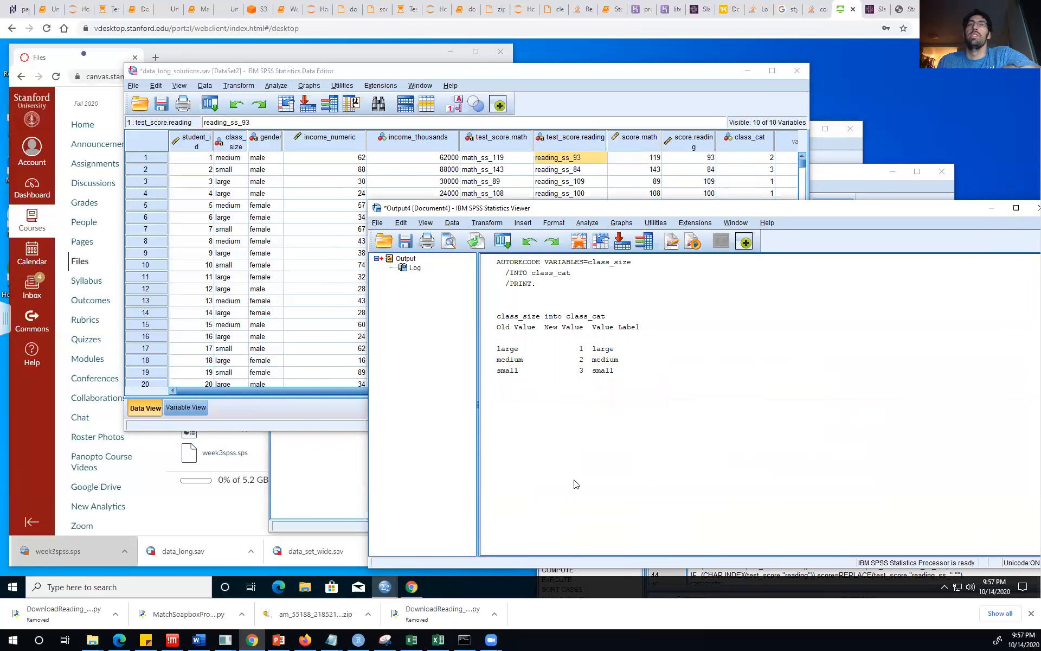
# Step: Run a one-way ANOVA with score.reading as the dependent variable and class_cat as the factor, and view its table
pyautogui.click(304, 291)
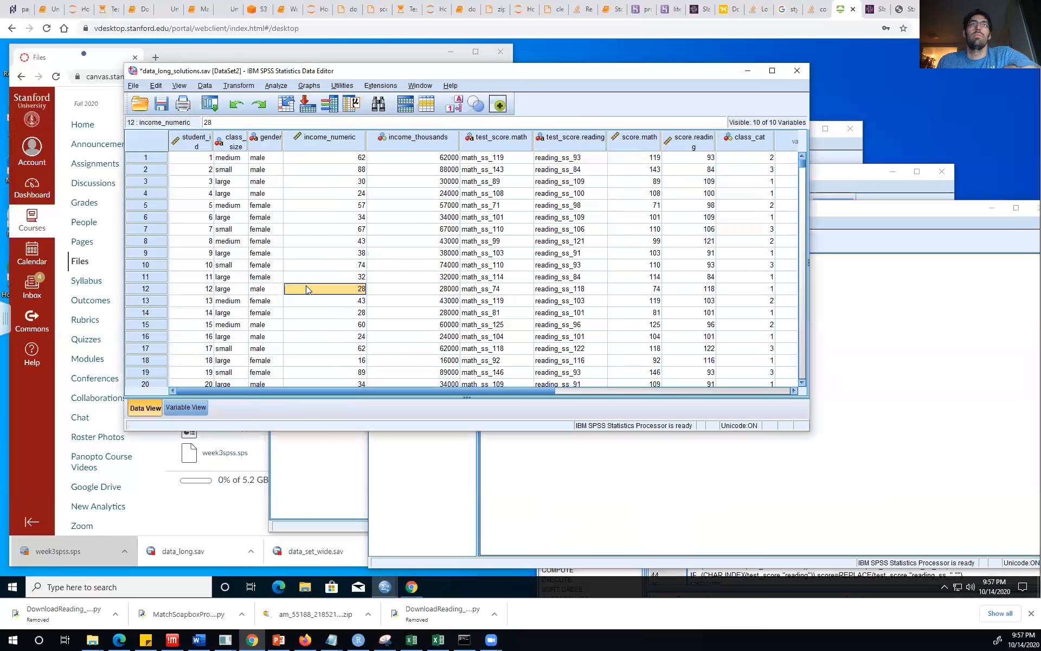
pyautogui.click(276, 86)
pyautogui.moveTo(245, 88)
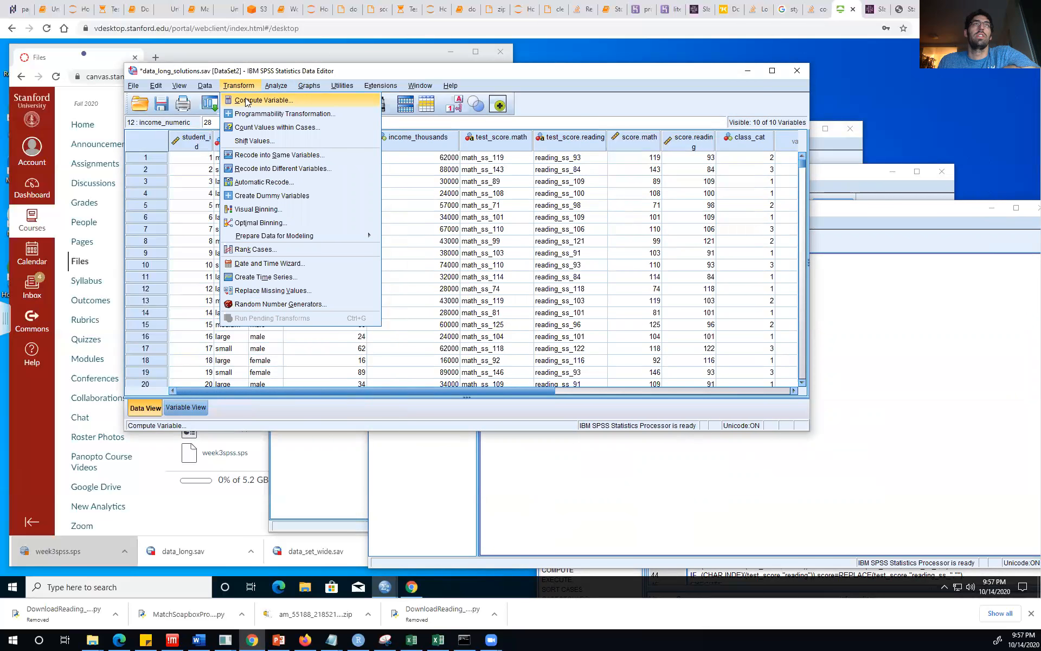
pyautogui.moveTo(290, 116)
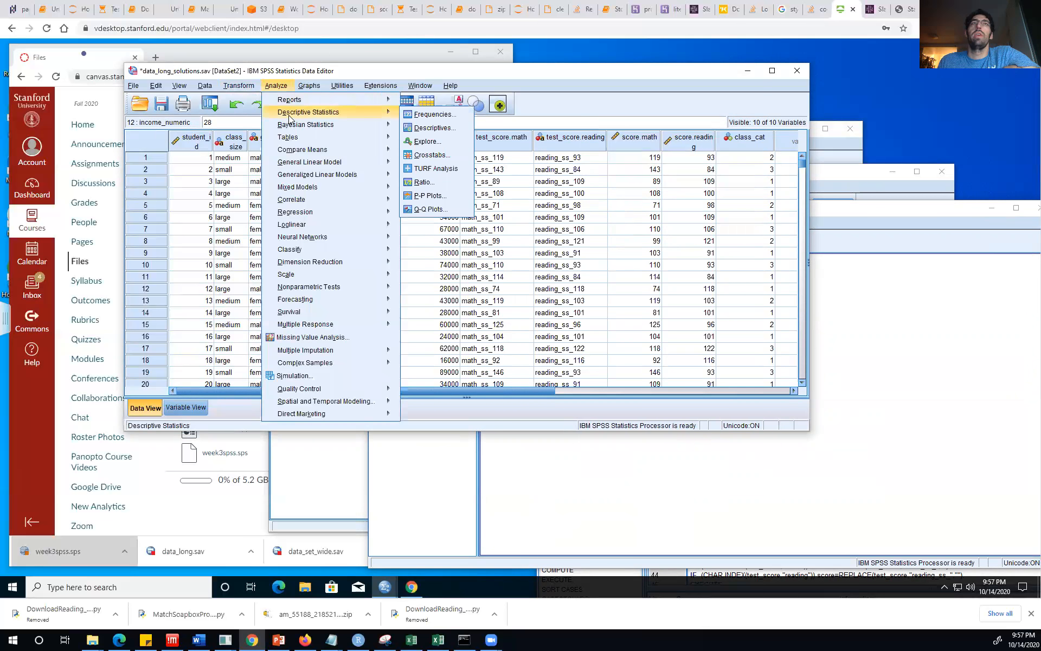
pyautogui.moveTo(334, 153)
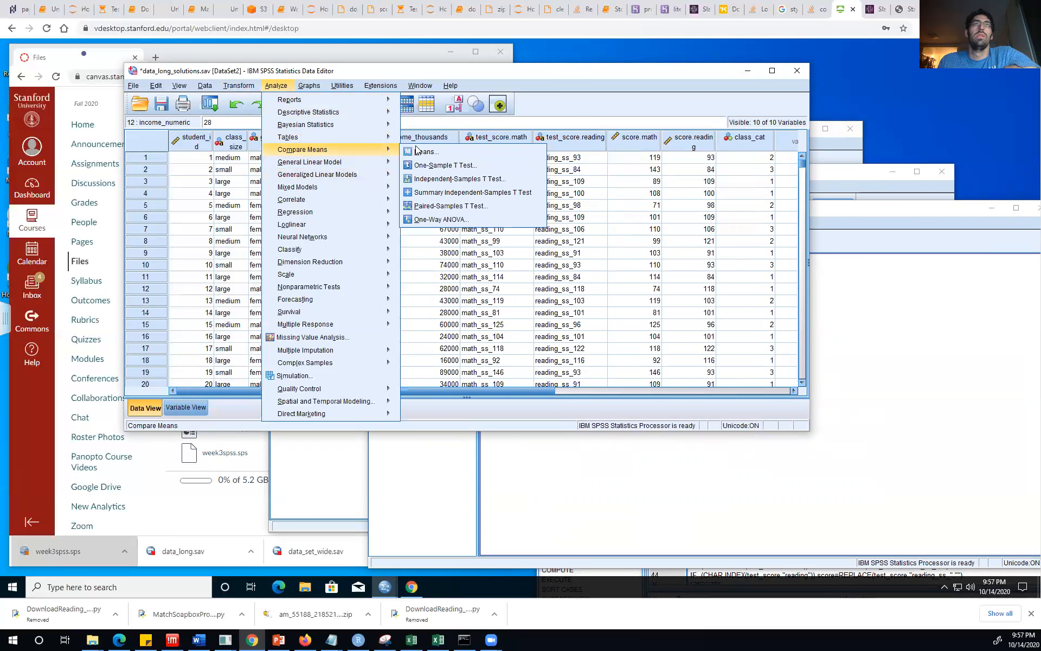
pyautogui.click(437, 220)
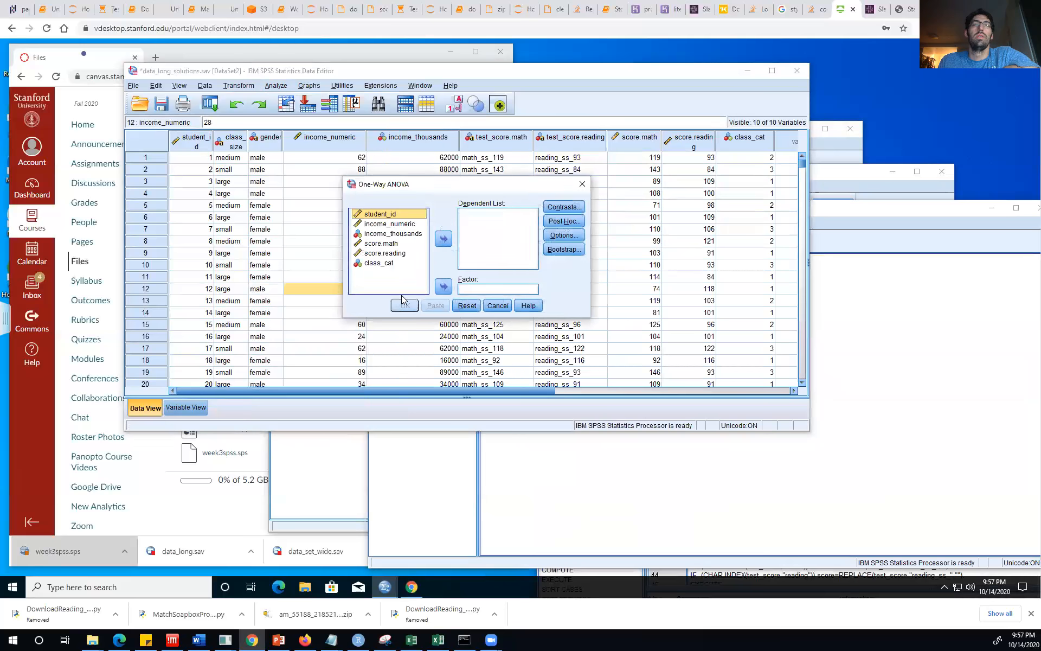
pyautogui.click(392, 255)
pyautogui.click(443, 239)
pyautogui.click(398, 264)
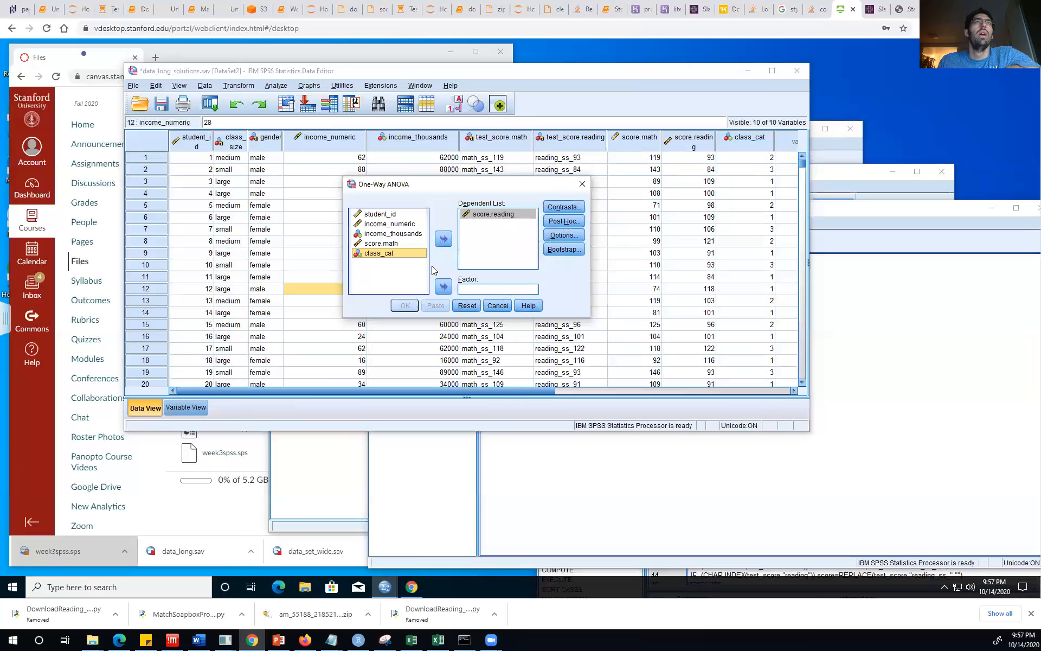
pyautogui.click(444, 286)
pyautogui.click(404, 306)
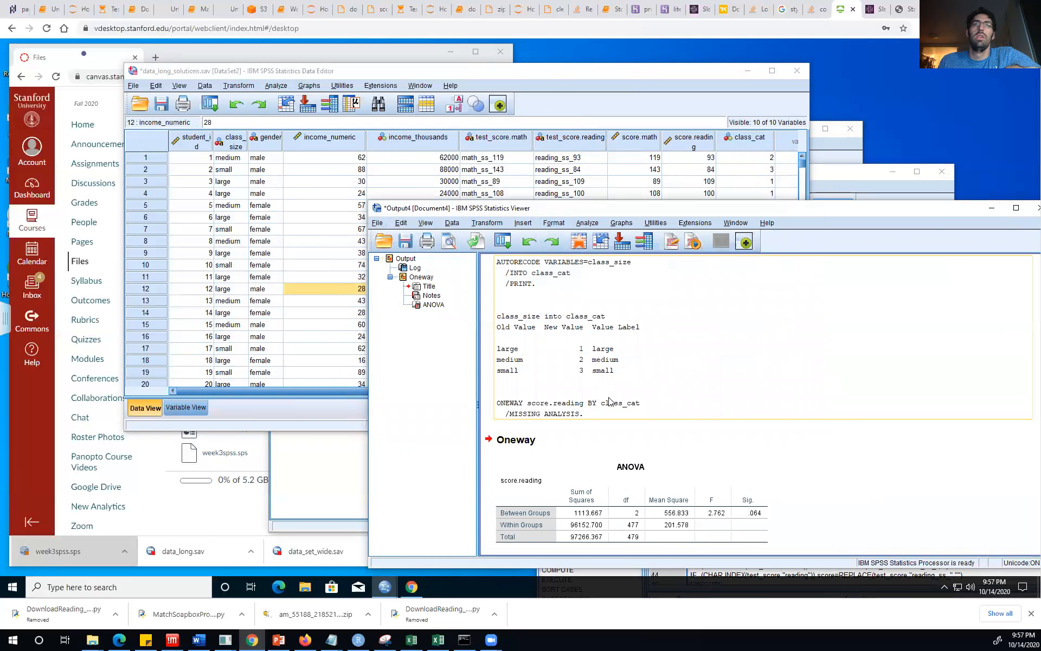
pyautogui.scroll(-1, 609, 412)
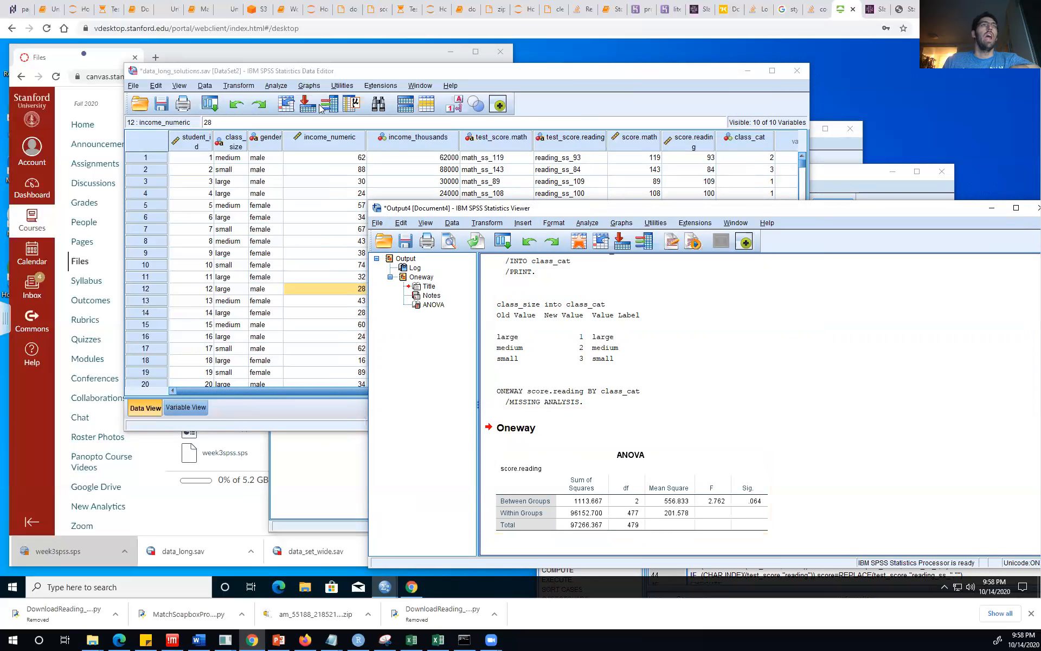
# Step: Run a linear regression with score.reading as the dependent variable and class_cat as the independent variable, using the Enter method
pyautogui.click(300, 87)
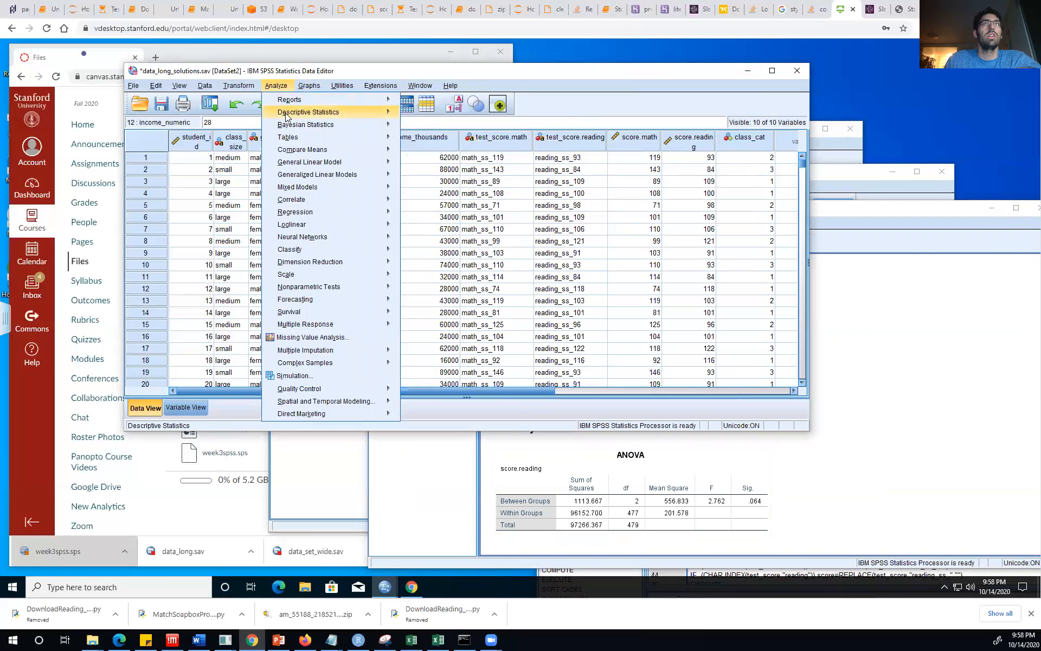
pyautogui.moveTo(304, 213)
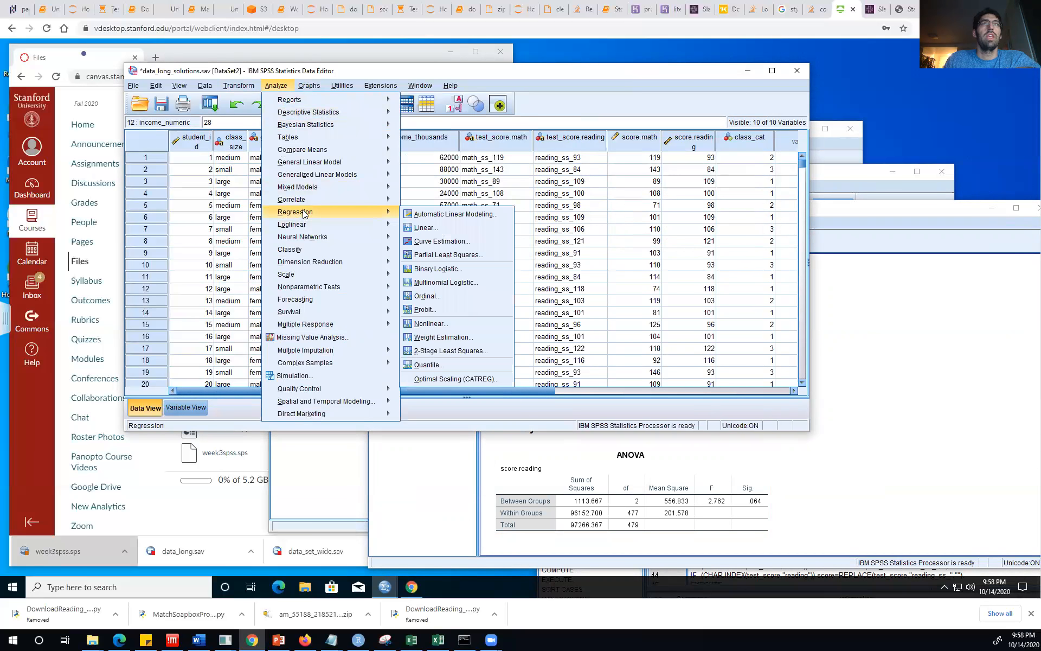
pyautogui.click(416, 228)
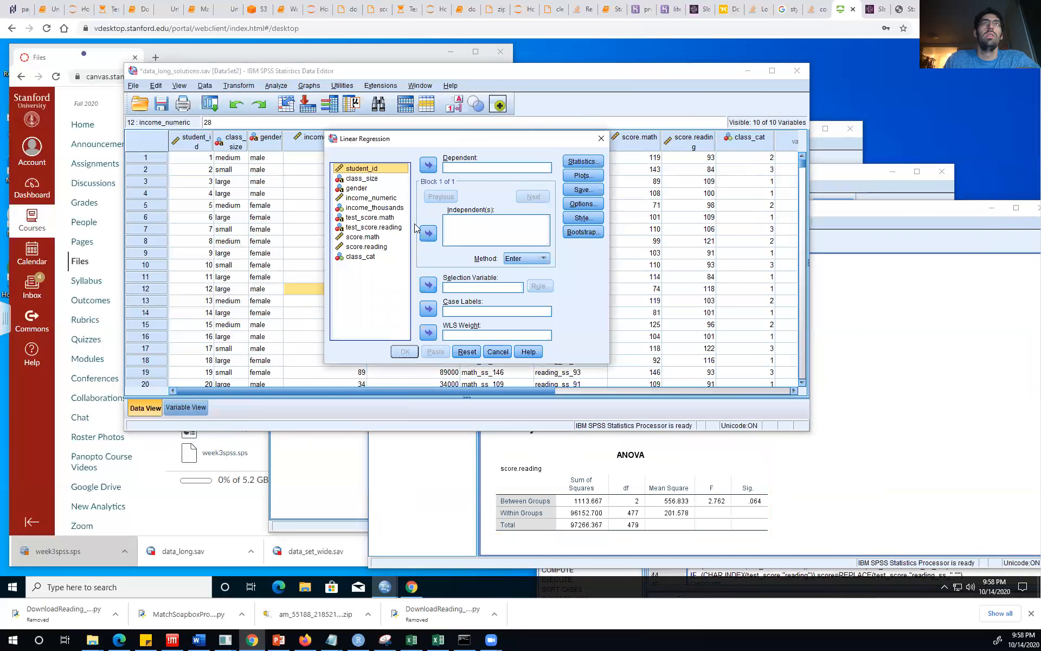
pyautogui.click(362, 257)
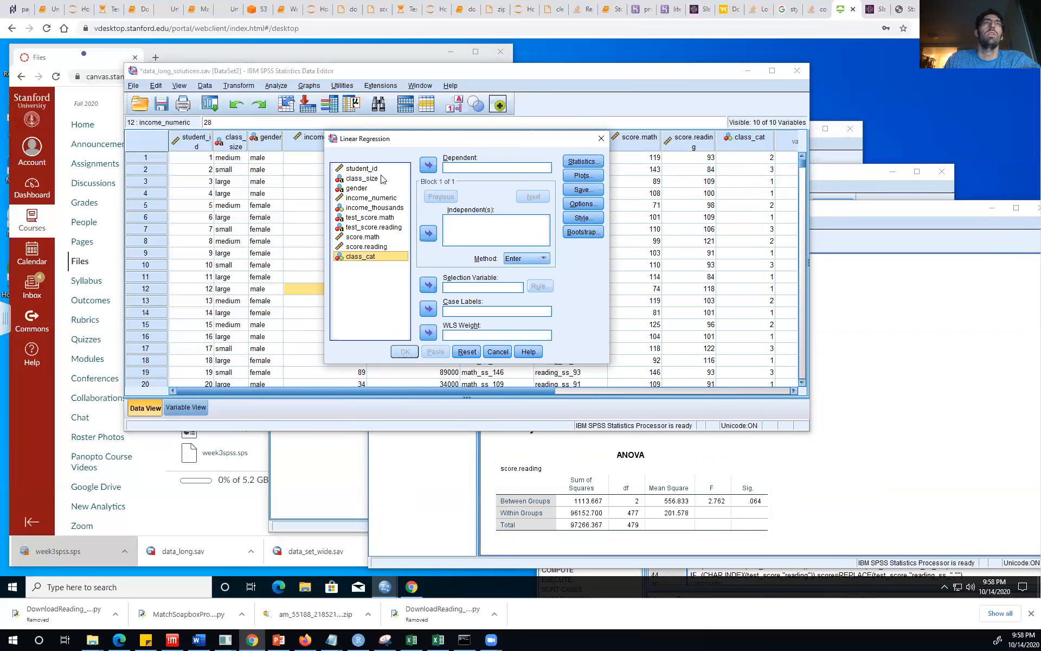
pyautogui.click(380, 238)
pyautogui.click(380, 246)
pyautogui.click(427, 166)
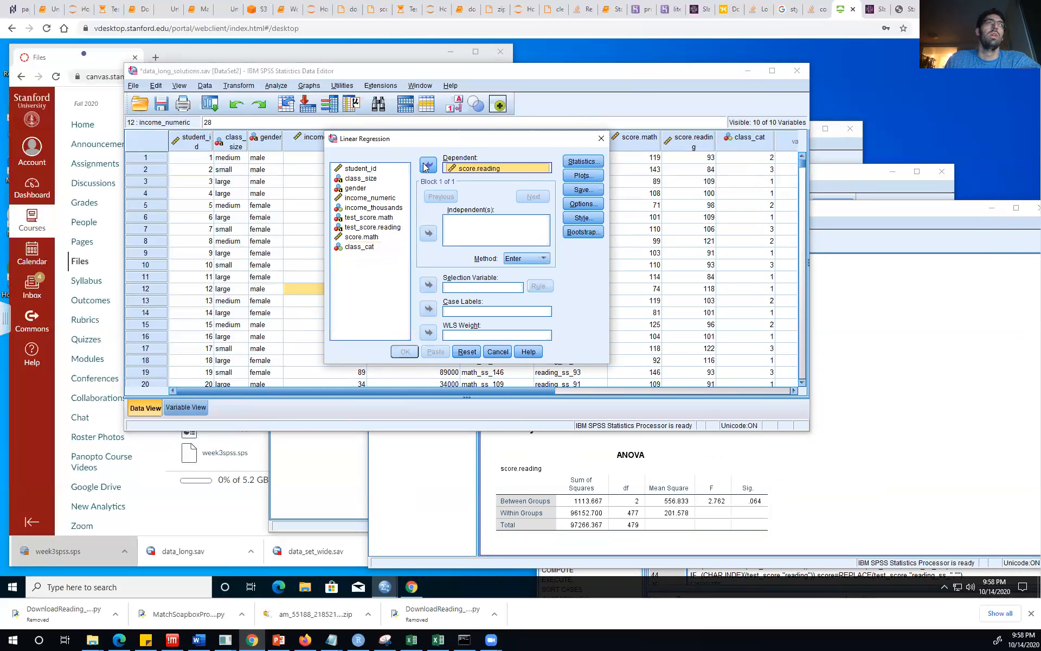
pyautogui.click(366, 246)
pyautogui.click(428, 233)
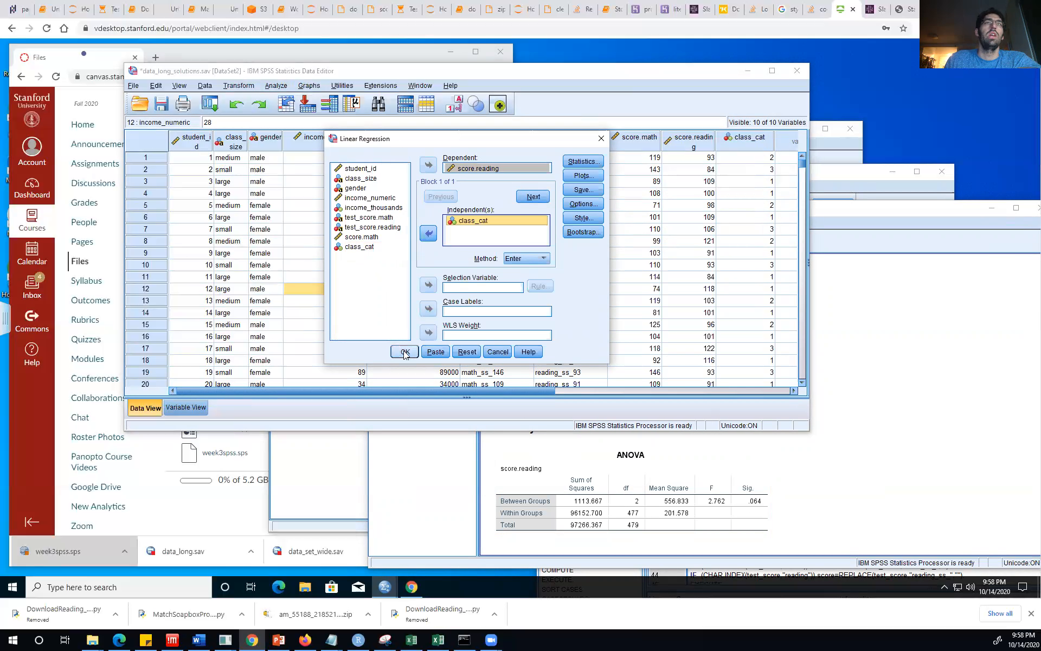
pyautogui.click(521, 262)
pyautogui.click(521, 261)
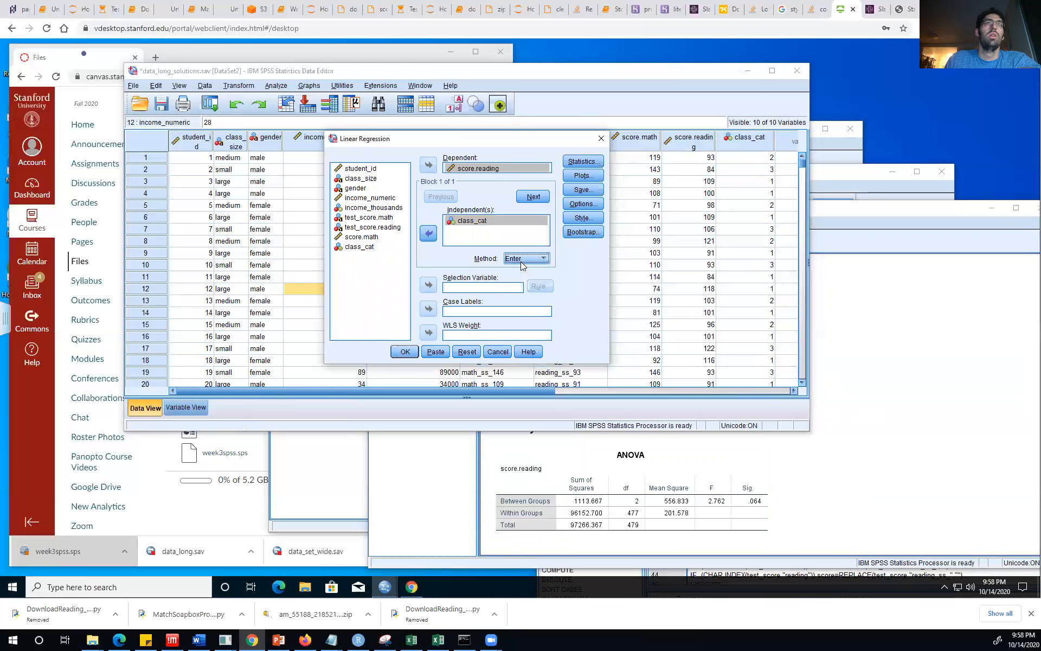
pyautogui.click(408, 352)
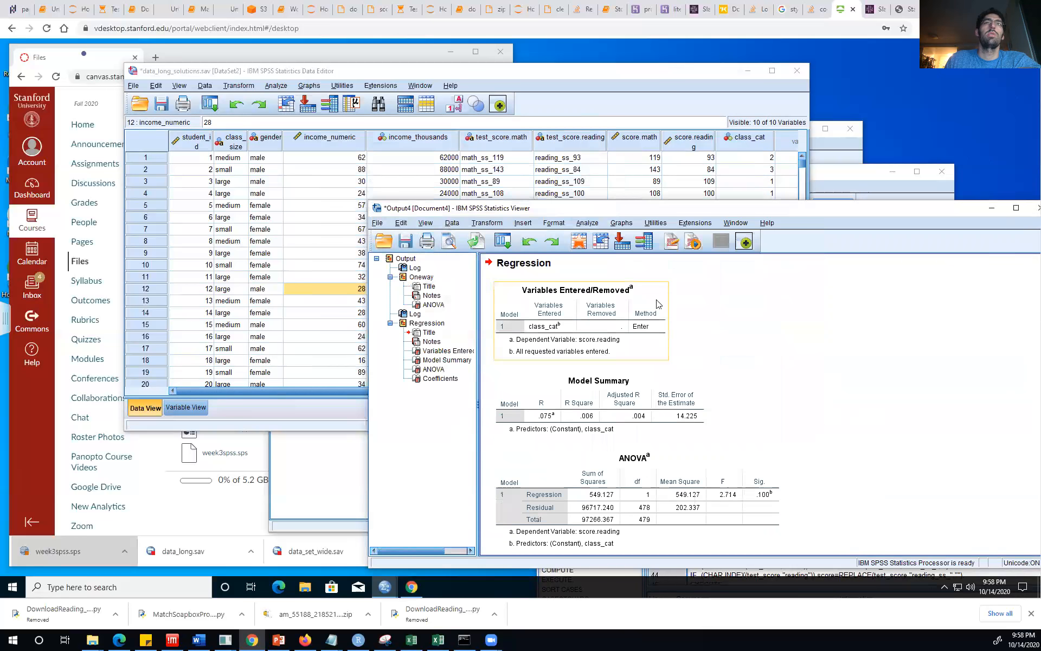
# Step: Examine the regression's model summary, ANOVA and coefficients tables, comparing them with the class_cat code mapping and the one-way ANOVA output
pyautogui.moveTo(650, 209); pyautogui.dragTo(490, 102)
pyautogui.scroll(-3, 609, 295)
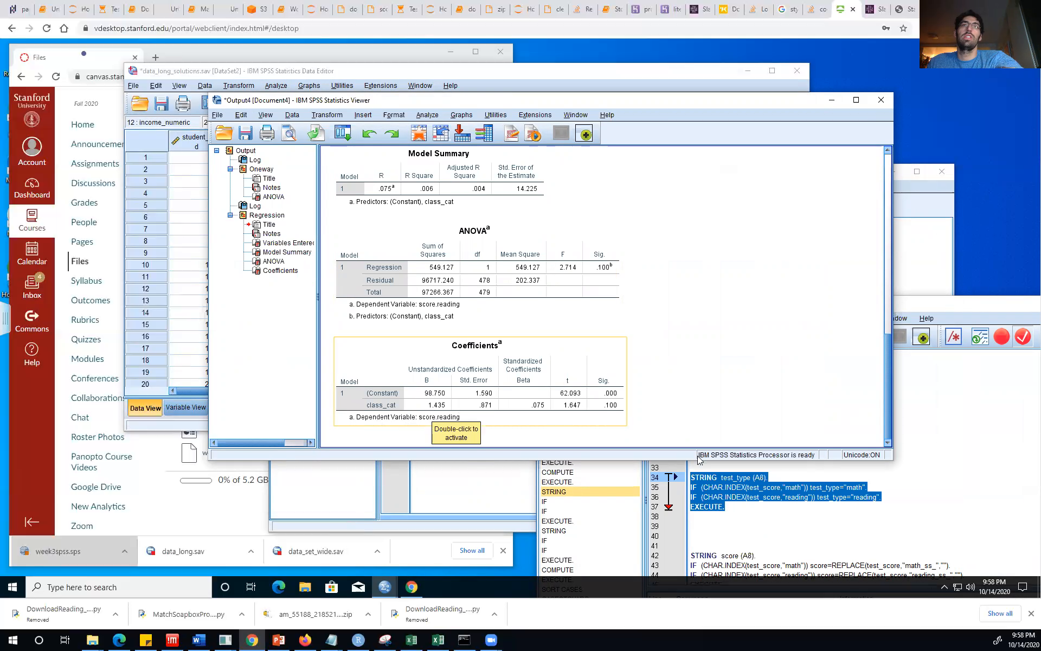
pyautogui.click(920, 267)
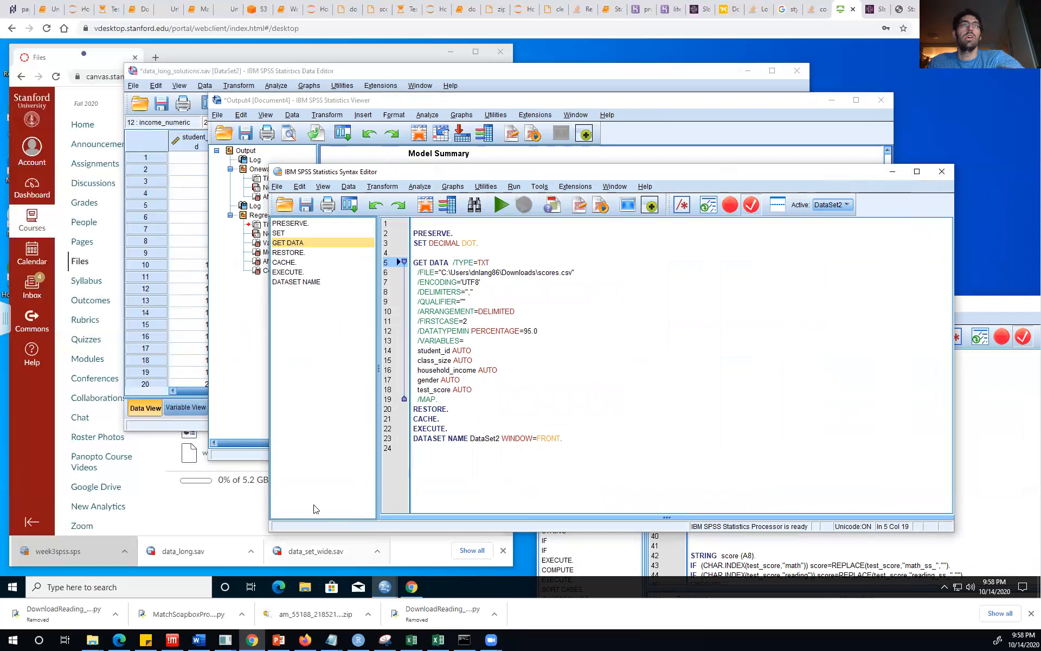
pyautogui.click(242, 434)
pyautogui.scroll(5, 530, 365)
pyautogui.scroll(5, 532, 368)
pyautogui.scroll(-5, 542, 374)
pyautogui.scroll(6, 440, 285)
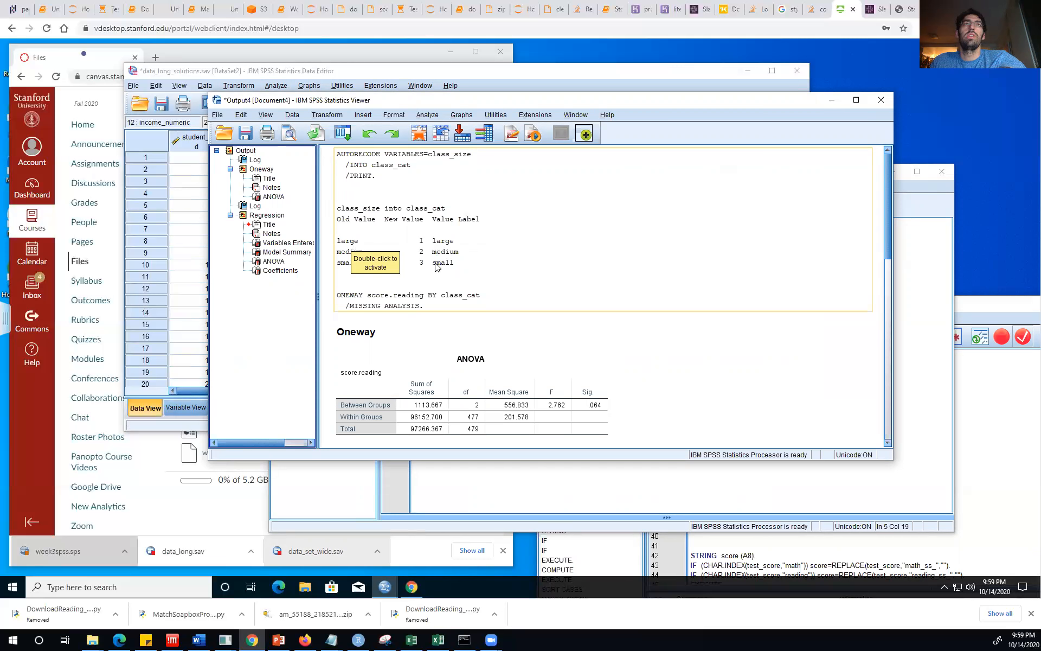
pyautogui.scroll(-10, 439, 271)
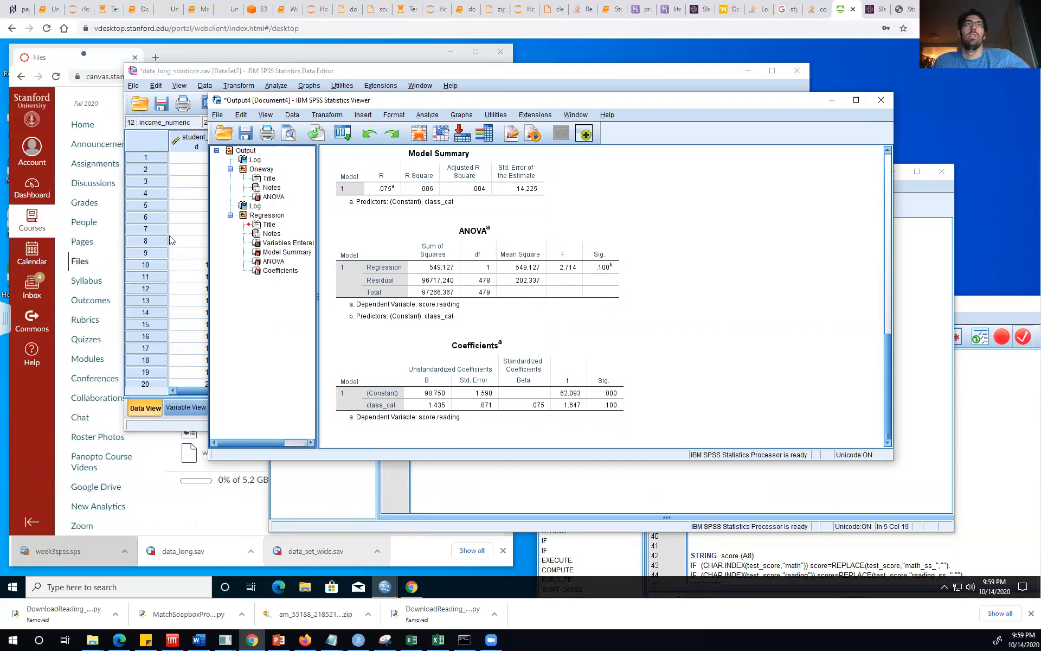
# Step: Create main-effect dummy variables for class_size with the root name dummies, omitting the first dummy category from macro definitions
pyautogui.click(268, 85)
pyautogui.click(250, 86)
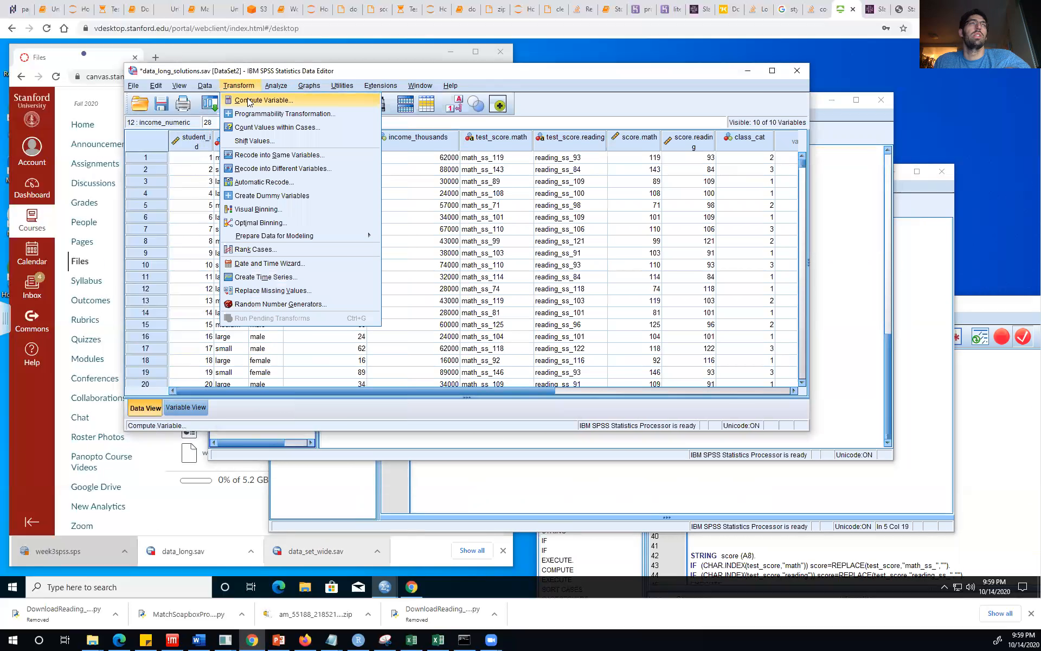
pyautogui.click(275, 195)
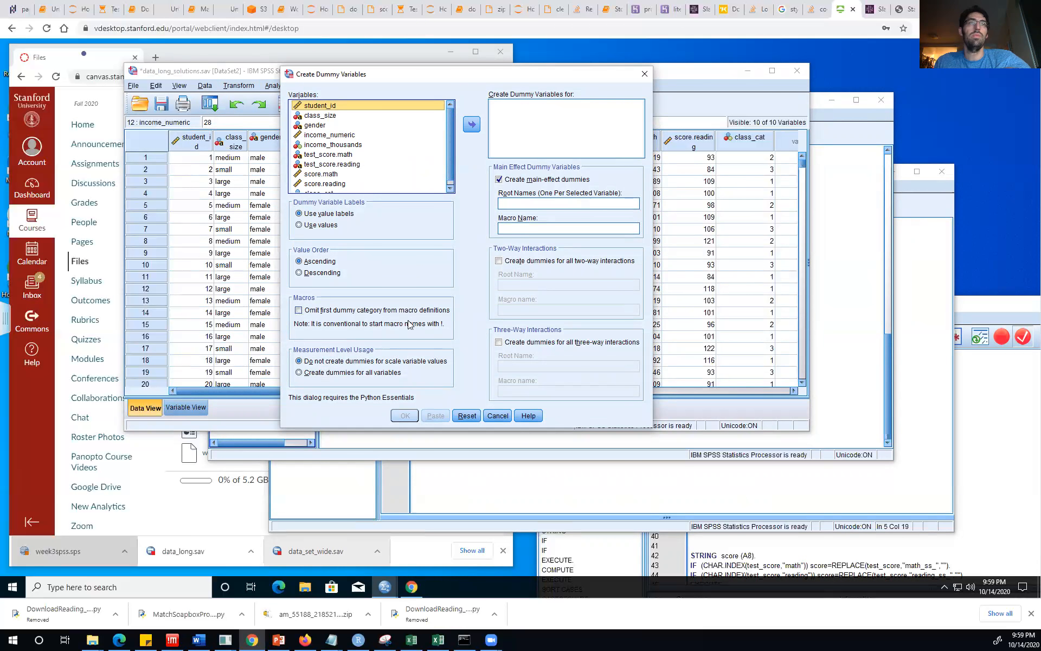
pyautogui.scroll(-1, 338, 161)
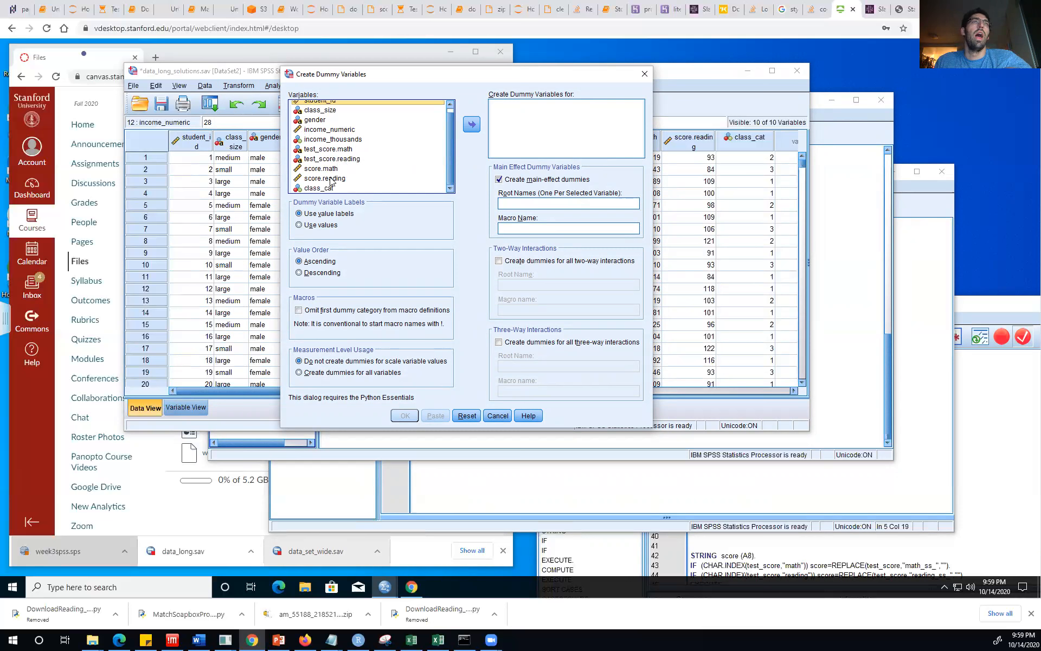
pyautogui.scroll(1, 333, 130)
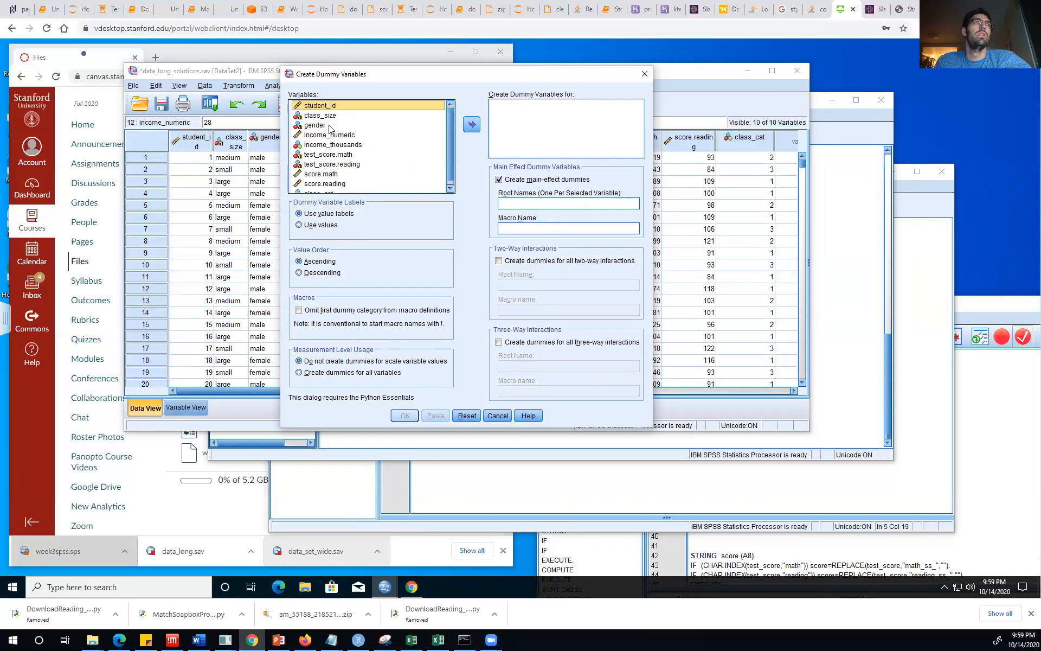
pyautogui.click(327, 115)
pyautogui.click(471, 124)
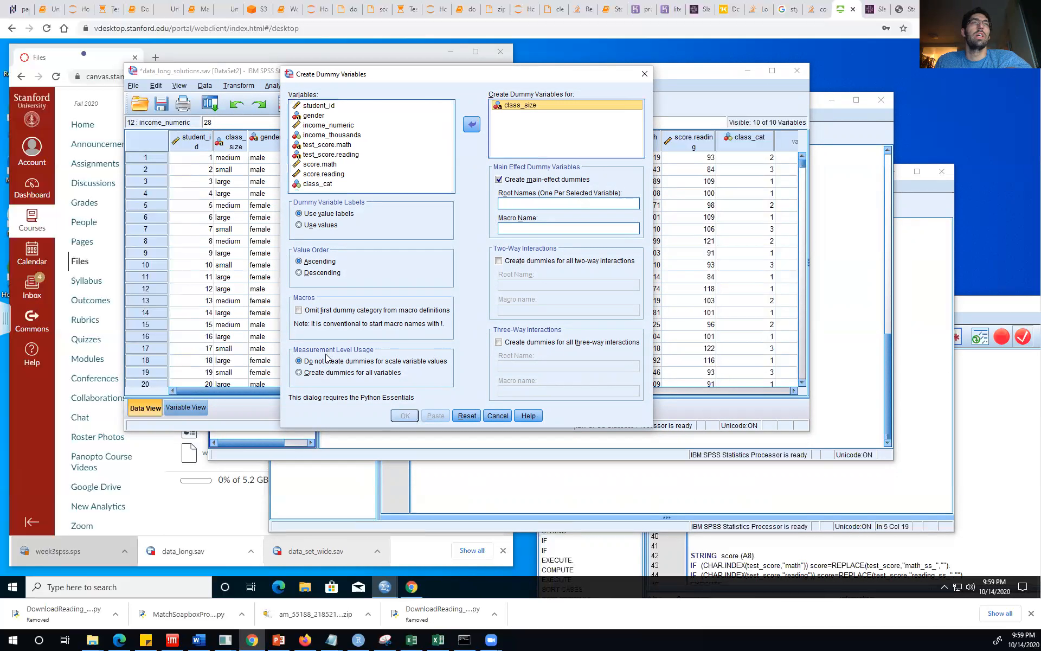
pyautogui.click(298, 310)
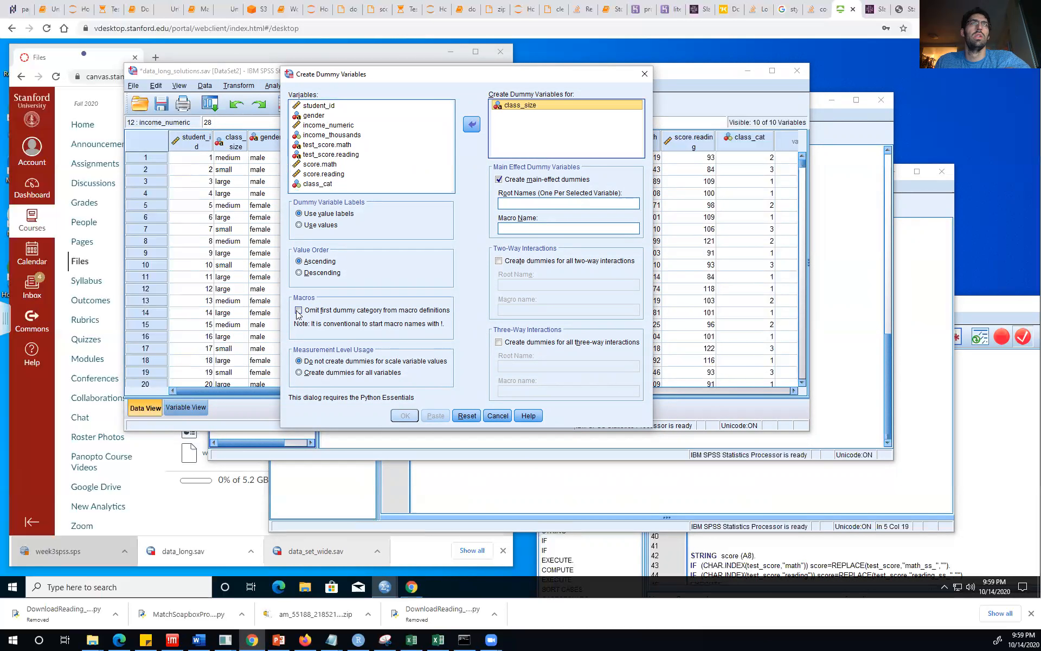
pyautogui.click(538, 201)
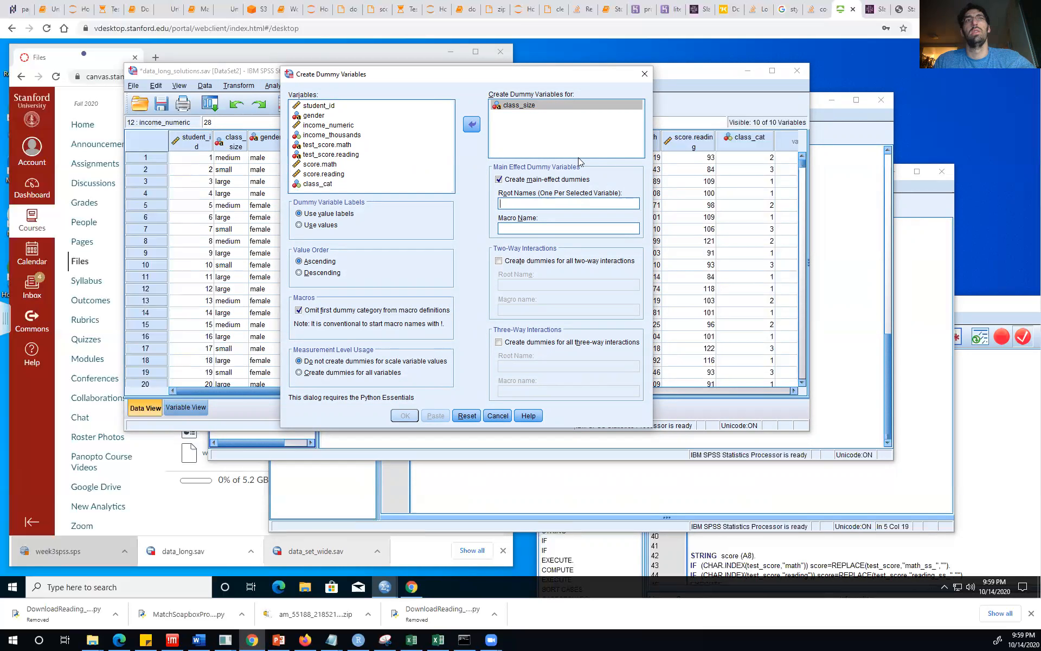
pyautogui.write('dummies')
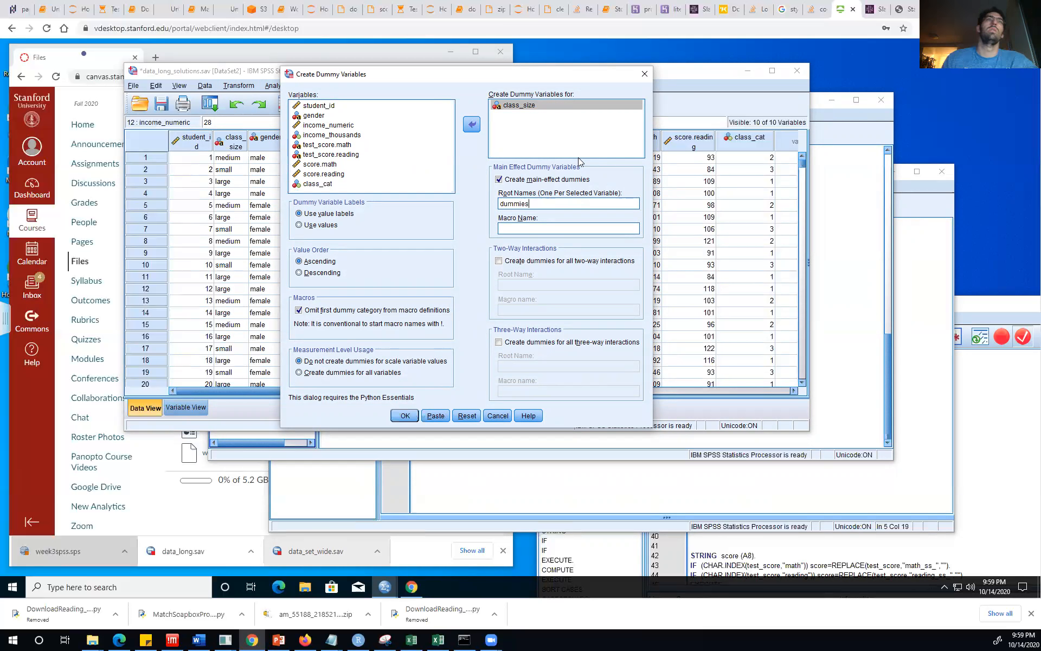
pyautogui.click(405, 415)
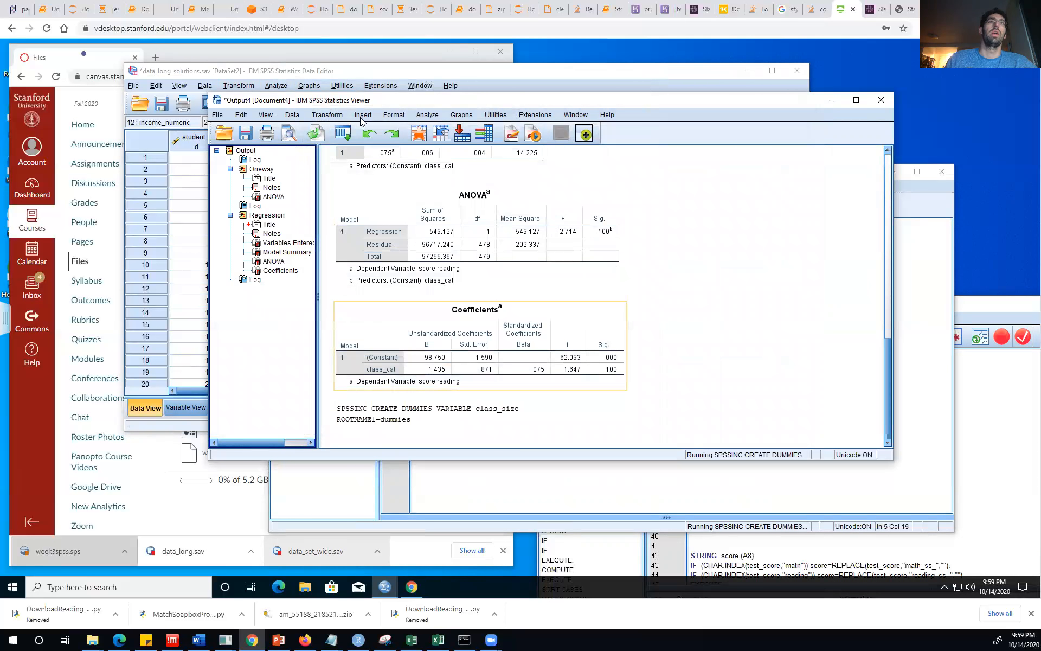
# Step: Reopen the linear regression setup for score.reading, enlarge its dialog and remove class_cat from the independent variables
pyautogui.click(430, 113)
pyautogui.moveTo(469, 245)
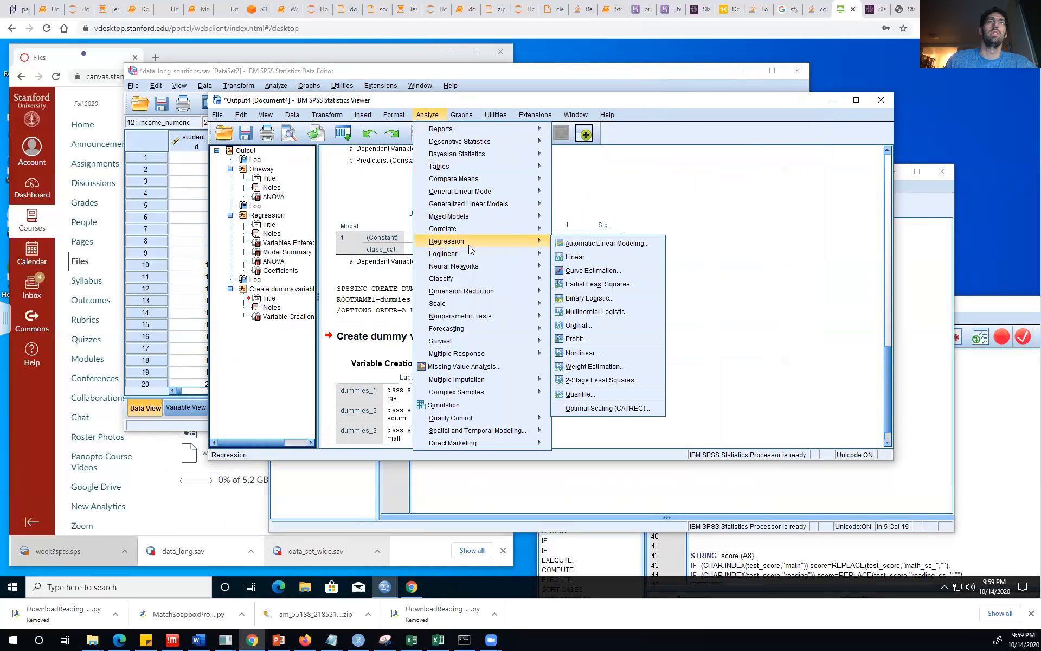
pyautogui.click(576, 256)
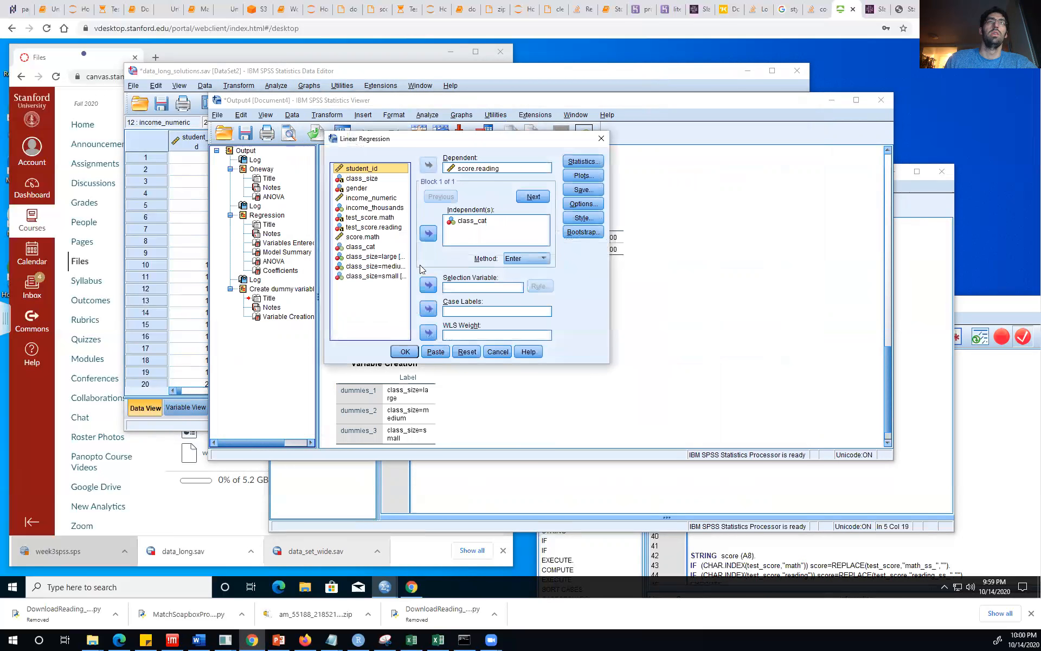
pyautogui.moveTo(605, 363); pyautogui.dragTo(866, 445)
pyautogui.click(429, 259)
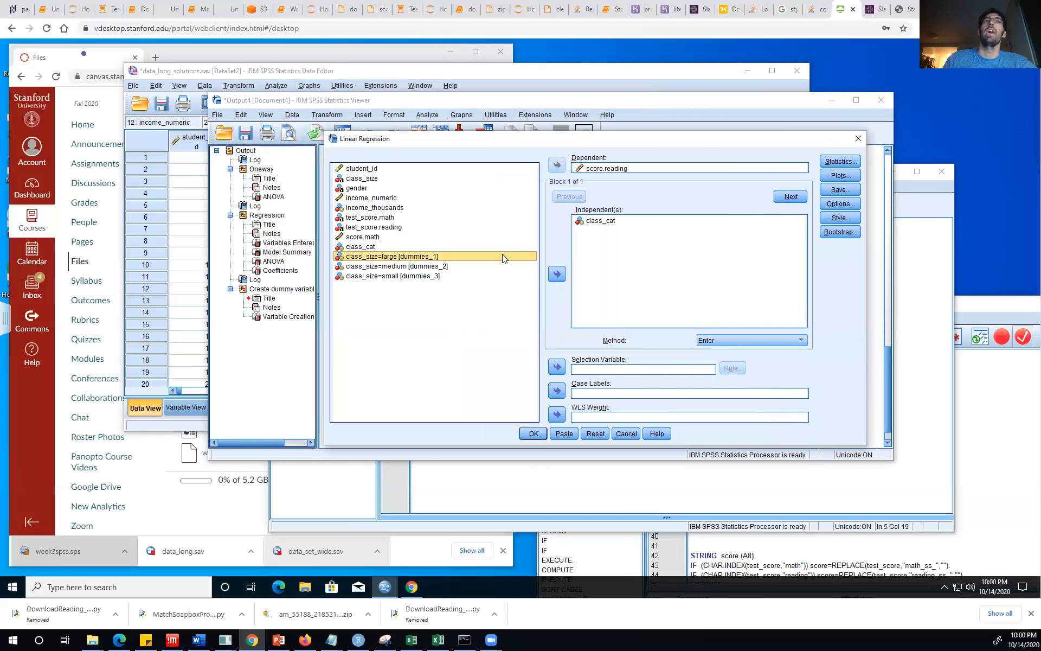
pyautogui.click(618, 221)
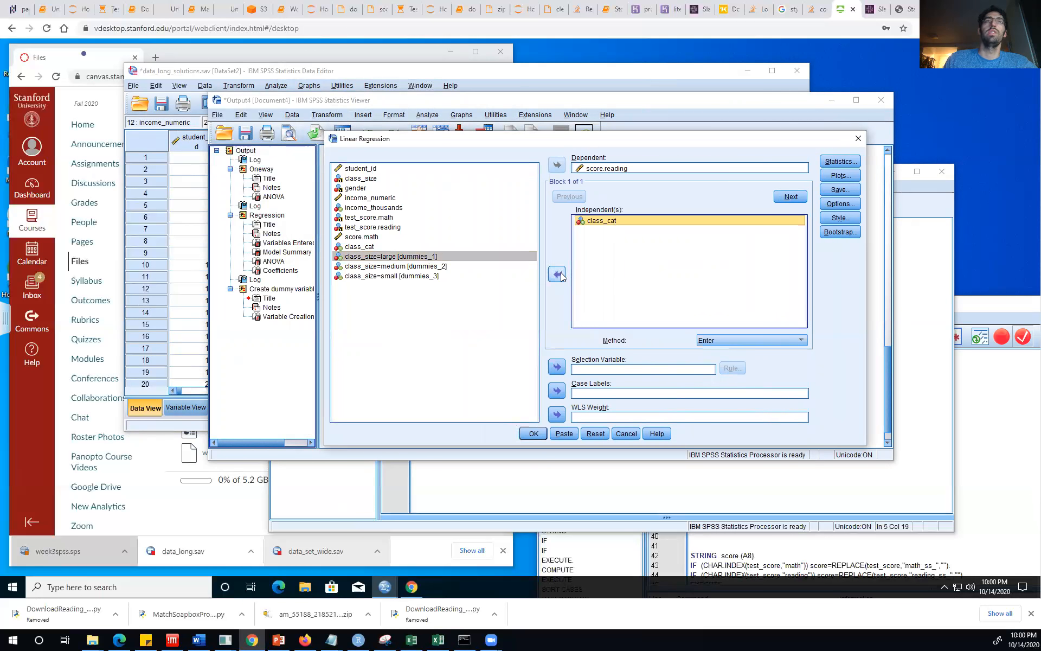
pyautogui.click(557, 275)
# Step: Add the class_size=large, class_size=medium and class_size=small dummies as independent variables and run the linear regression
pyautogui.click(451, 258)
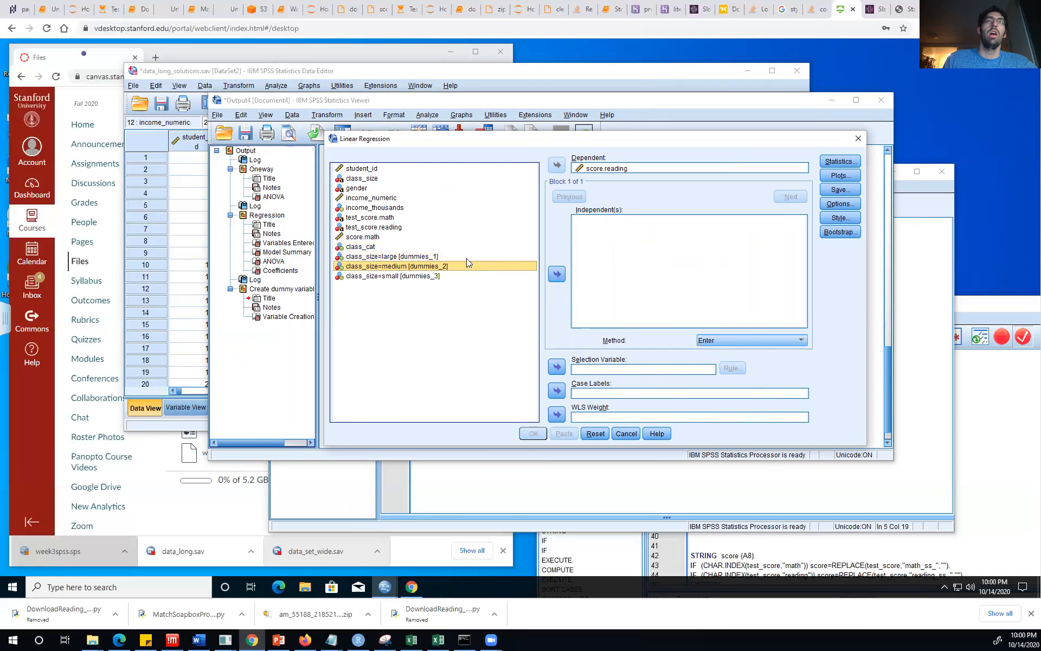
pyautogui.click(556, 274)
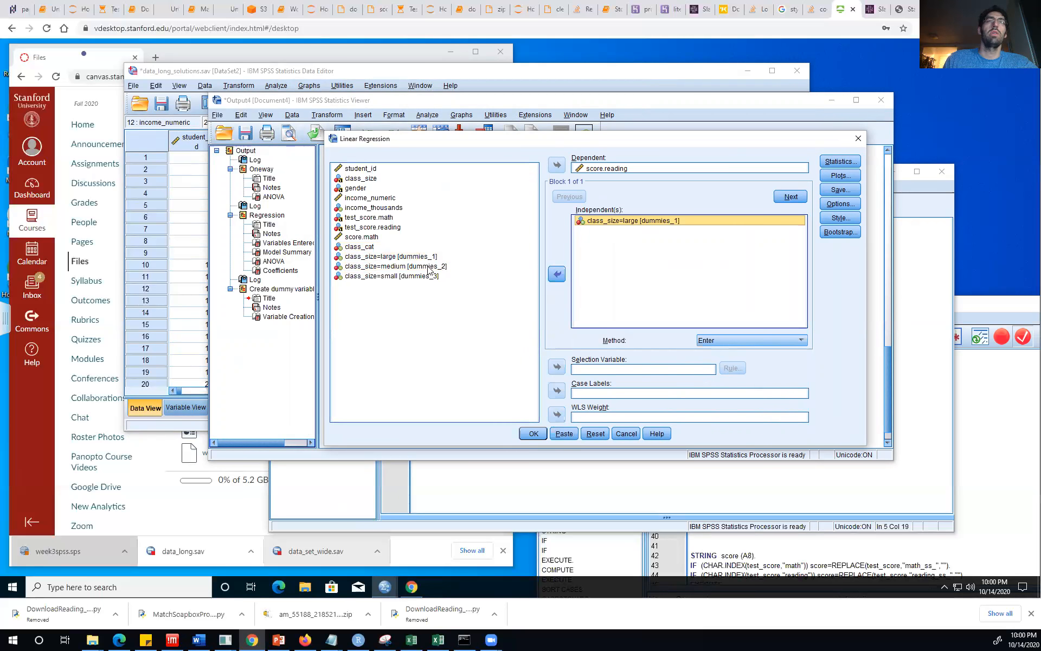
pyautogui.click(429, 266)
pyautogui.click(556, 274)
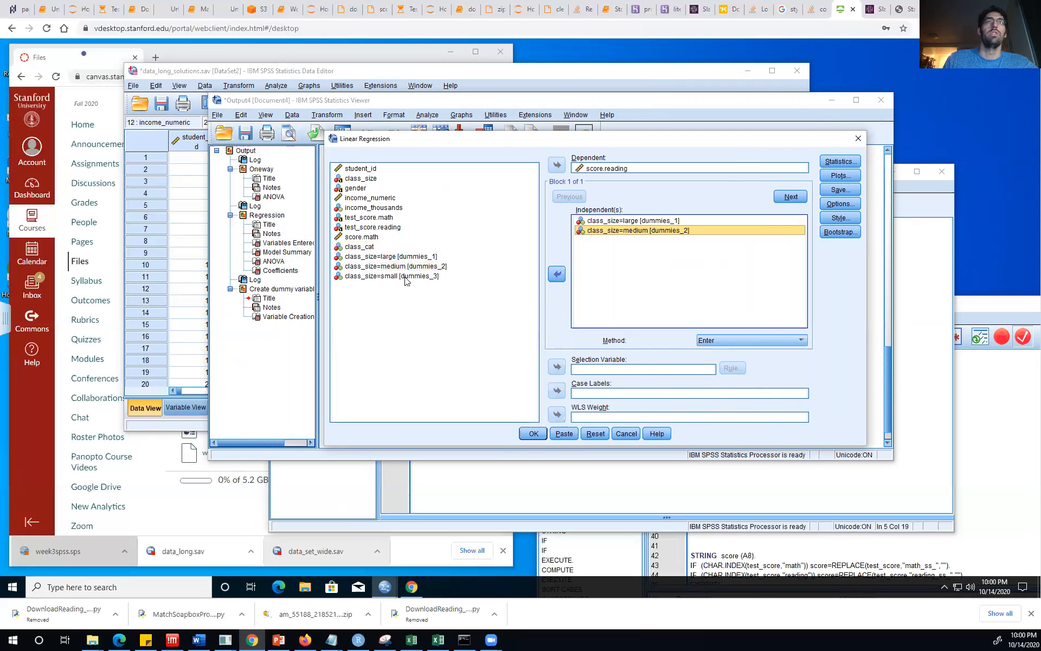
pyautogui.click(406, 276)
pyautogui.click(557, 274)
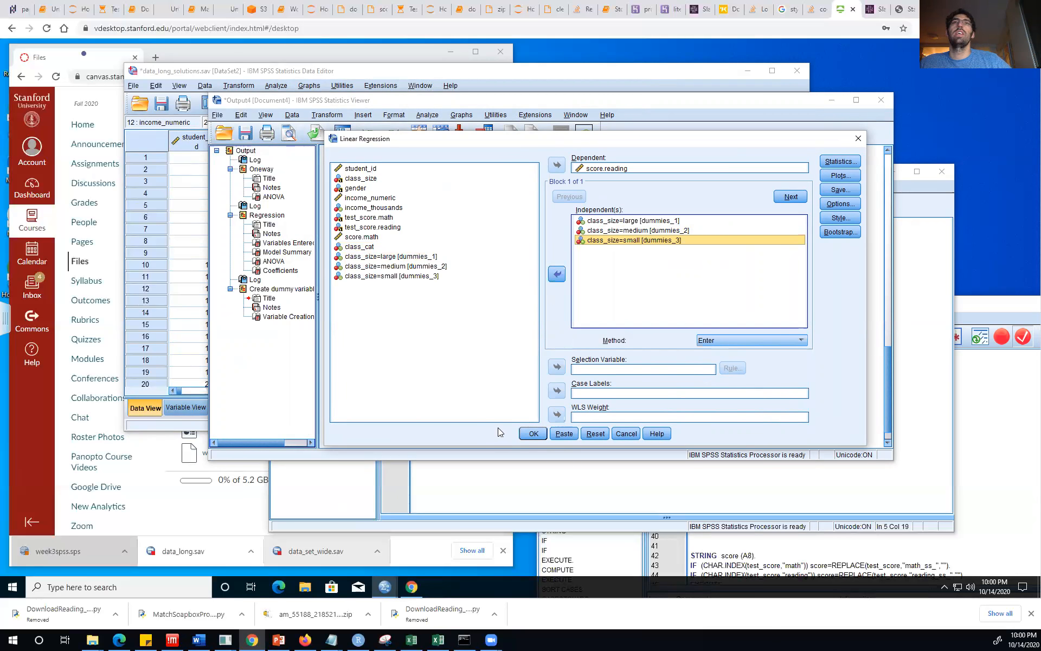
pyautogui.click(534, 434)
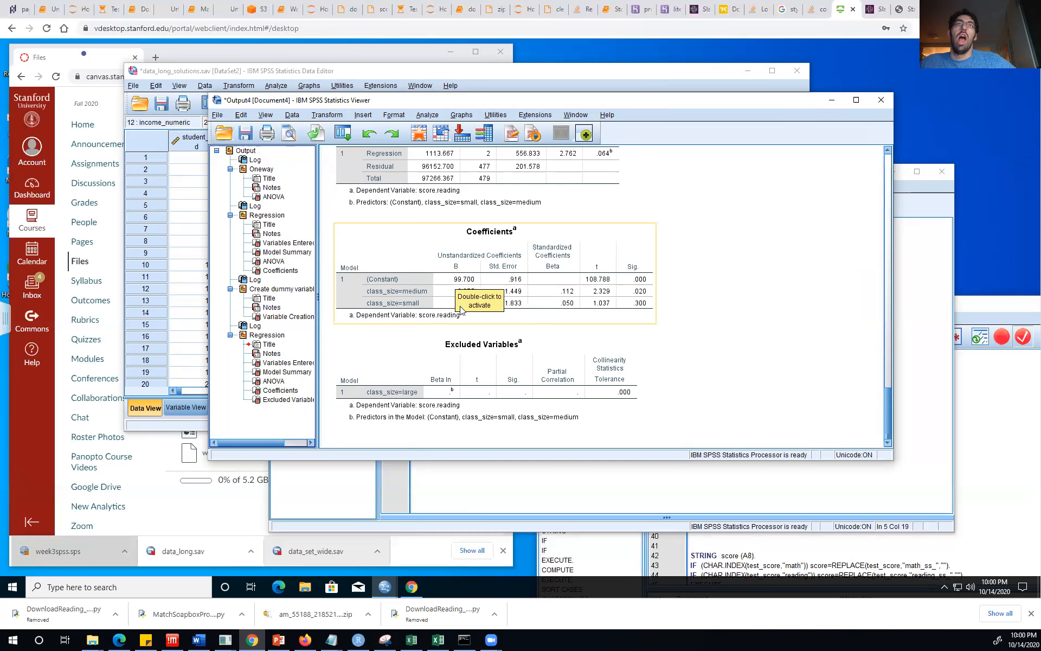
# Step: Examine the dummy-variable regression's ANOVA, coefficients and excluded variables tables to compare the class size effects
pyautogui.scroll(5, 460, 309)
pyautogui.scroll(-5, 456, 320)
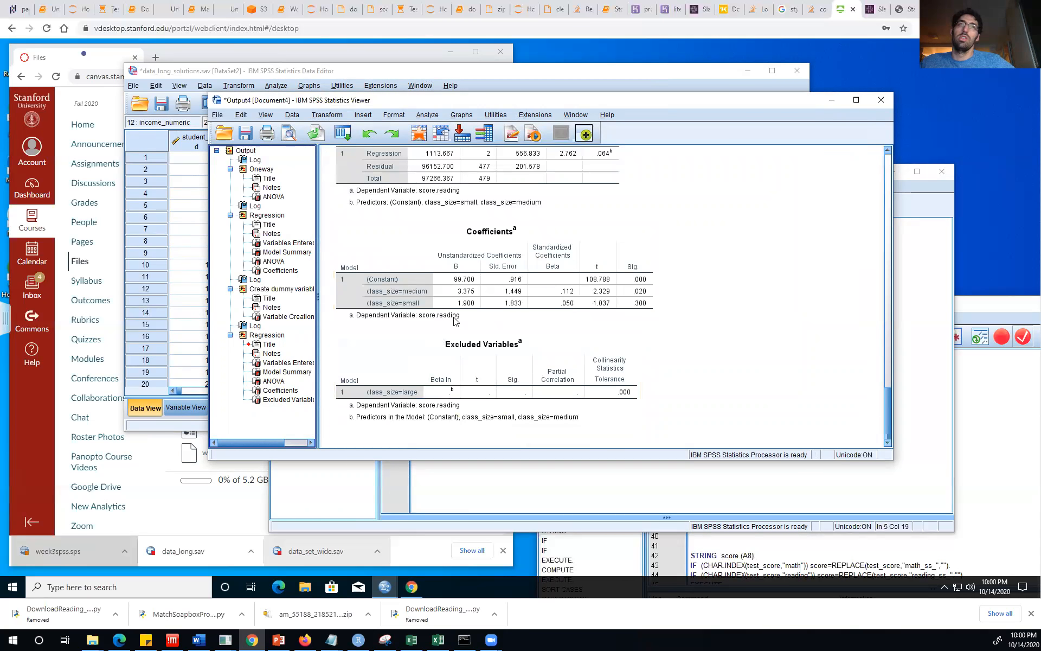
pyautogui.click(454, 321)
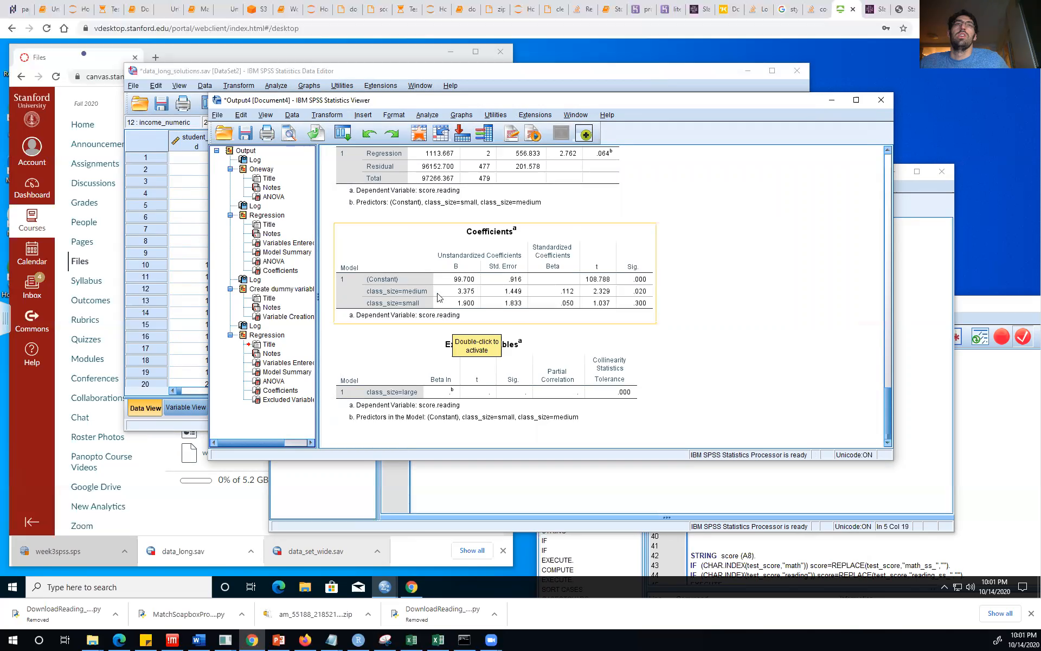
pyautogui.scroll(1, 449, 312)
pyautogui.scroll(1, 464, 326)
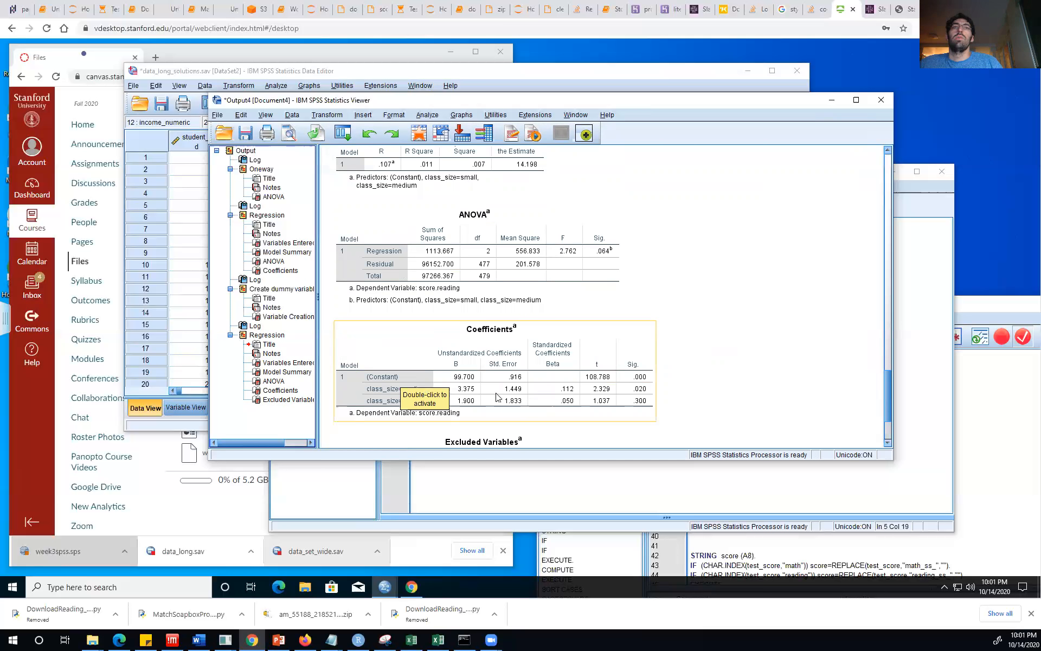
pyautogui.click(483, 408)
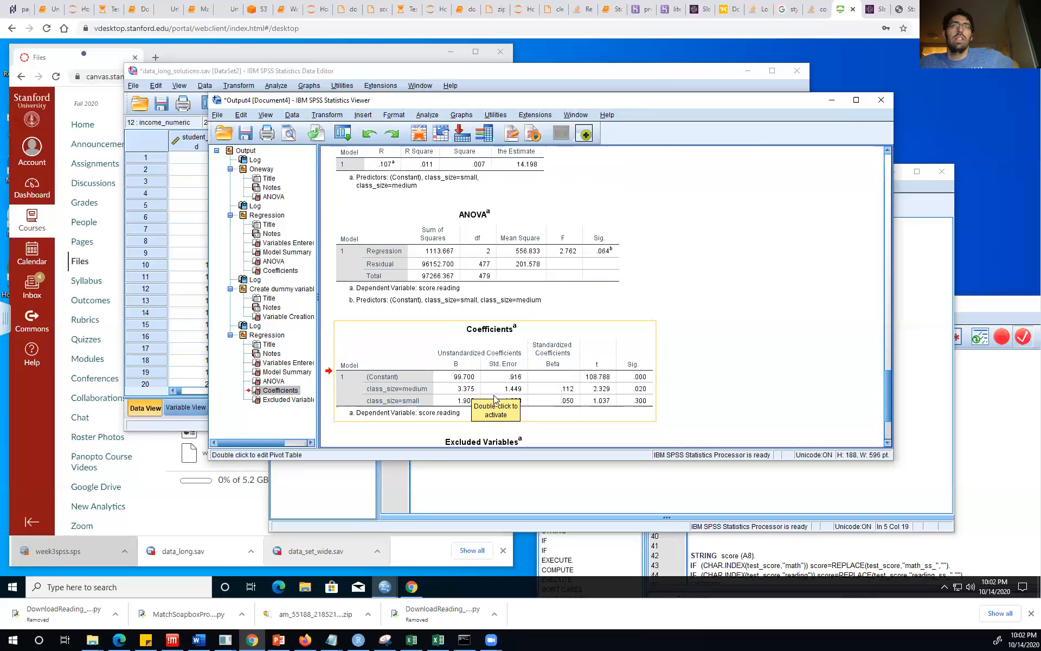
pyautogui.scroll(-3, 519, 398)
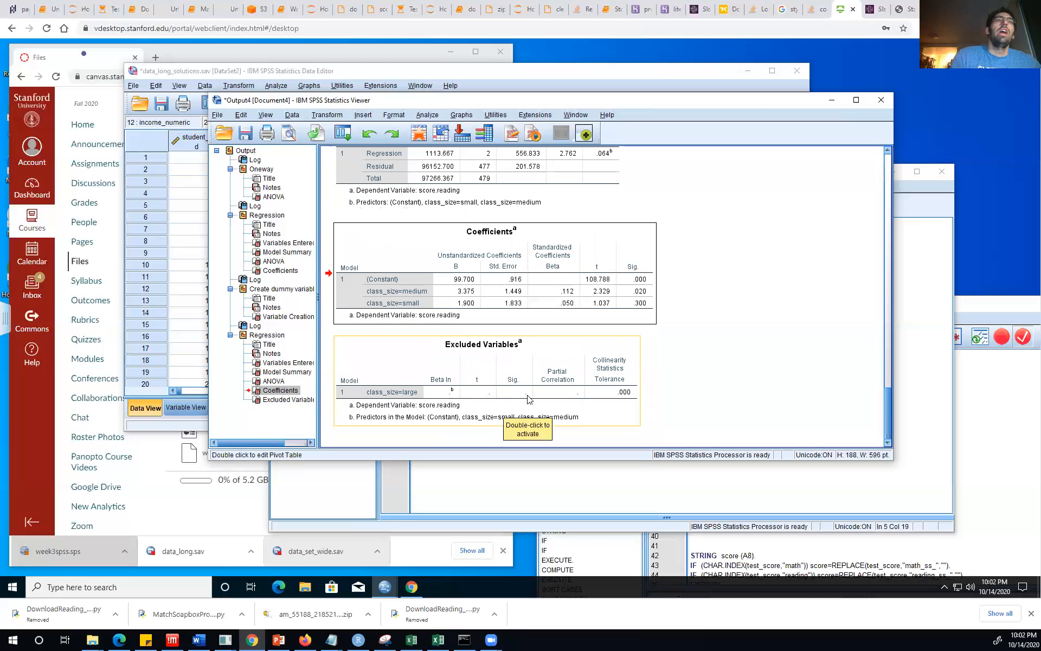